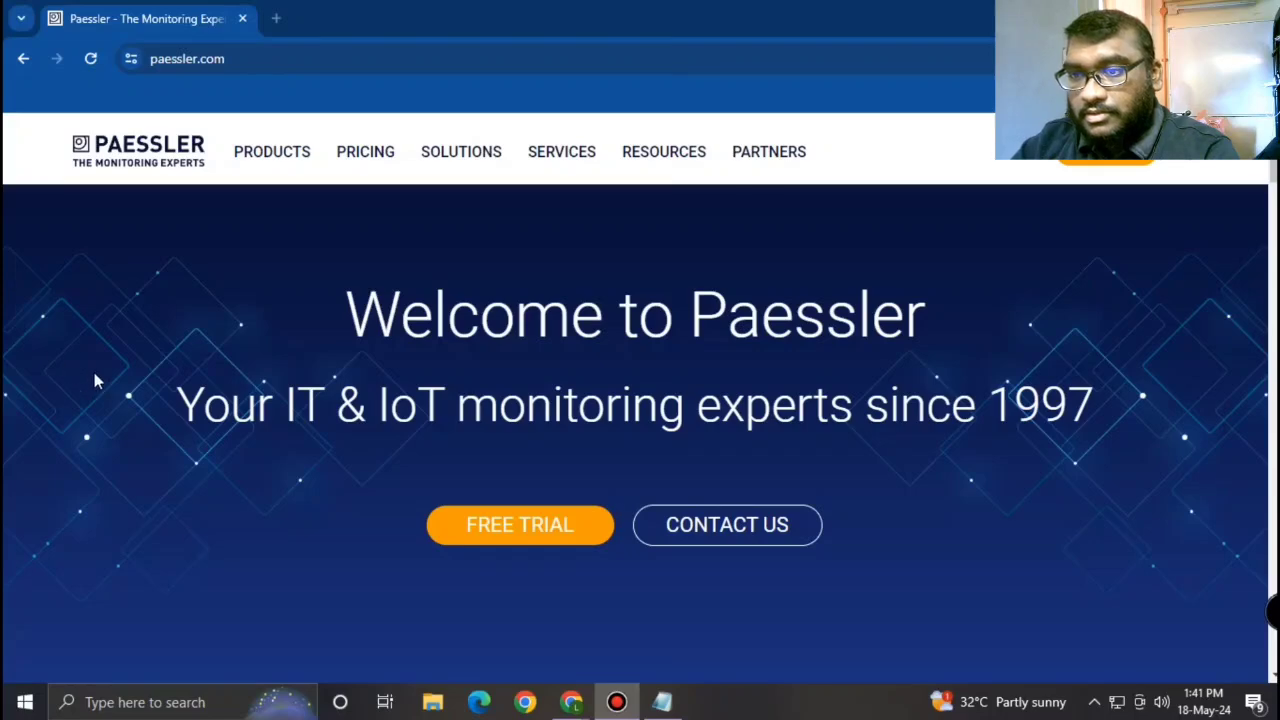
Step: Start the PRTG Network Monitor free trial download from the paessler.com product cards
scroll(258, 408, "down", 5)
scroll(258, 408, "down", 3)
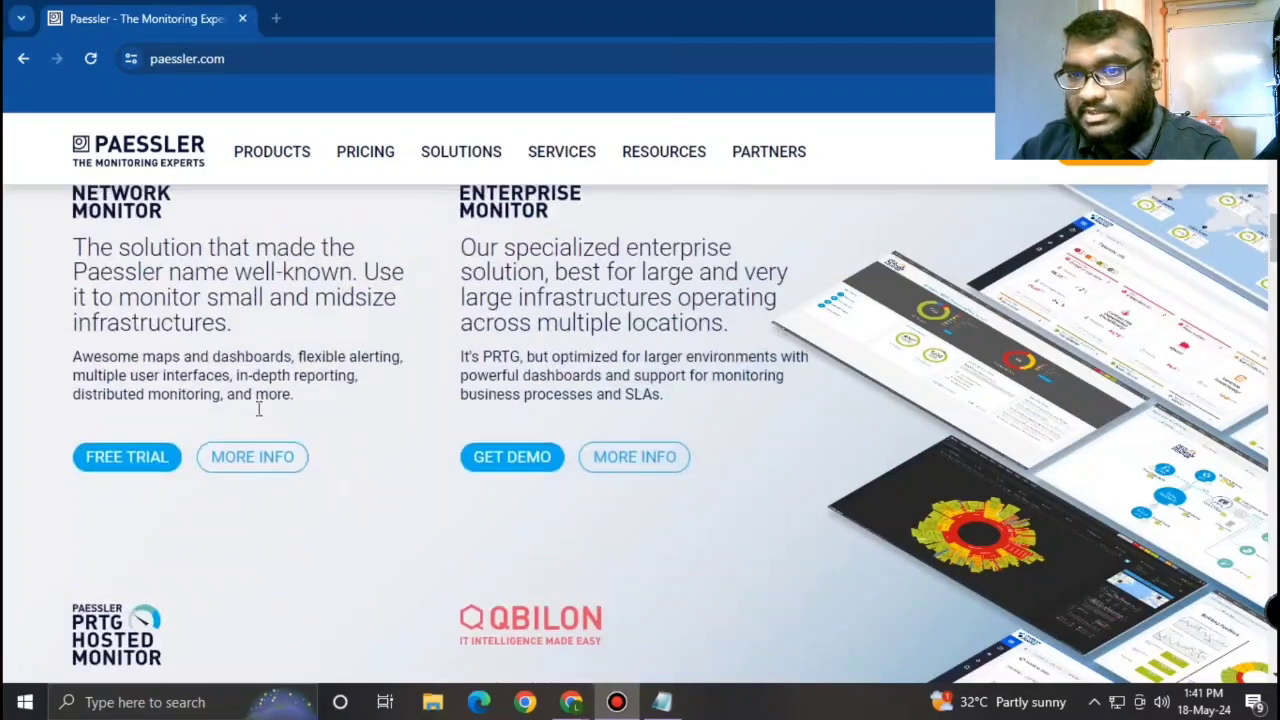
scroll(258, 408, "up", 1)
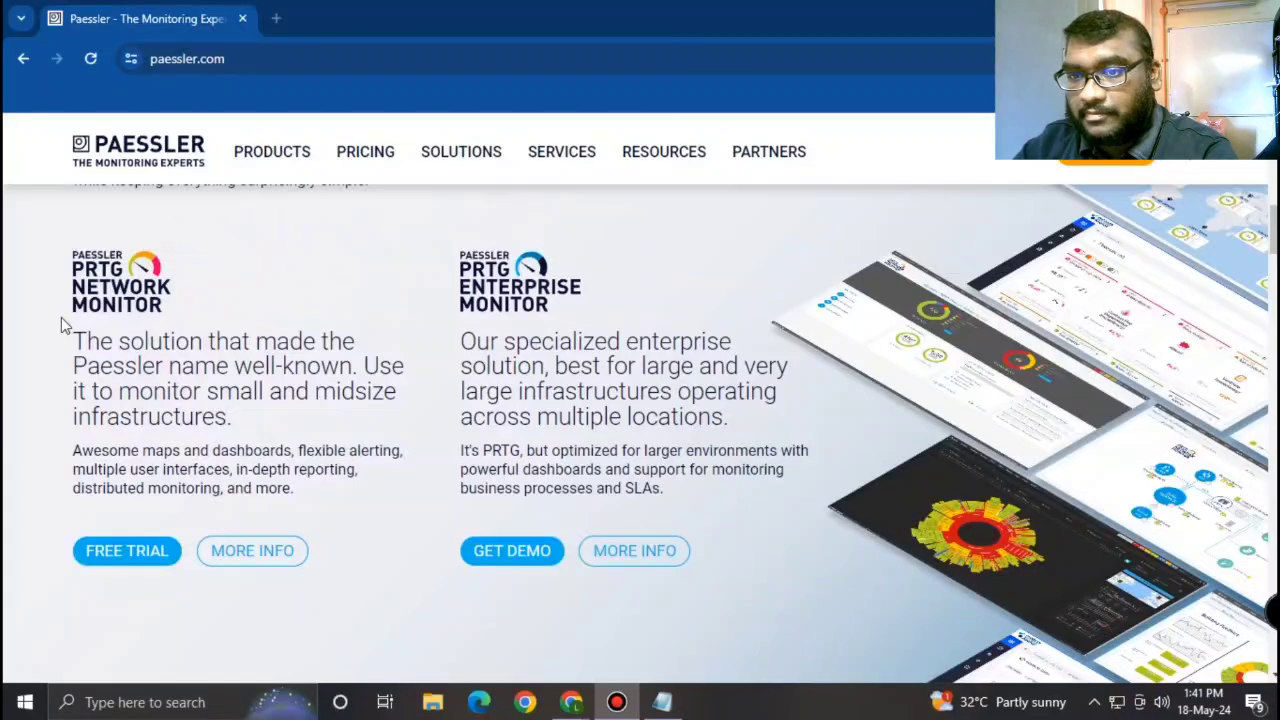
left_click(113, 563)
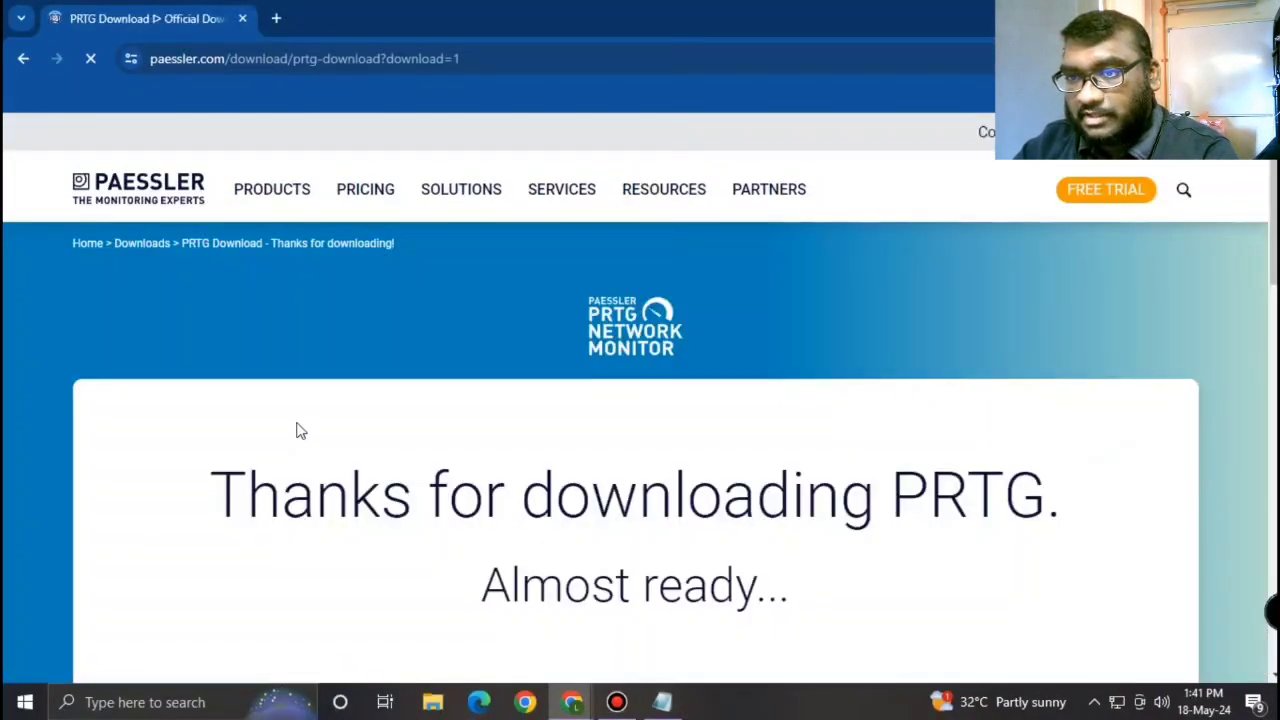
scroll(656, 443, "down", 5)
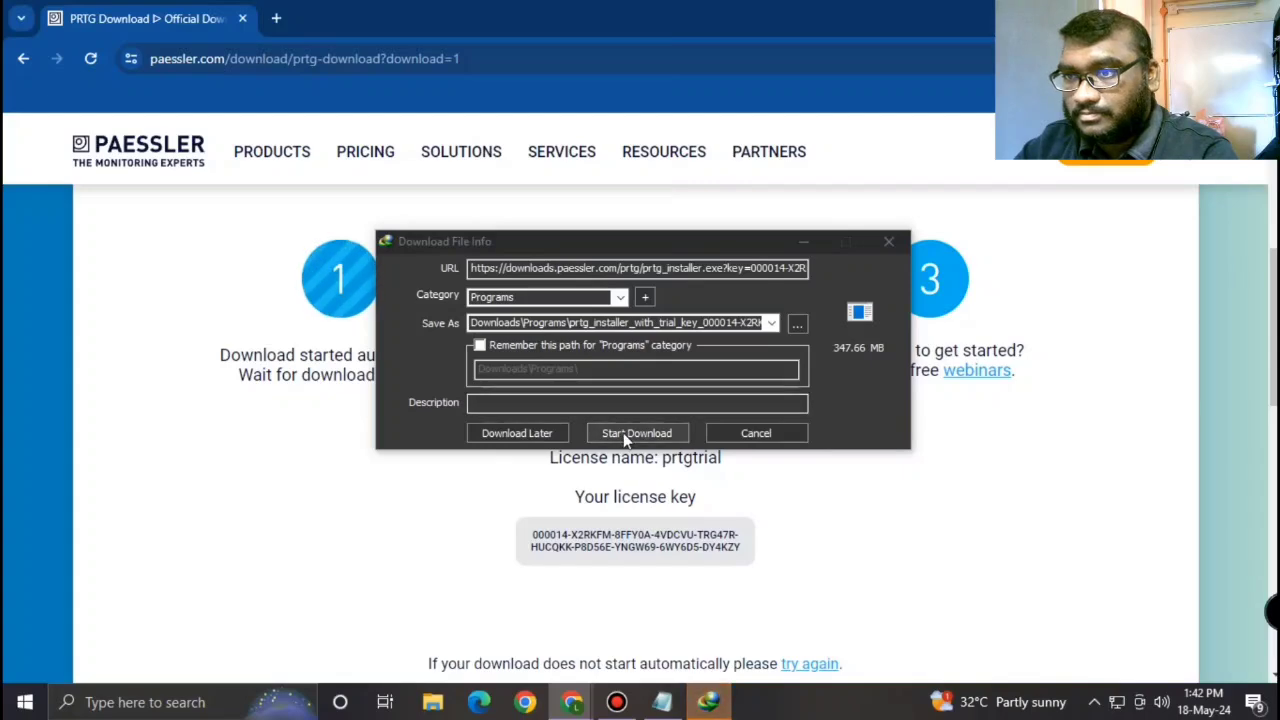
Step: Start downloading the 347.66 MB PRTG installer and select the trial licence key on the page
left_click(622, 432)
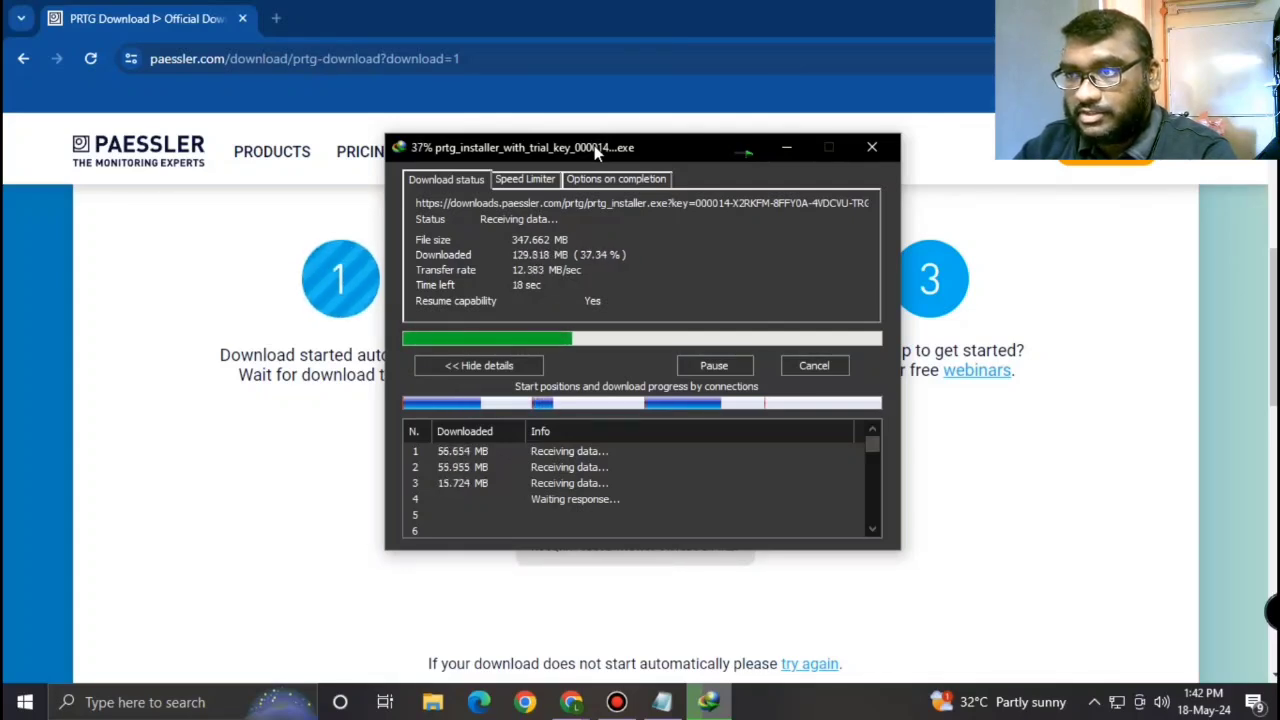
left_click_drag(594, 145, 849, 41)
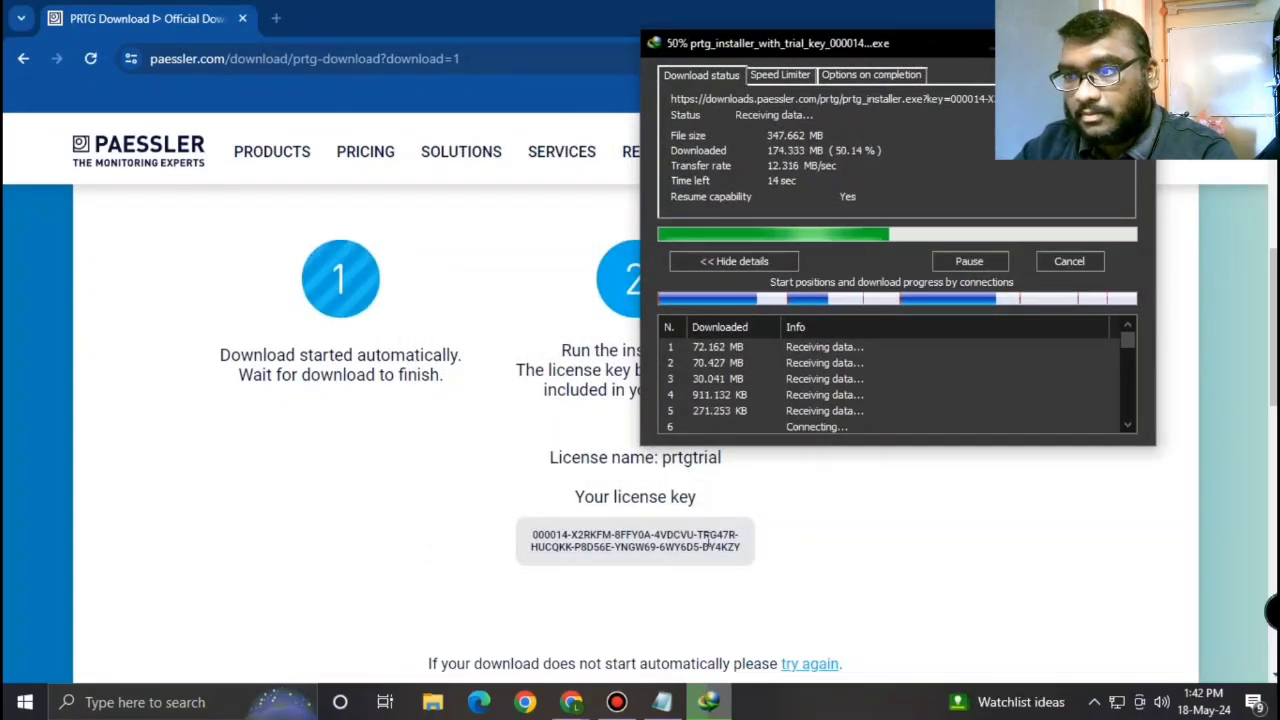
left_click_drag(742, 548, 531, 535)
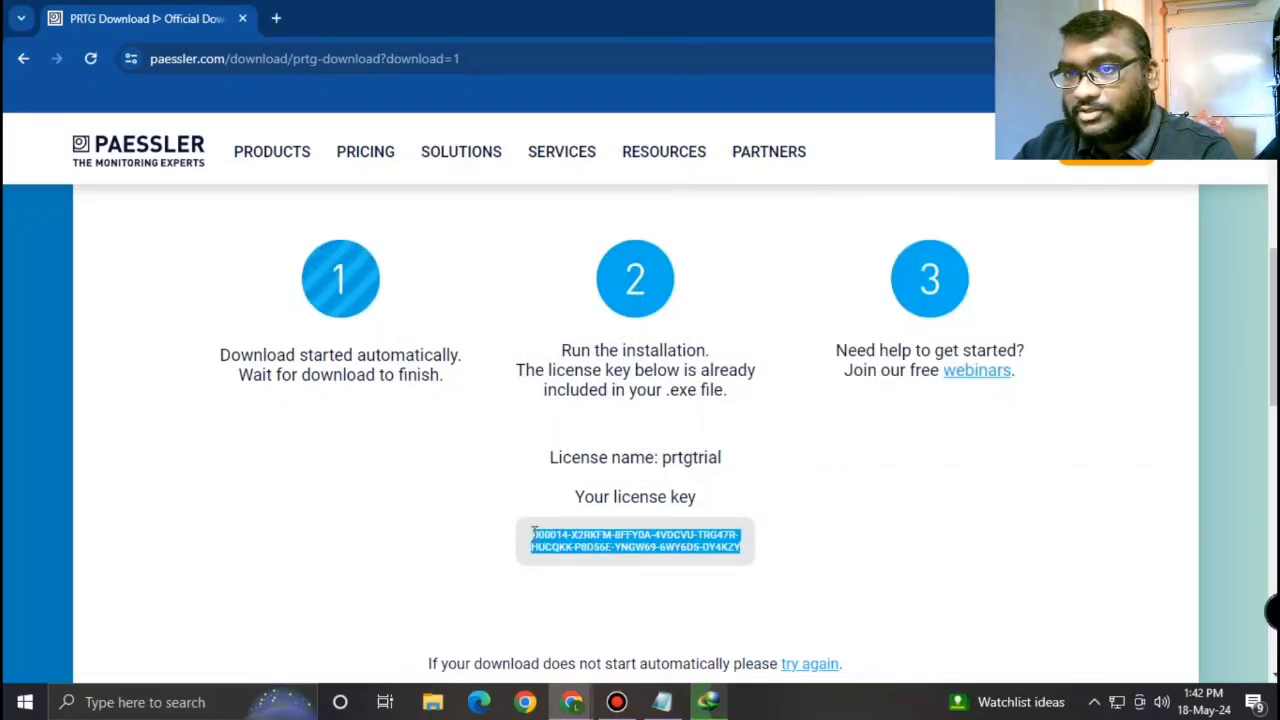
Step: Copy the trial licence key into a new Notepad note, minimize it and check the download
right_click(557, 535)
left_click(661, 297)
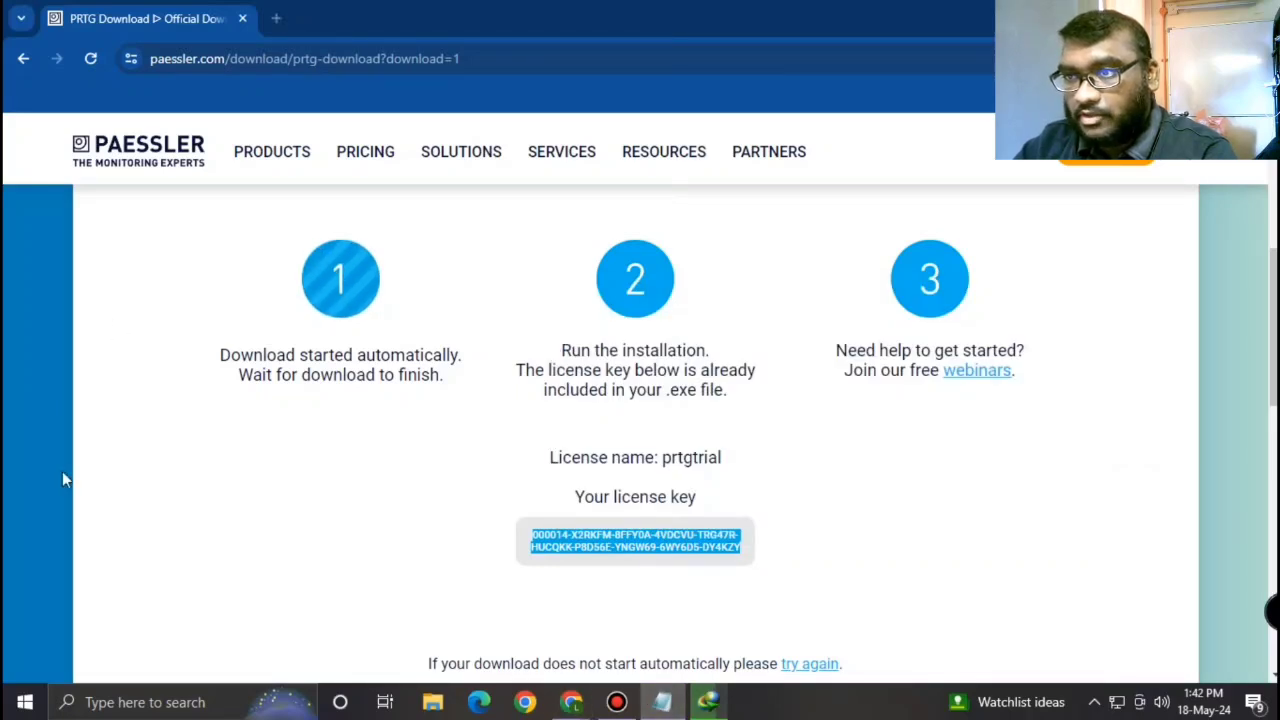
left_click(213, 705)
type("N")
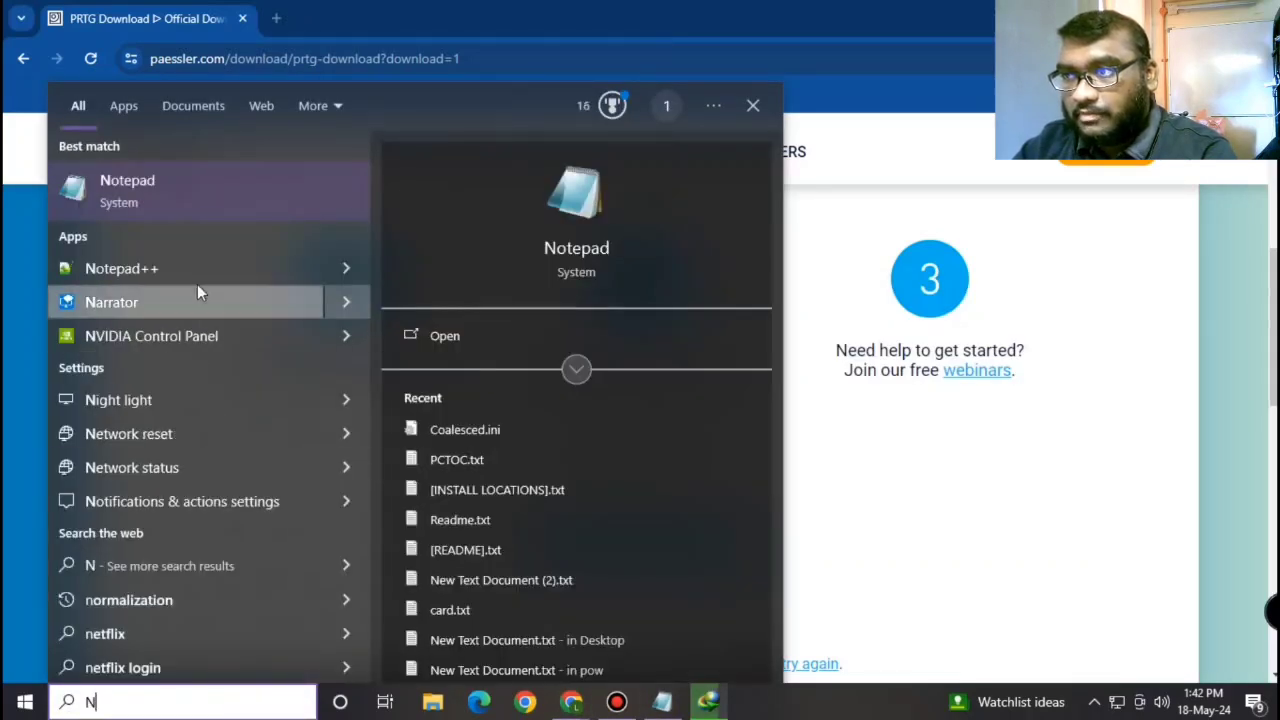
left_click(183, 184)
right_click(739, 93)
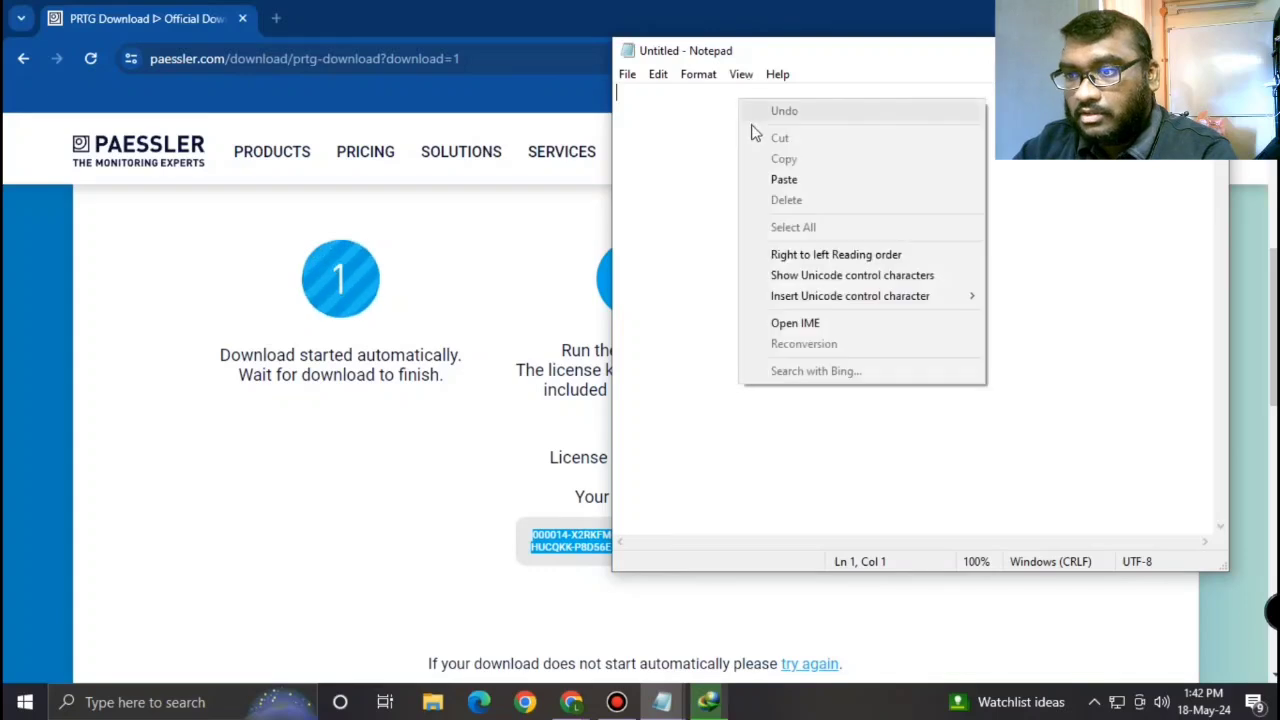
left_click(790, 176)
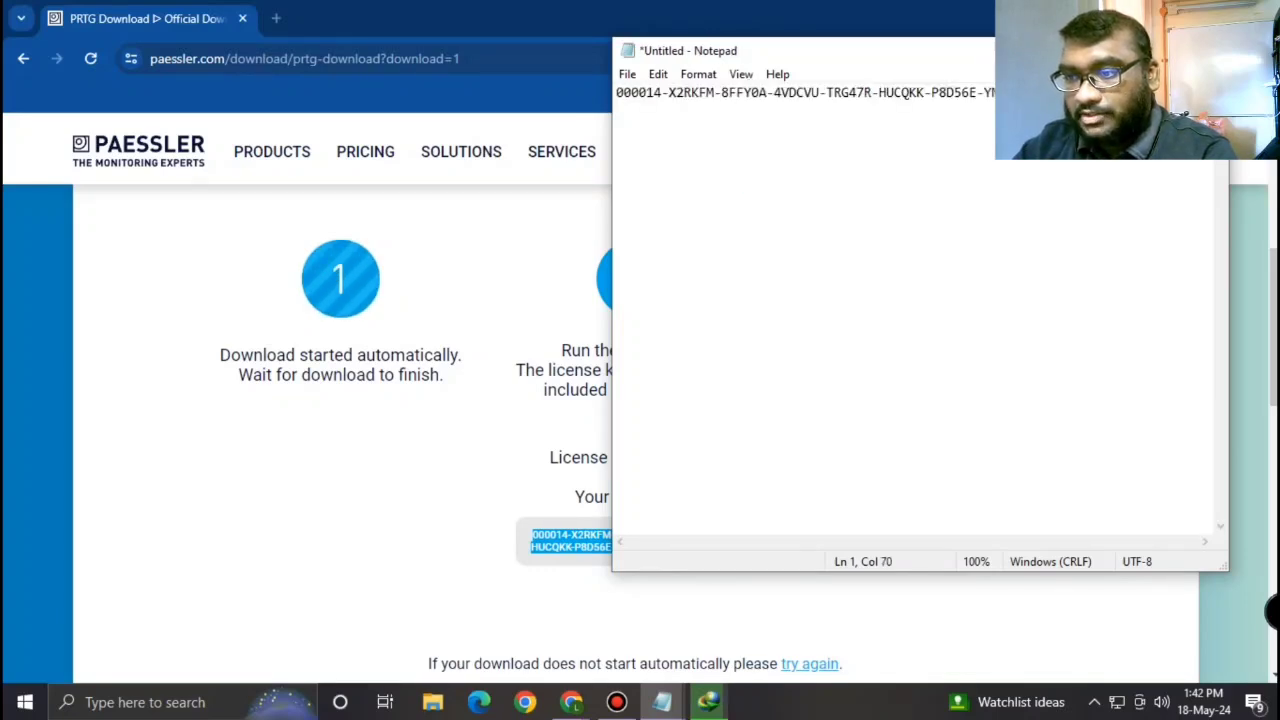
left_click(1121, 51)
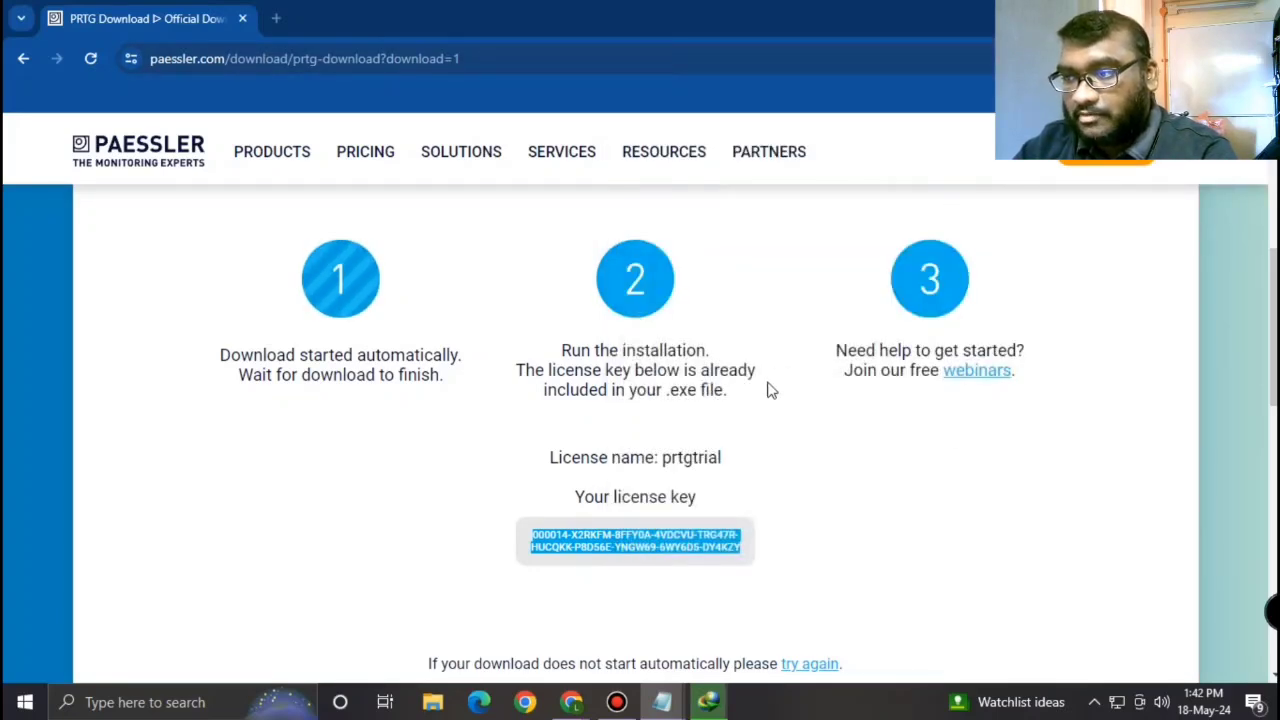
left_click(708, 702)
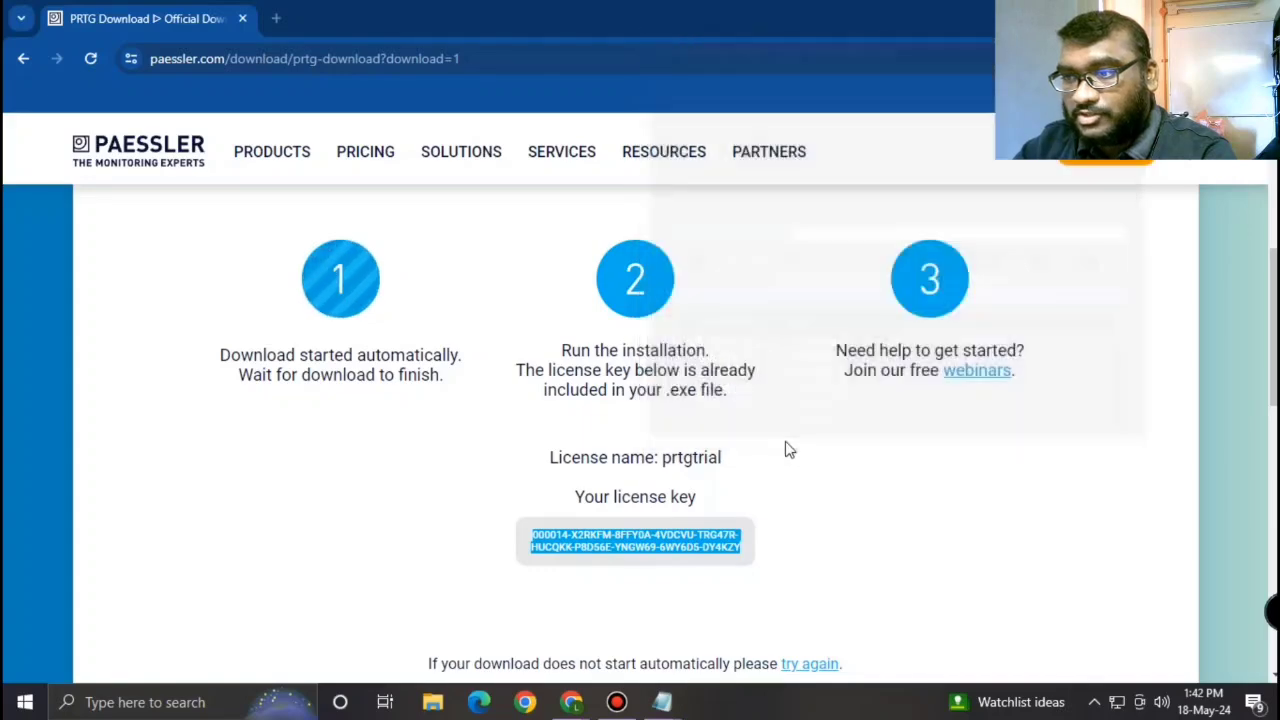
Step: Open Internet Download Manager from the system tray and launch the completed PRTG installer
left_click(1094, 702)
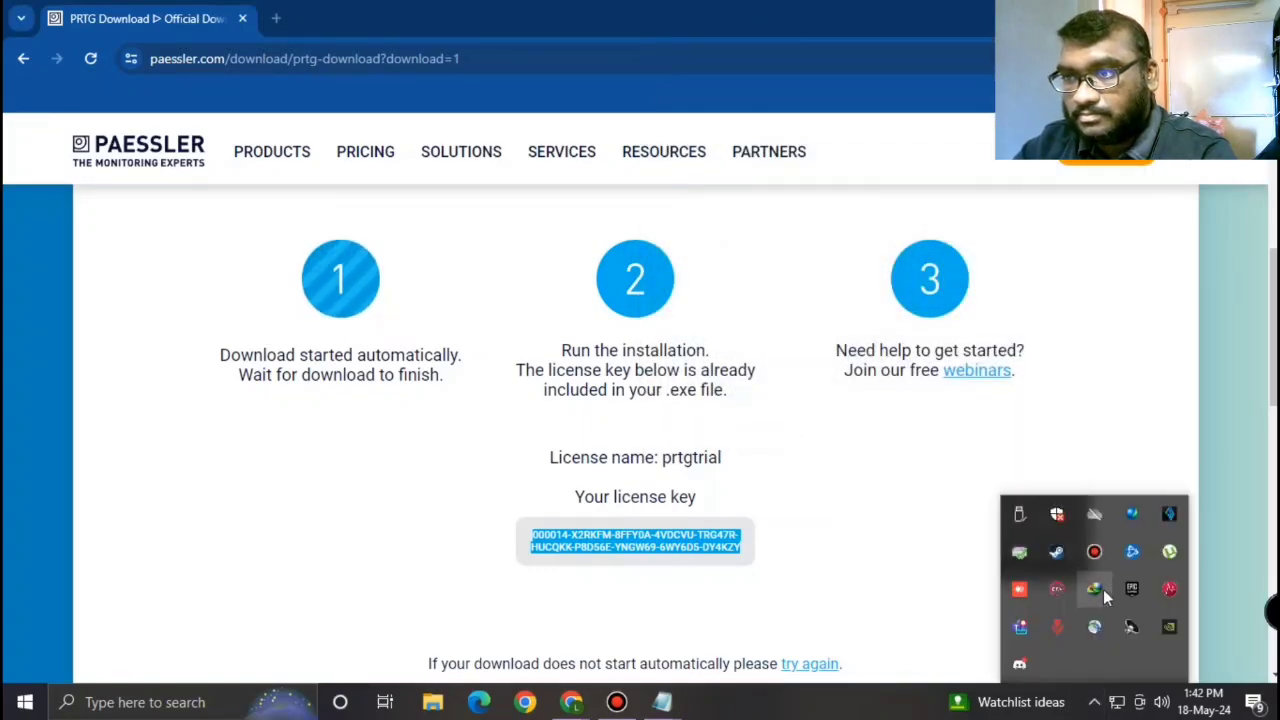
left_click(1103, 589)
left_click(832, 484)
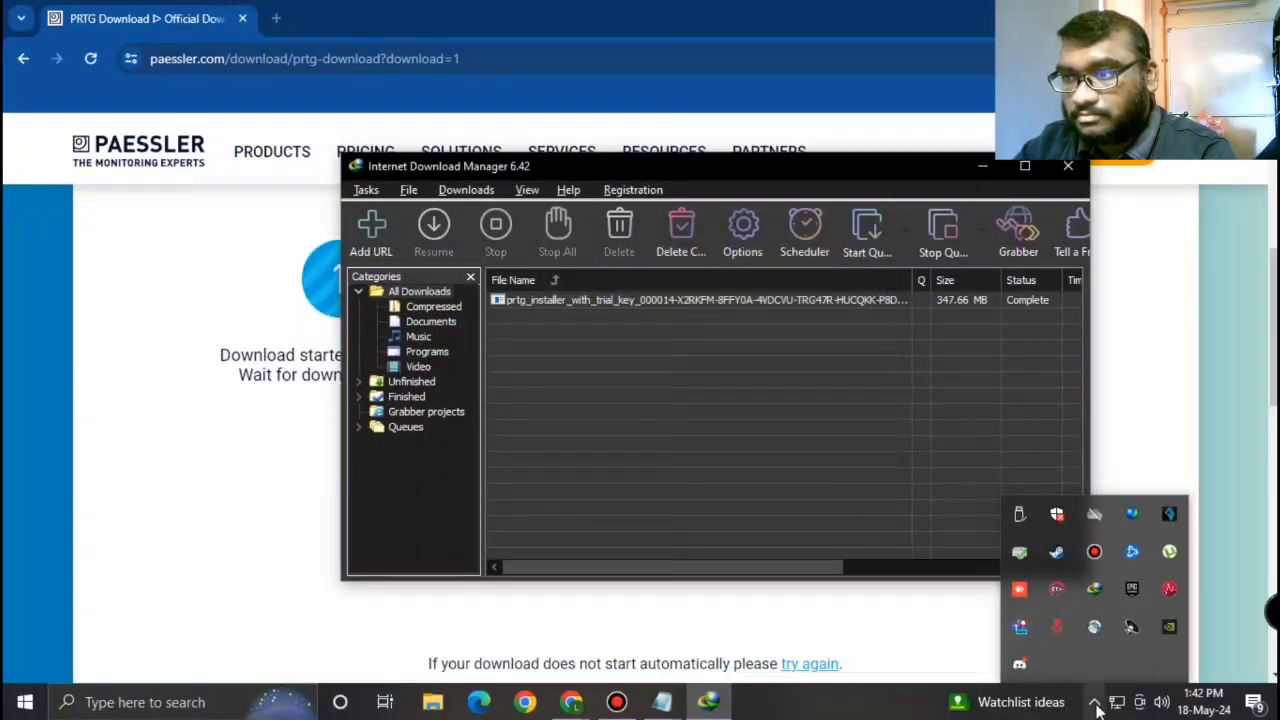
double_click(750, 298)
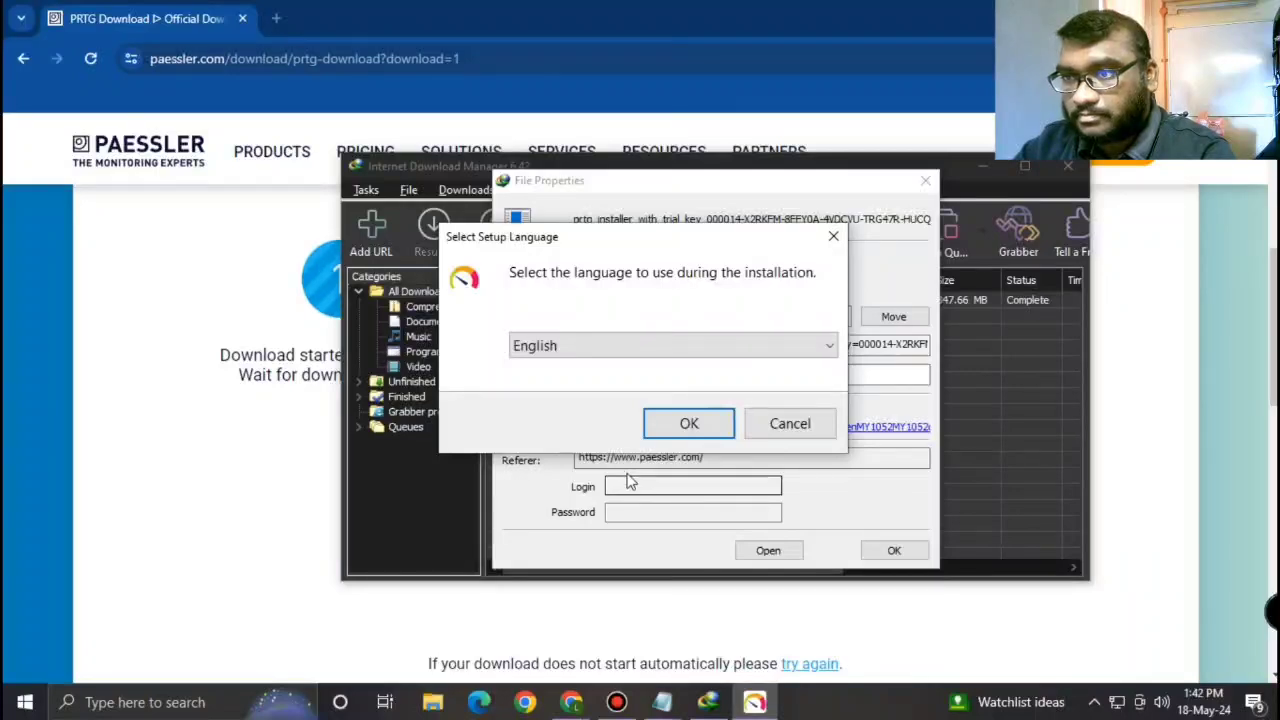
Step: Choose English as the setup language and accept the PRTG licence agreement
left_click(690, 423)
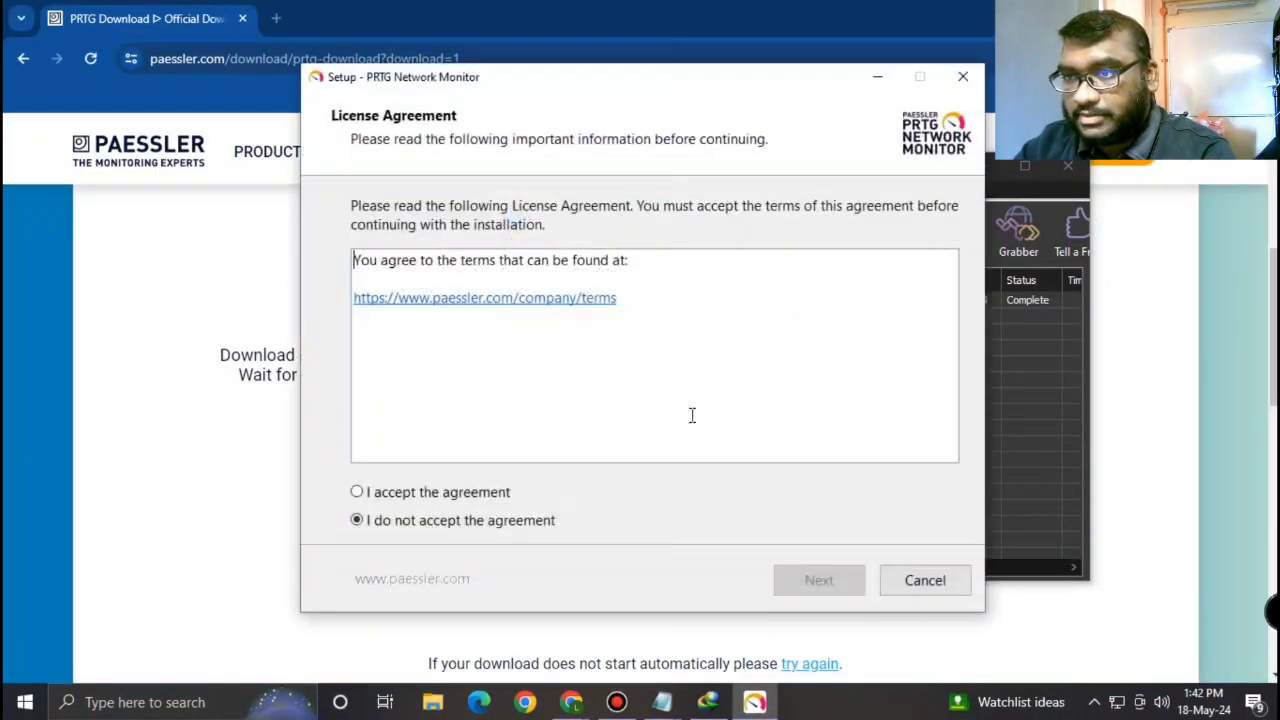
left_click(484, 500)
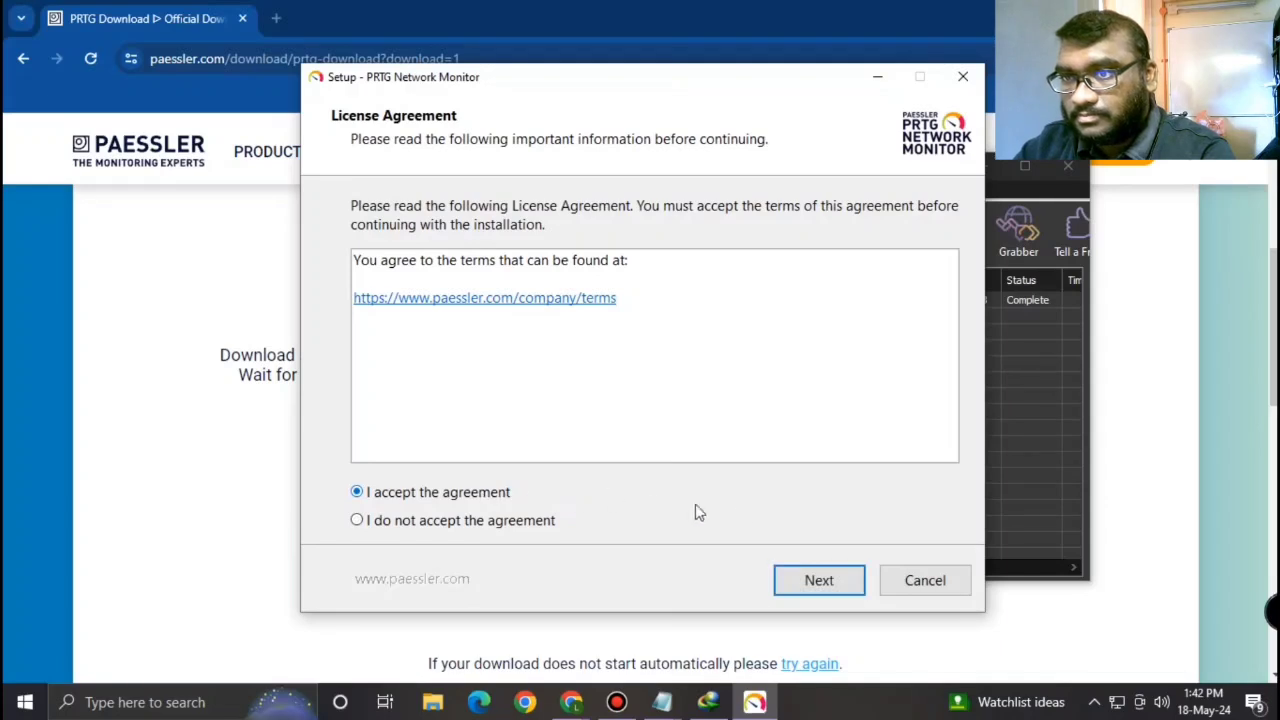
left_click(816, 581)
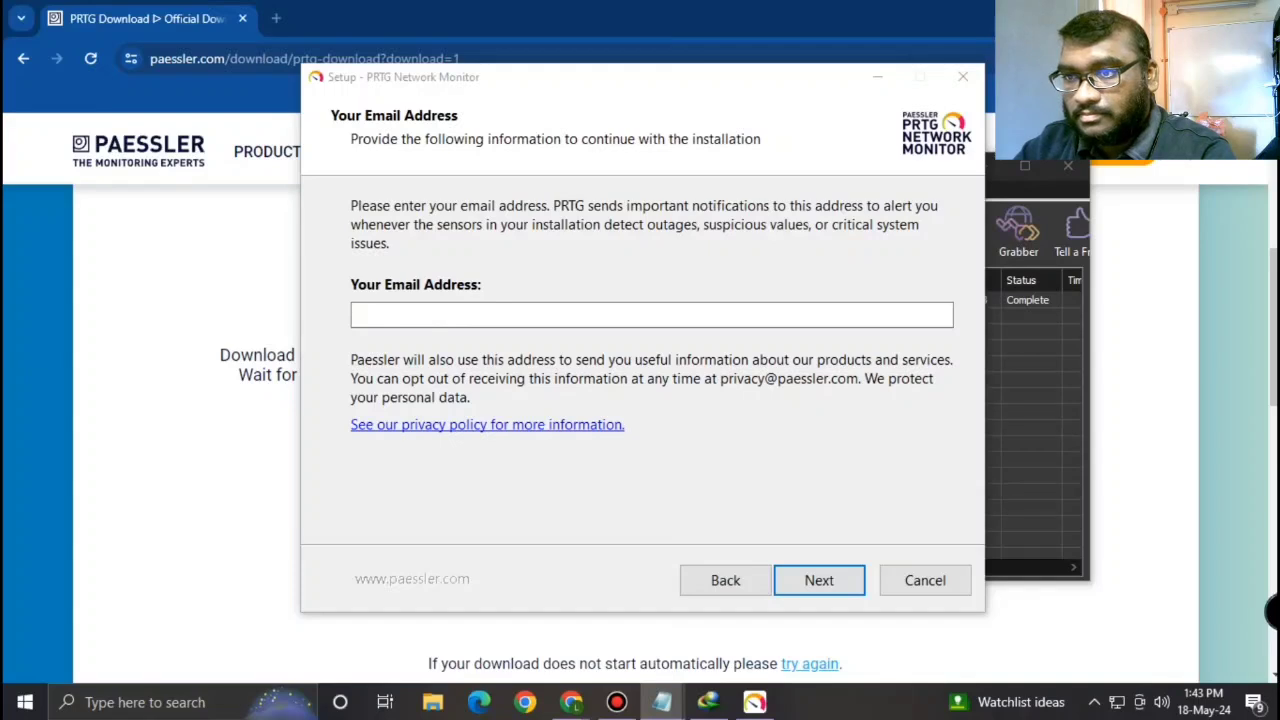
Step: Paste the e-mail address and start the Express installation
right_click(509, 314)
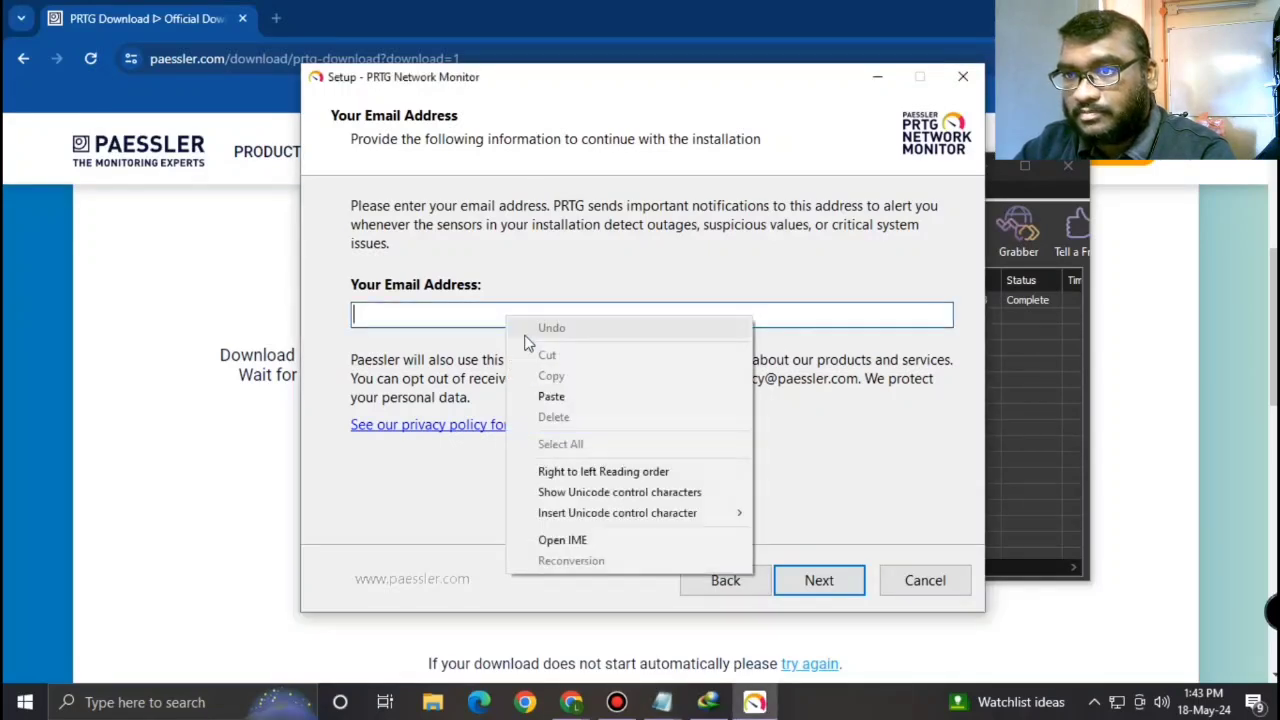
left_click(566, 400)
left_click(812, 583)
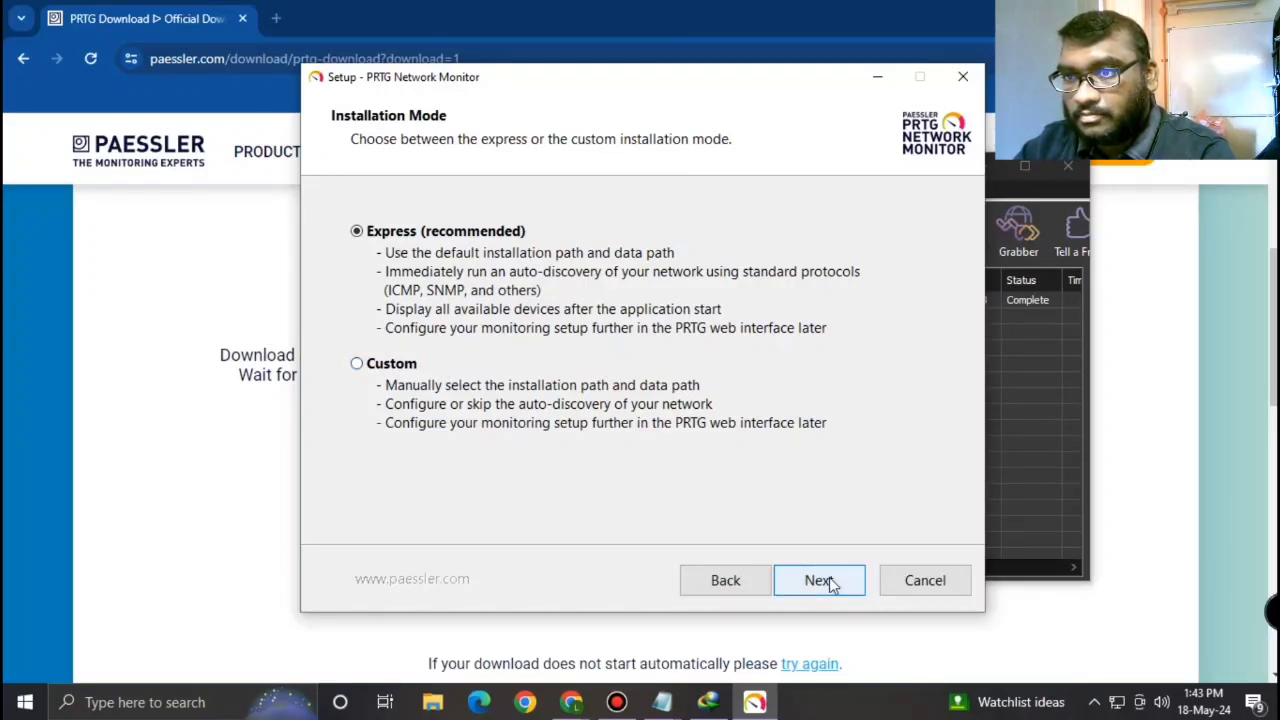
left_click(829, 583)
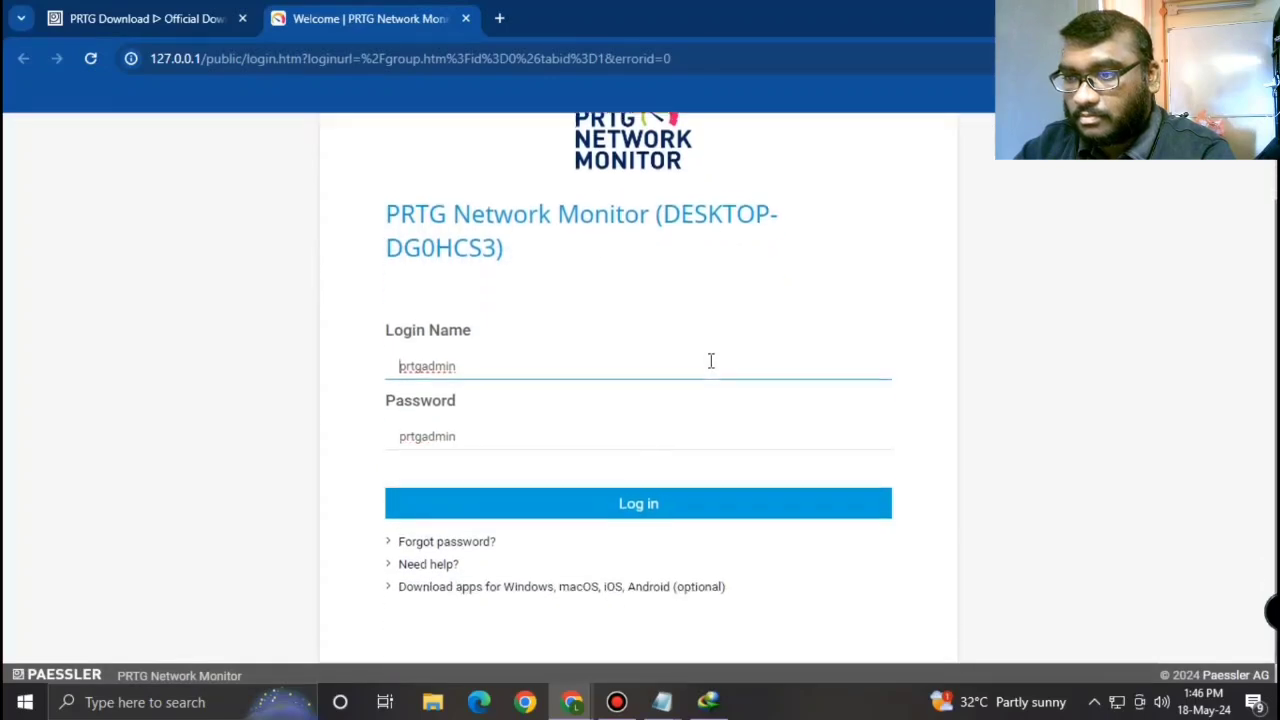
Step: Check the prefilled administrator login name and password, then log in to PRTG
left_click(542, 432)
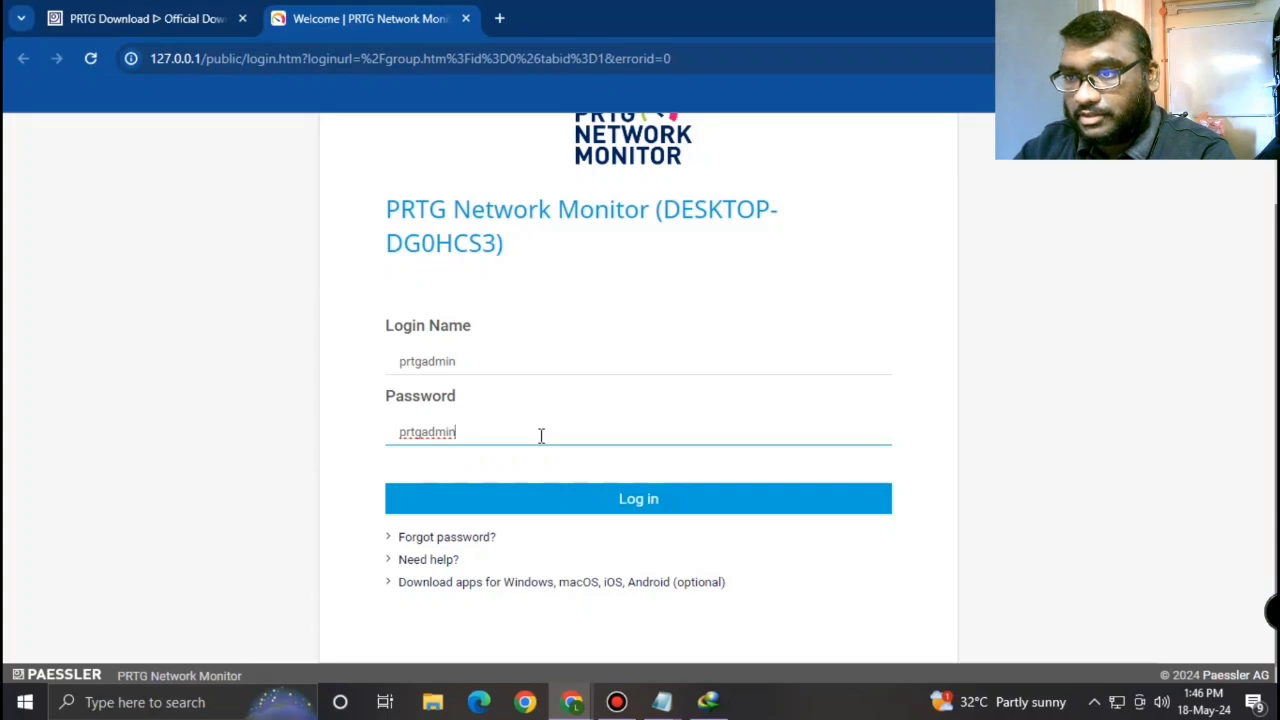
left_click(499, 361)
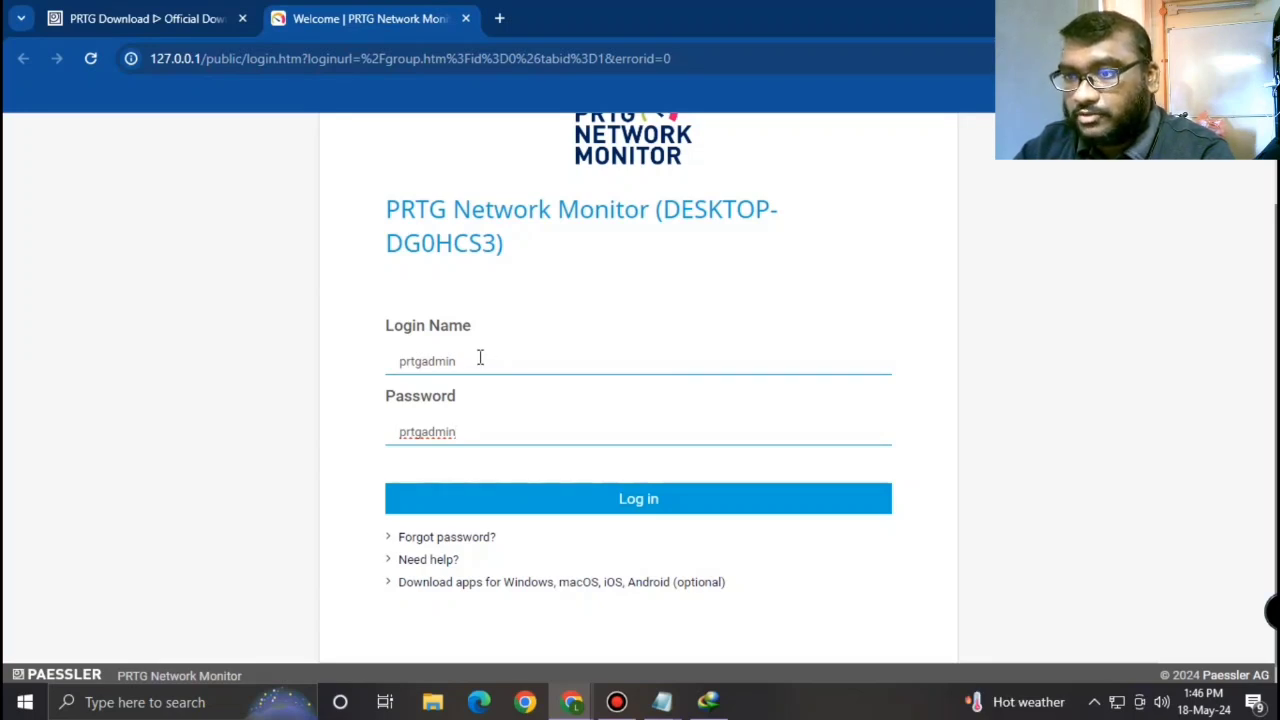
left_click(476, 358)
left_click_drag(475, 358, 371, 366)
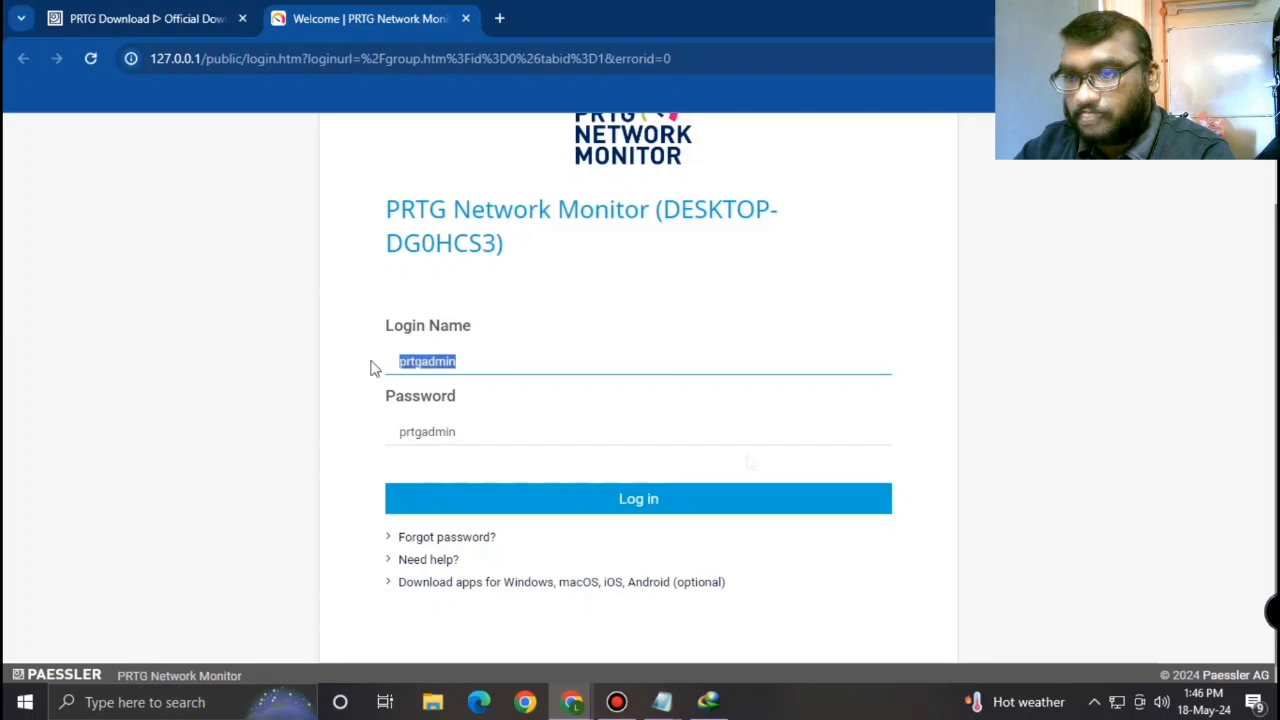
left_click(704, 501)
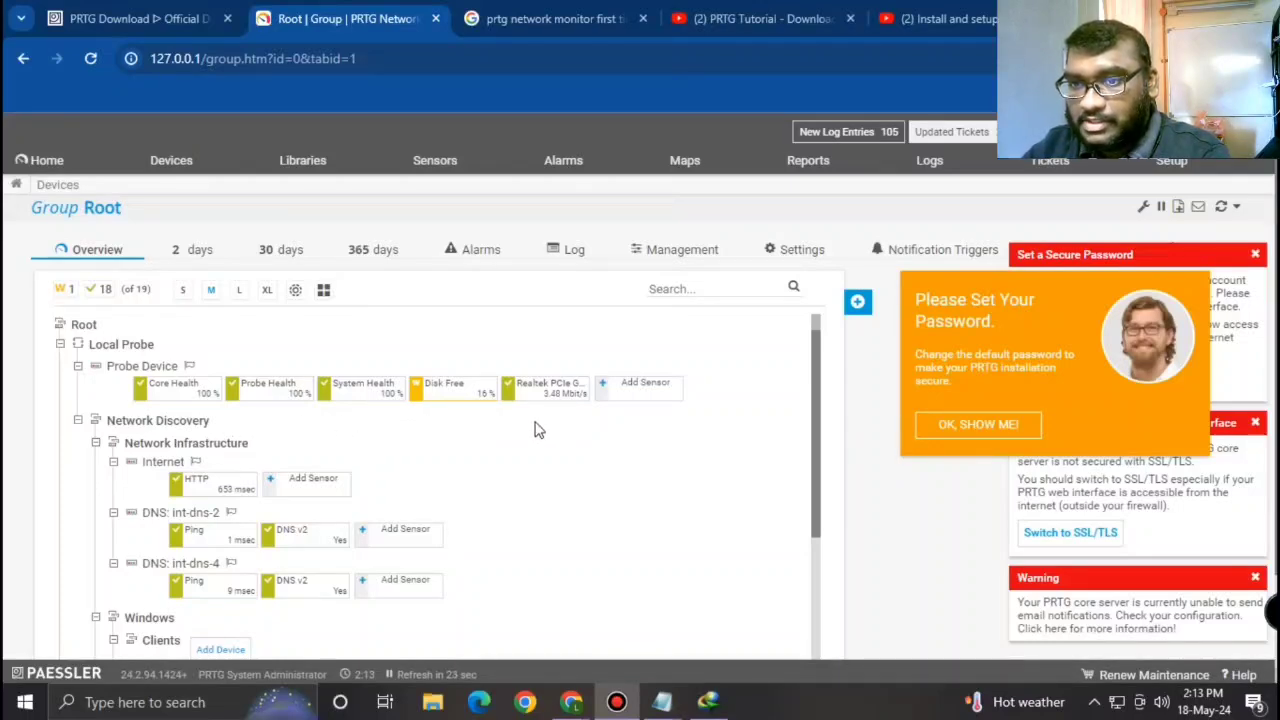
Step: Scroll down through the Network Discovery devices and sensors, then back up to Root
scroll(535, 430, "down", 1)
scroll(535, 430, "down", 1)
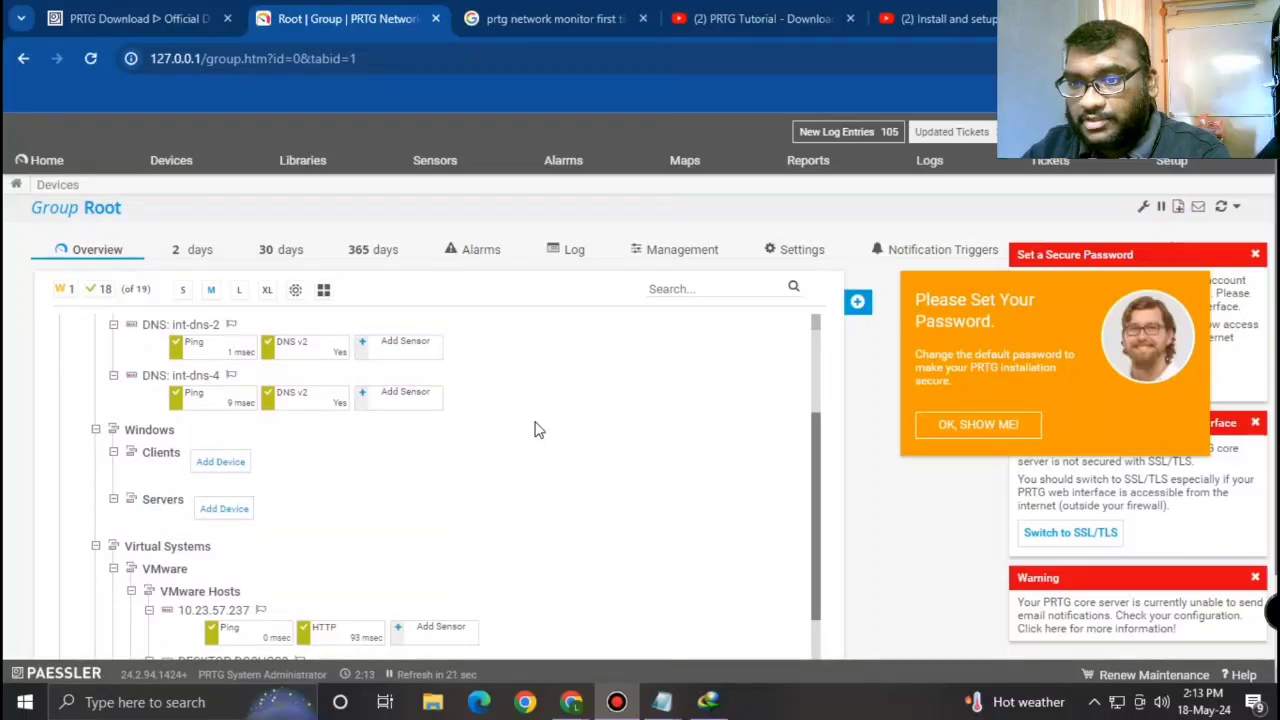
scroll(535, 430, "down", 1)
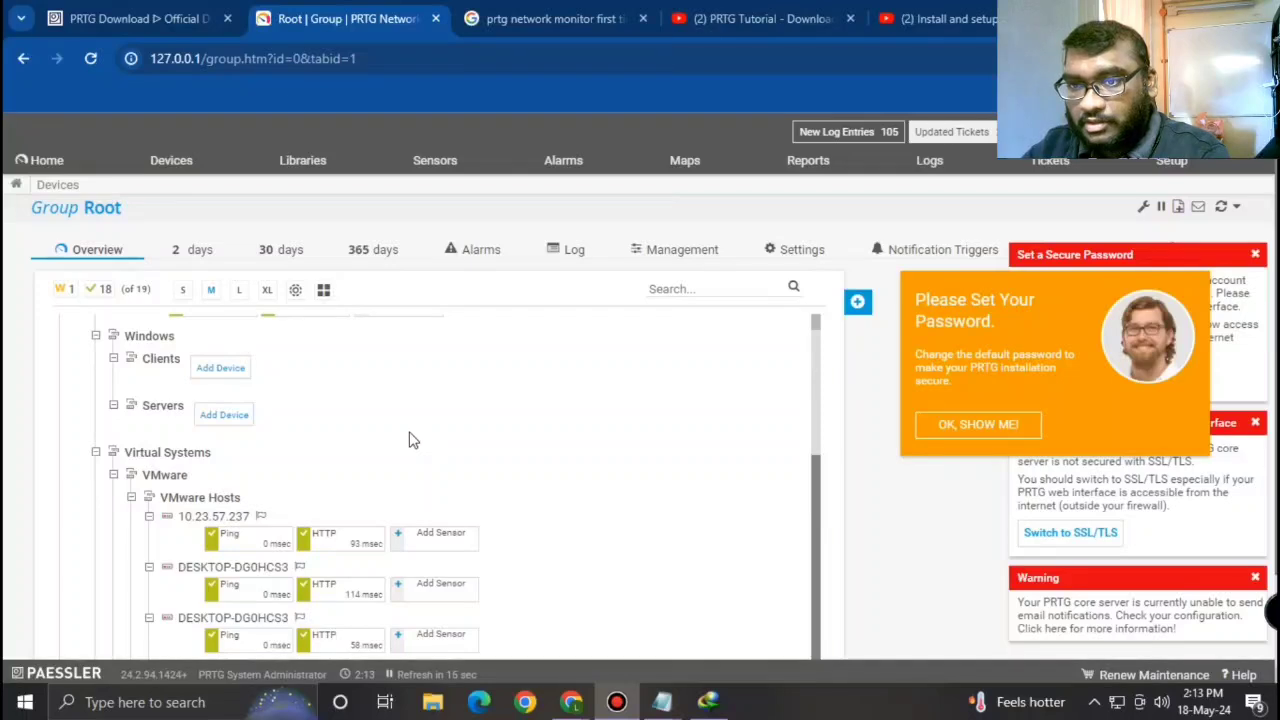
scroll(522, 458, "down", 2)
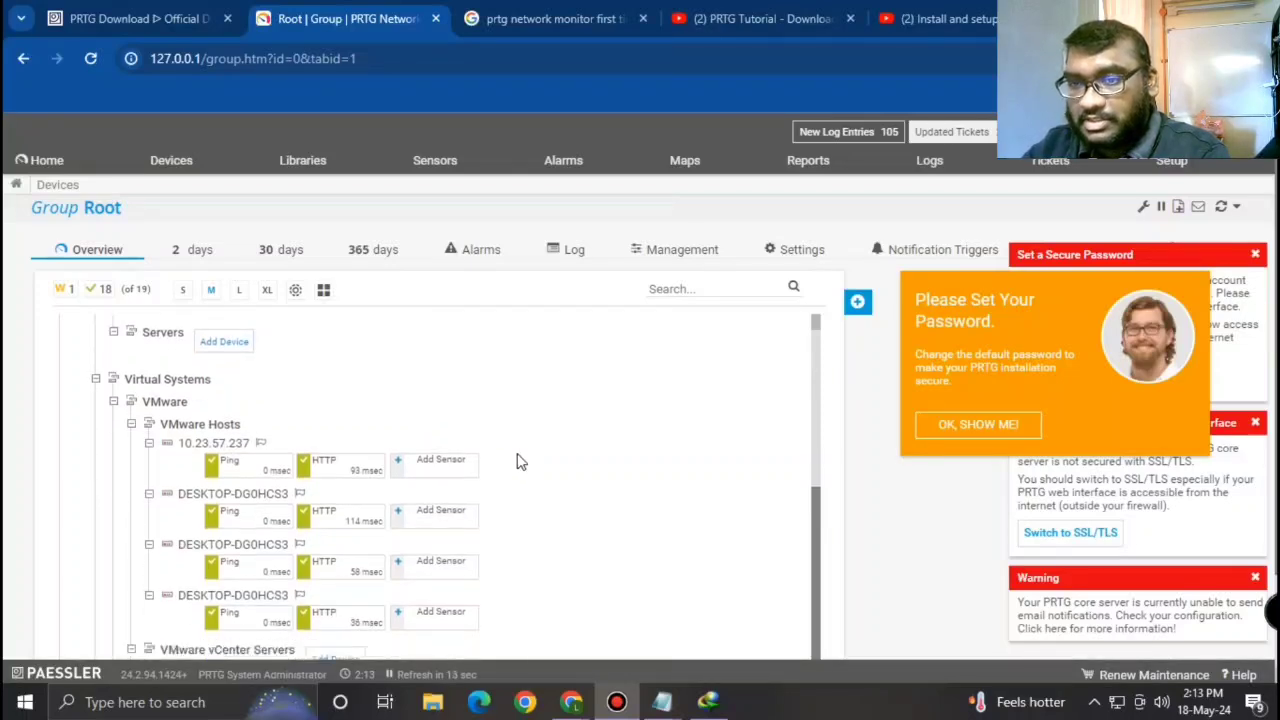
scroll(520, 460, "down", 1)
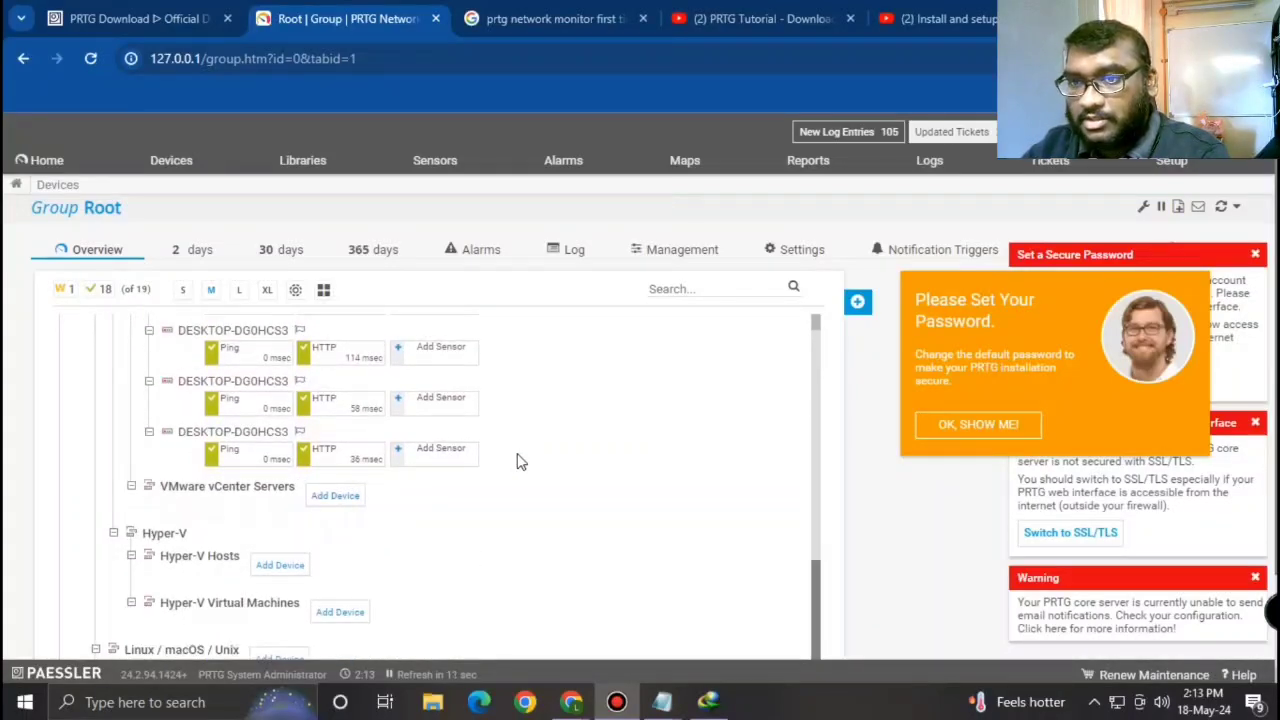
scroll(534, 546, "down", 2)
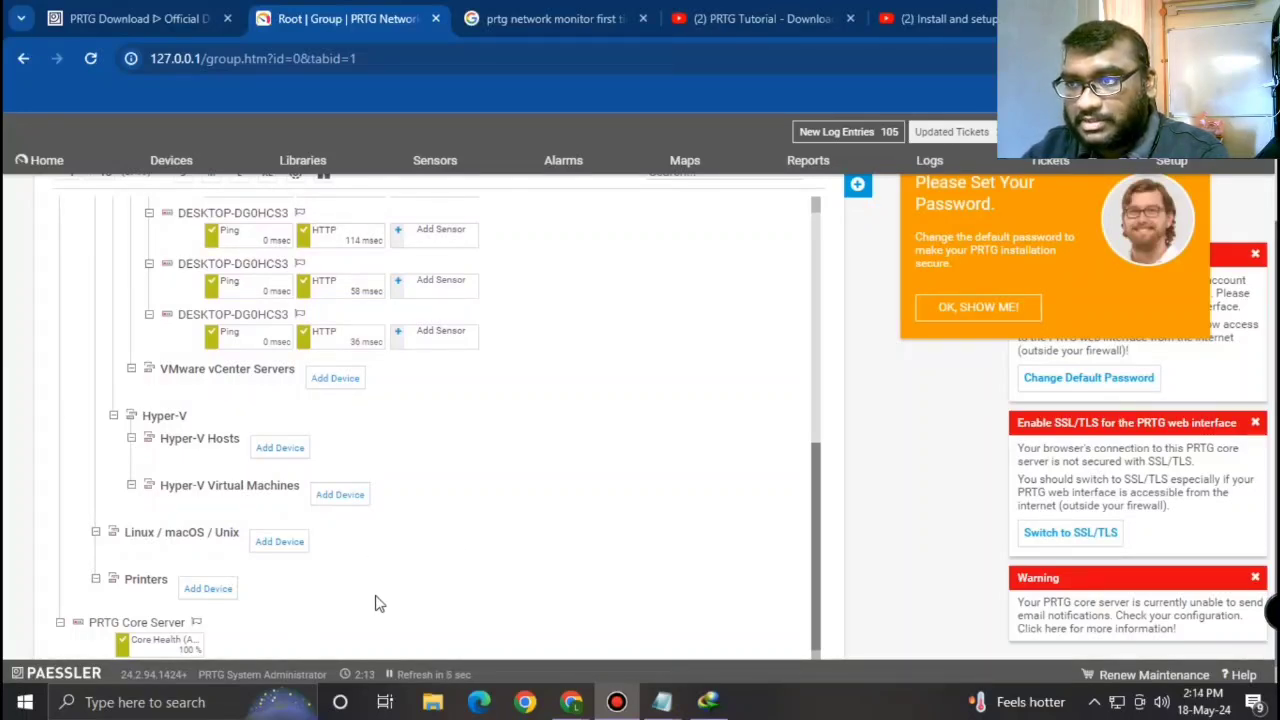
scroll(505, 558, "up", 3)
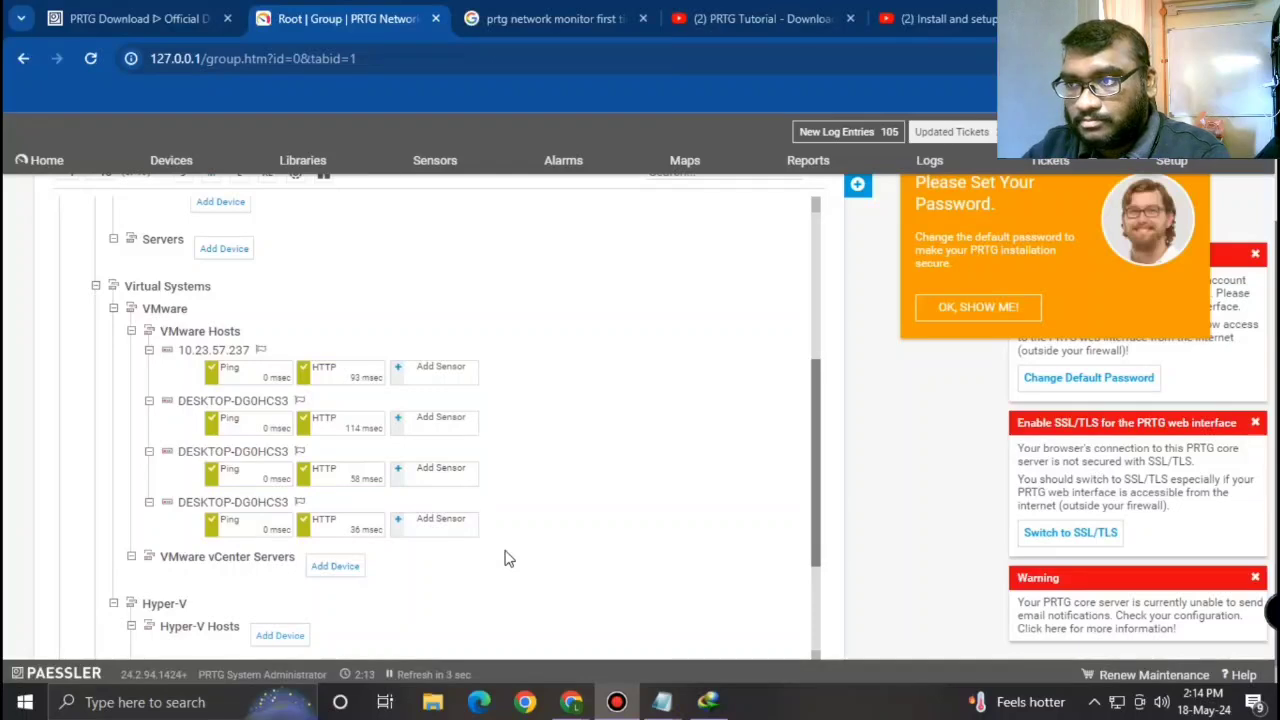
scroll(505, 558, "up", 5)
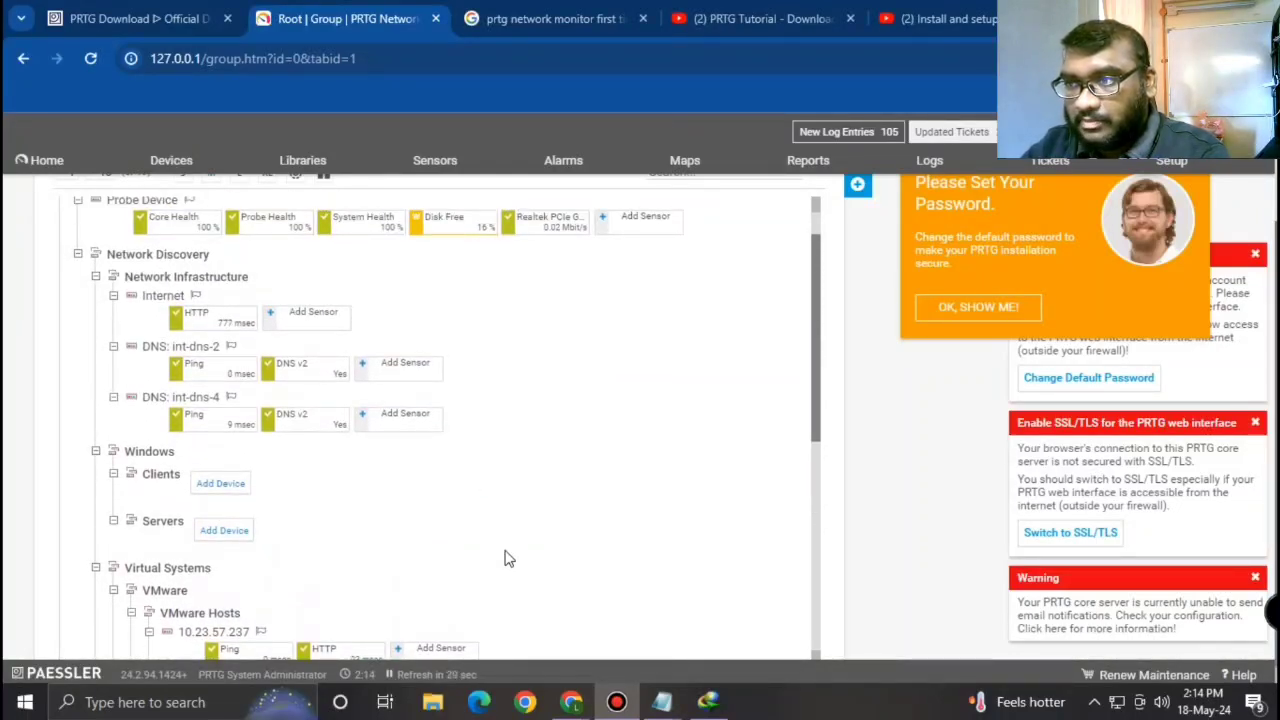
scroll(505, 558, "up", 1)
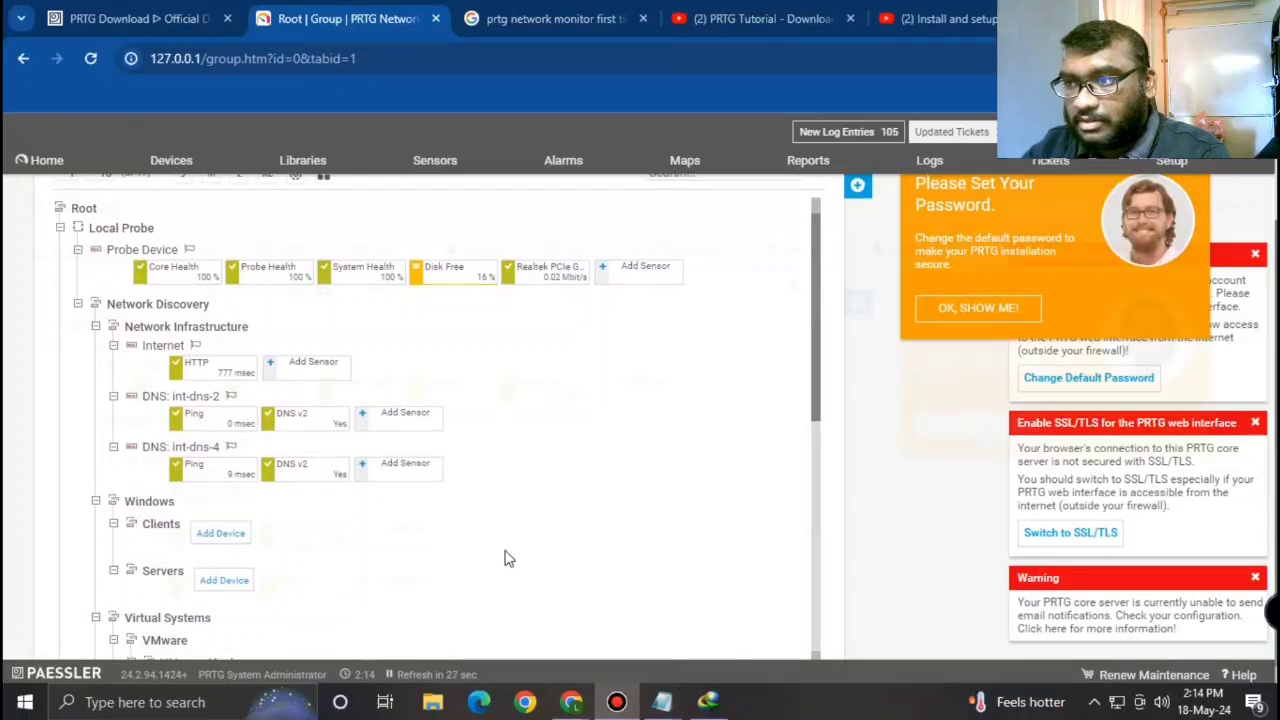
scroll(509, 557, "up", 2)
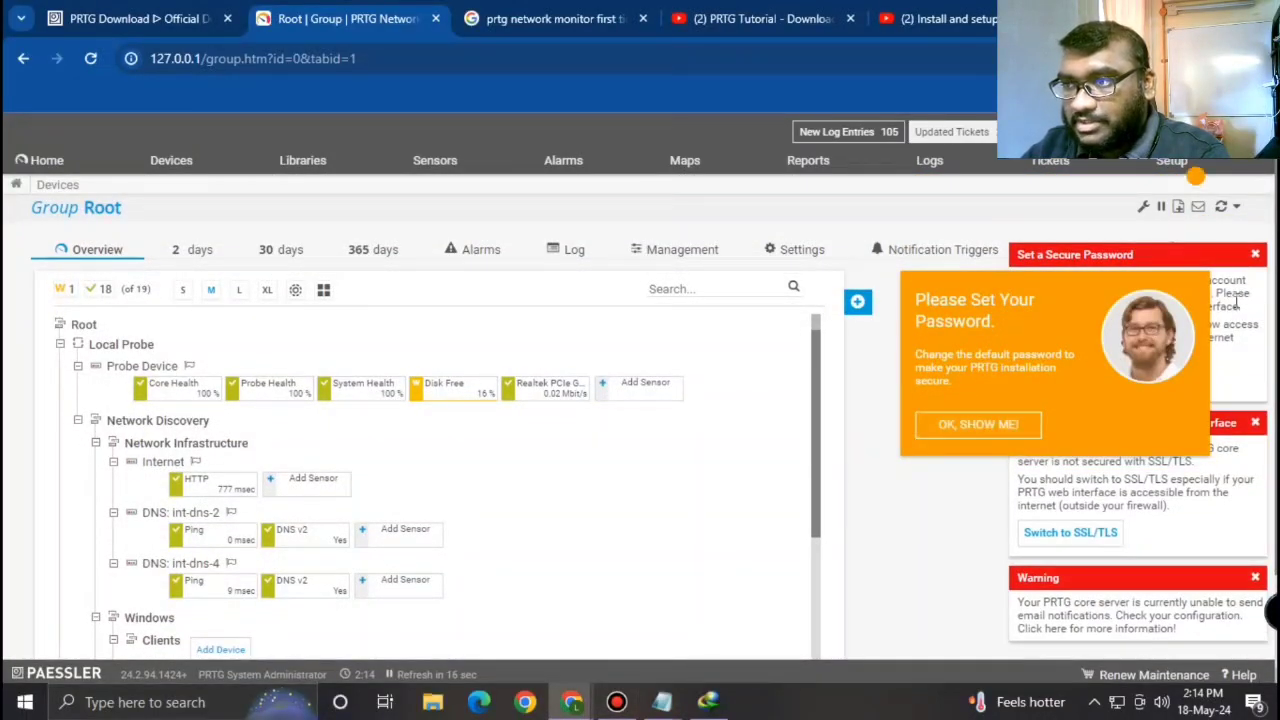
Step: Open My Account under Setup > Account Settings and confirm the admin credentials
mouse_move(1198, 172)
mouse_move(1190, 234)
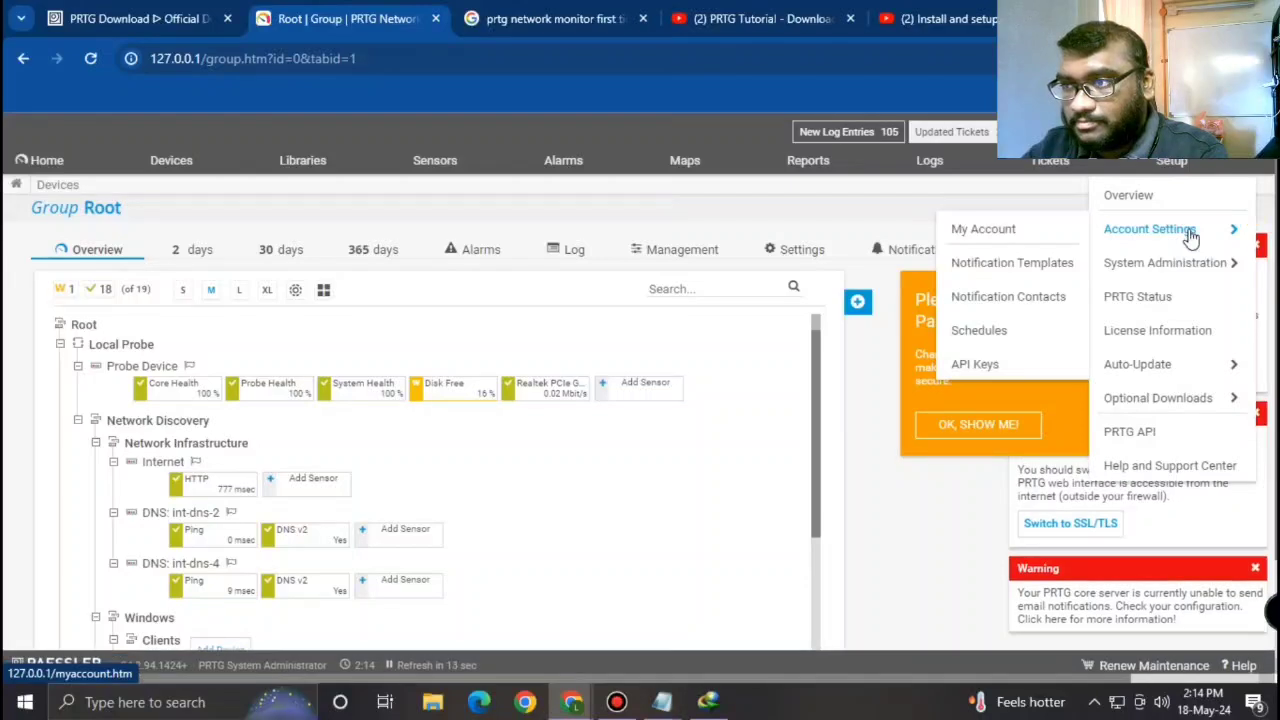
left_click(990, 232)
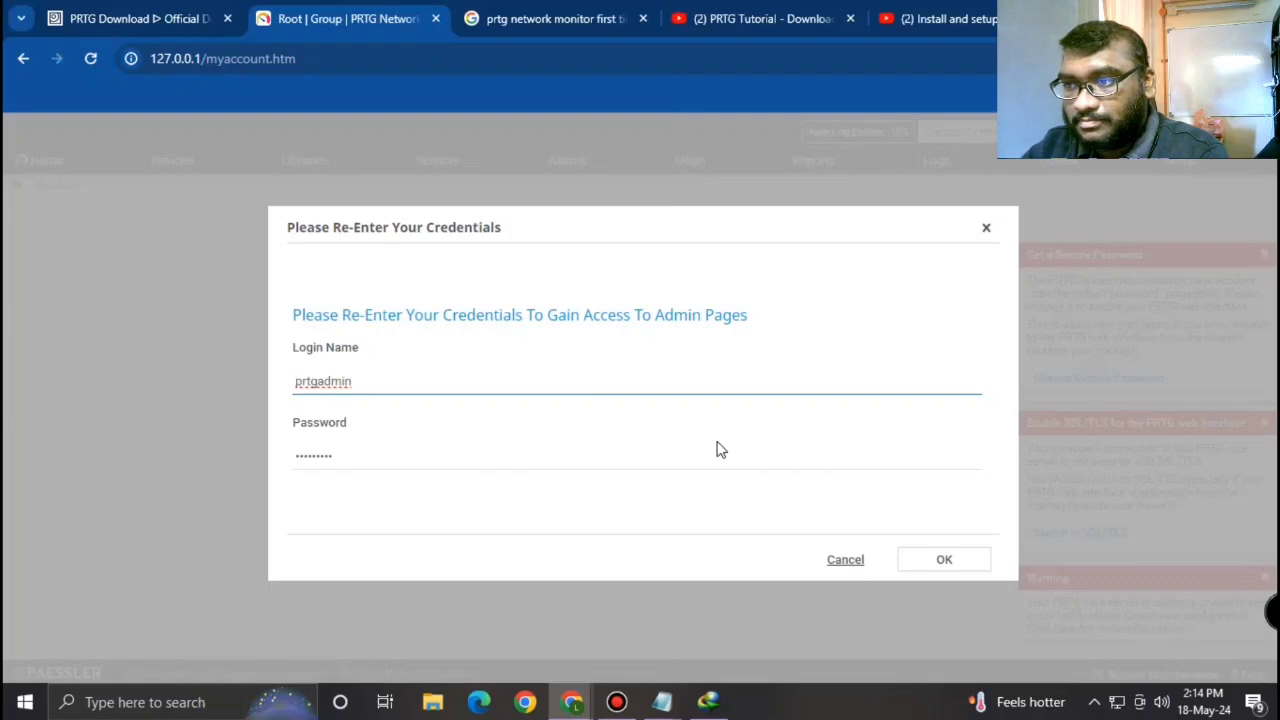
left_click(933, 552)
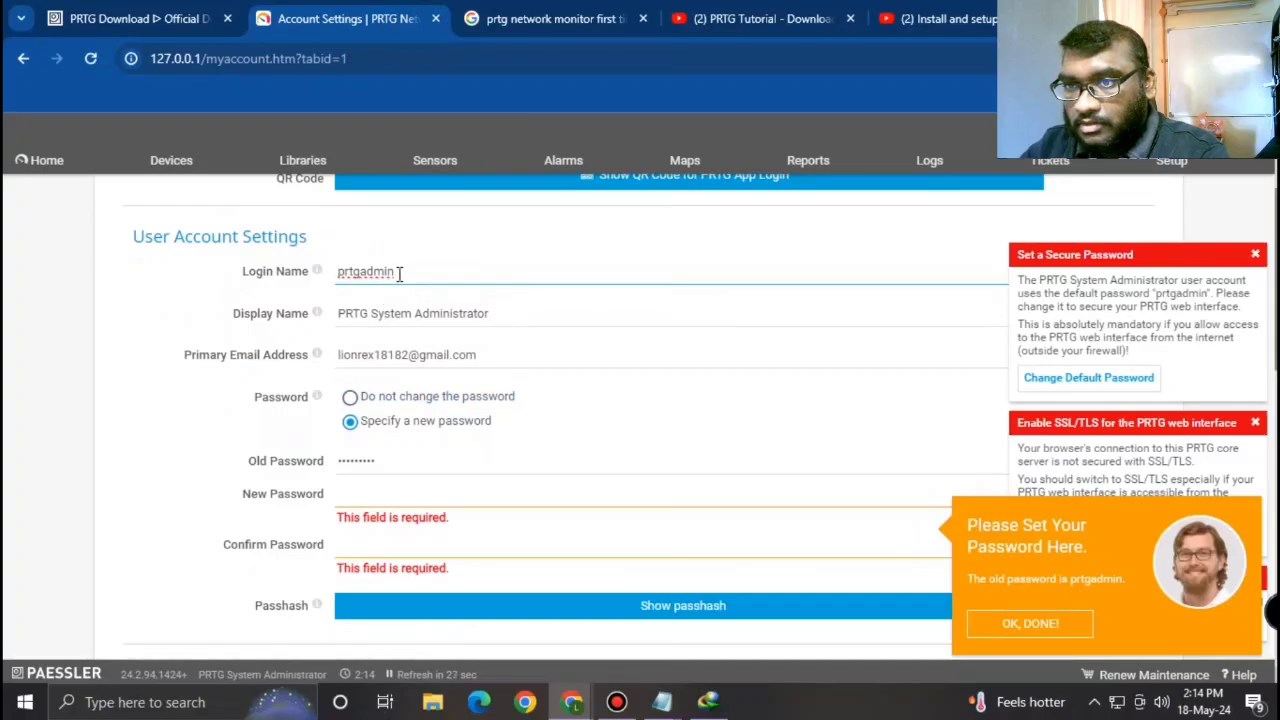
Step: Replace the administrator's login name with a new one
left_click_drag(399, 273, 314, 274)
mouse_move(314, 274)
key("BackSpace")
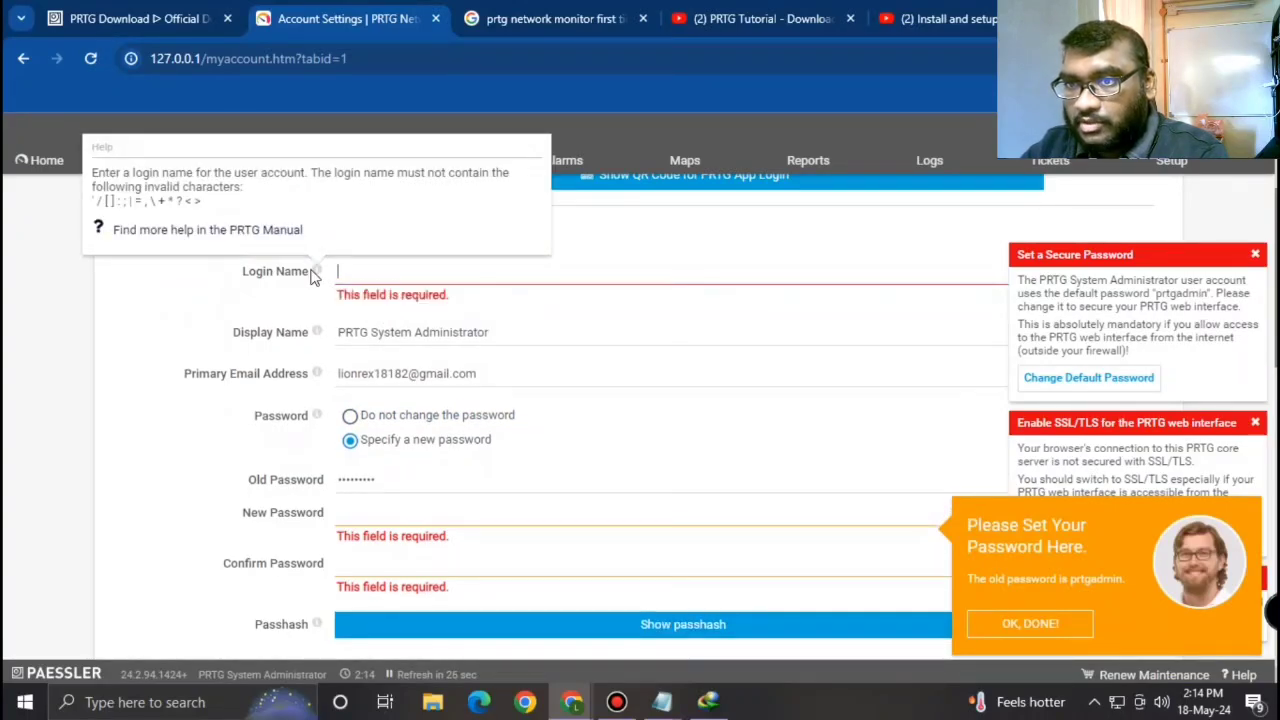
type("lion")
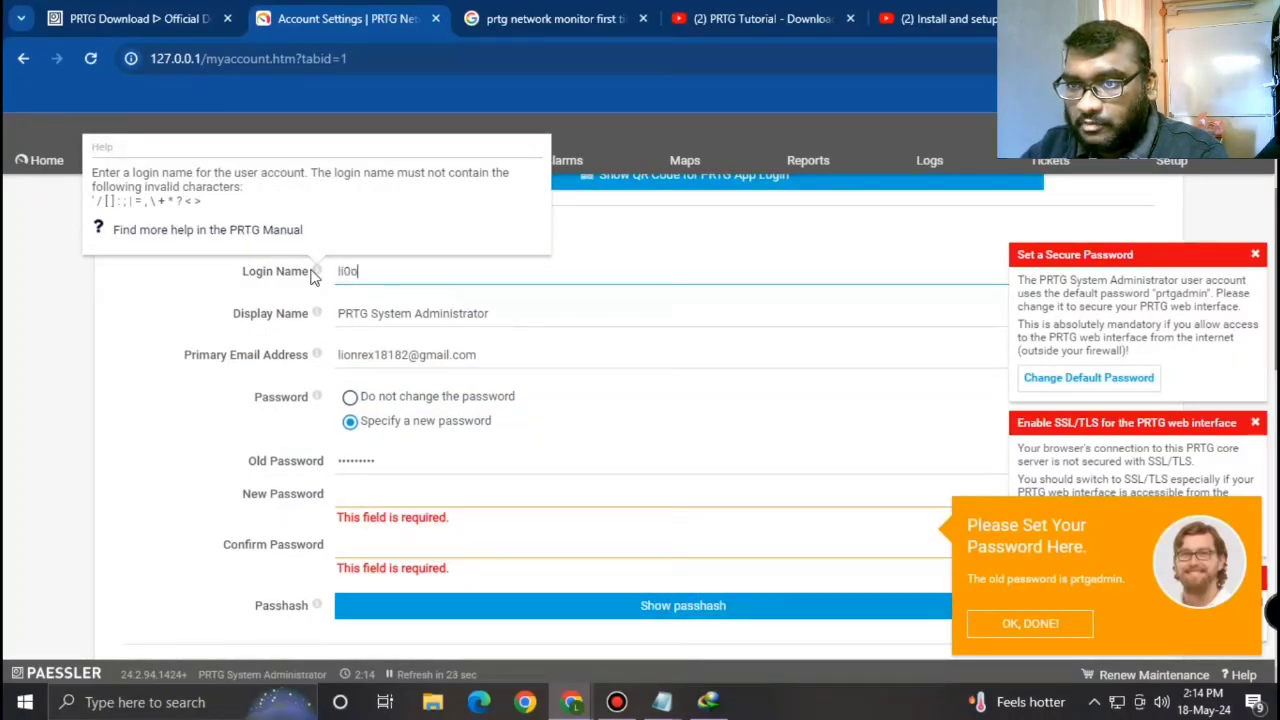
type("ionrex1818")
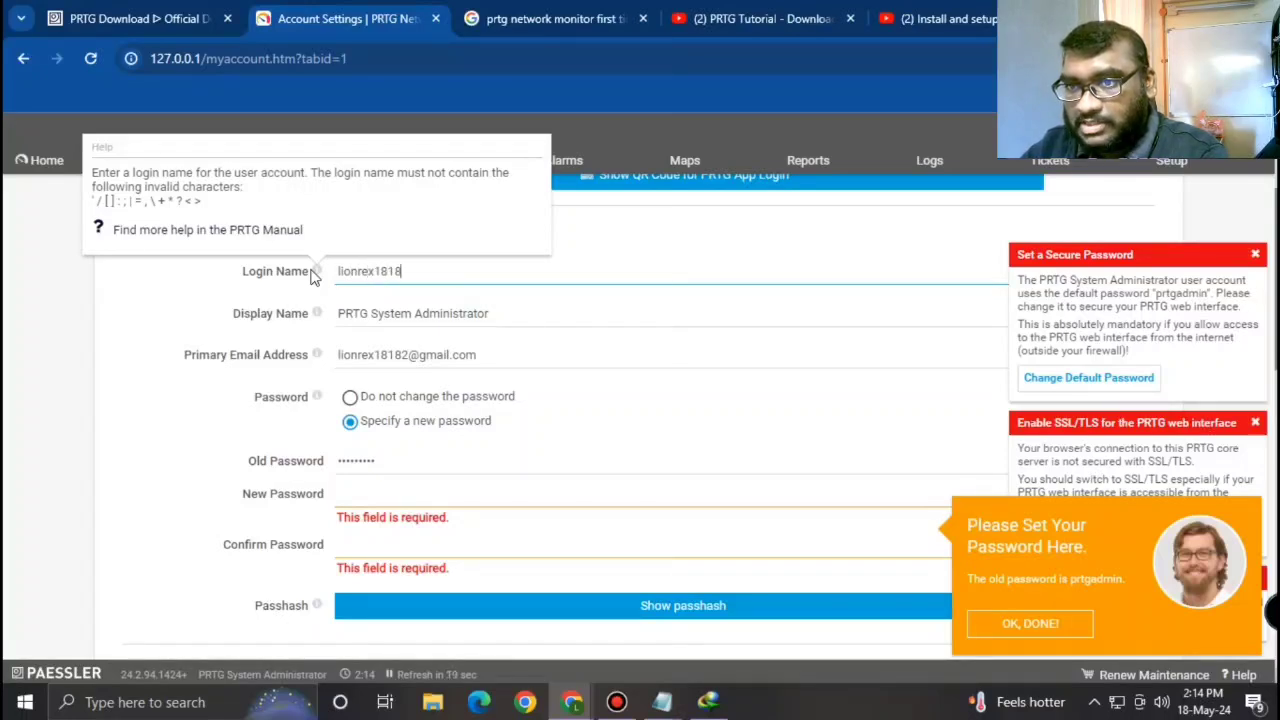
type("2")
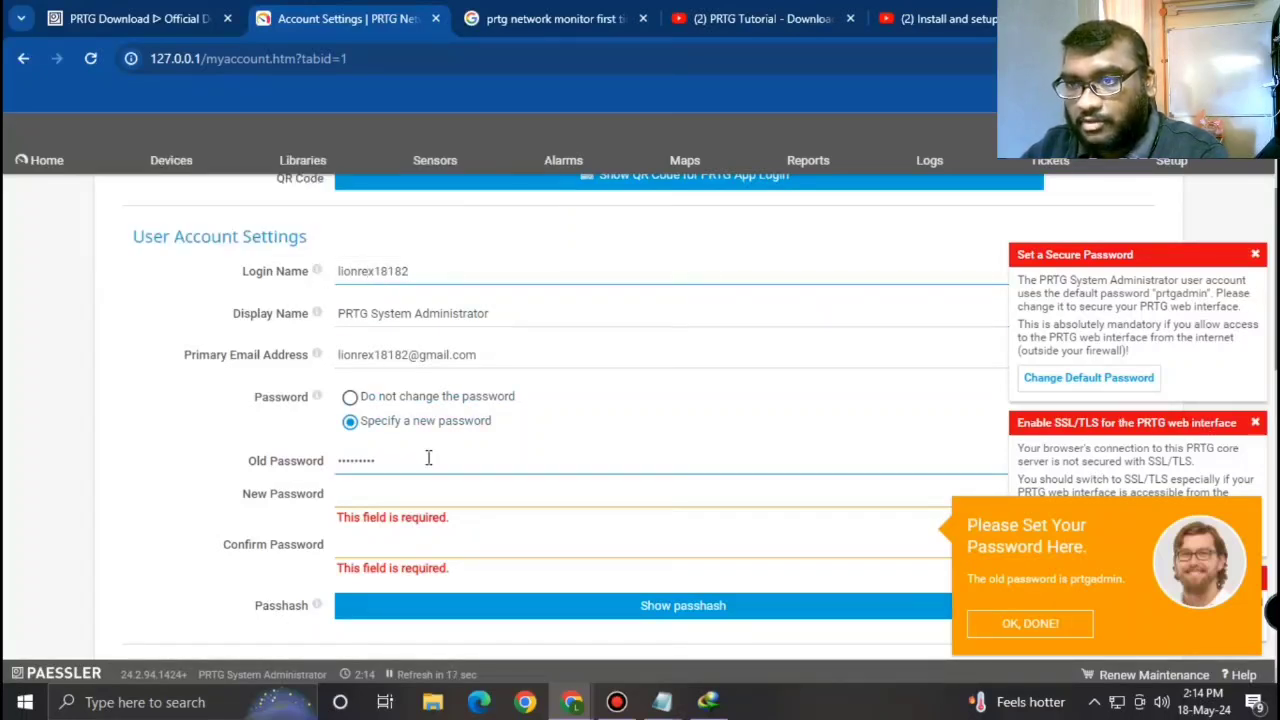
Step: Enter and confirm a new password, then save the account settings
left_click(387, 491)
type("••••")
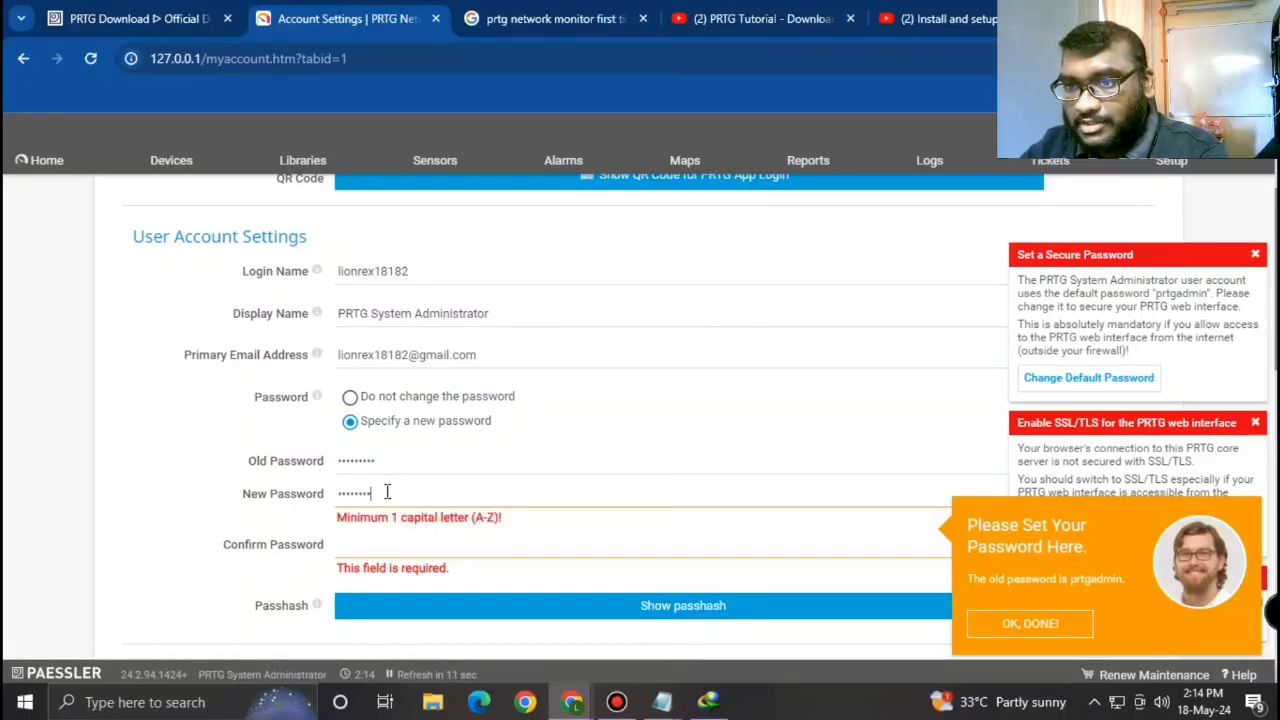
key("BackSpace")
key("BackSpace")
key("BackSpace")
key("BackSpace")
key("BackSpace")
key("BackSpace")
key("BackSpace")
key("BackSpace")
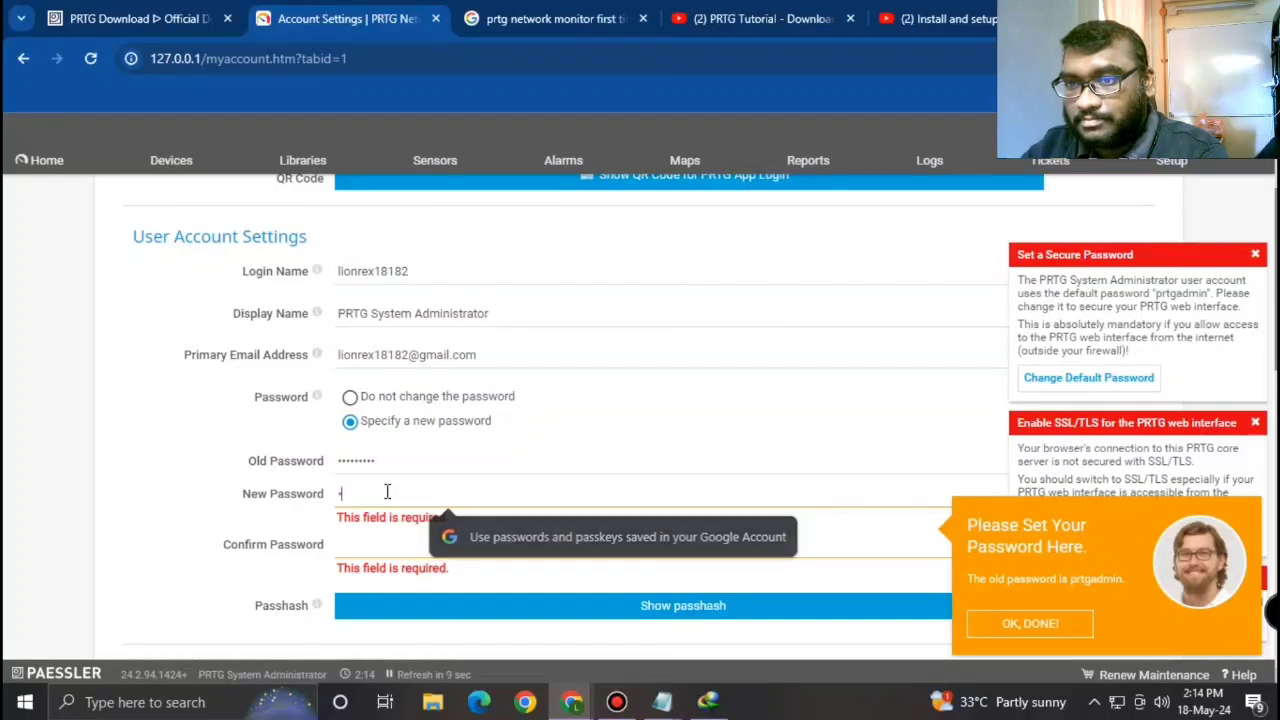
type("••••••••")
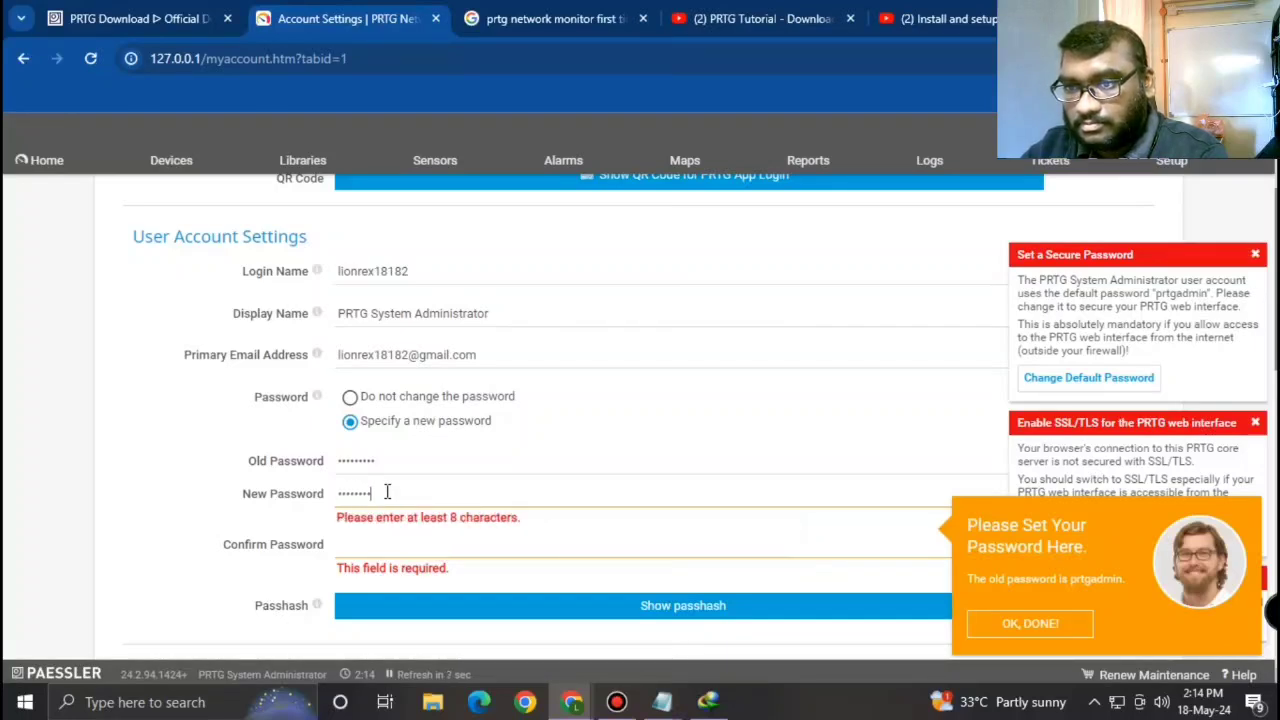
left_click(356, 528)
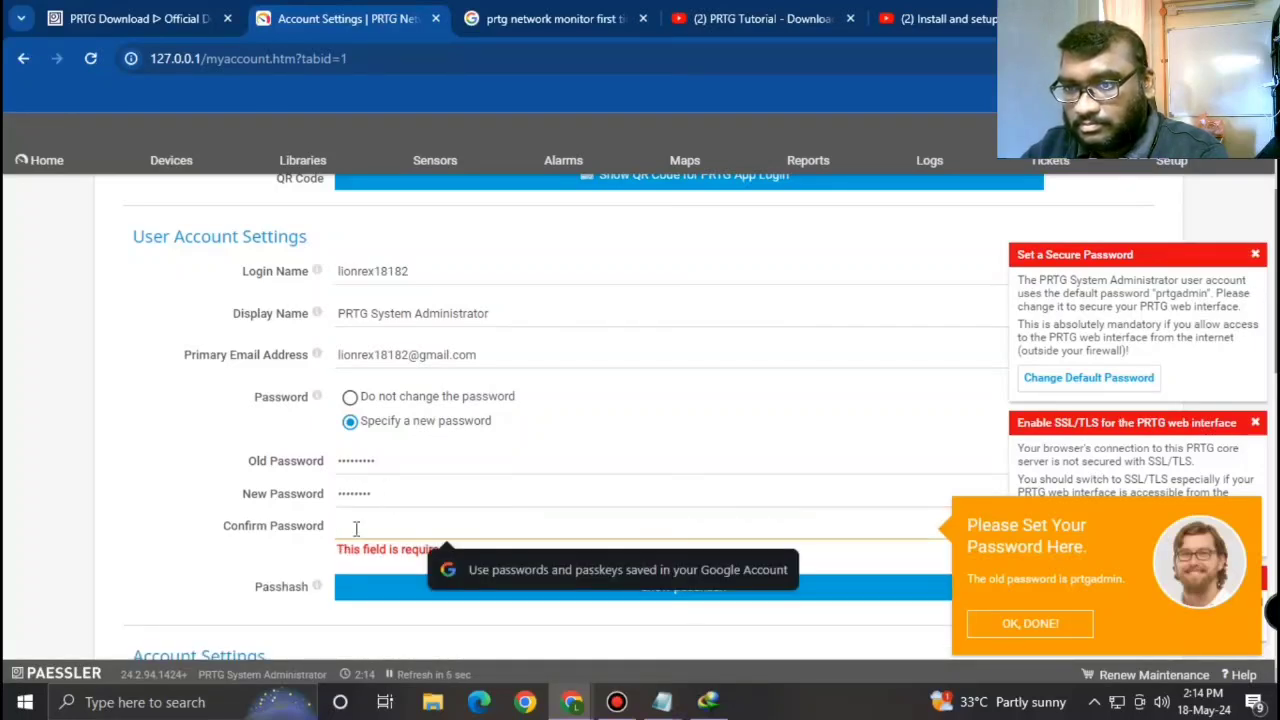
type("••••••")
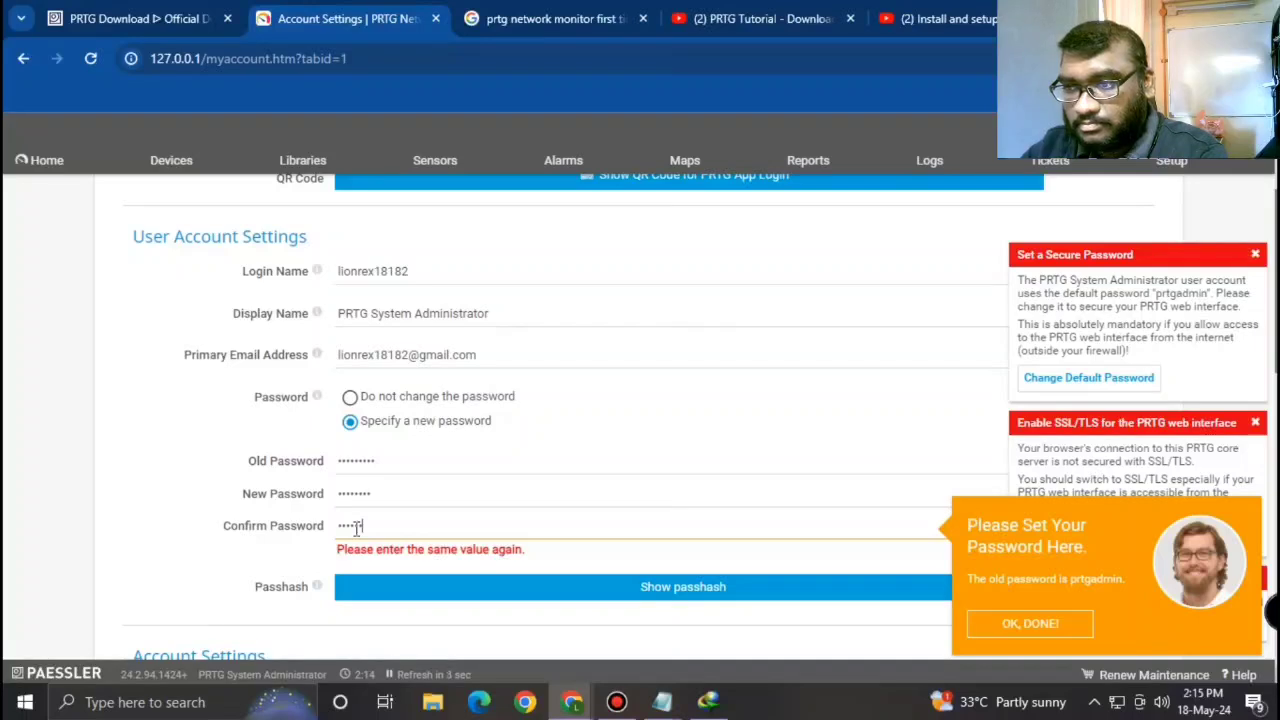
type("•")
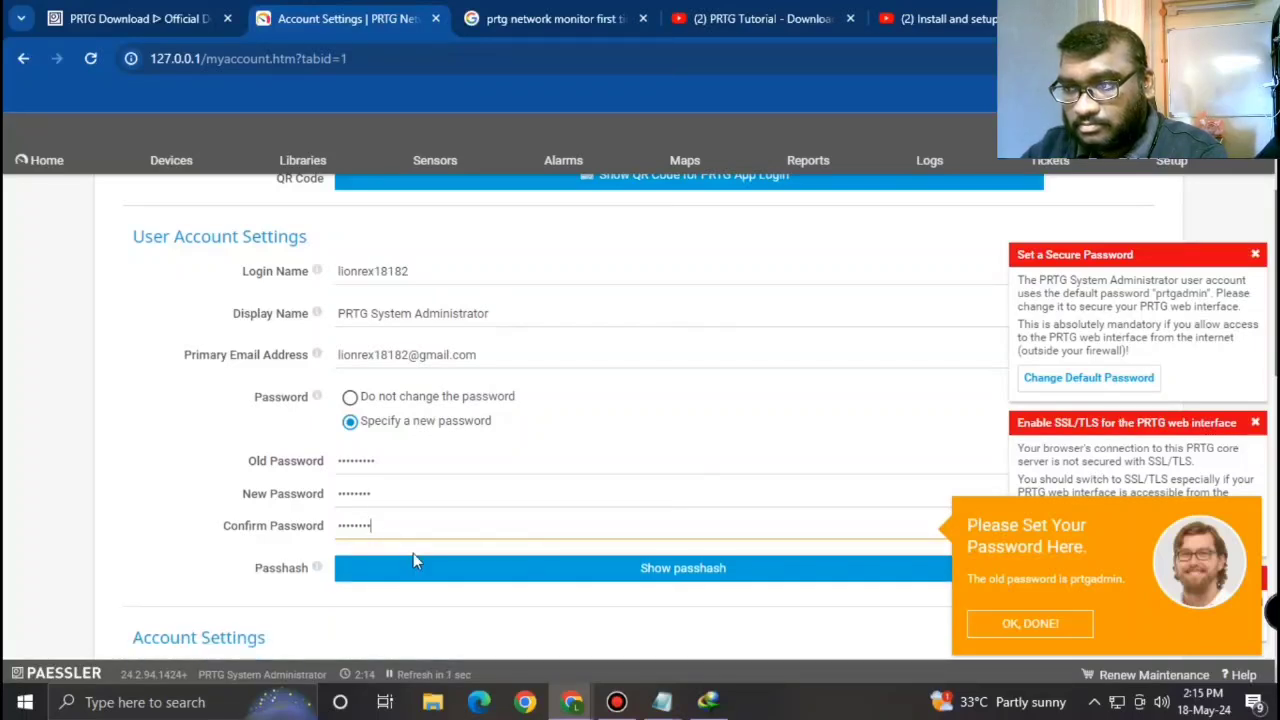
scroll(551, 574, "down", 1)
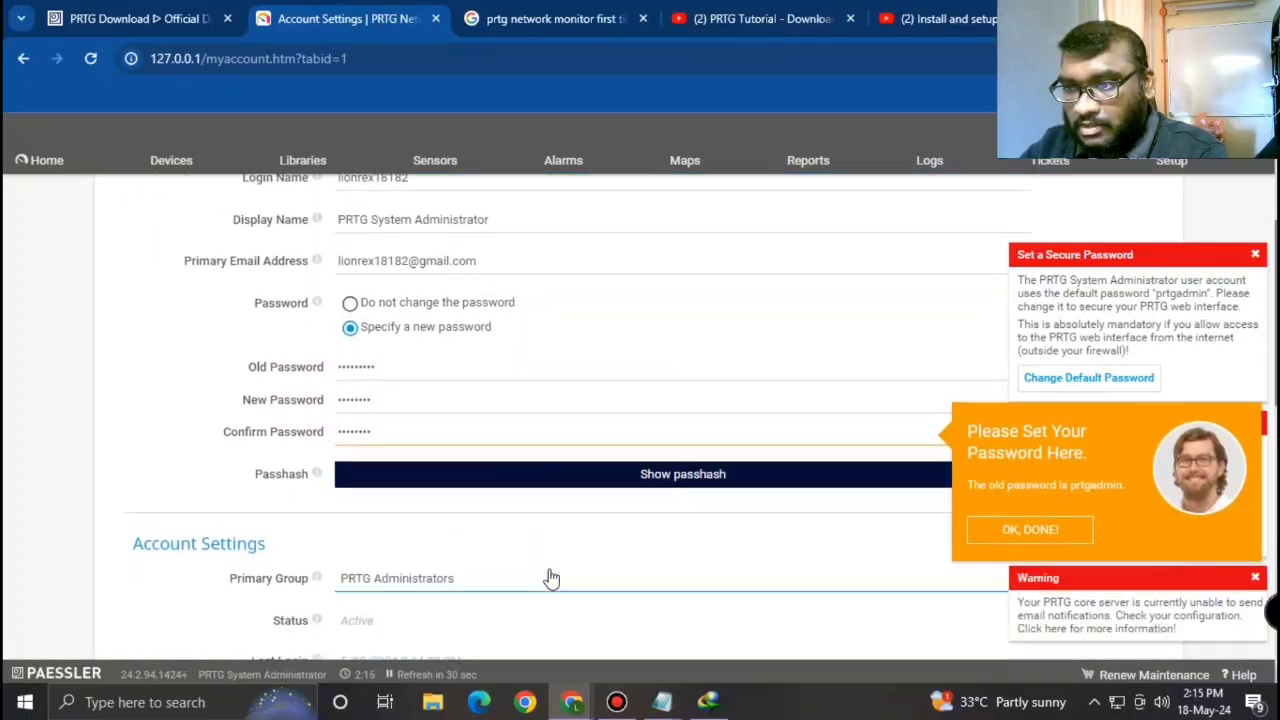
left_click(983, 540)
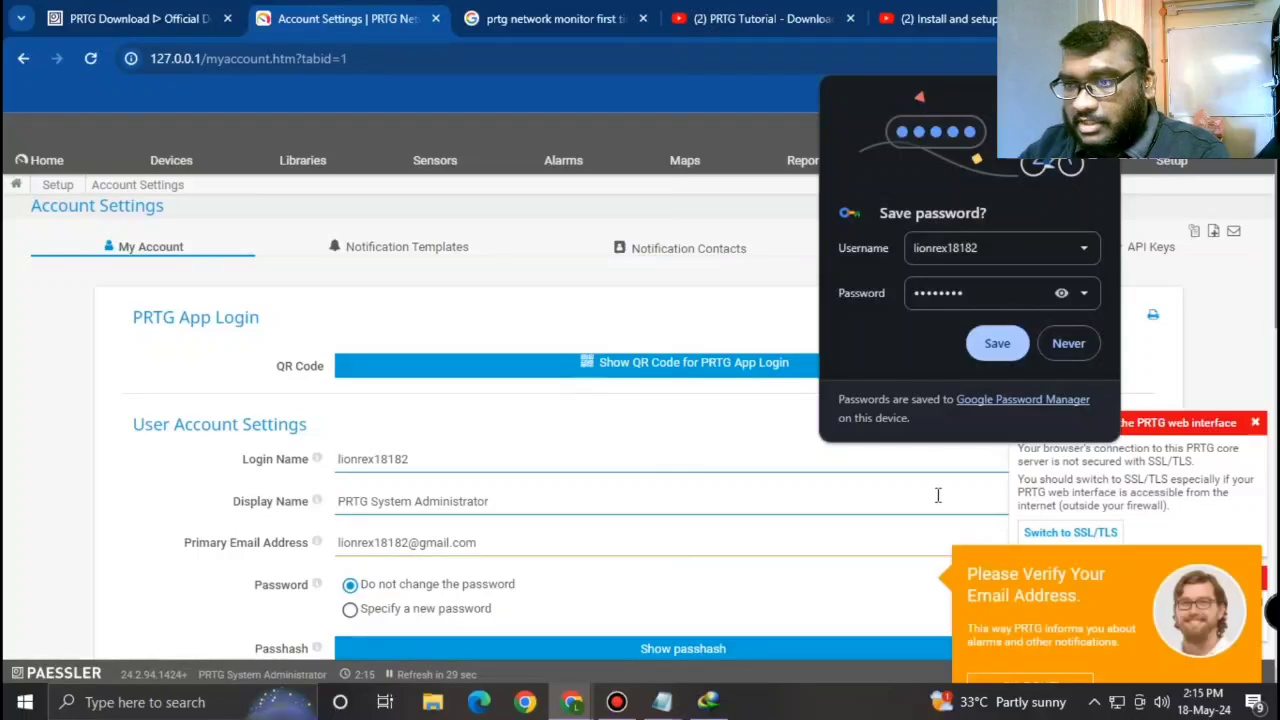
Step: Decline Chrome's password saving and dismiss the verify-email reminder and tour prompt
left_click(1069, 345)
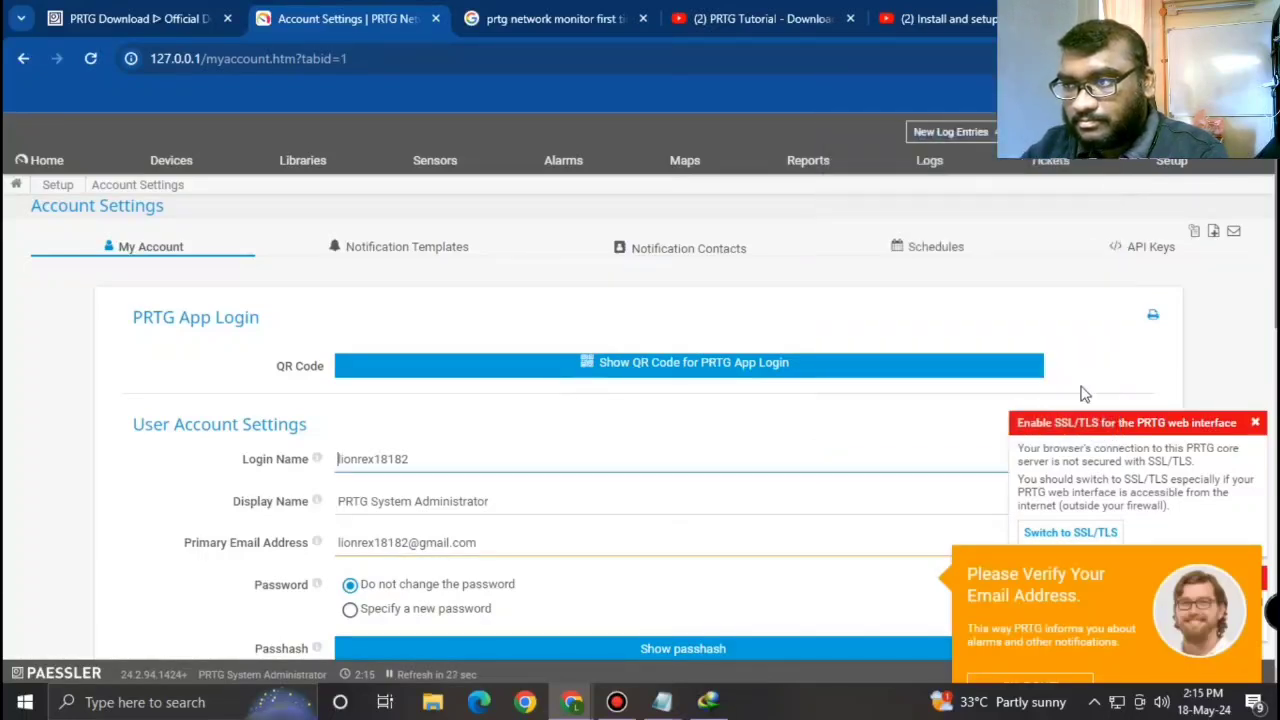
scroll(980, 450, "down", 2)
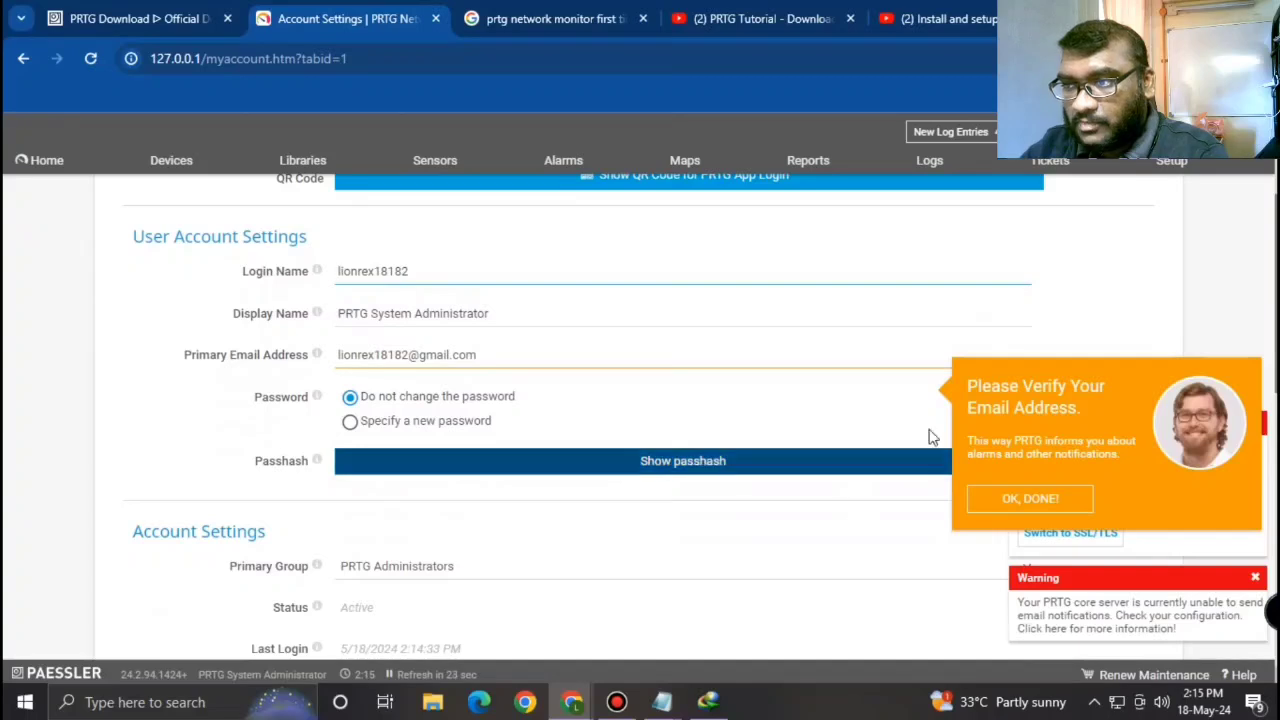
left_click(1025, 500)
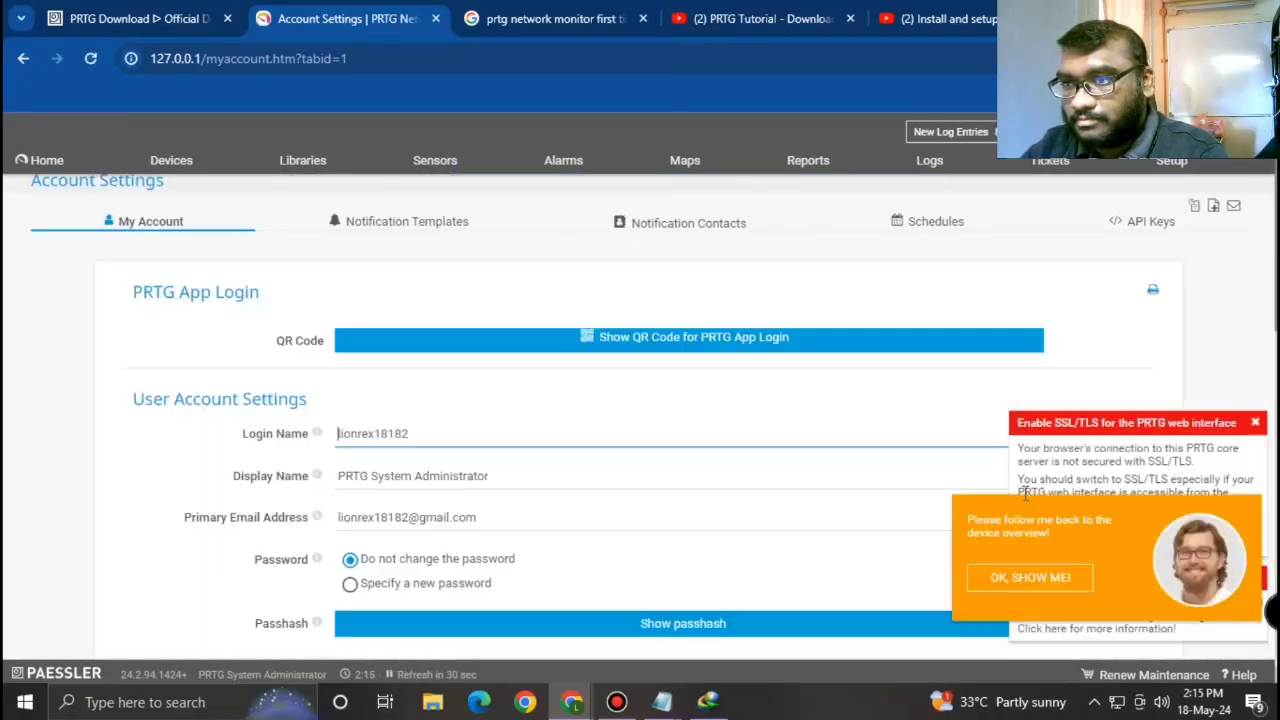
scroll(1005, 505, "down", 1)
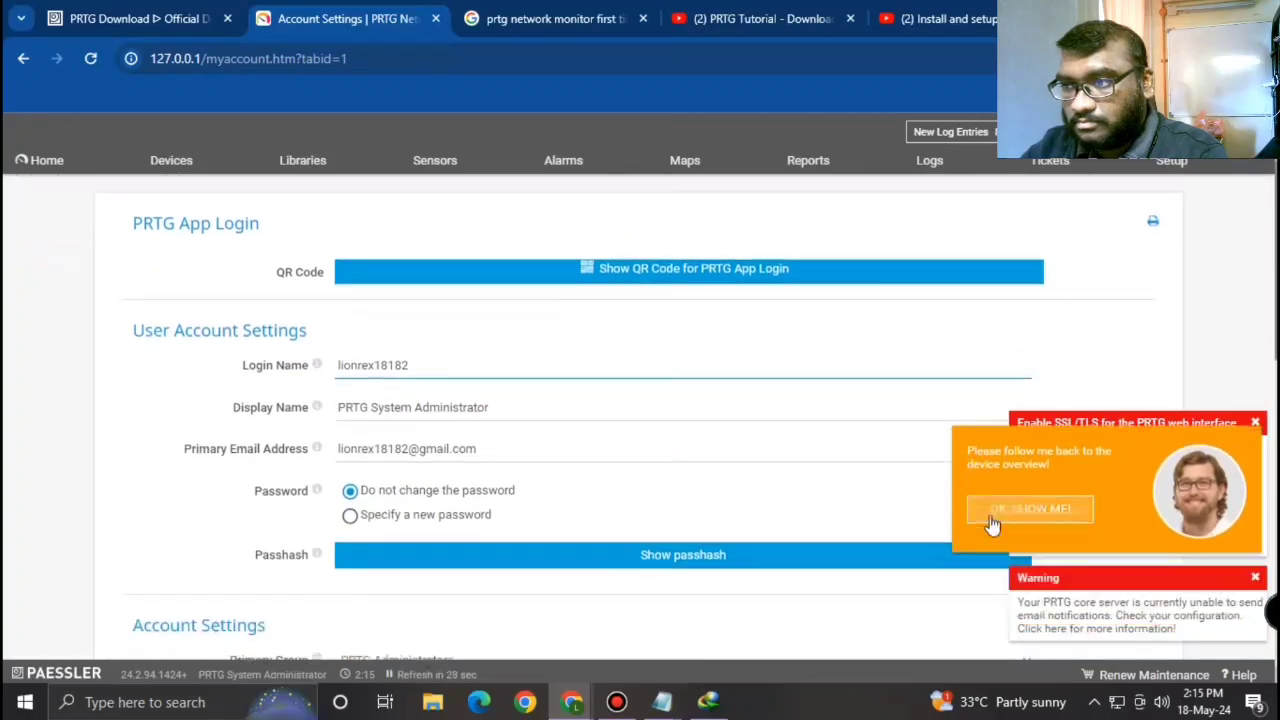
left_click(993, 522)
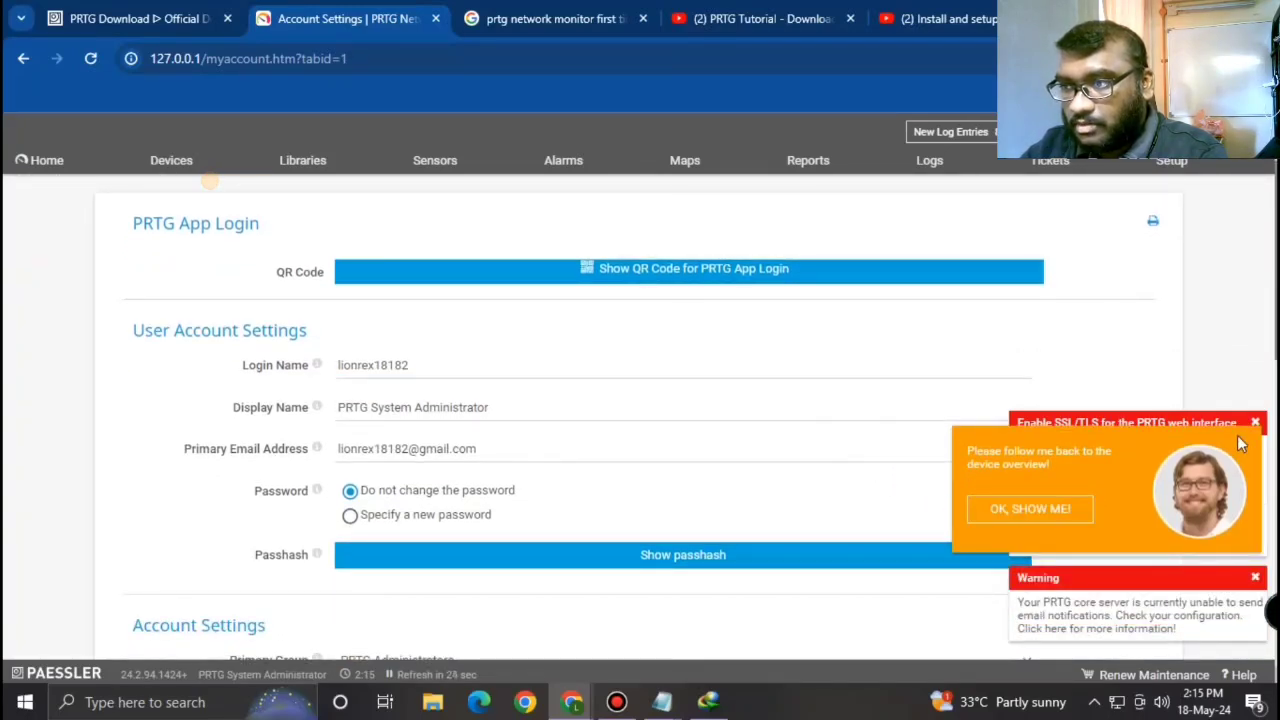
scroll(1123, 446, "down", 2)
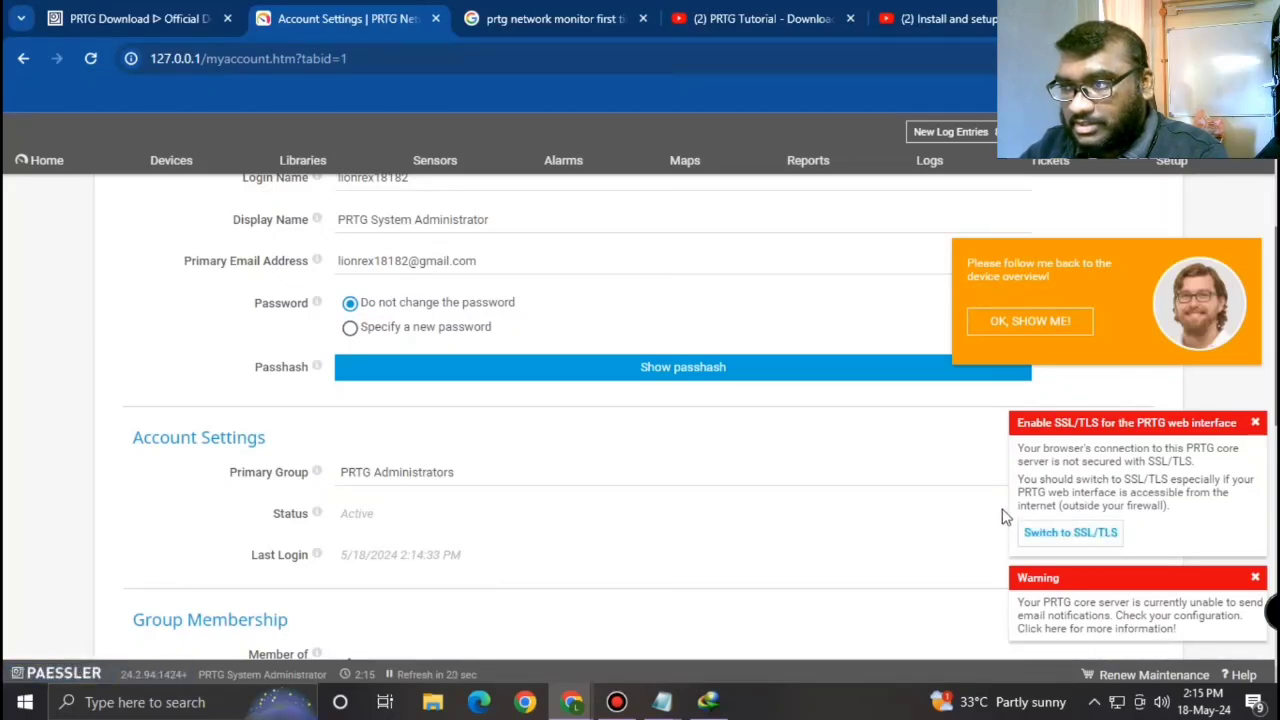
Step: Switch the PRTG web interface to SSL/TLS
left_click(1062, 540)
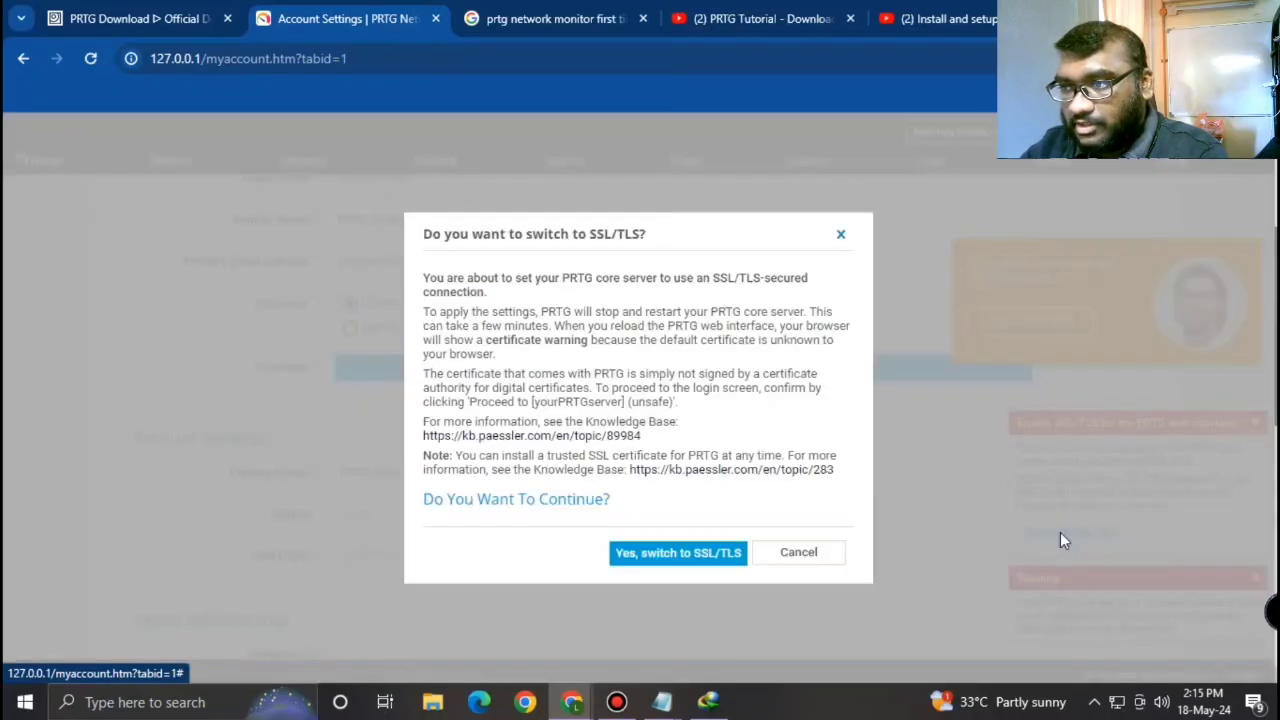
left_click(680, 551)
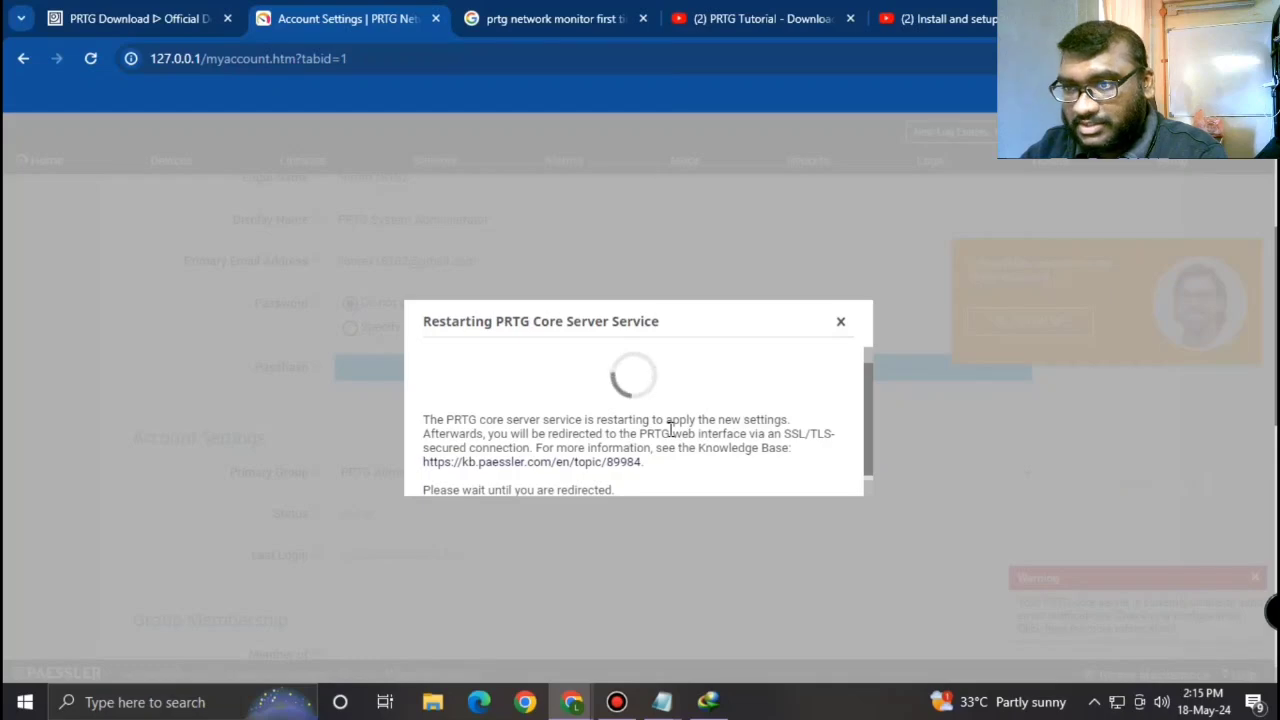
scroll(670, 428, "down", 1)
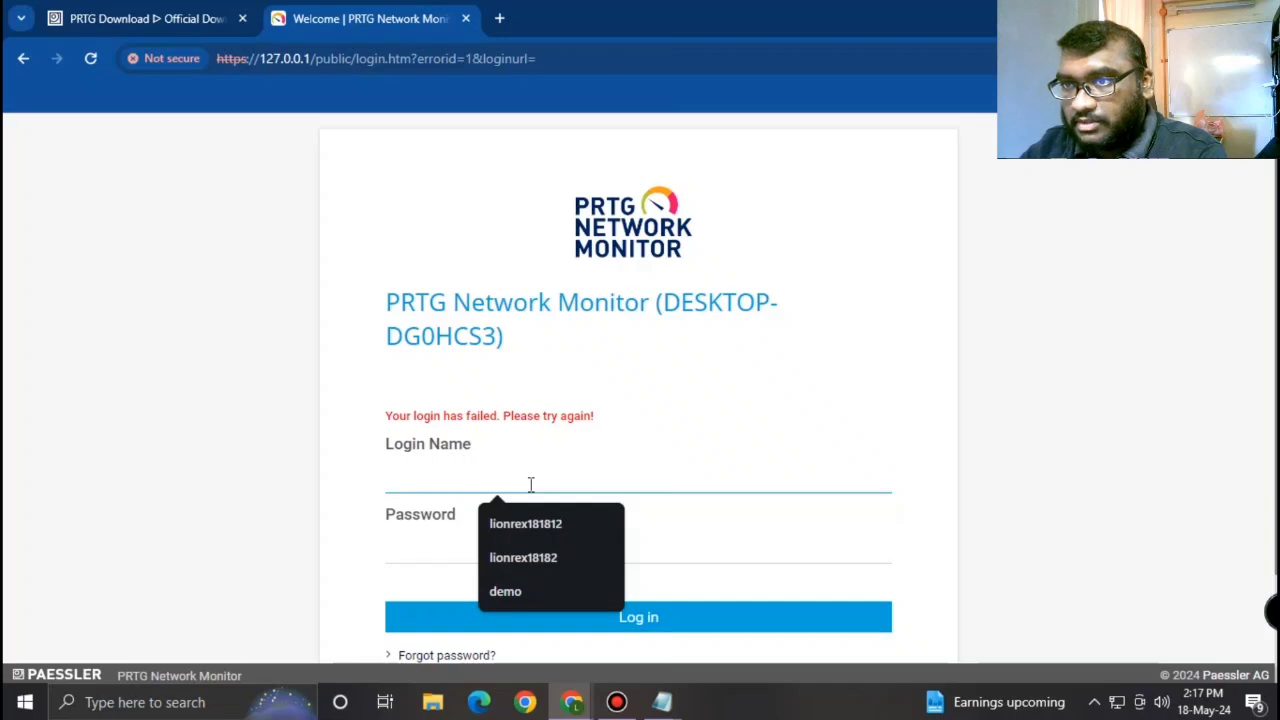
Step: Log back in with the saved login name and the new password
left_click(542, 561)
scroll(543, 560, "down", 1)
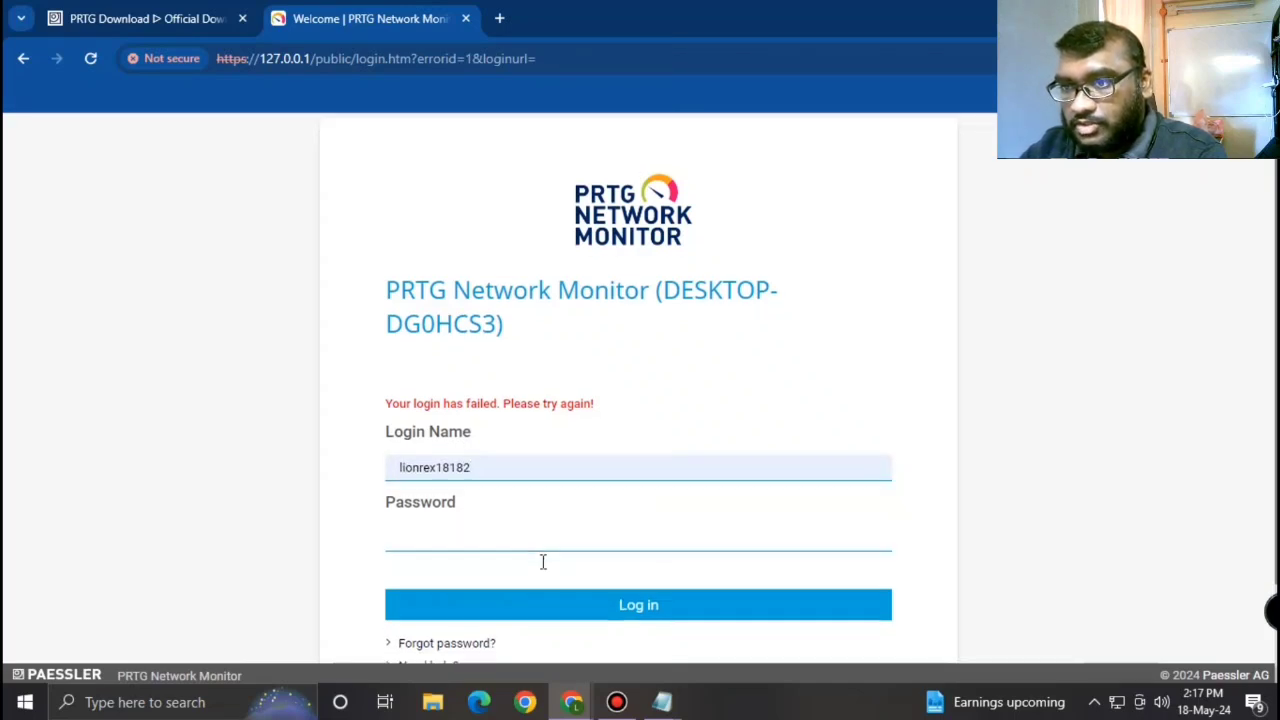
left_click(477, 459)
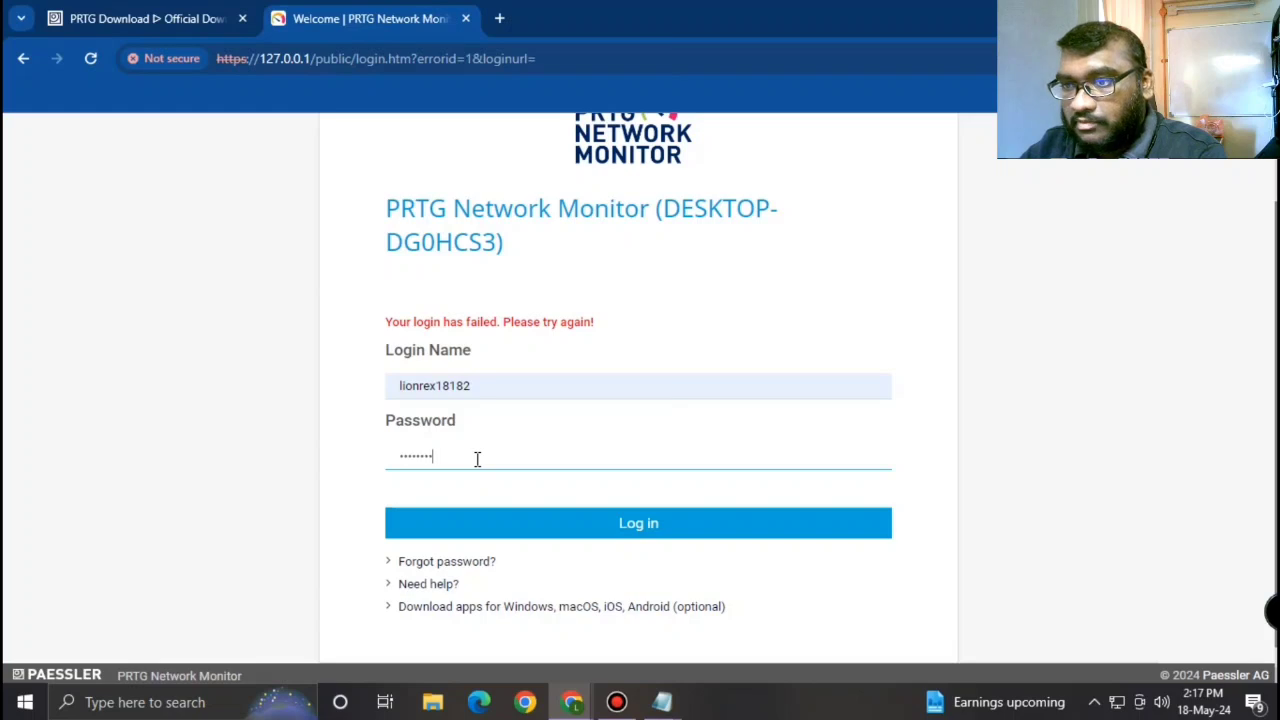
left_click(537, 521)
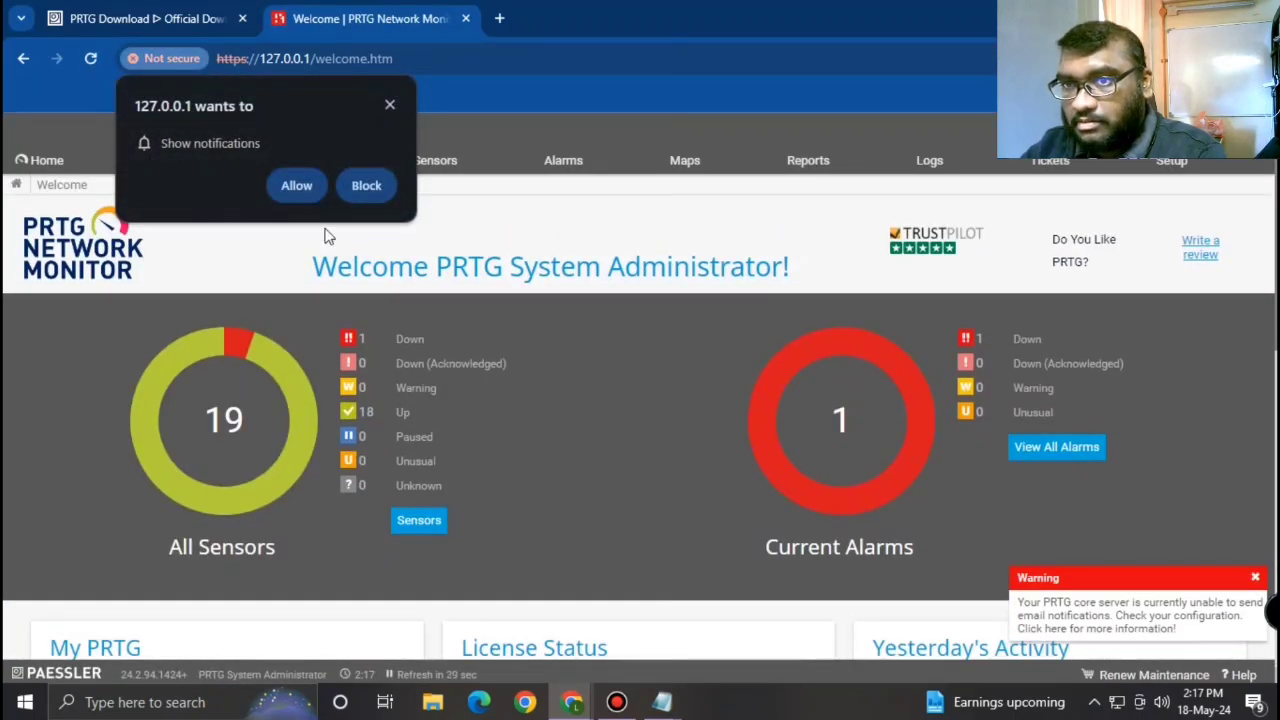
Step: Dismiss the notification prompt, open Devices and scroll to the Internet device's sensors
left_click(389, 105)
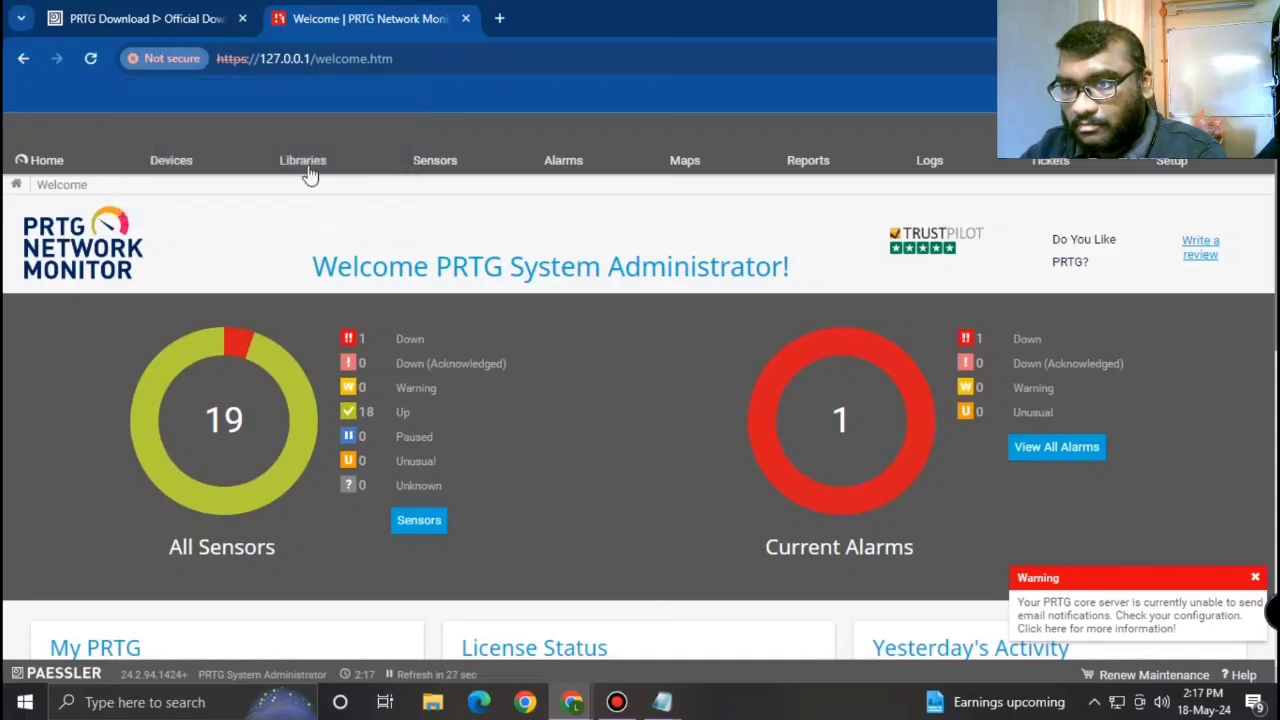
left_click(183, 171)
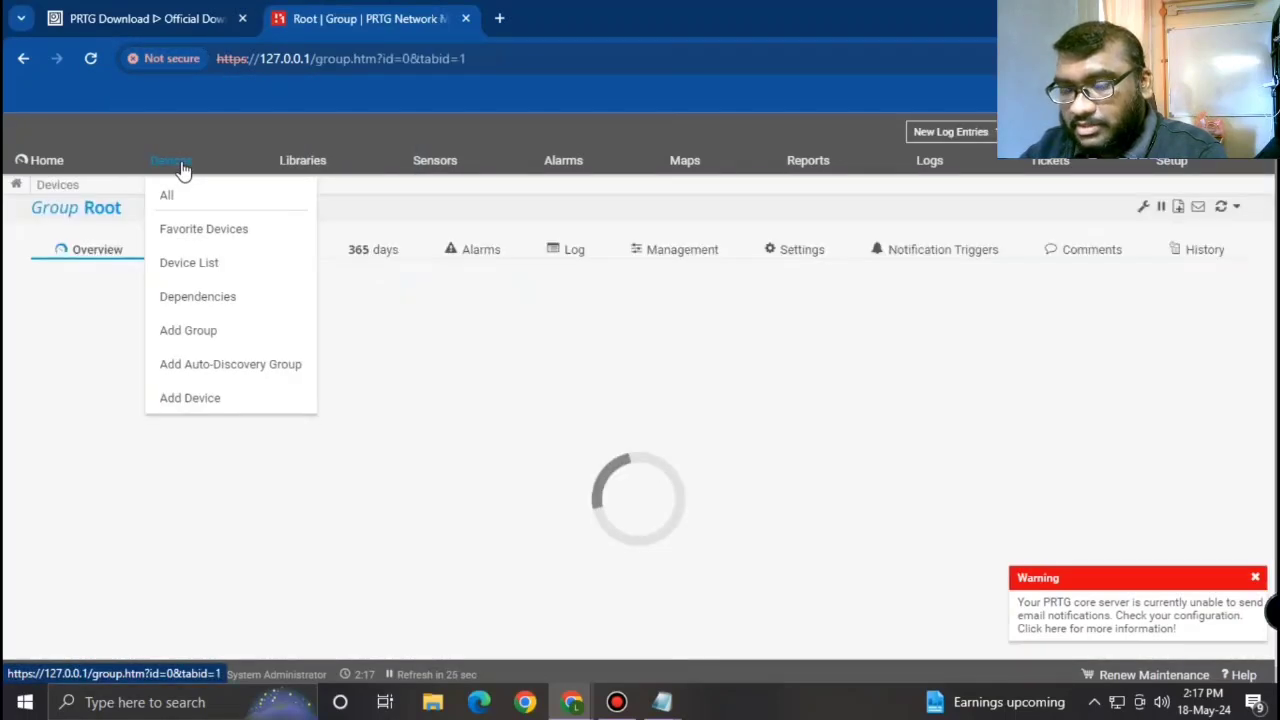
scroll(970, 509, "down", 1)
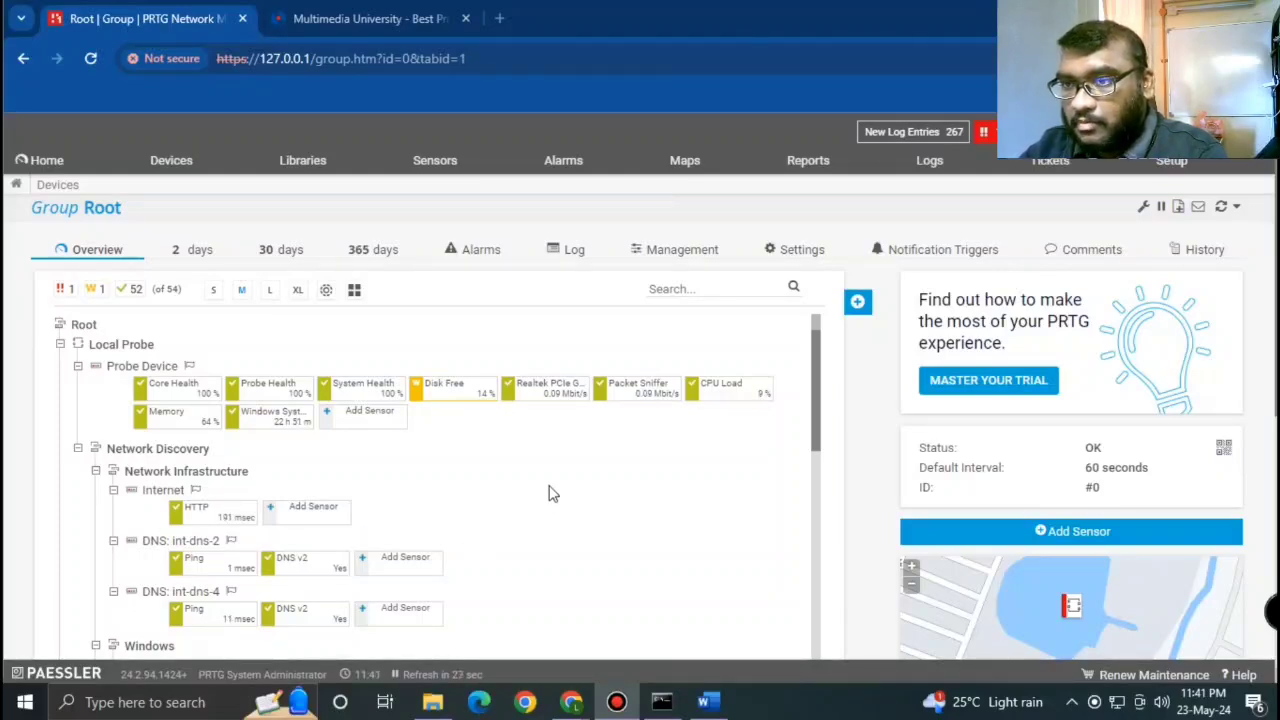
scroll(555, 488, "down", 5)
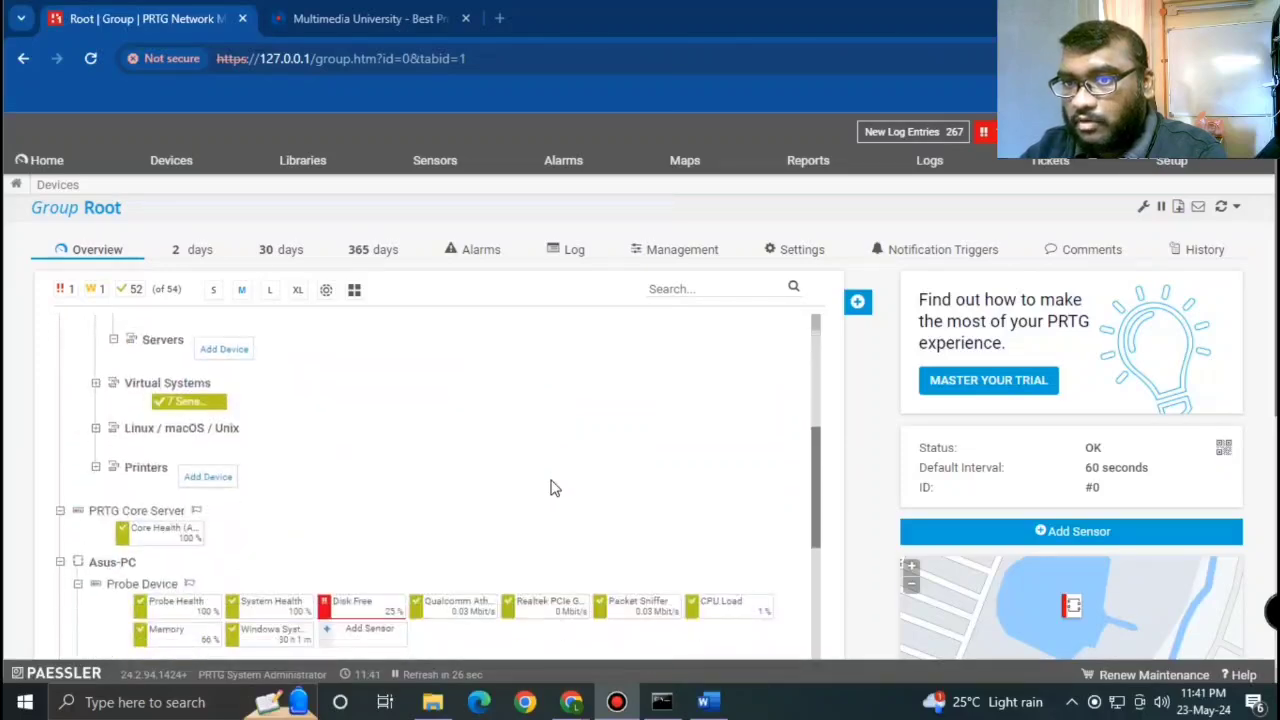
scroll(552, 489, "down", 3)
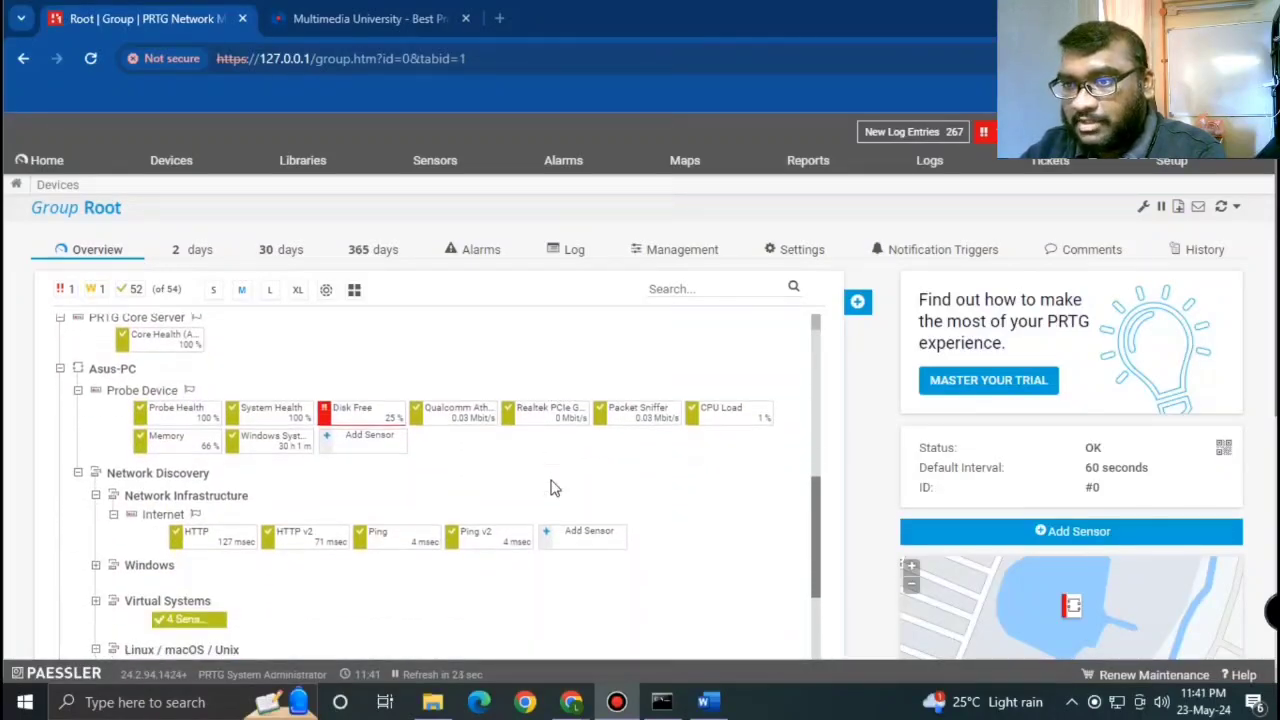
scroll(541, 491, "up", 1)
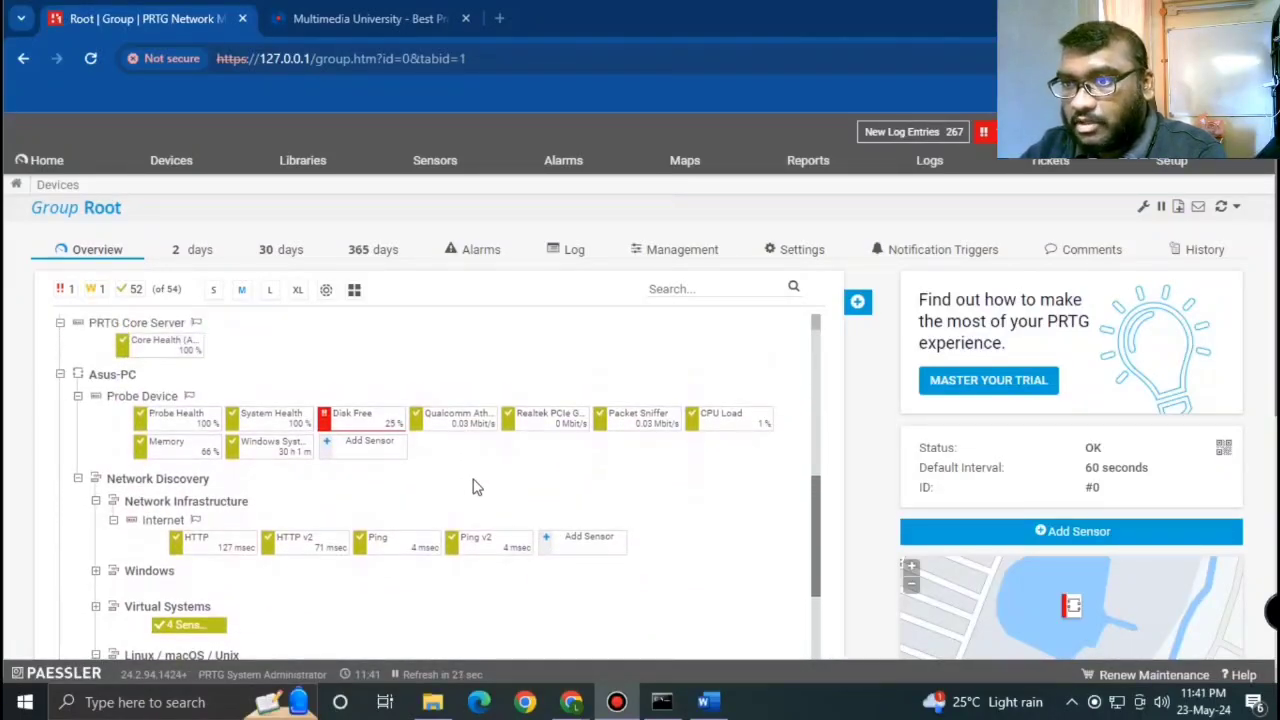
scroll(473, 487, "down", 3)
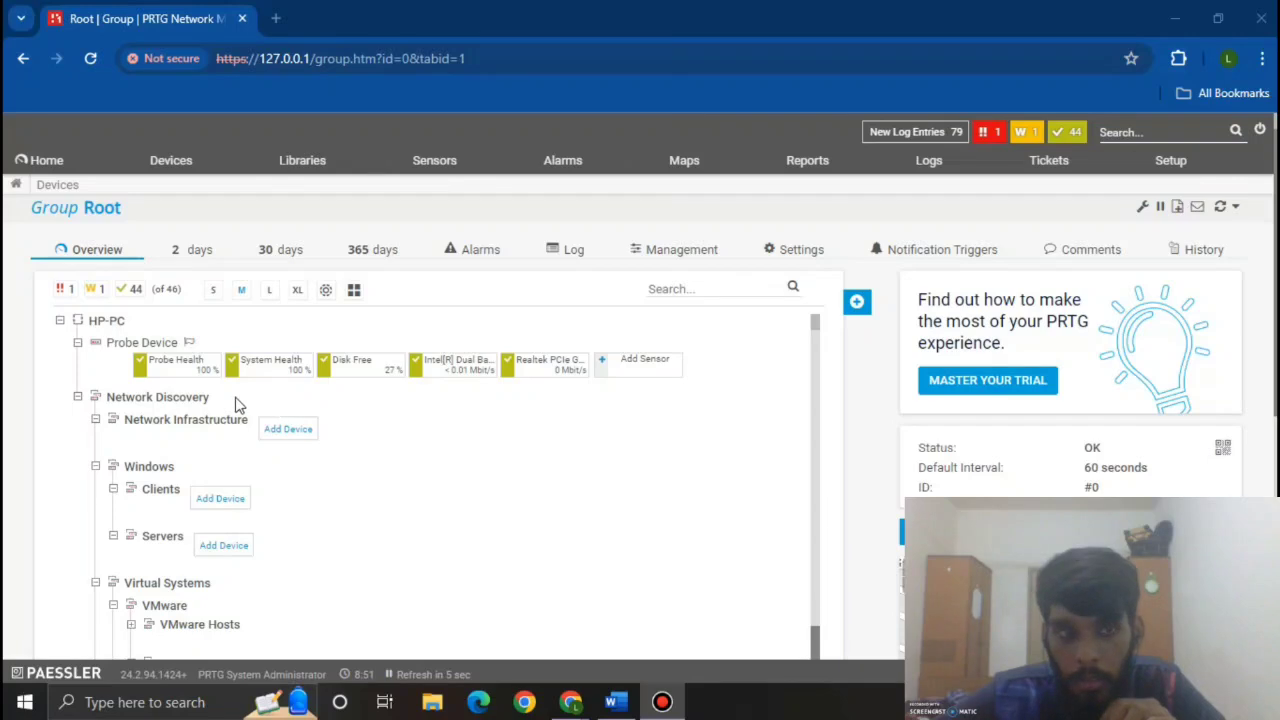
mouse_move(144, 369)
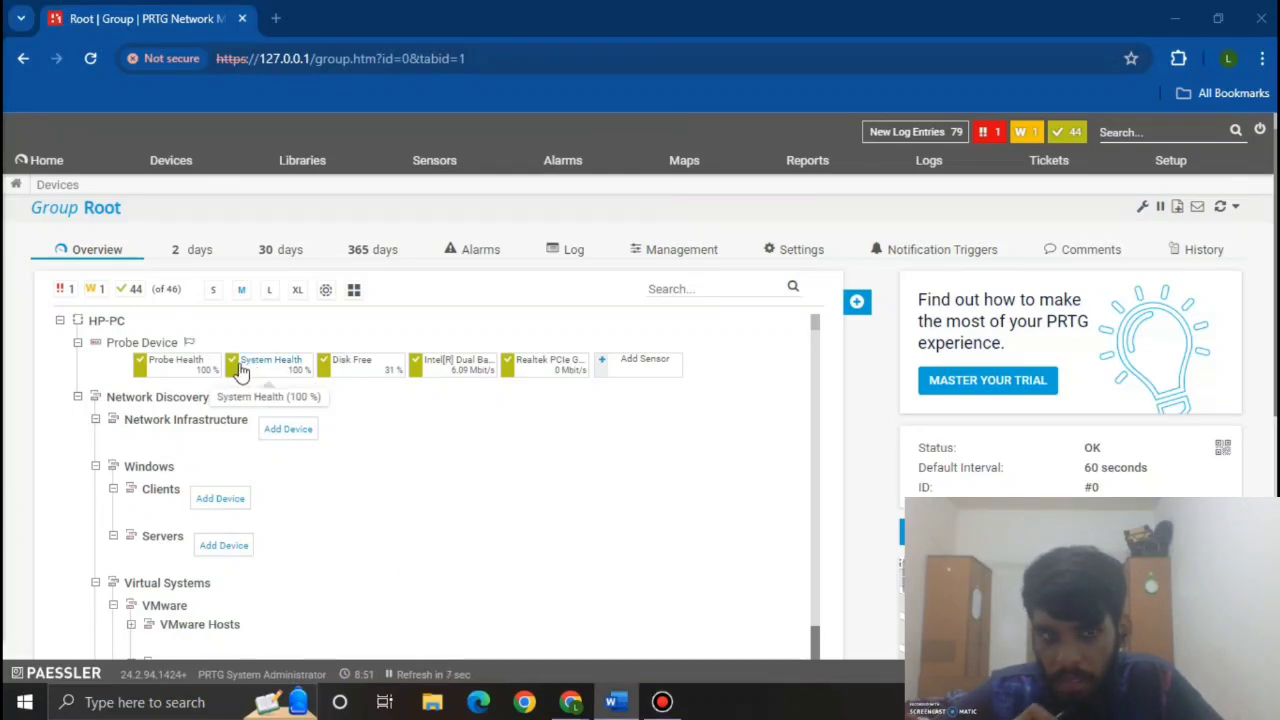
mouse_move(237, 371)
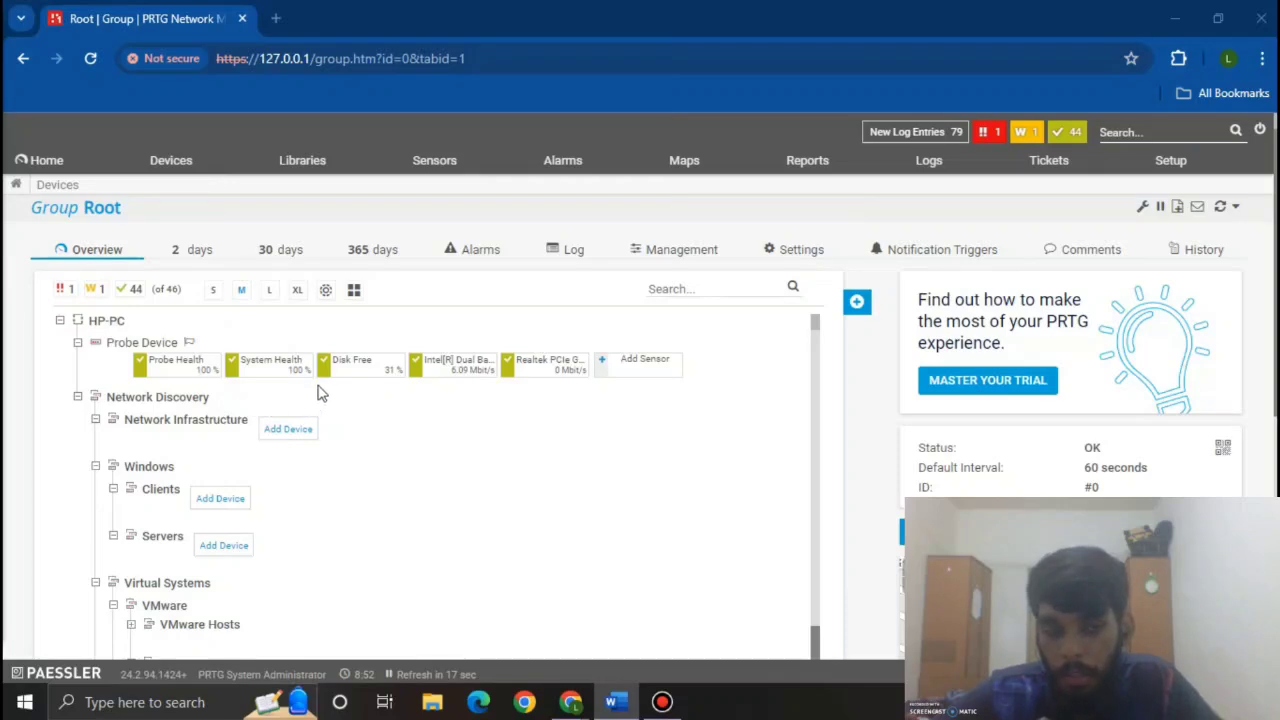
mouse_move(330, 370)
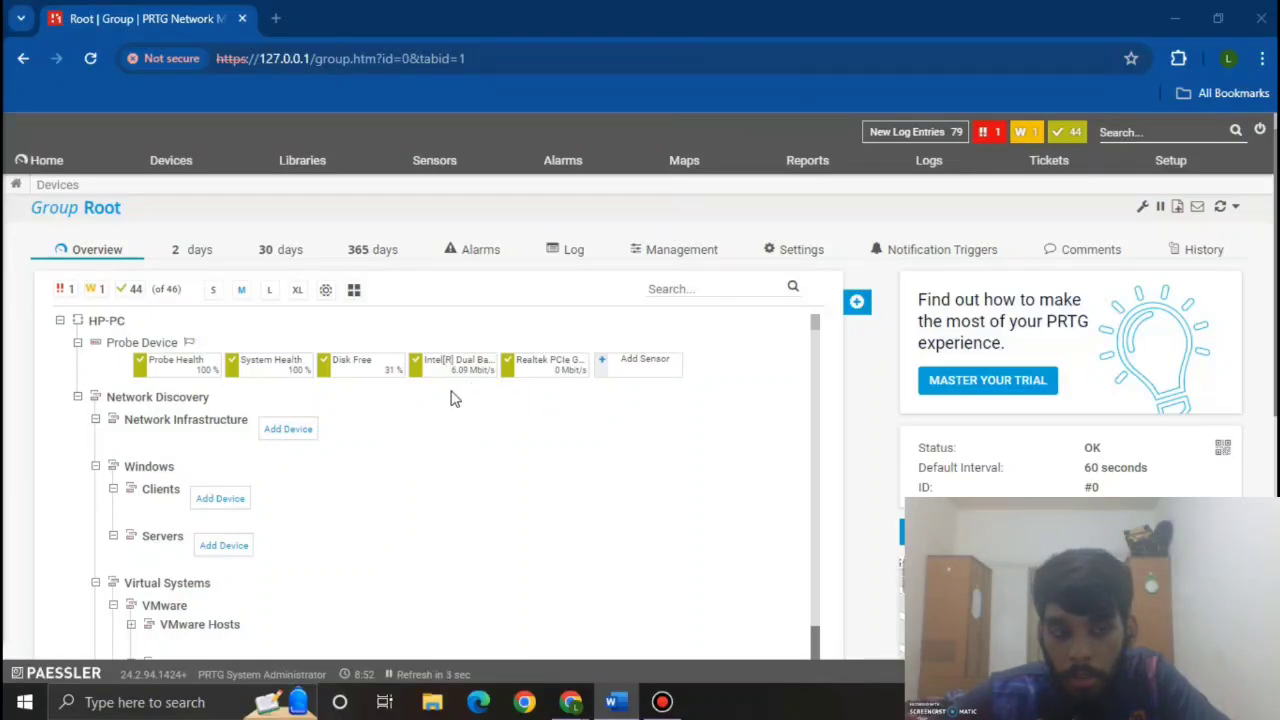
mouse_move(420, 372)
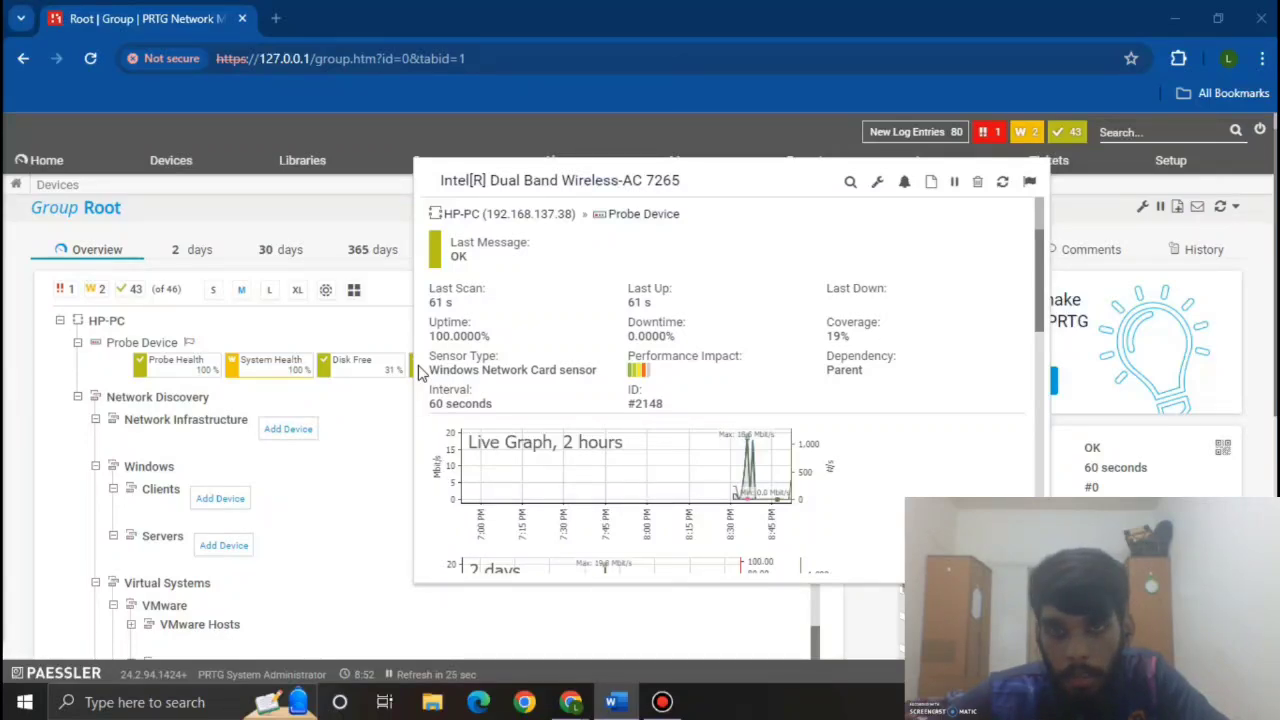
mouse_move(514, 371)
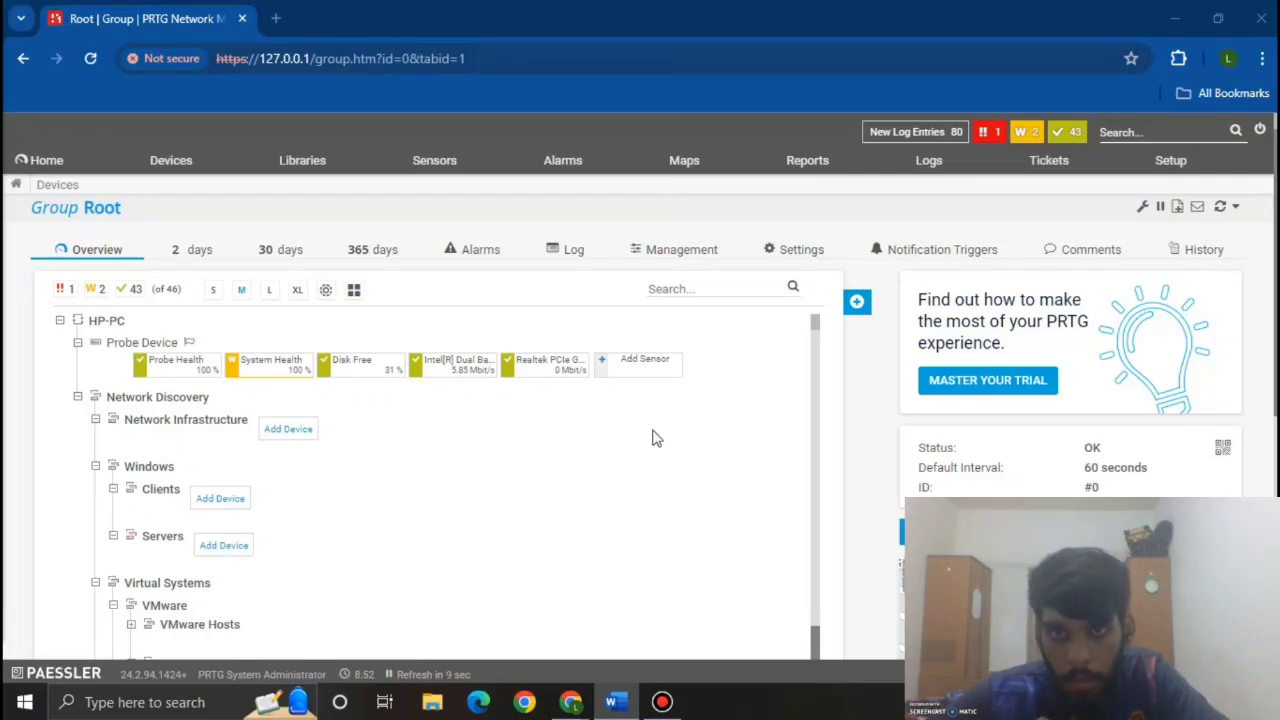
Step: Search 'packet s' and pick the Packet Sniffer sensor type for the probe device
left_click(650, 375)
scroll(466, 427, "down", 1)
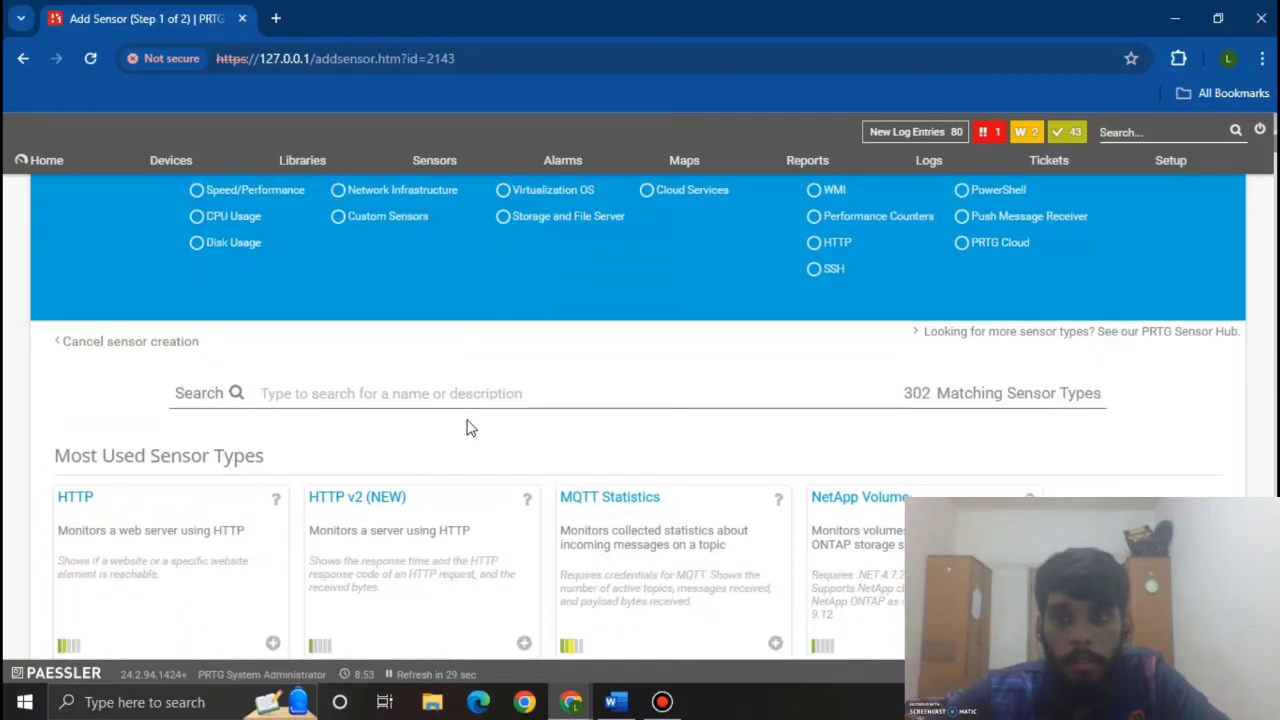
scroll(466, 427, "down", 1)
type("pac")
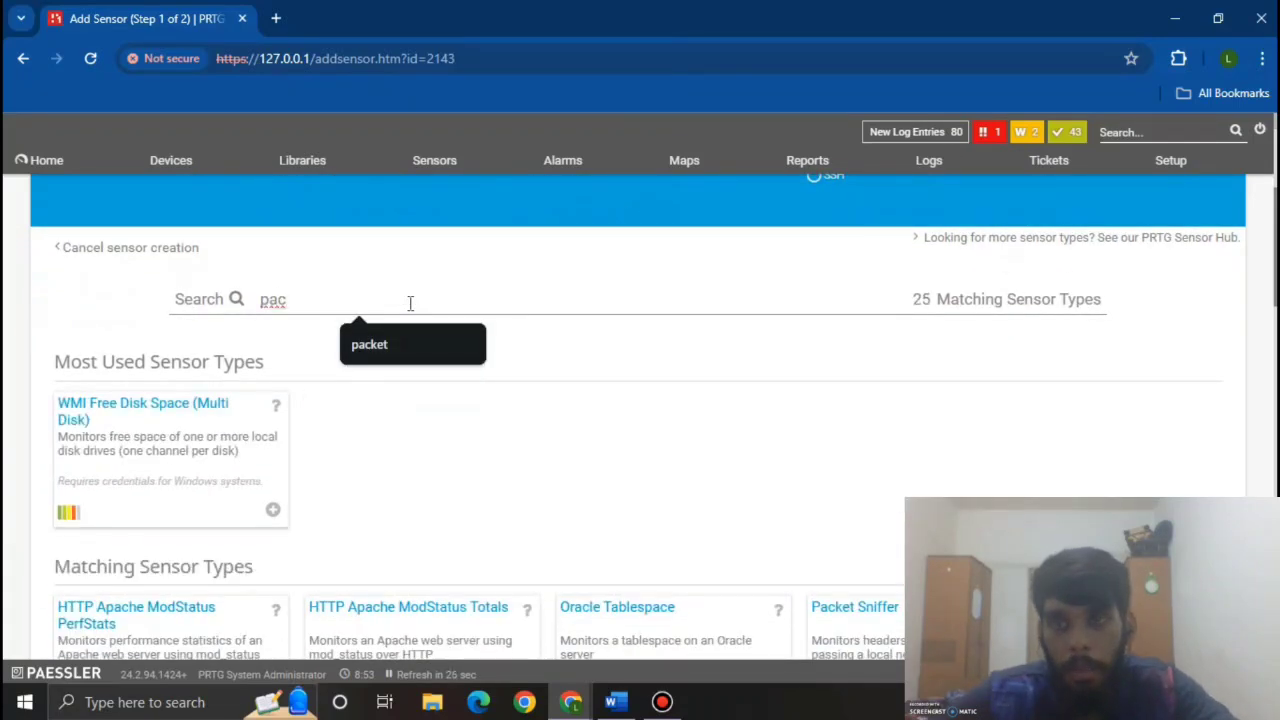
type("ke")
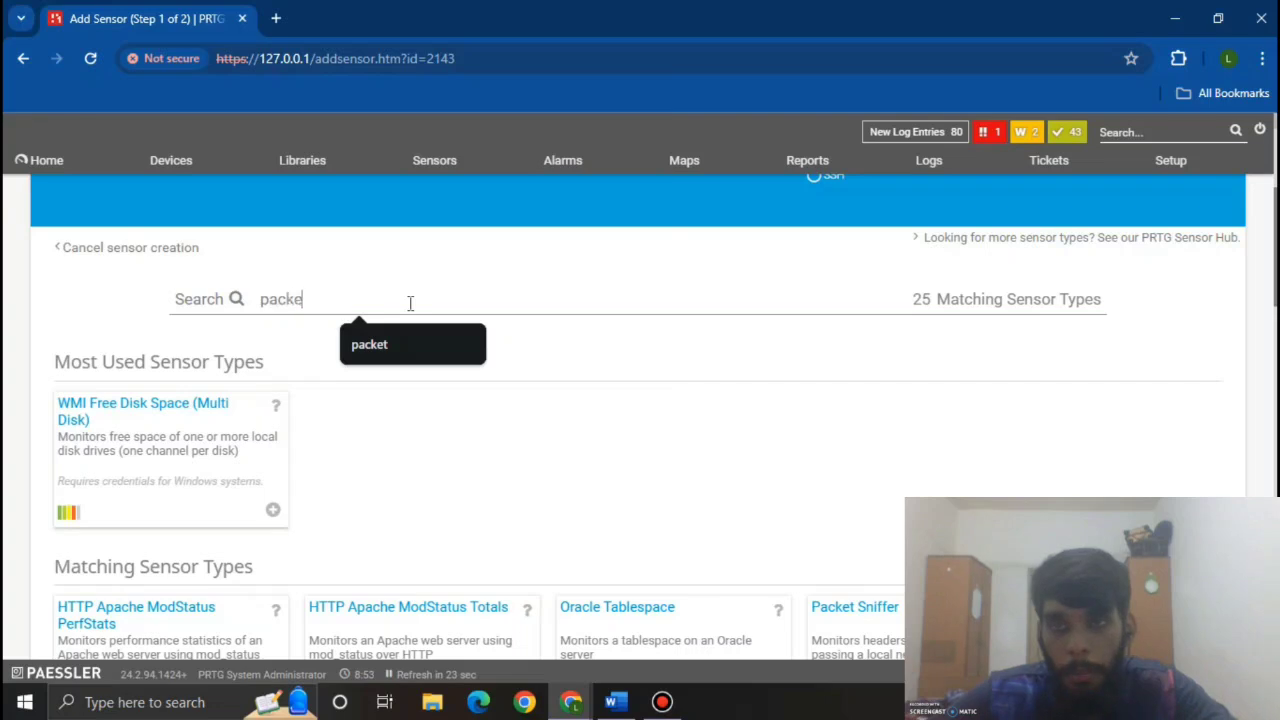
type("t s")
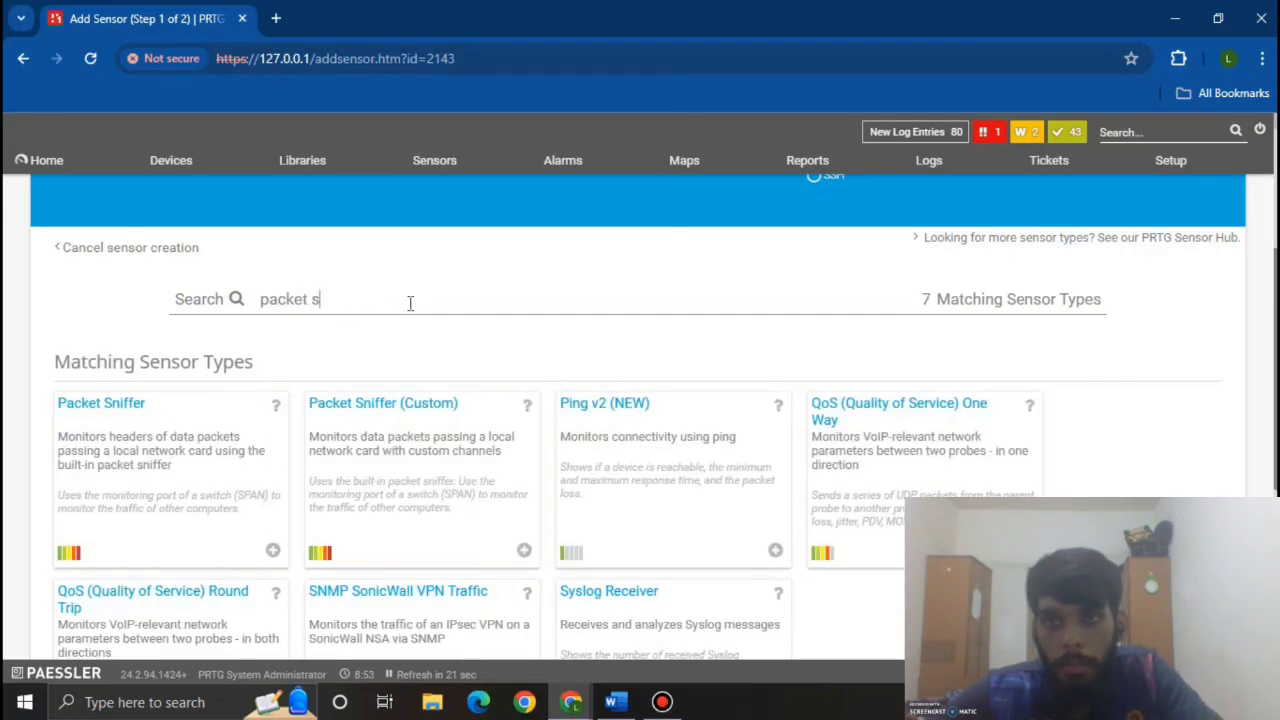
scroll(410, 300, "down", 1)
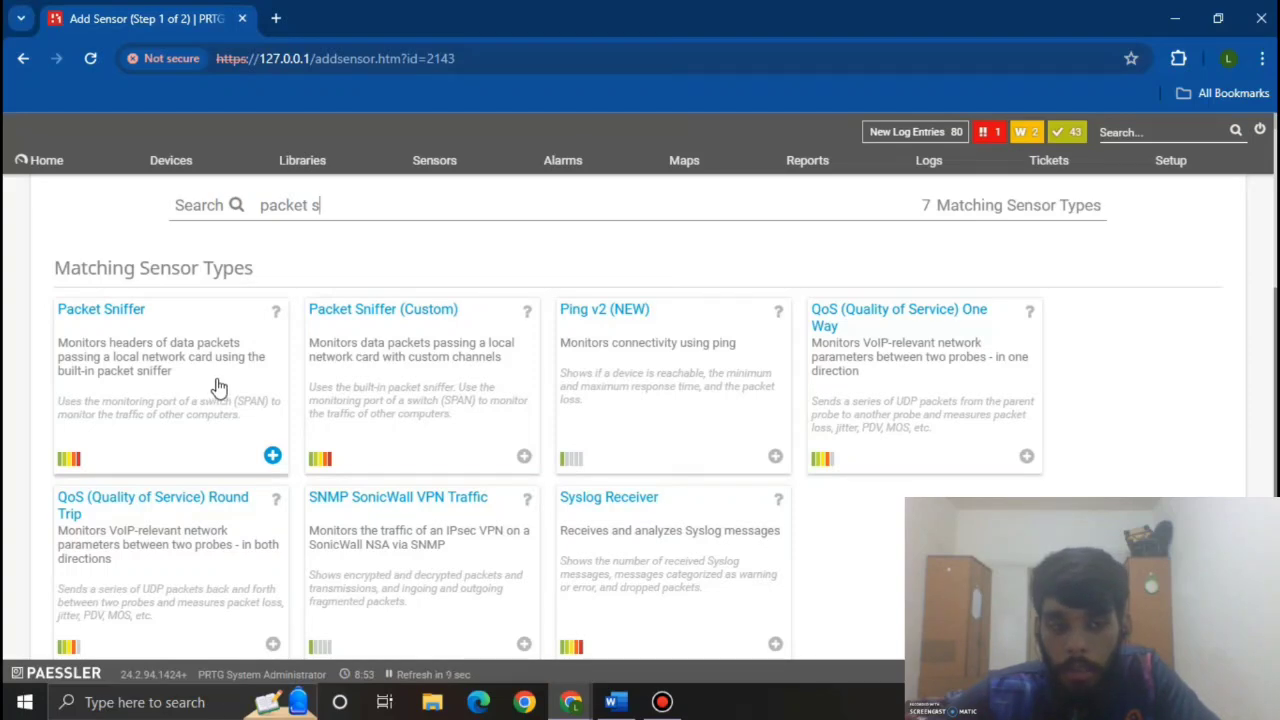
left_click(218, 387)
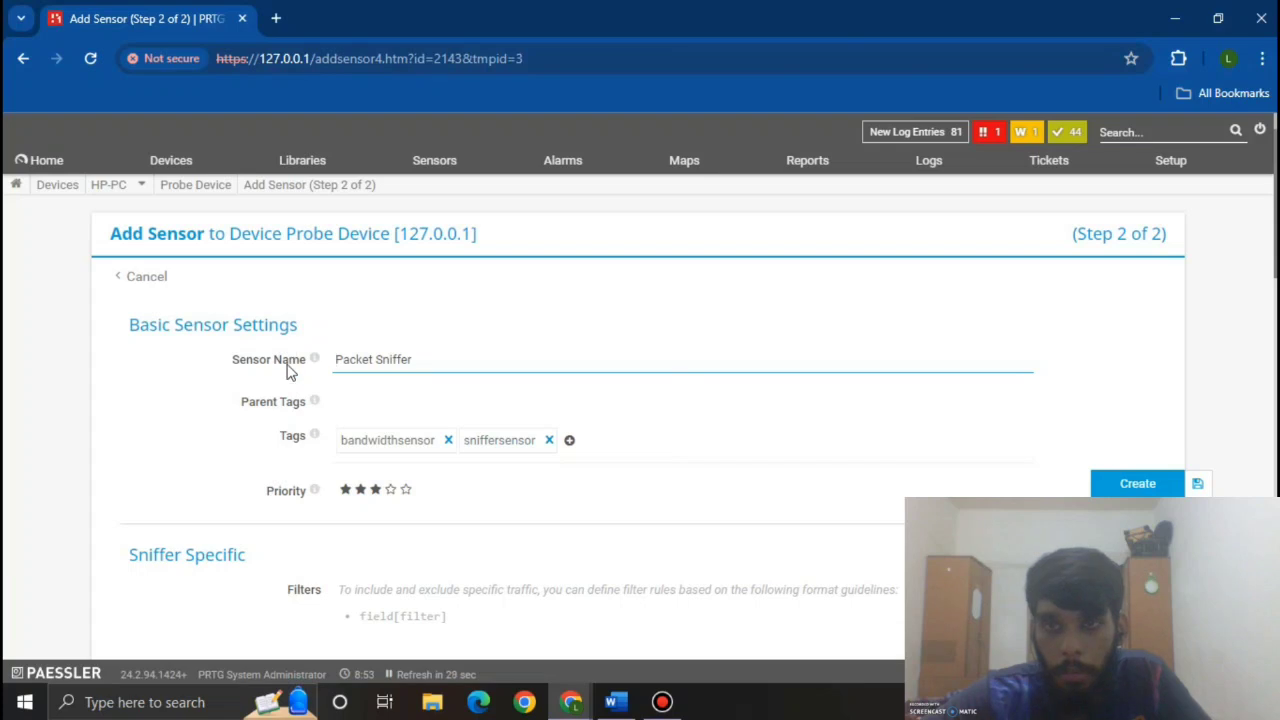
Step: Tick the Intel wireless and Realtek adapters and create the Packet Sniffer sensor
scroll(387, 402, "down", 6)
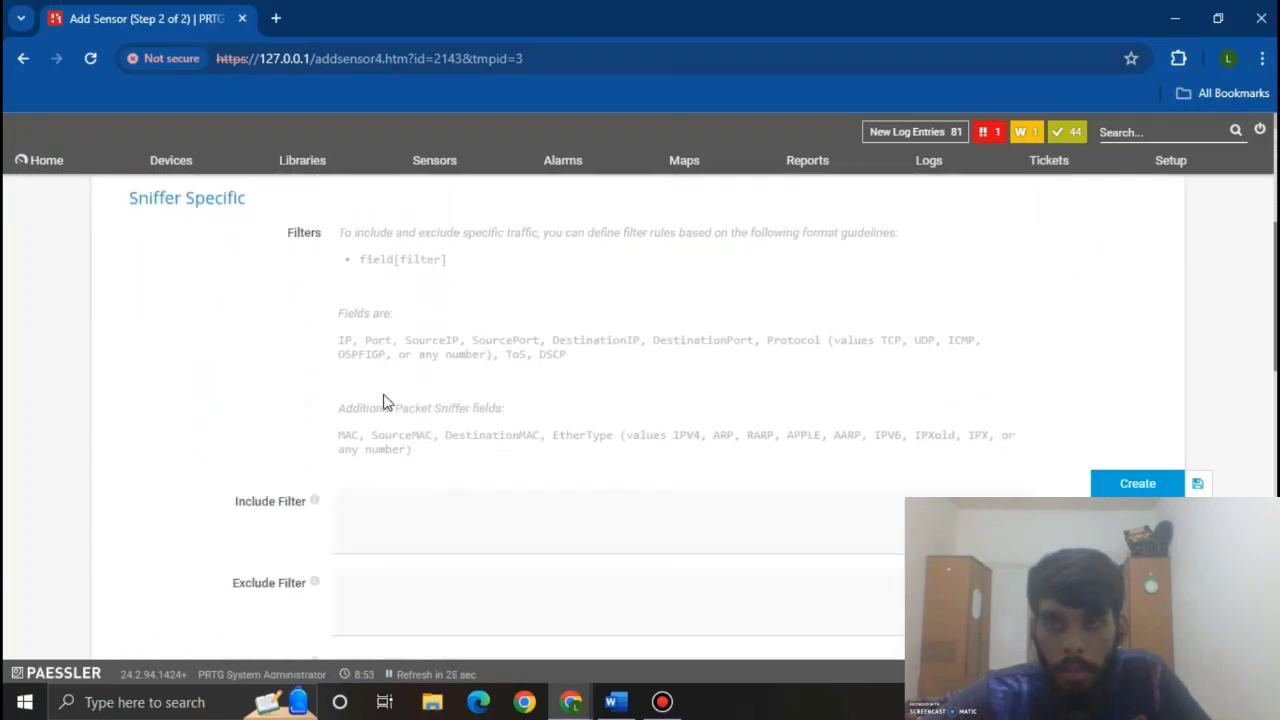
scroll(386, 402, "down", 1)
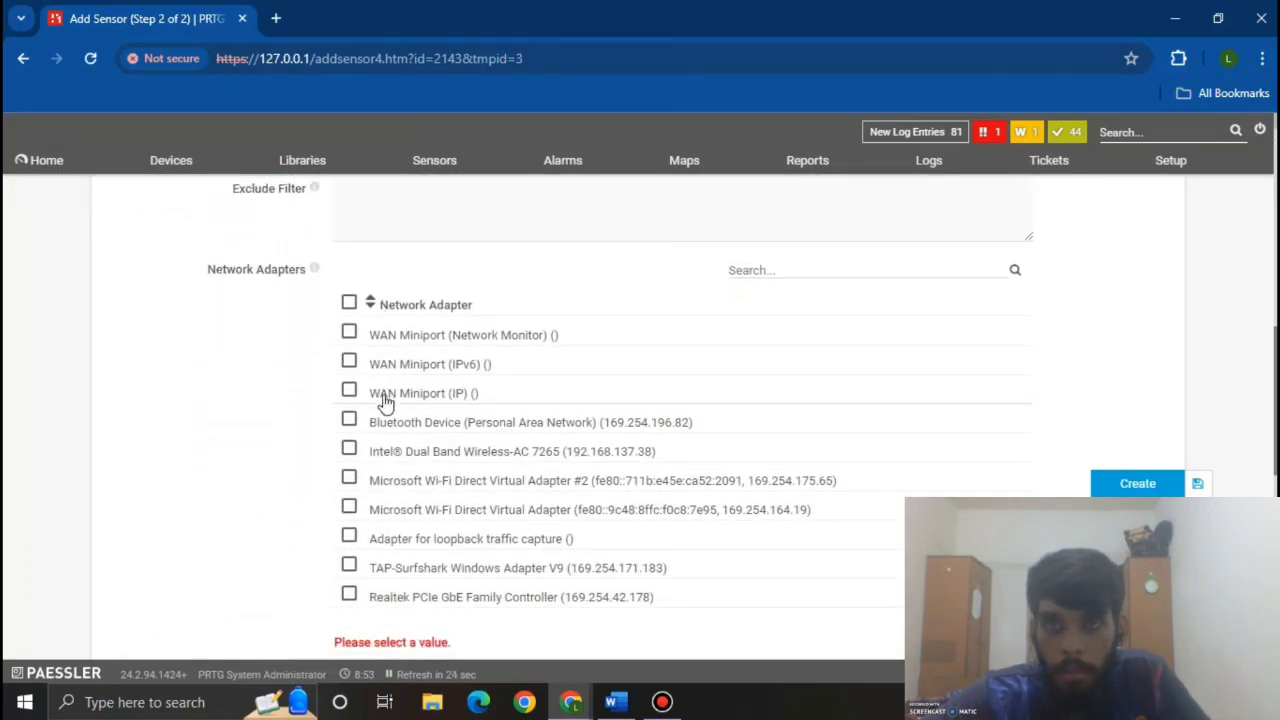
scroll(384, 402, "down", 1)
scroll(259, 337, "up", 1)
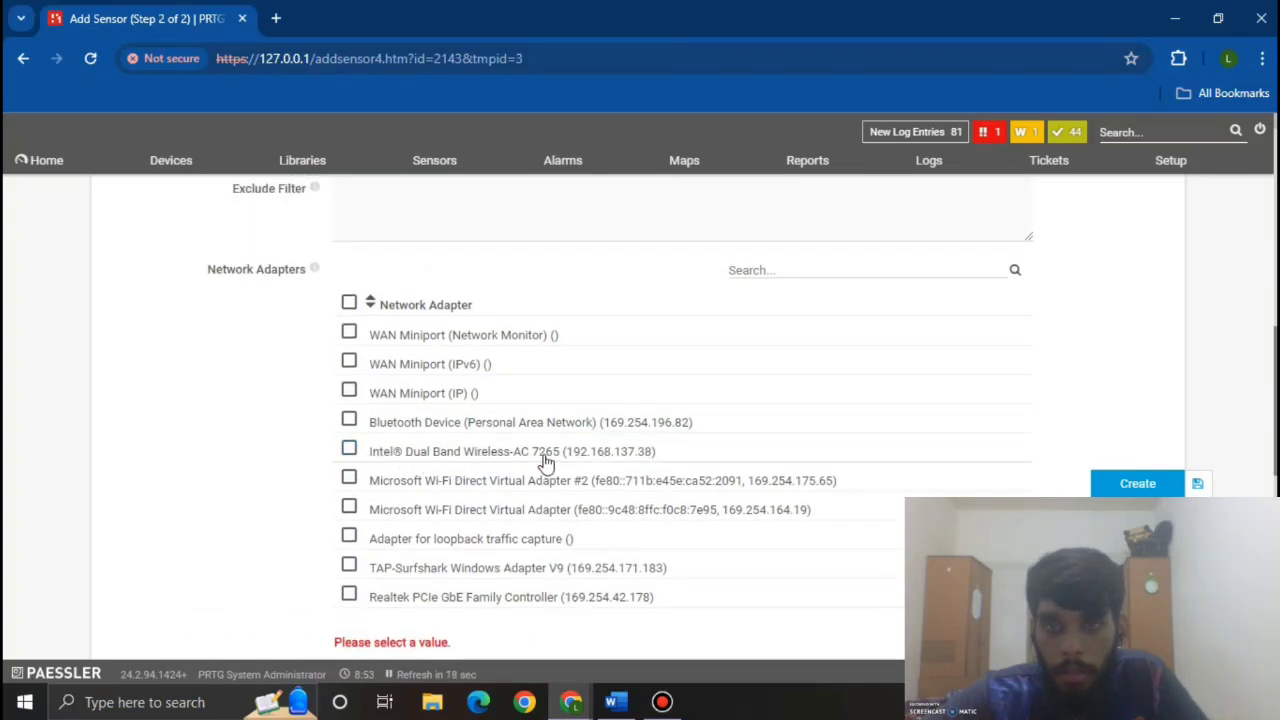
left_click(349, 448)
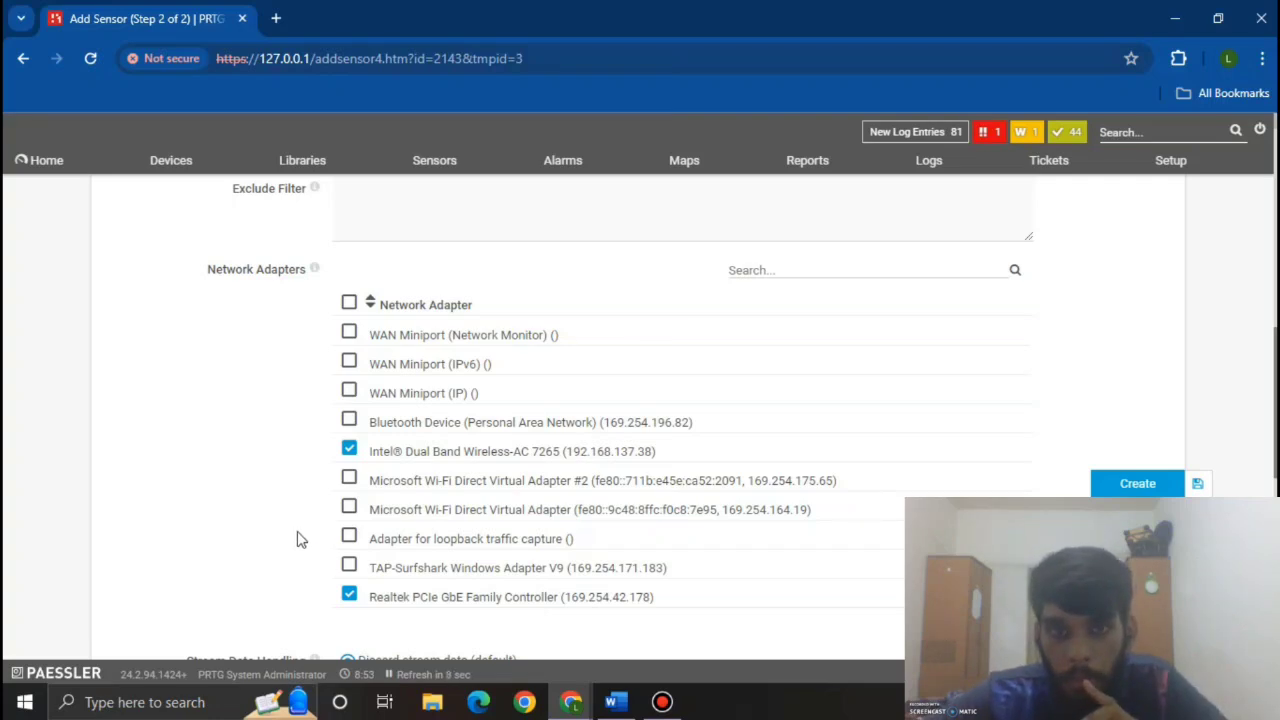
left_click(1112, 485)
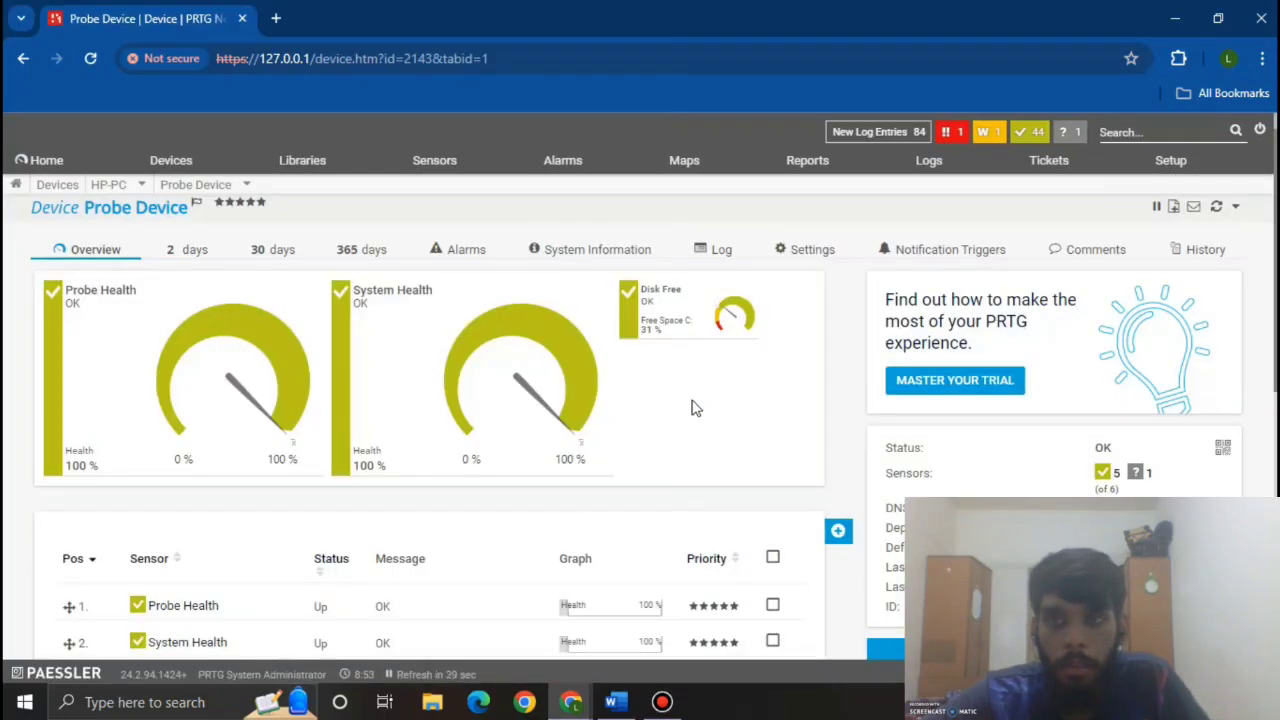
Step: Show all devices and scroll the tree down to HP-PC's Probe Device and its Packet Sniffer sensor
mouse_move(162, 172)
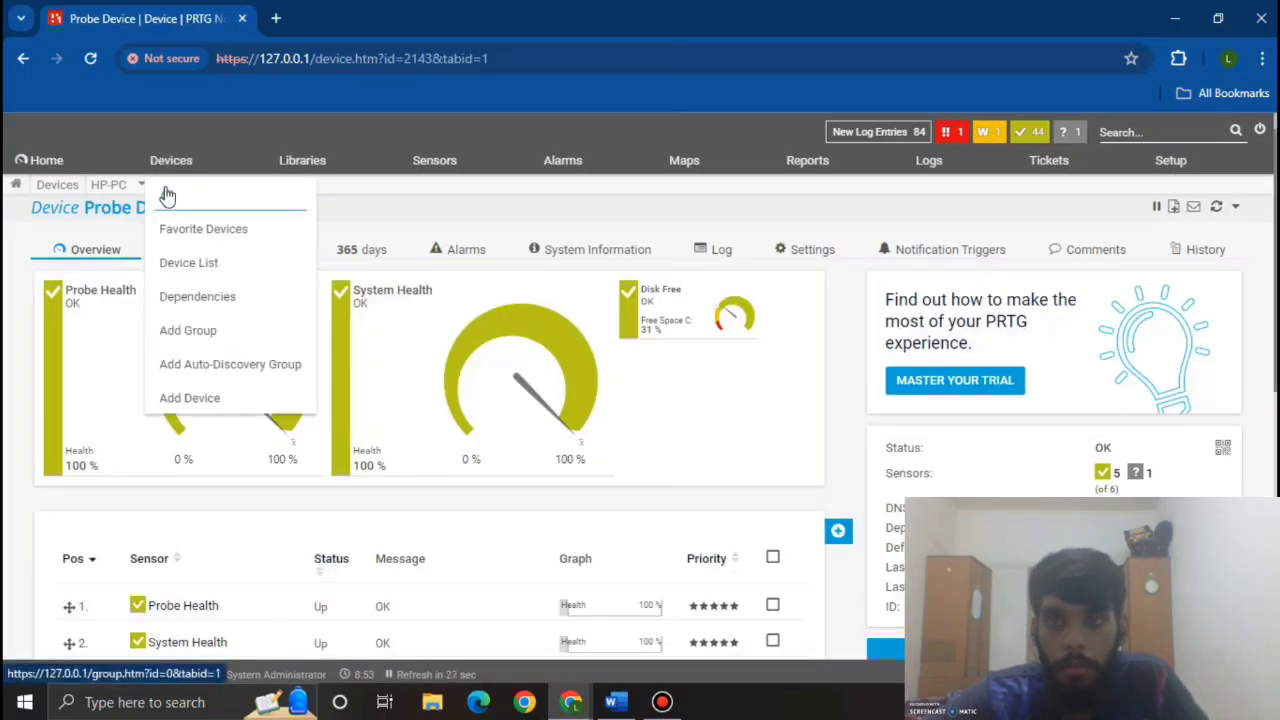
left_click(166, 195)
scroll(461, 463, "down", 15)
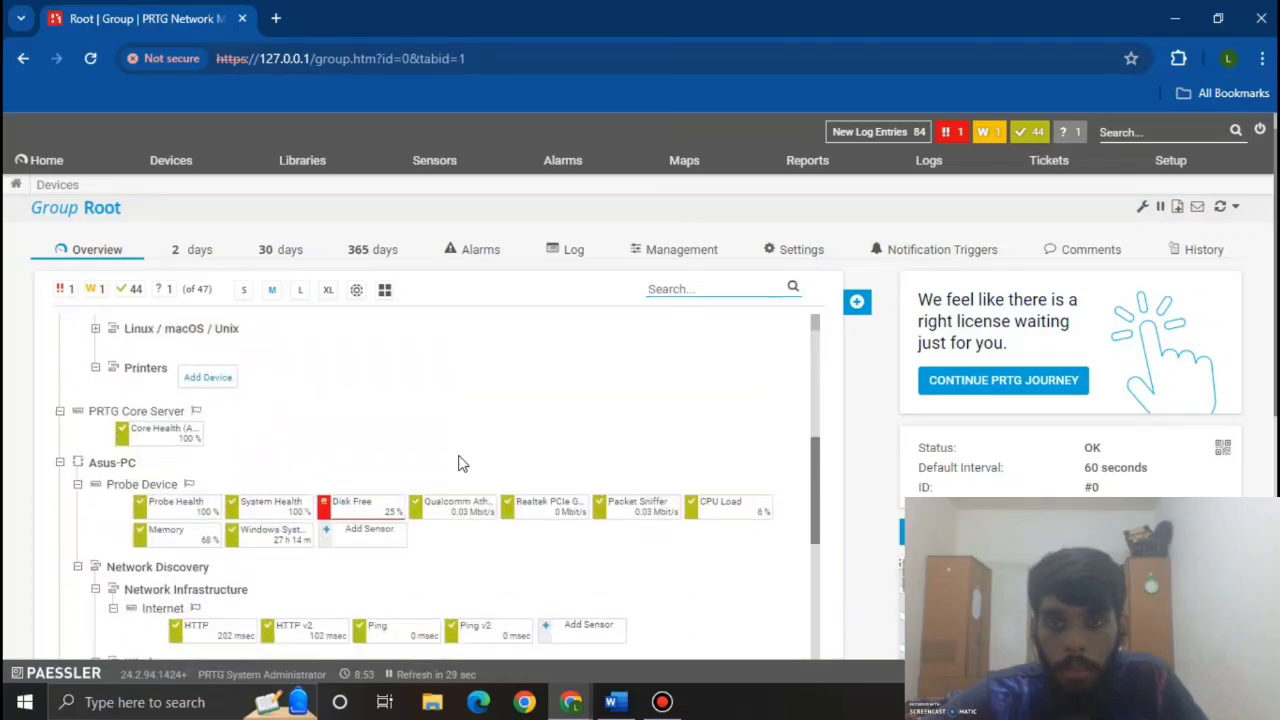
scroll(461, 463, "down", 2)
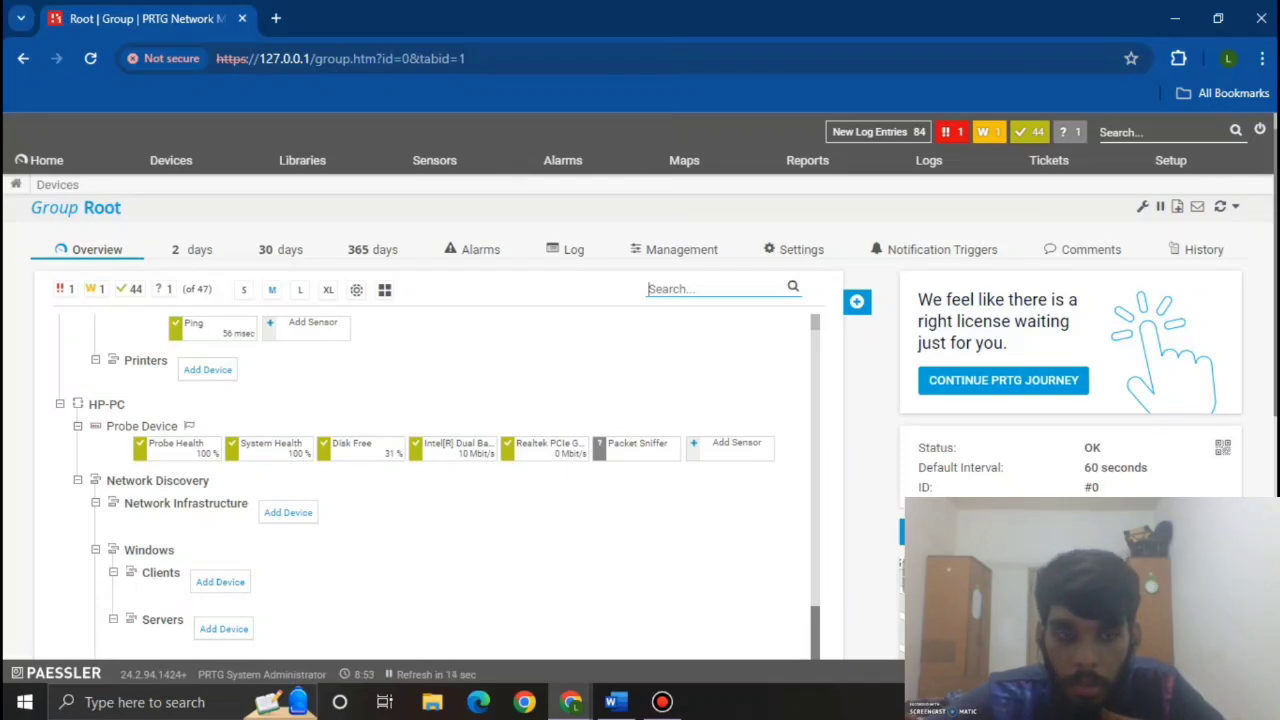
key("alt+p")
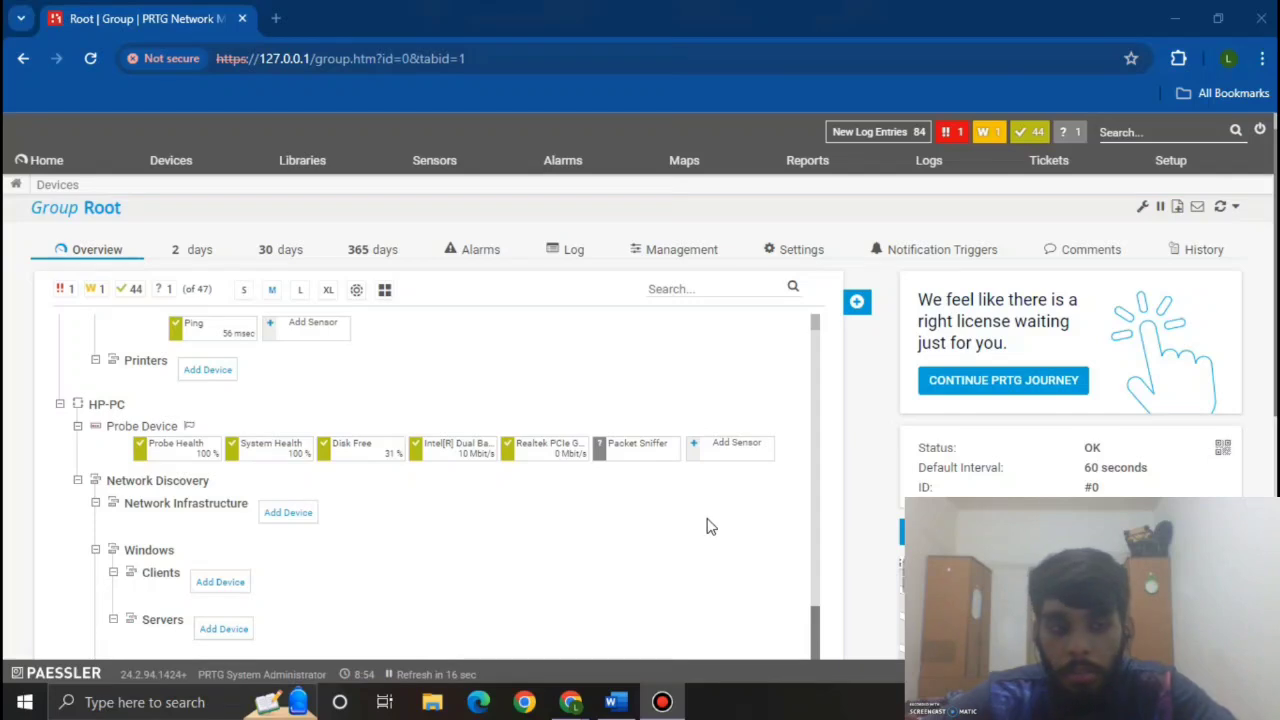
Step: Add a Windows CPU Load sensor to HP-PC's Probe Device, found by searching 'windows c'
left_click(724, 456)
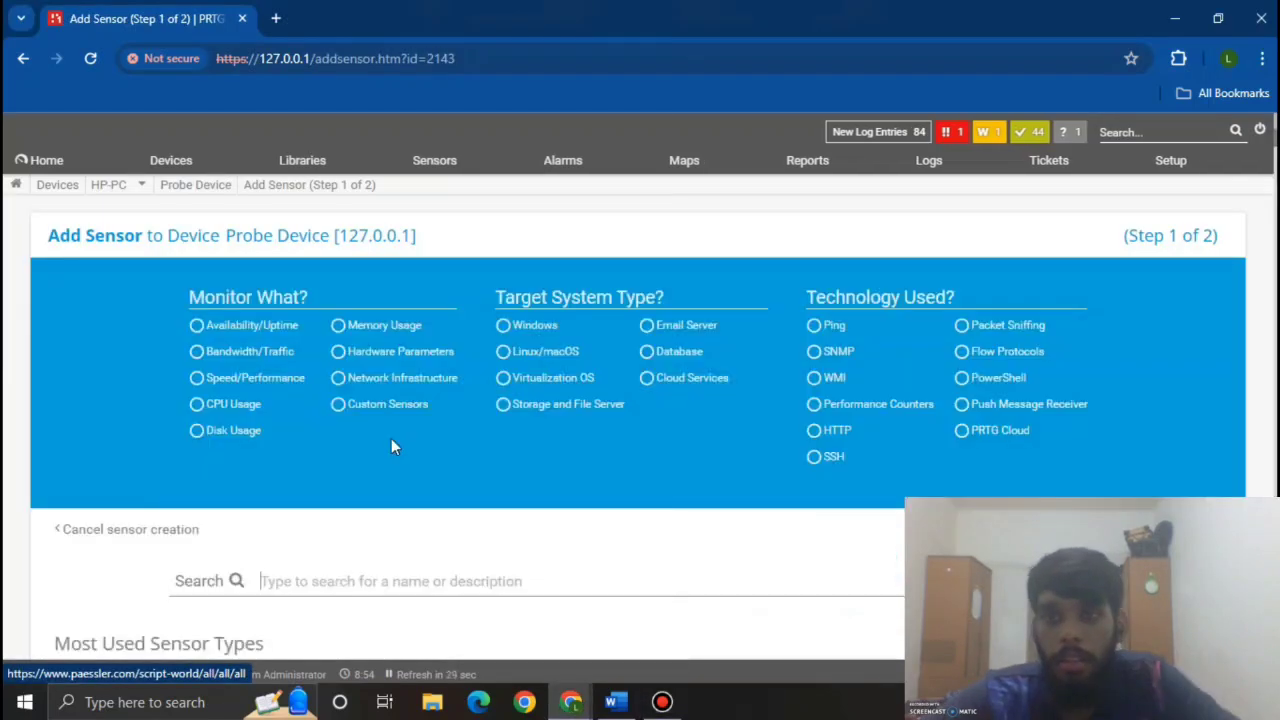
scroll(391, 447, "down", 1)
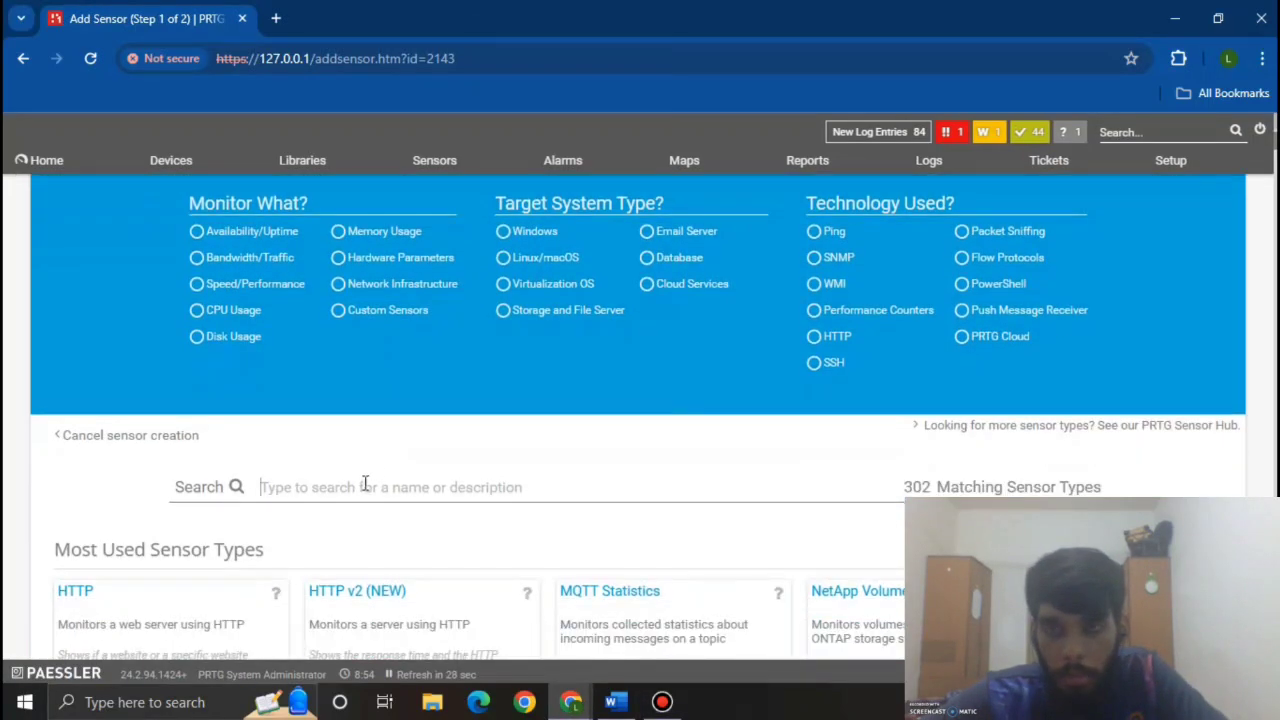
scroll(365, 484, "down", 1)
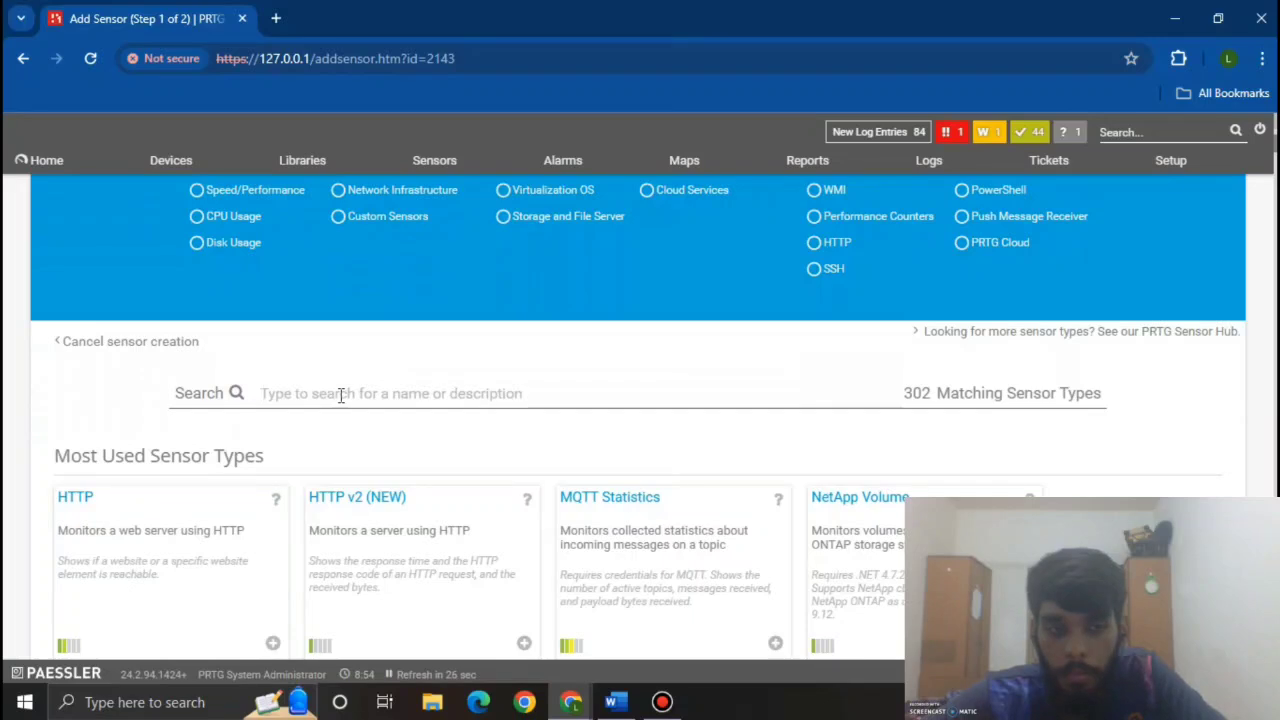
type("windo")
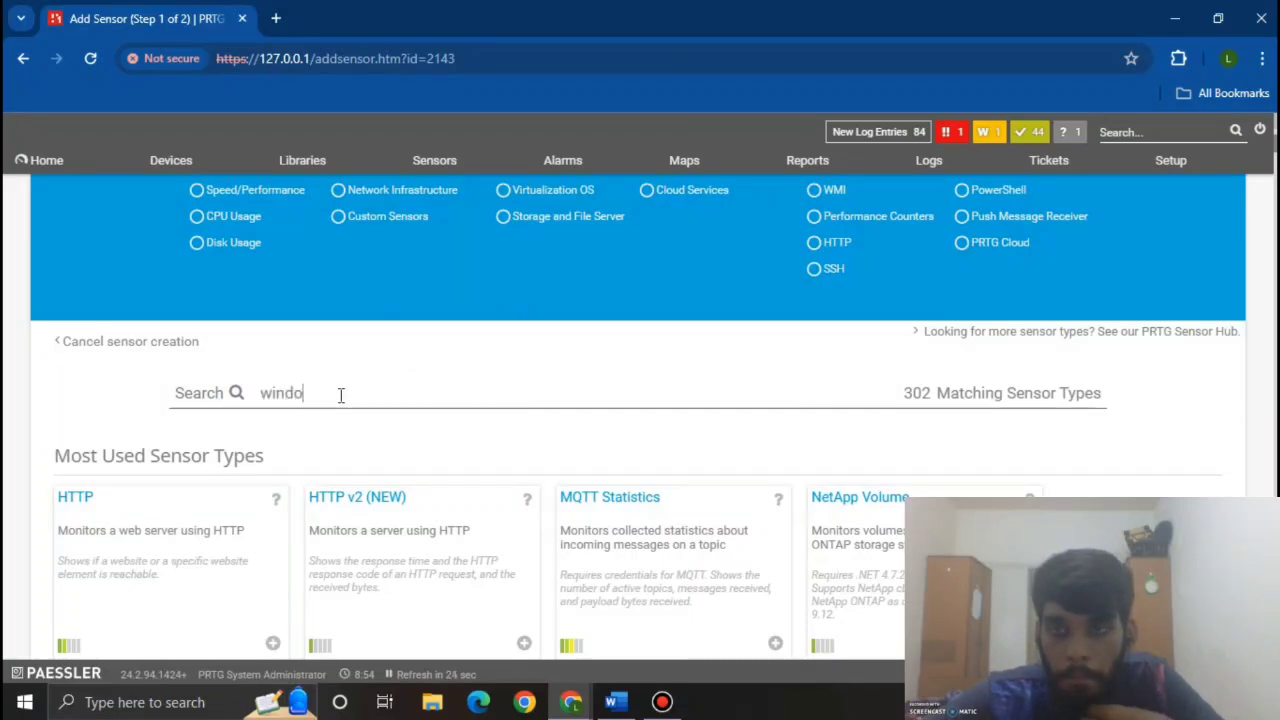
type("ws cpu")
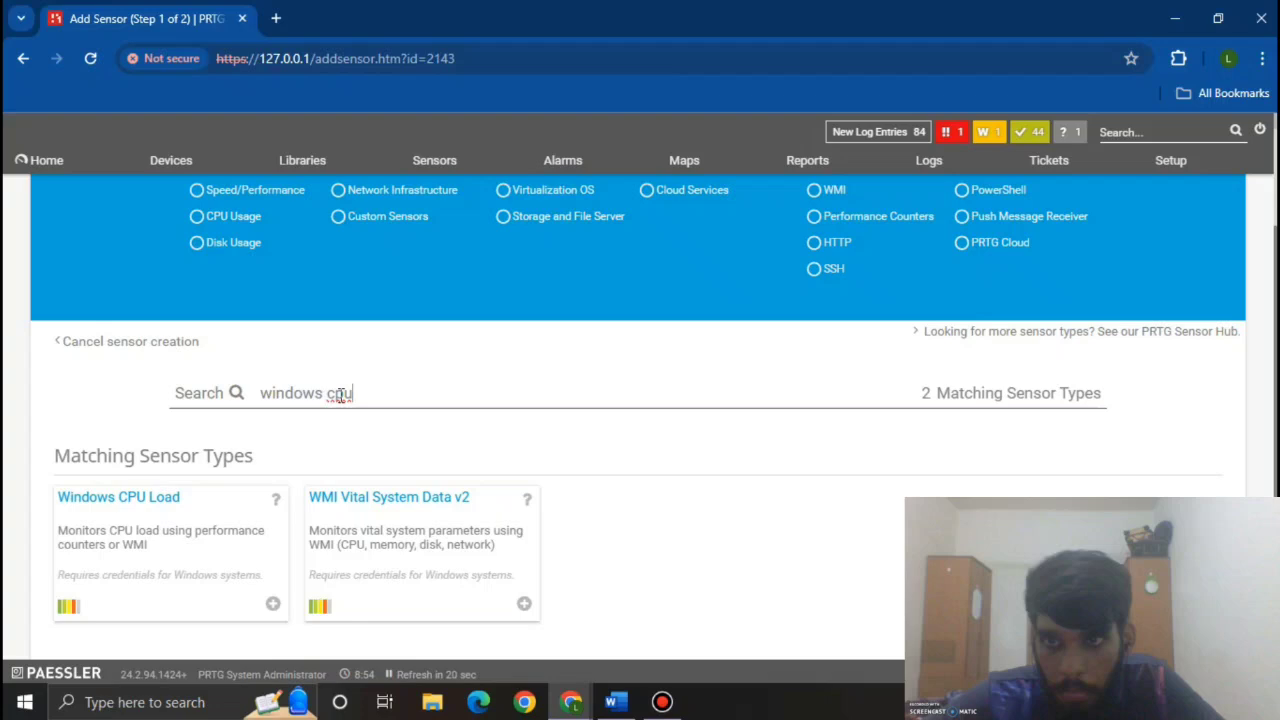
scroll(330, 392, "down", 1)
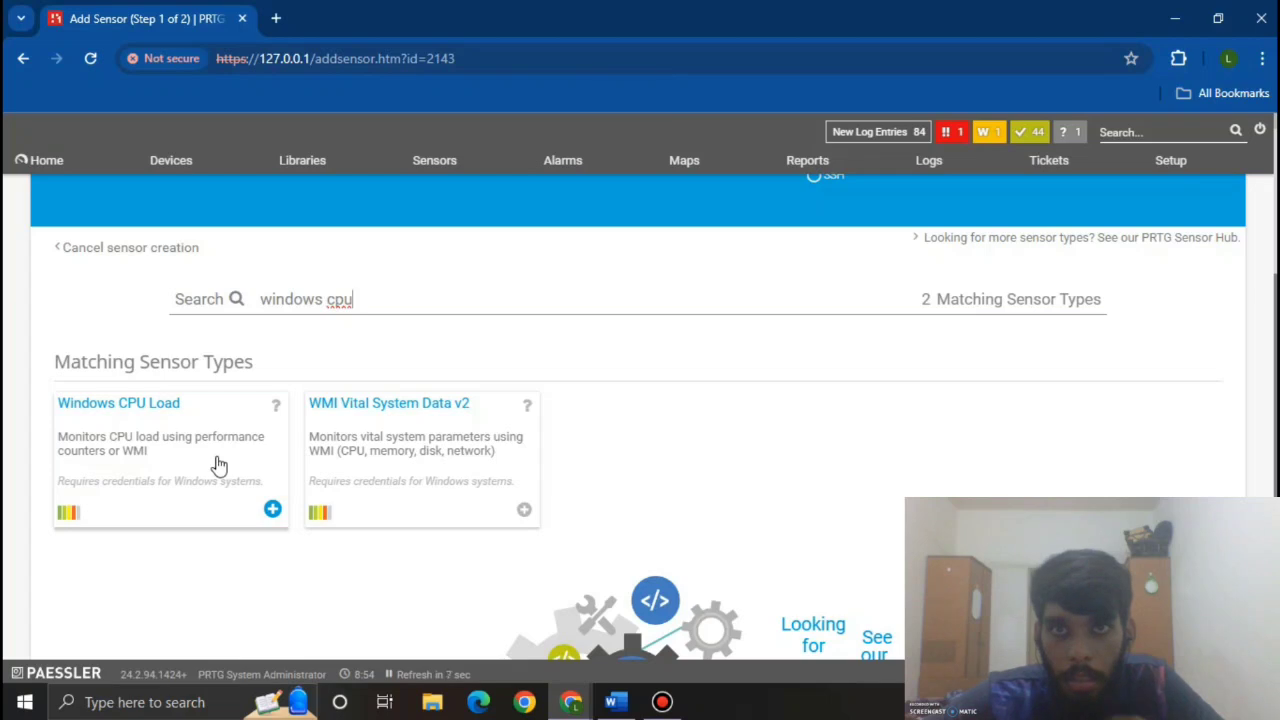
left_click(218, 465)
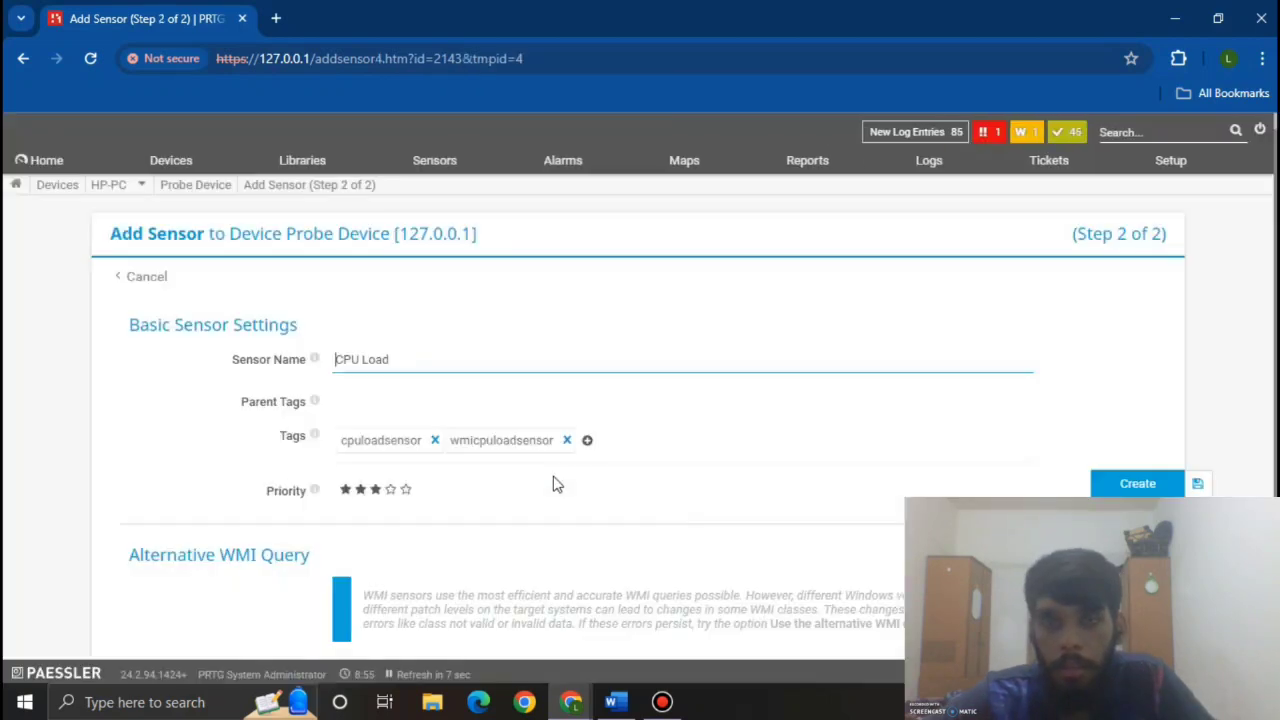
scroll(557, 484, "down", 2)
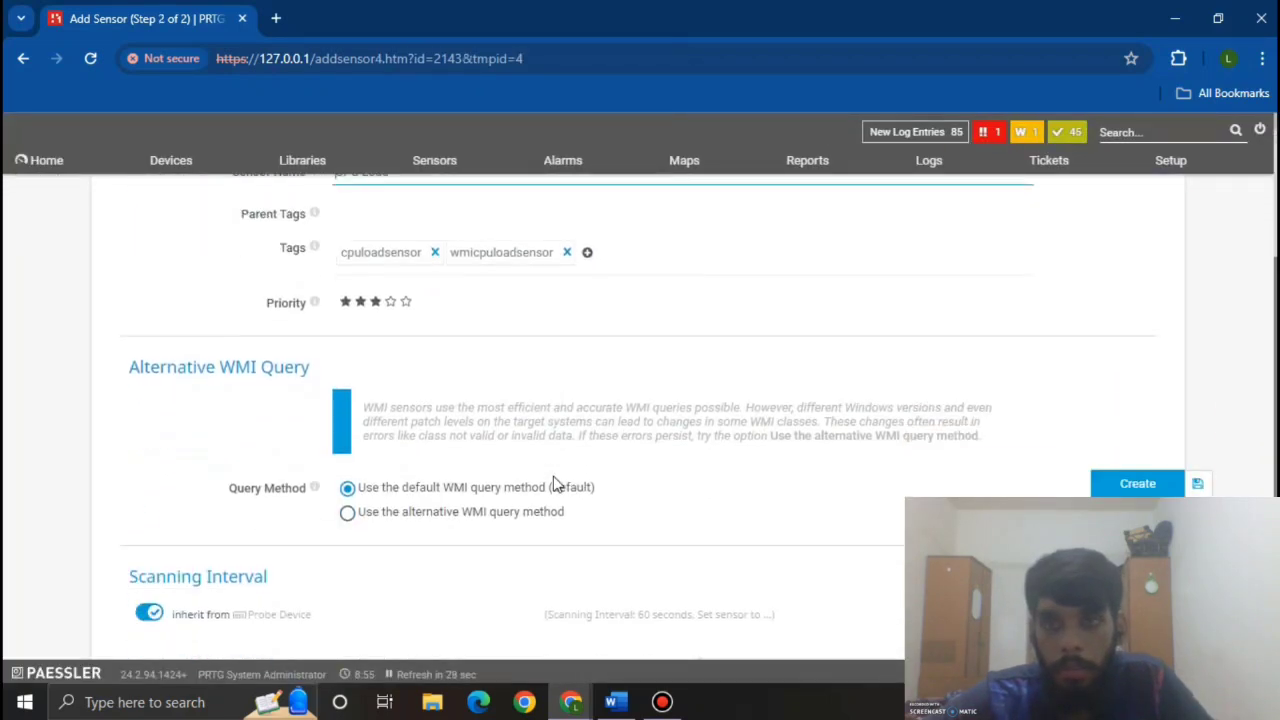
scroll(780, 520, "up", 2)
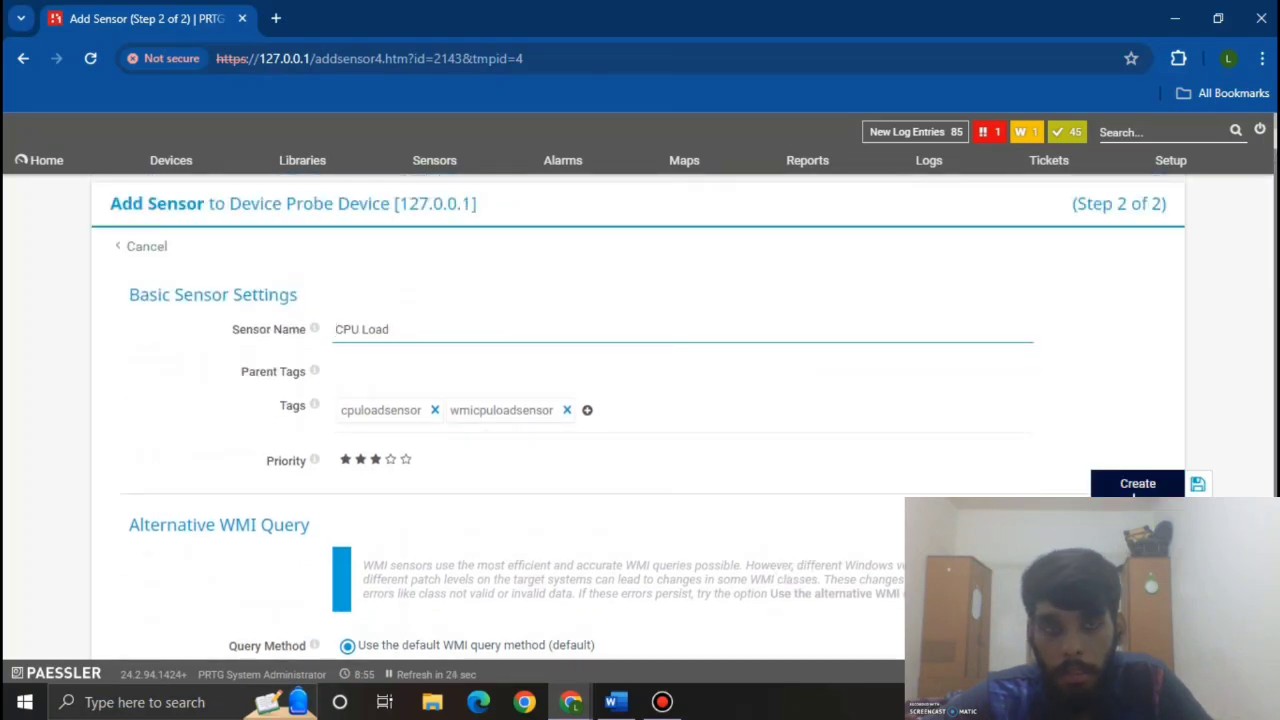
left_click(1137, 484)
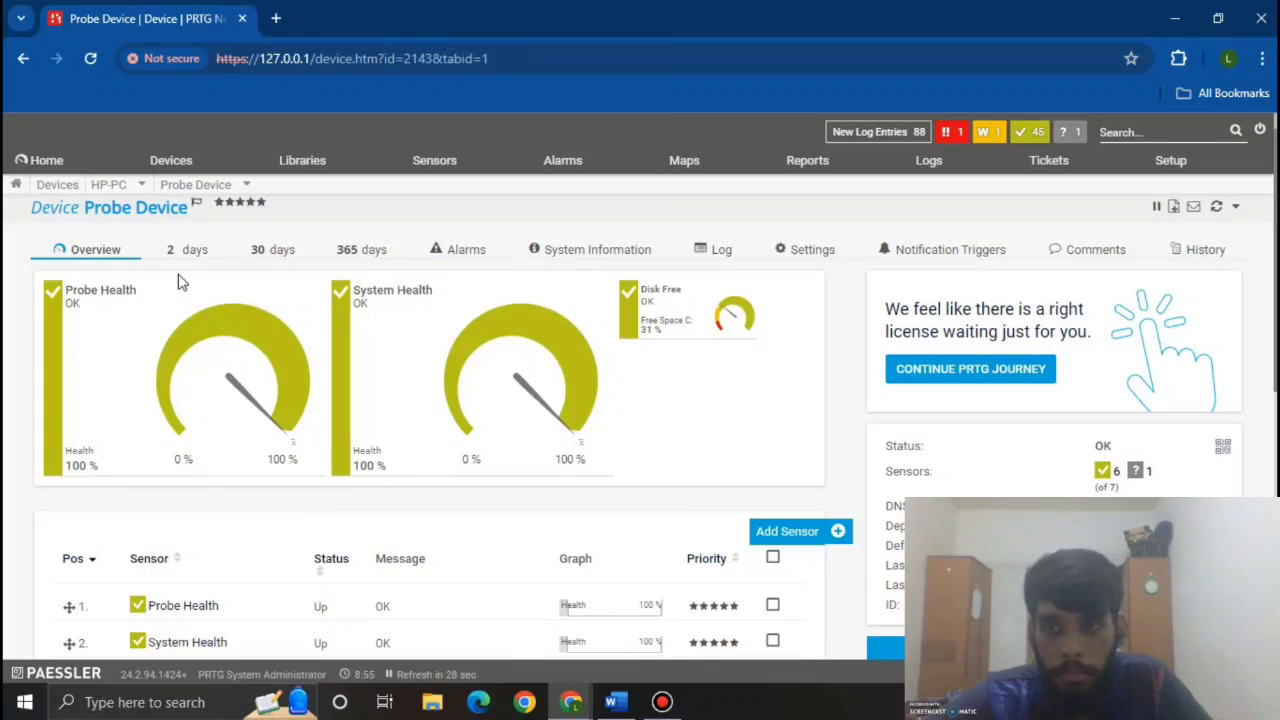
Step: Return to the all-devices tree and scroll down to the Probe Device
left_click(171, 164)
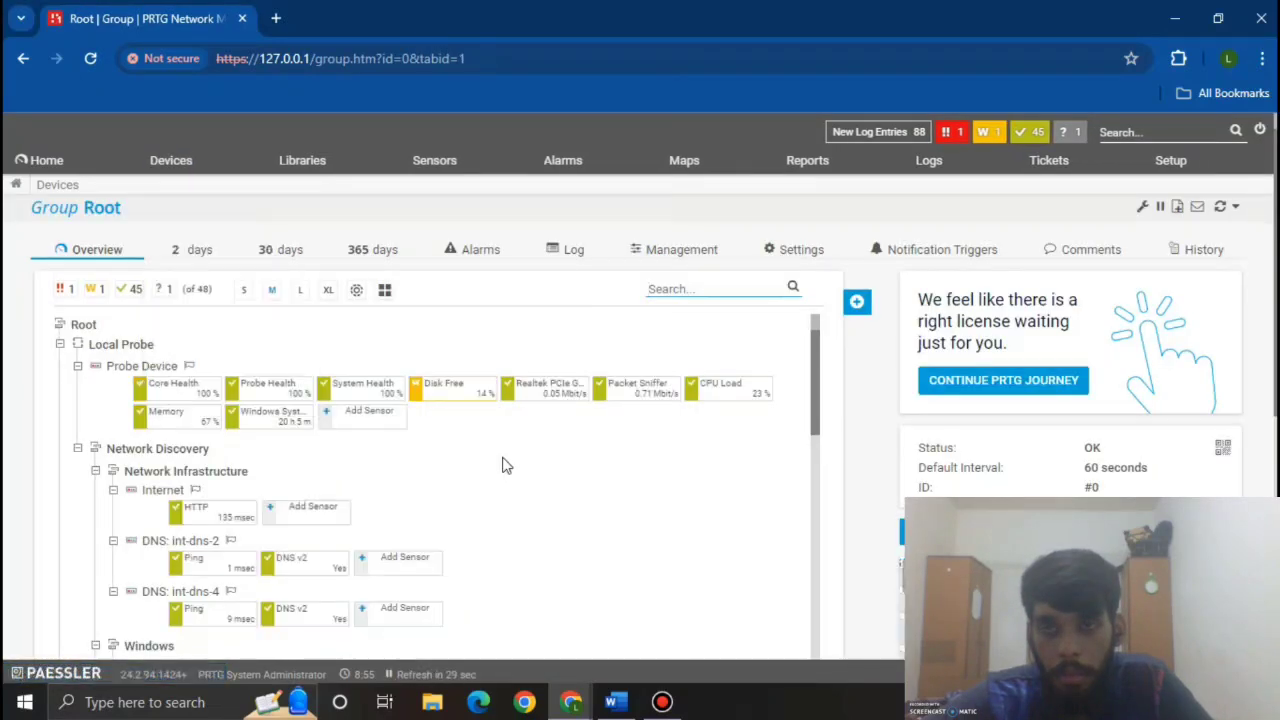
scroll(504, 466, "down", 5)
scroll(504, 466, "down", 5)
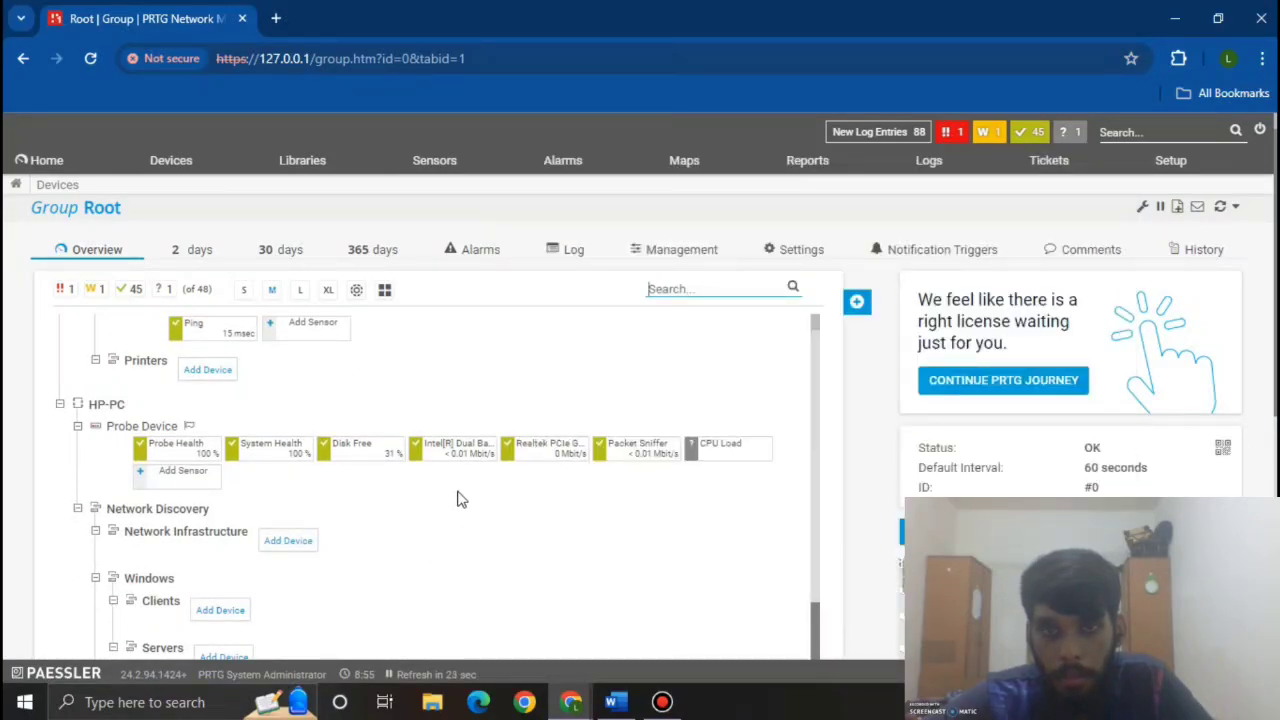
Step: Search 'memory' and create a WMI Memory sensor on HP-PC's Probe Device
left_click(204, 489)
scroll(257, 489, "down", 2)
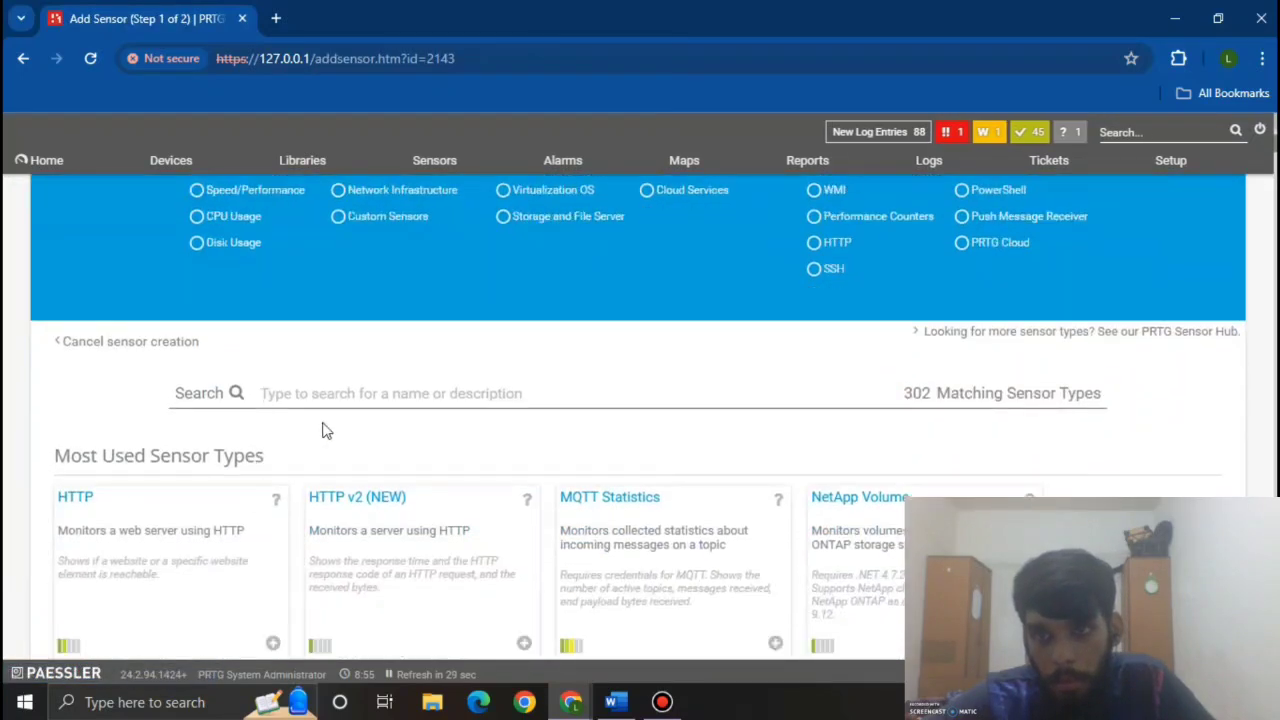
left_click(338, 393)
type("mem")
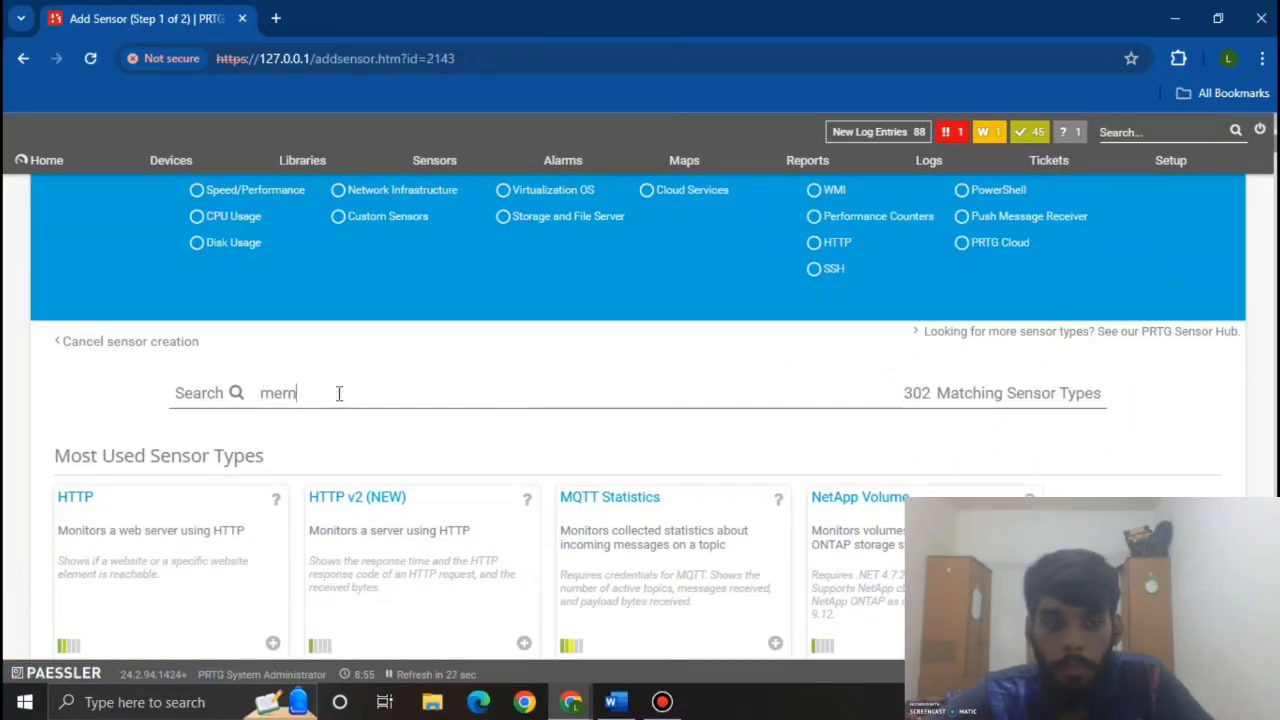
type("ory")
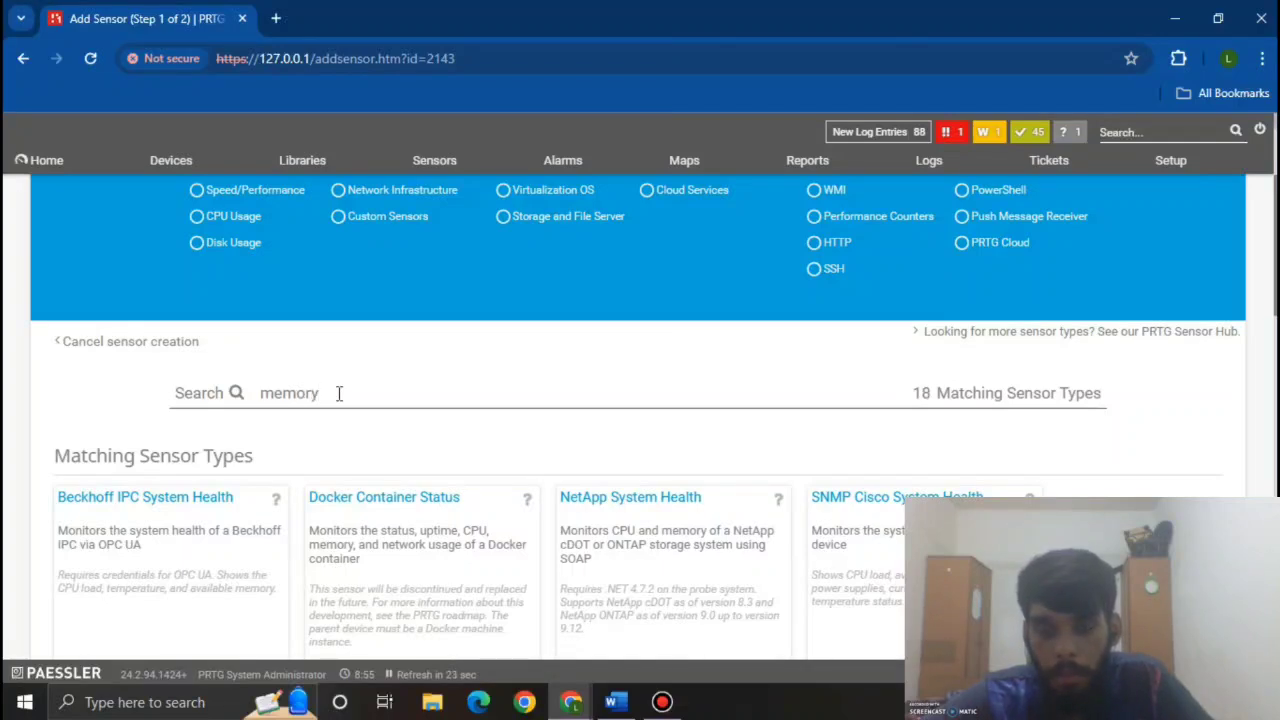
scroll(339, 395, "down", 2)
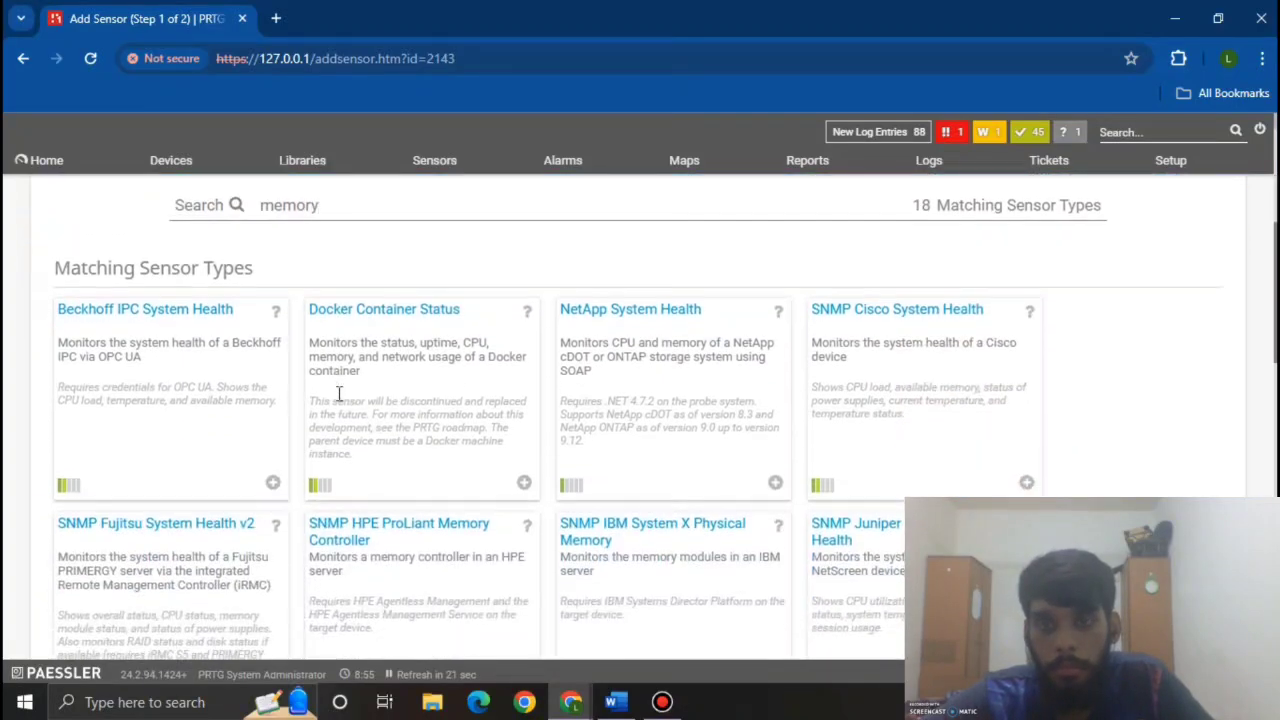
scroll(340, 400, "down", 2)
scroll(339, 401, "down", 4)
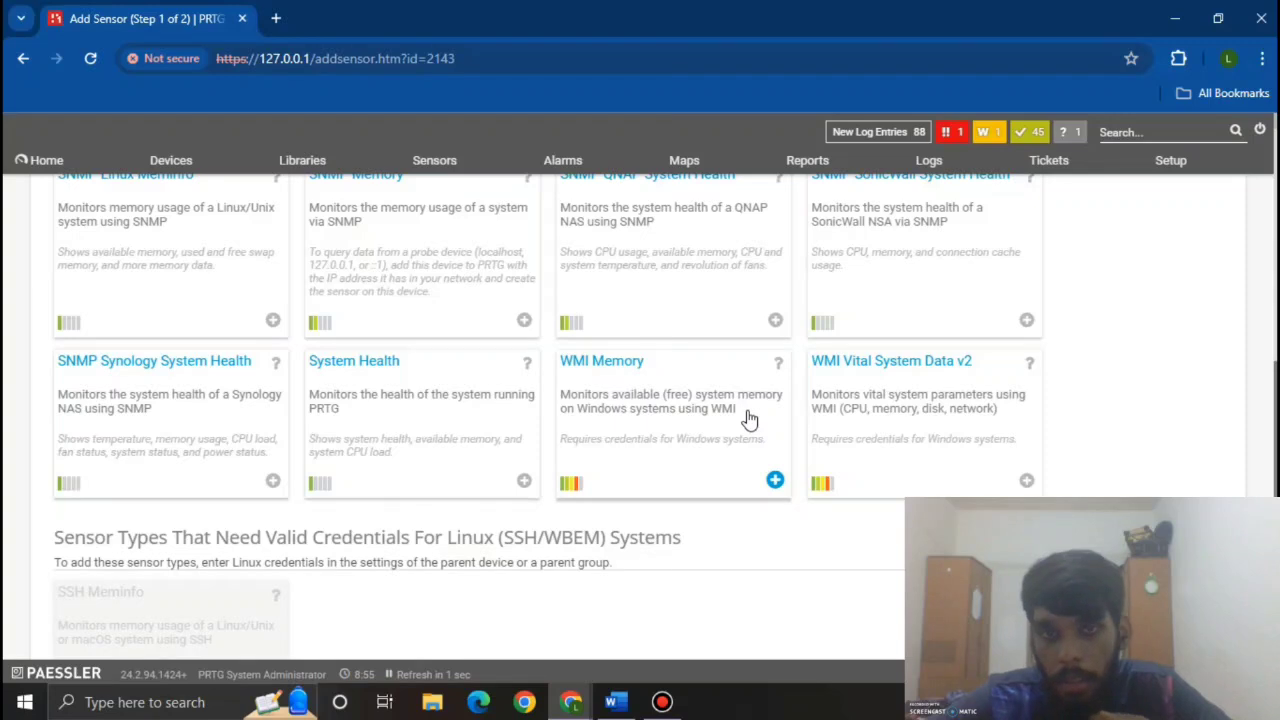
left_click(750, 418)
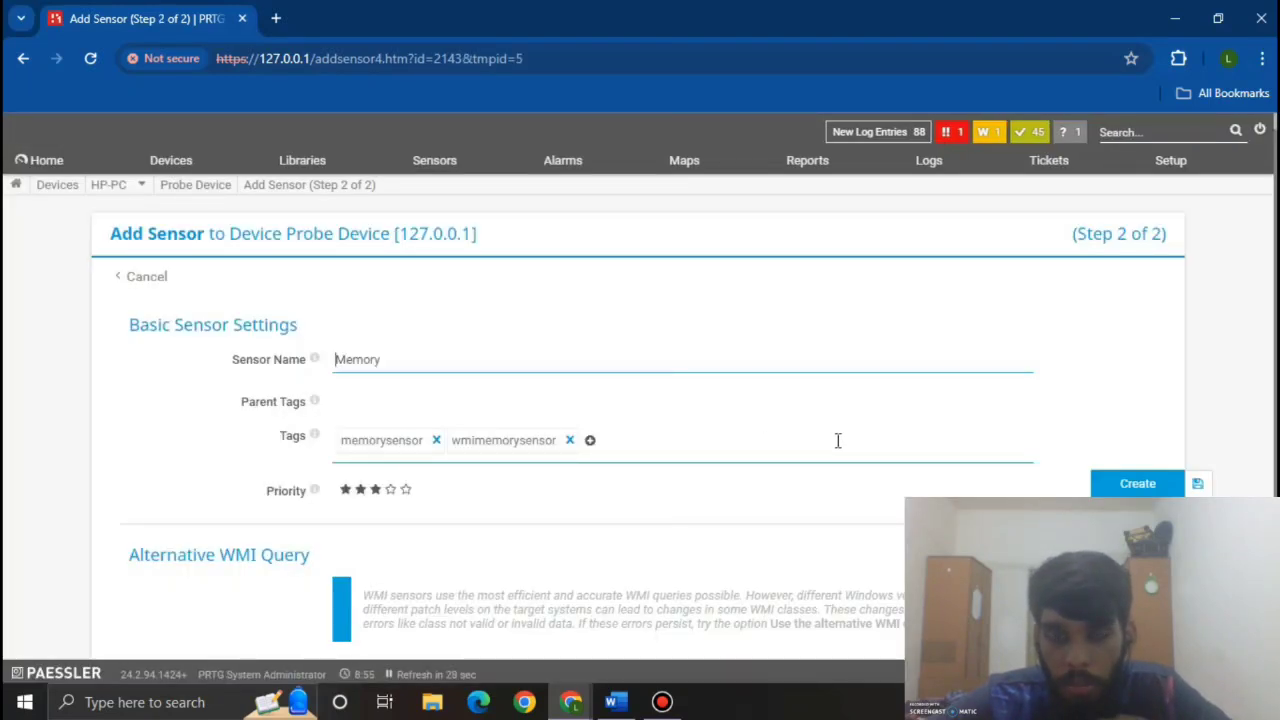
left_click(1115, 486)
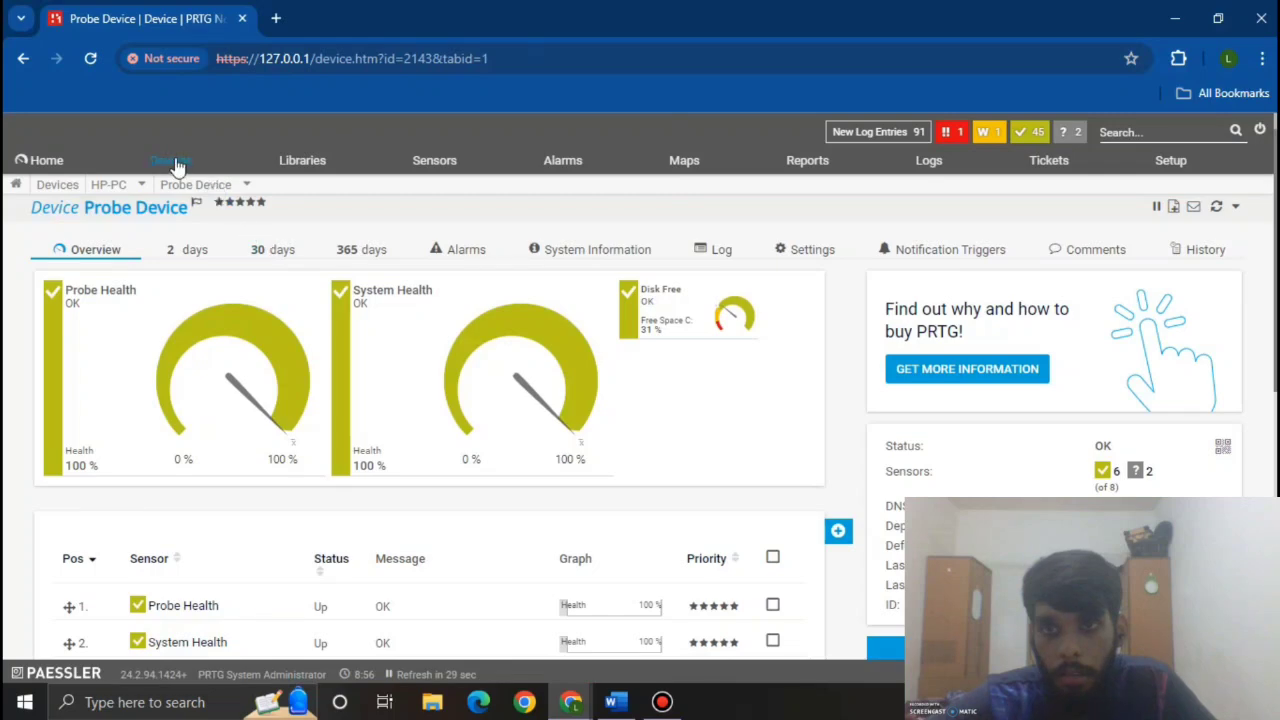
Step: Show the all-devices tree and scroll to the new Memory sensor
mouse_move(171, 162)
left_click(175, 193)
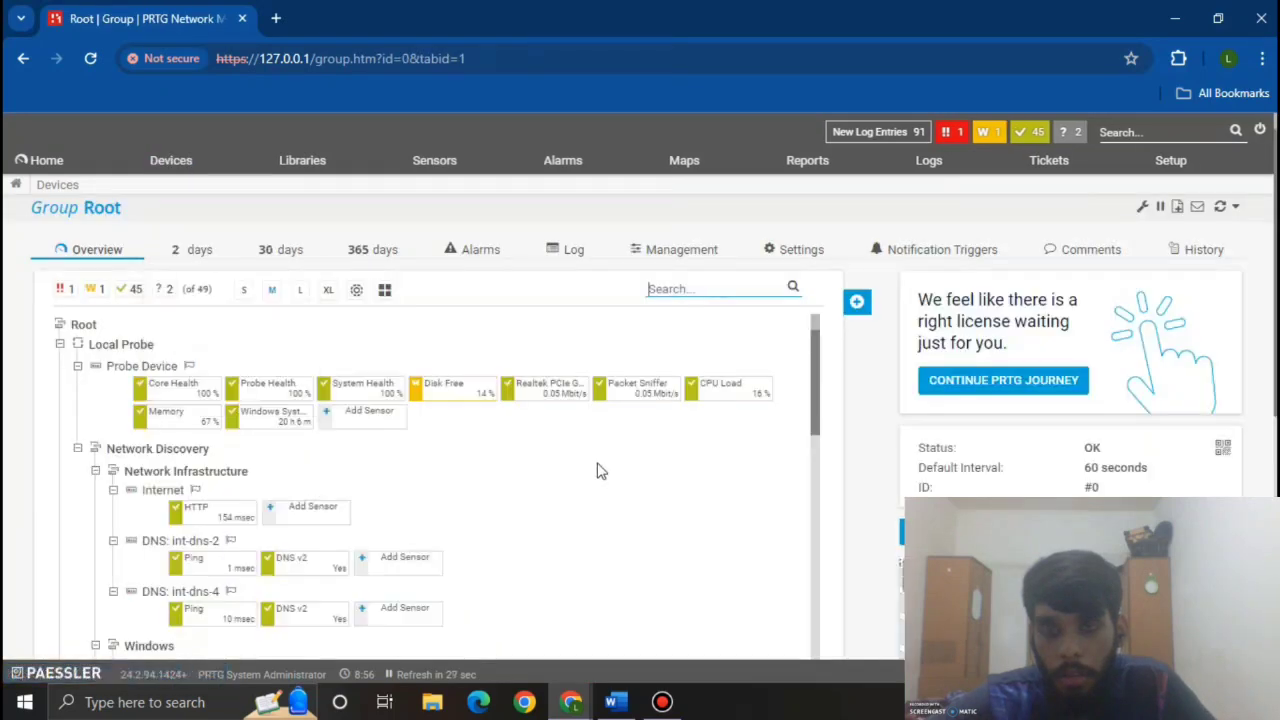
scroll(600, 470, "down", 10)
scroll(600, 470, "down", 3)
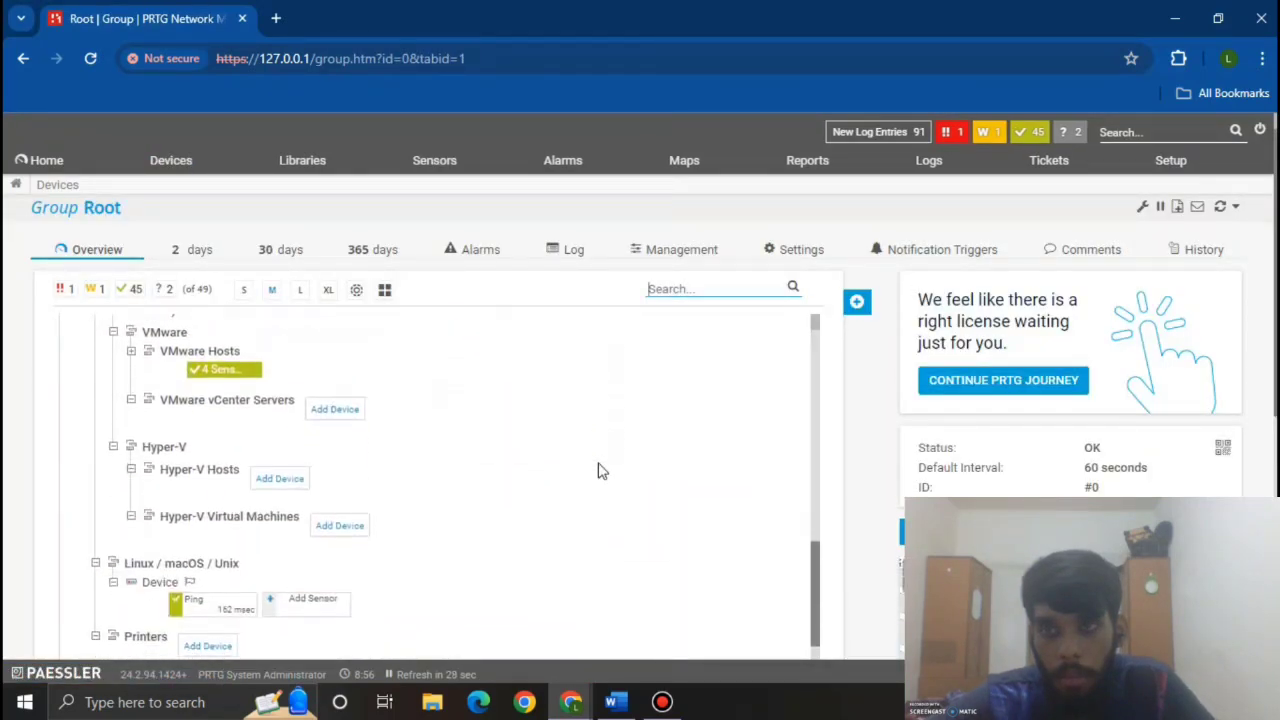
scroll(600, 470, "up", 4)
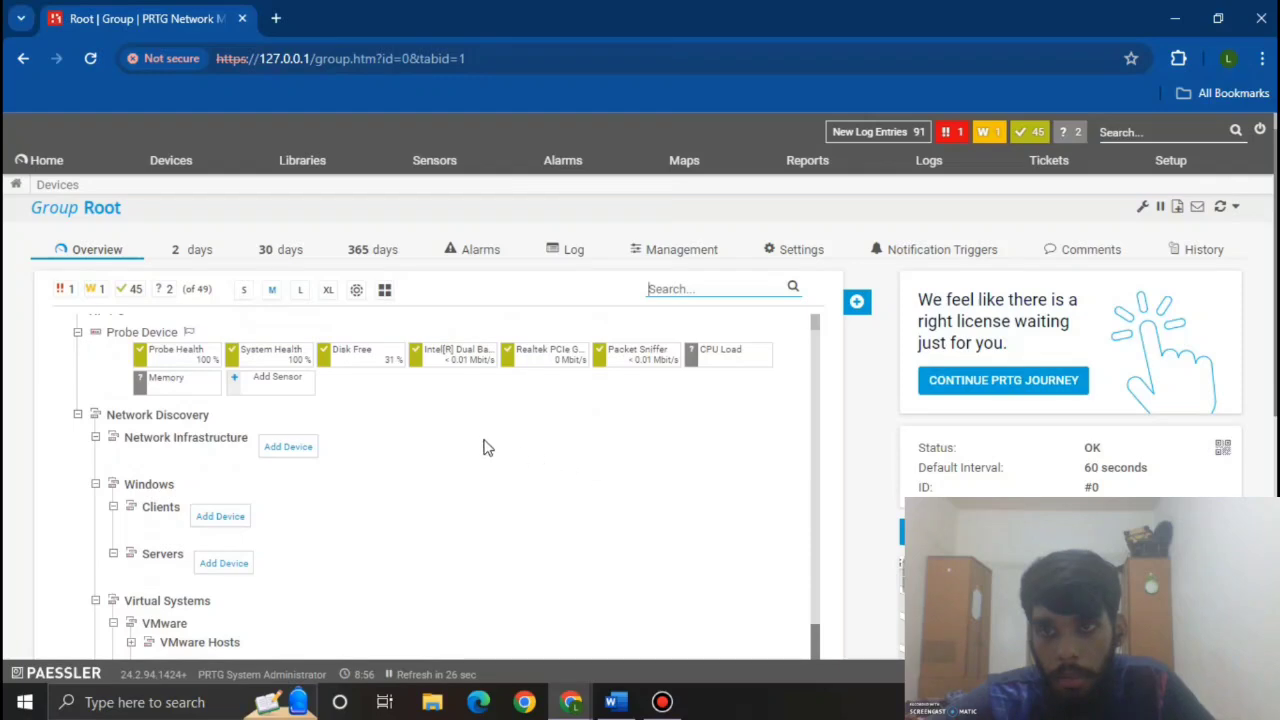
Step: Search 'windows system uptime' and create a Windows System Uptime sensor on the Probe Device
left_click(280, 378)
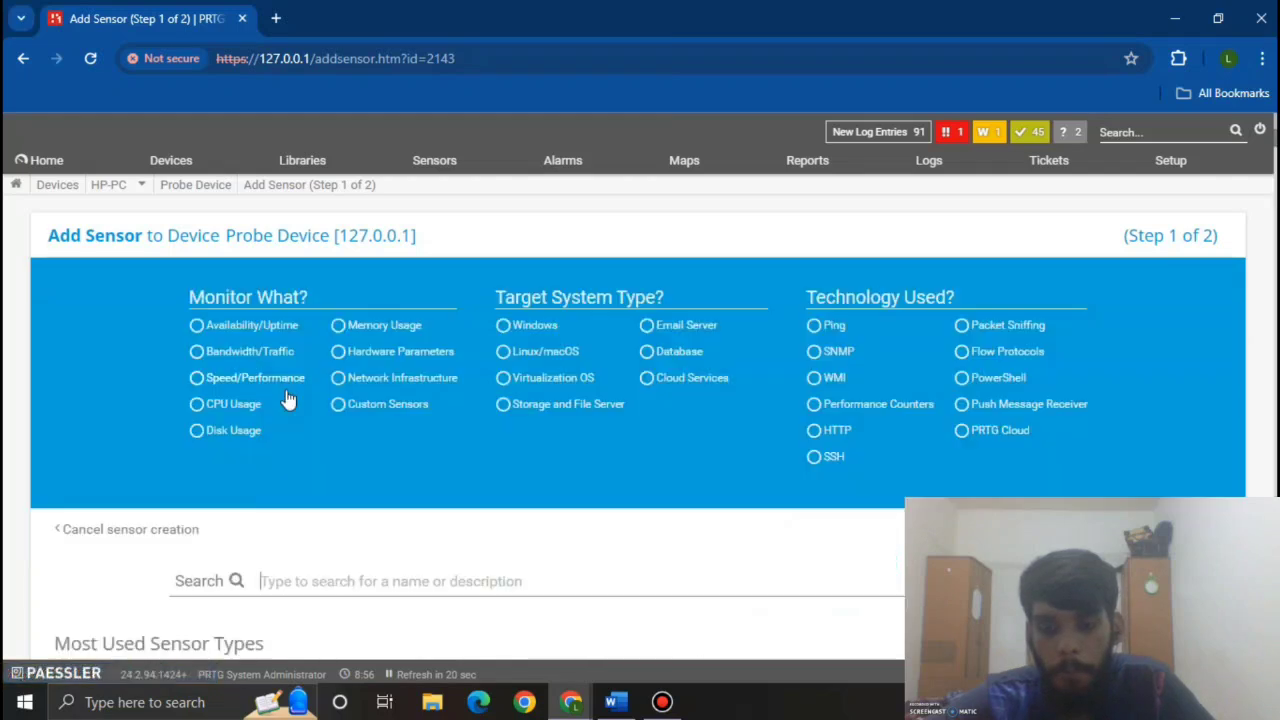
scroll(348, 430, "down", 2)
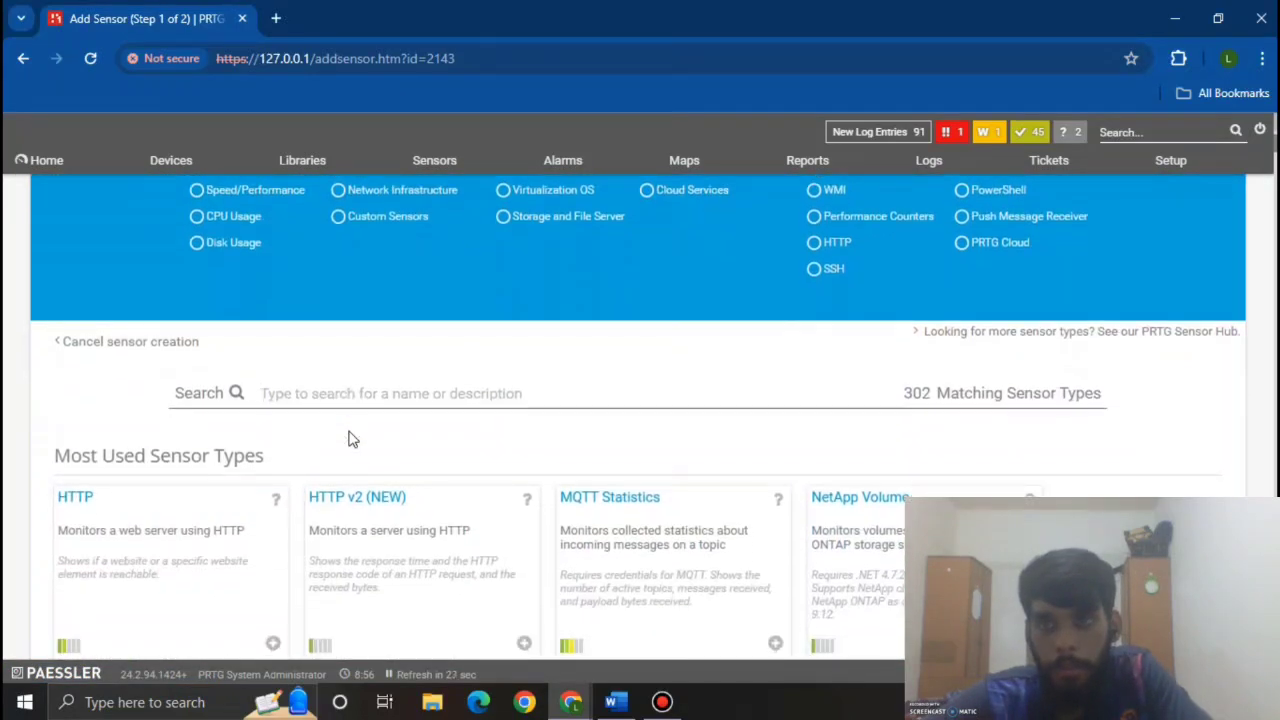
type("windows")
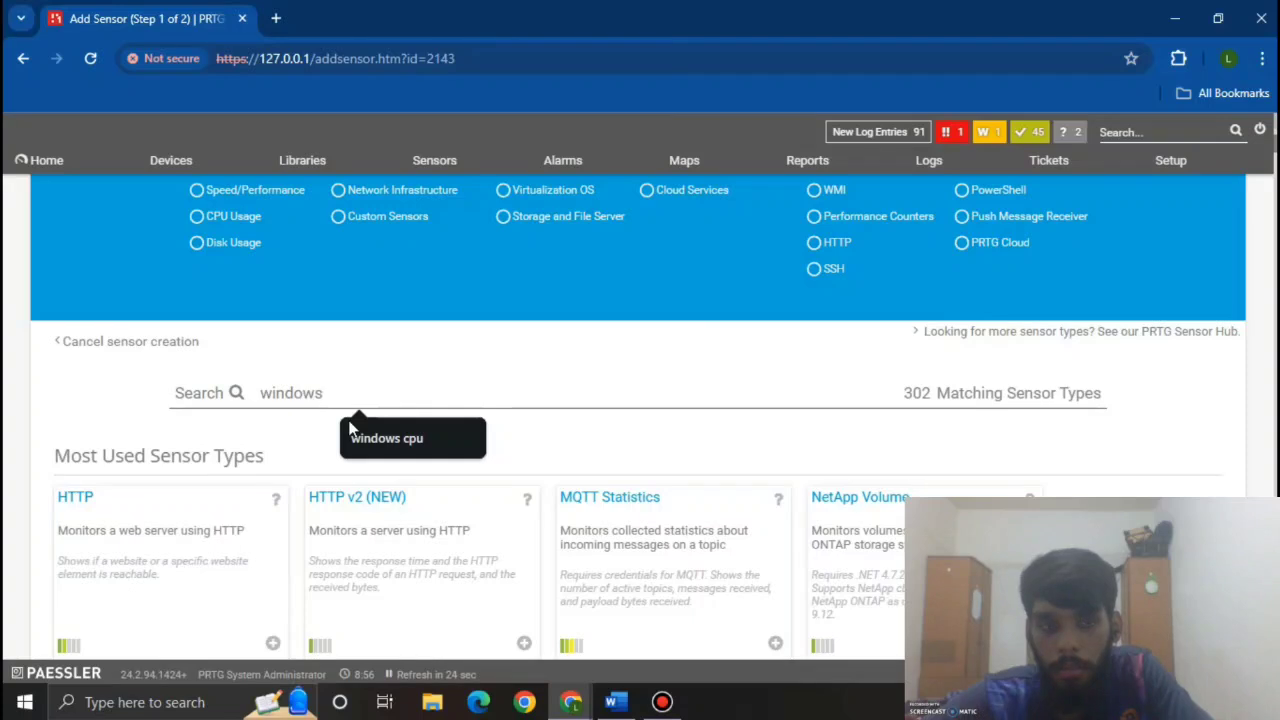
type(" system")
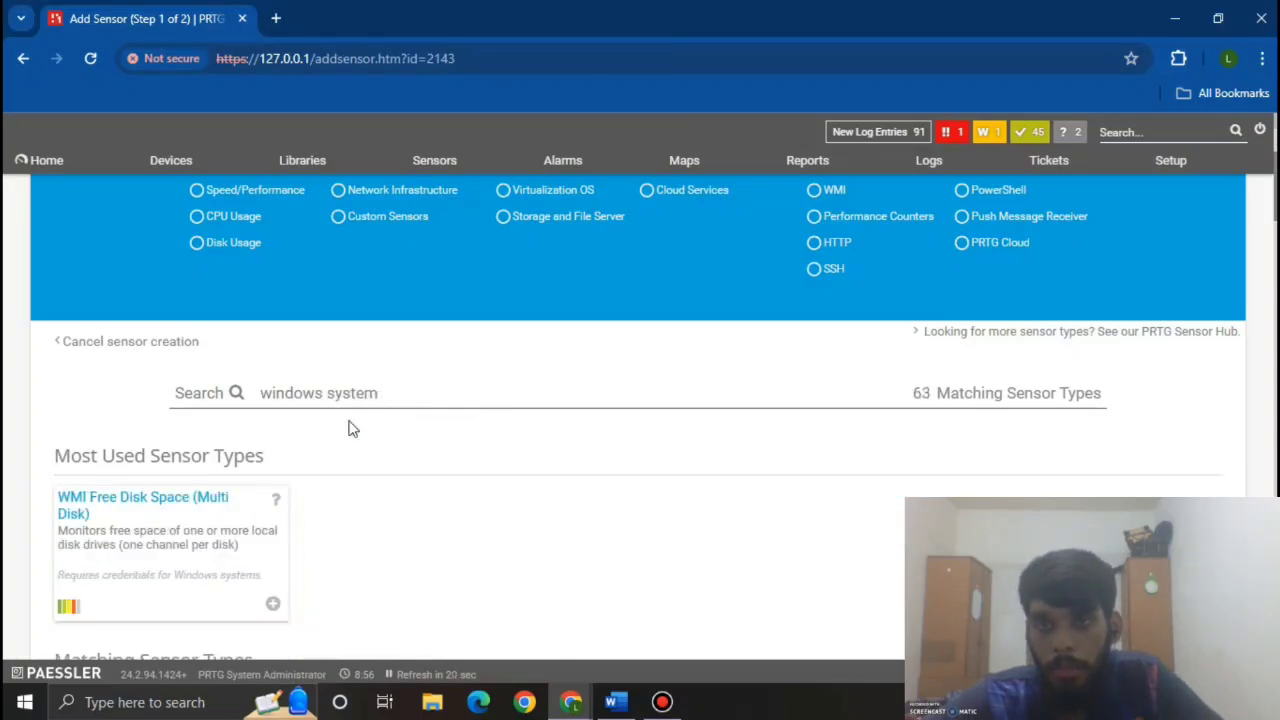
type(" up")
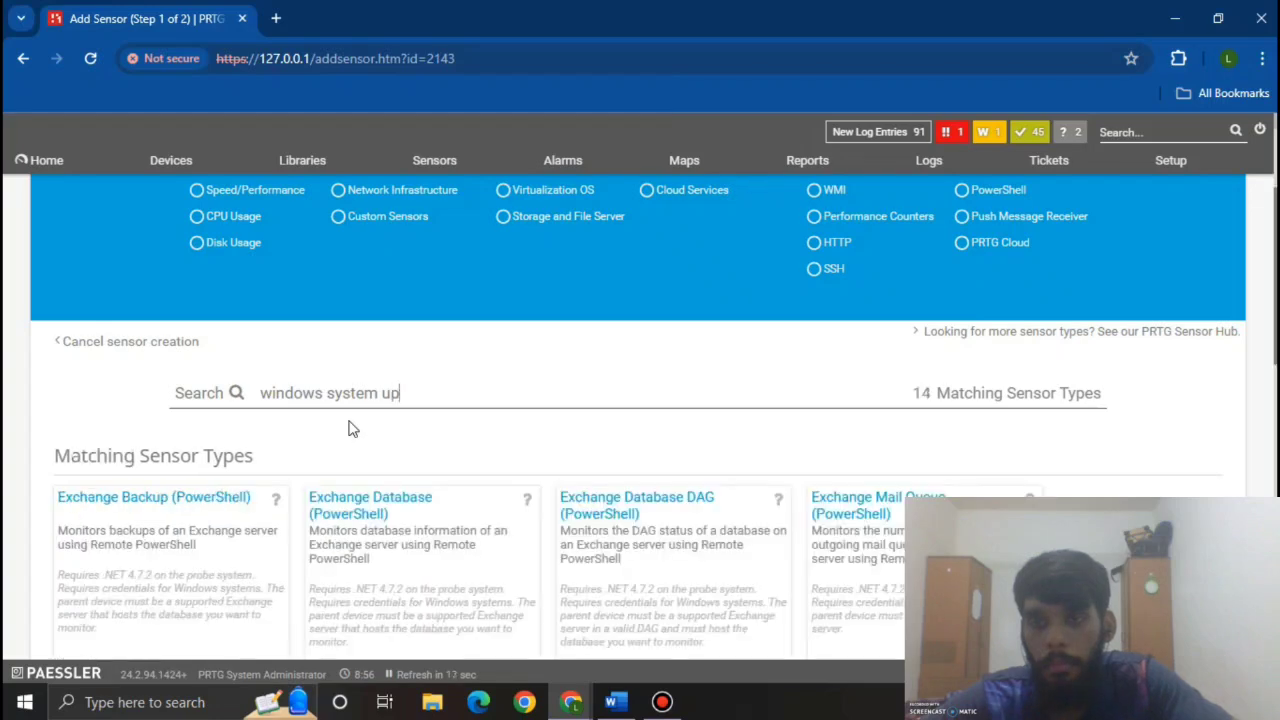
type("time")
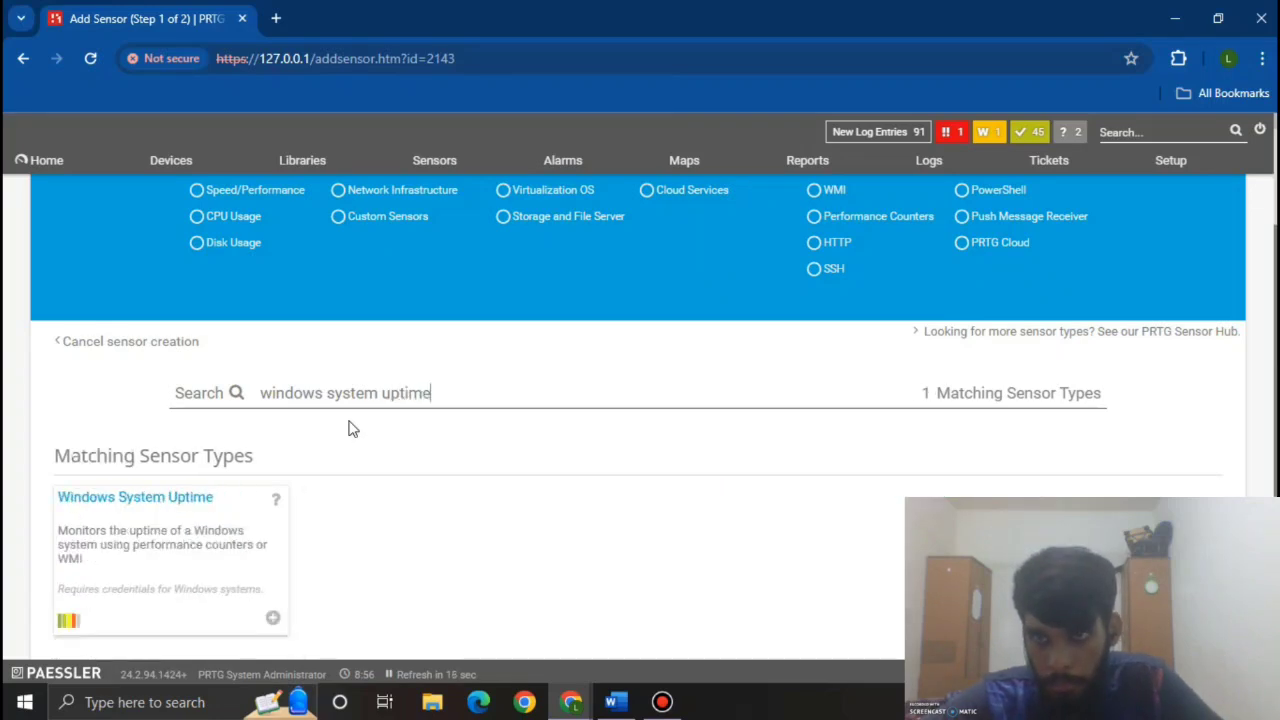
scroll(348, 428, "down", 1)
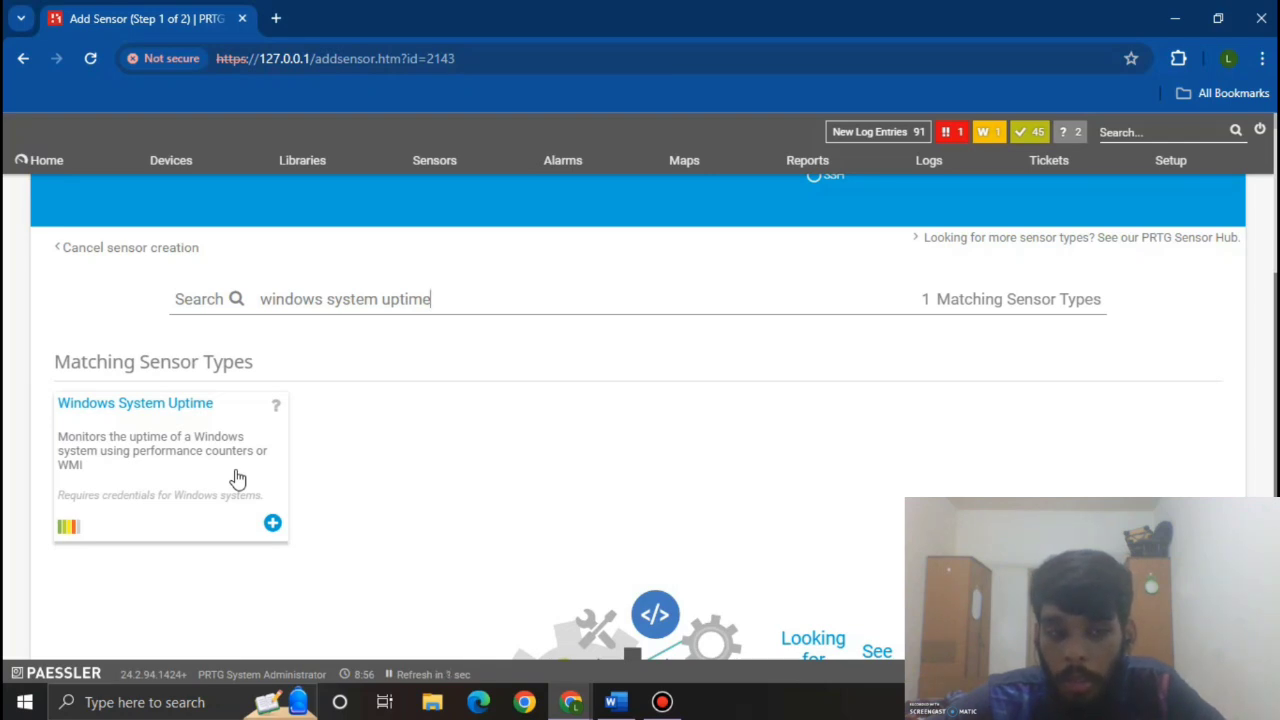
left_click(237, 479)
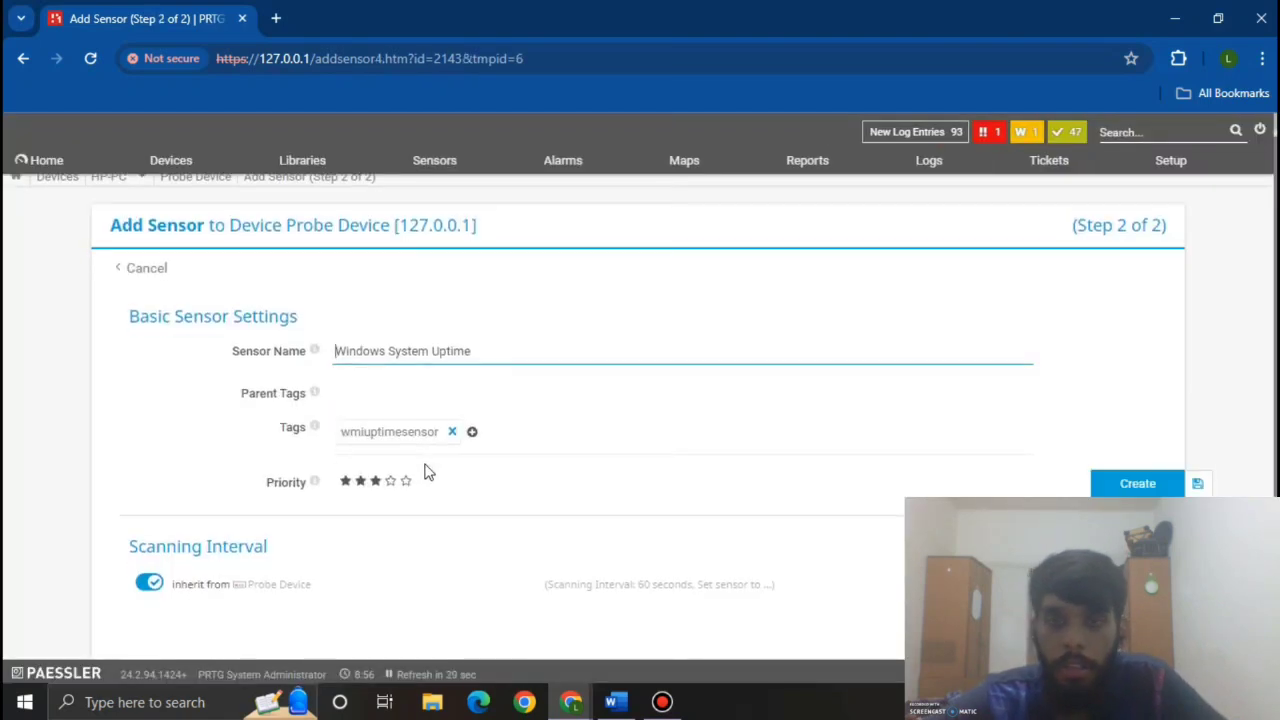
left_click(1142, 488)
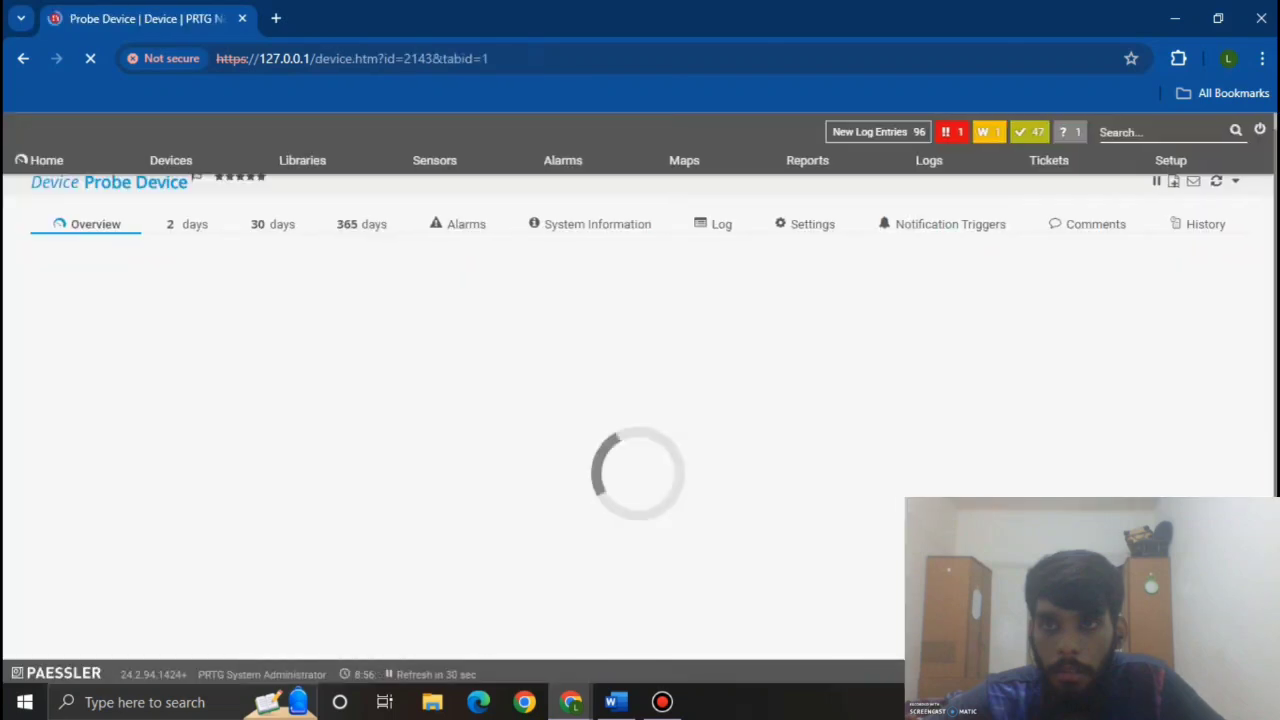
Step: Choose Devices > All and scroll through the Group Root tree to check the Uptime sensor
mouse_move(172, 162)
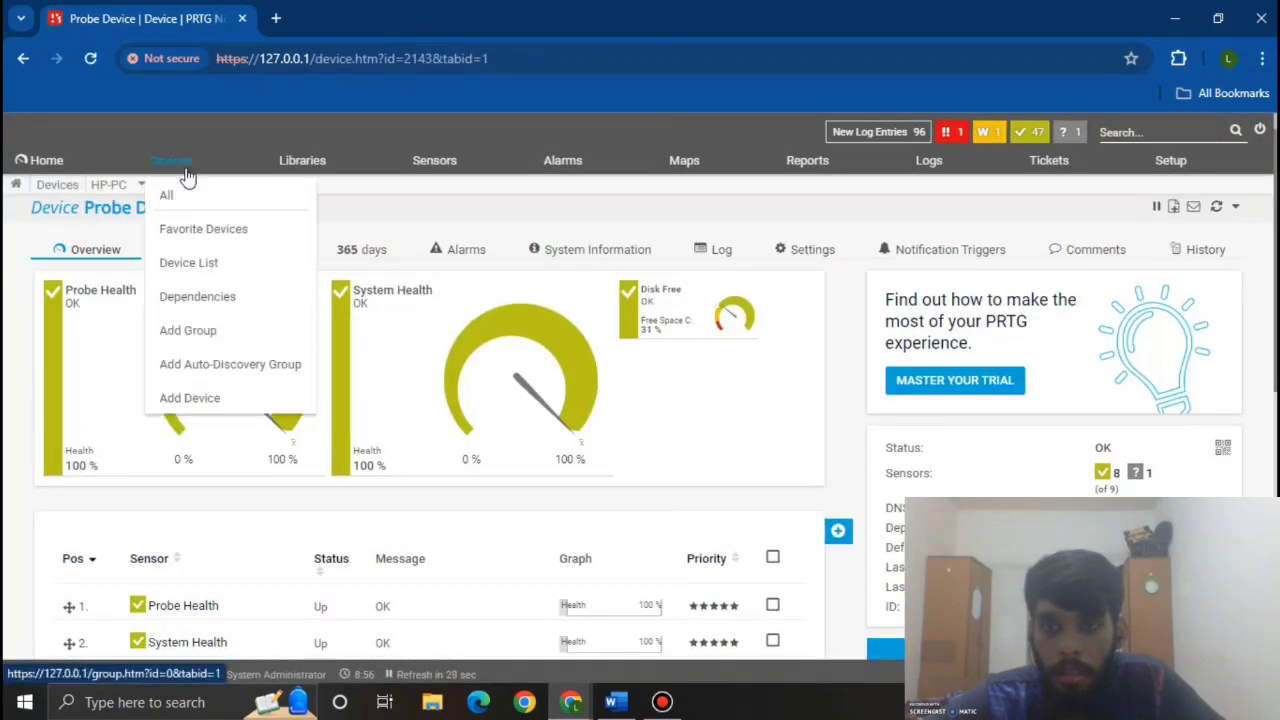
left_click(171, 197)
scroll(473, 372, "down", 10)
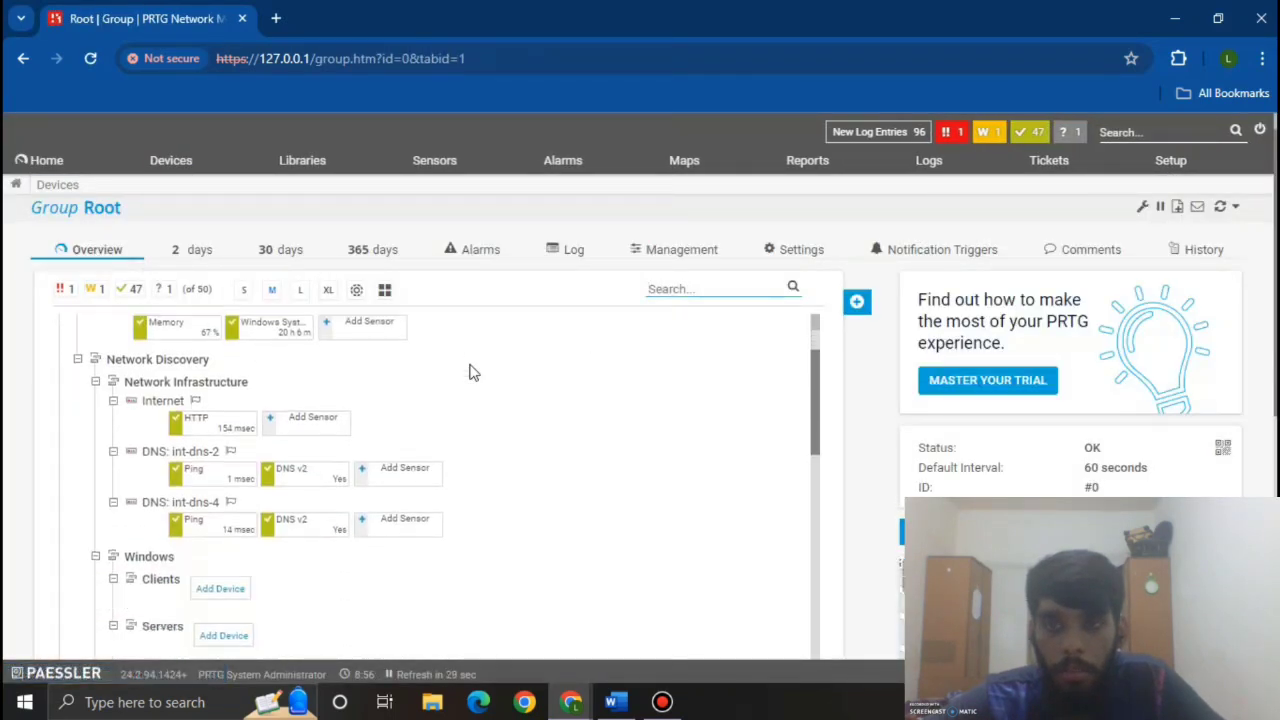
scroll(473, 372, "down", 3)
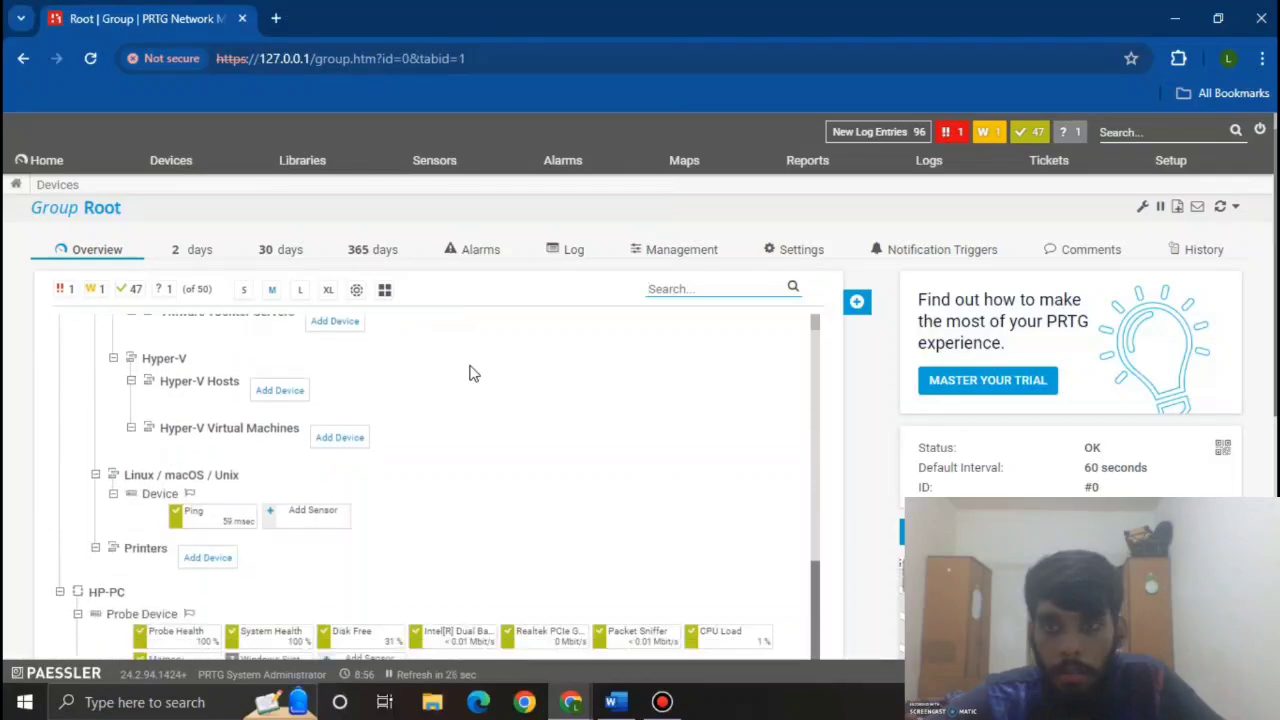
scroll(473, 372, "up", 5)
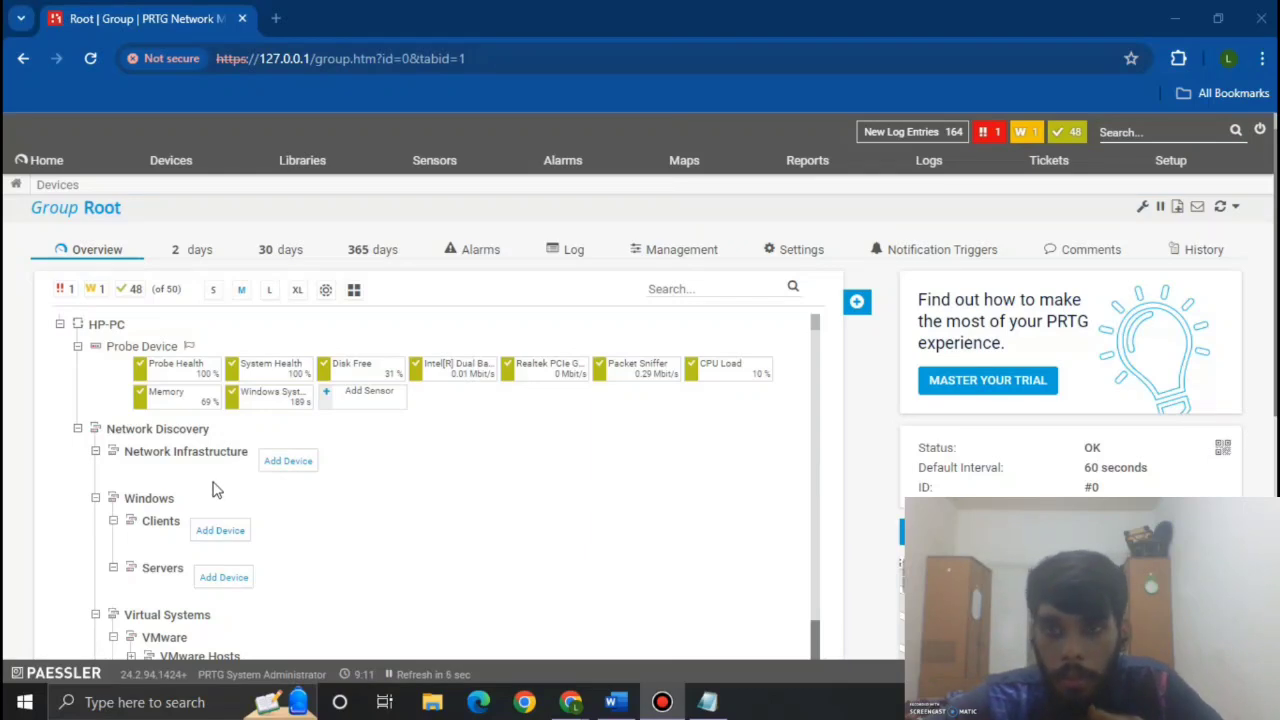
Step: Start a new device in Network Infrastructure named 'Internet'
left_click(287, 461)
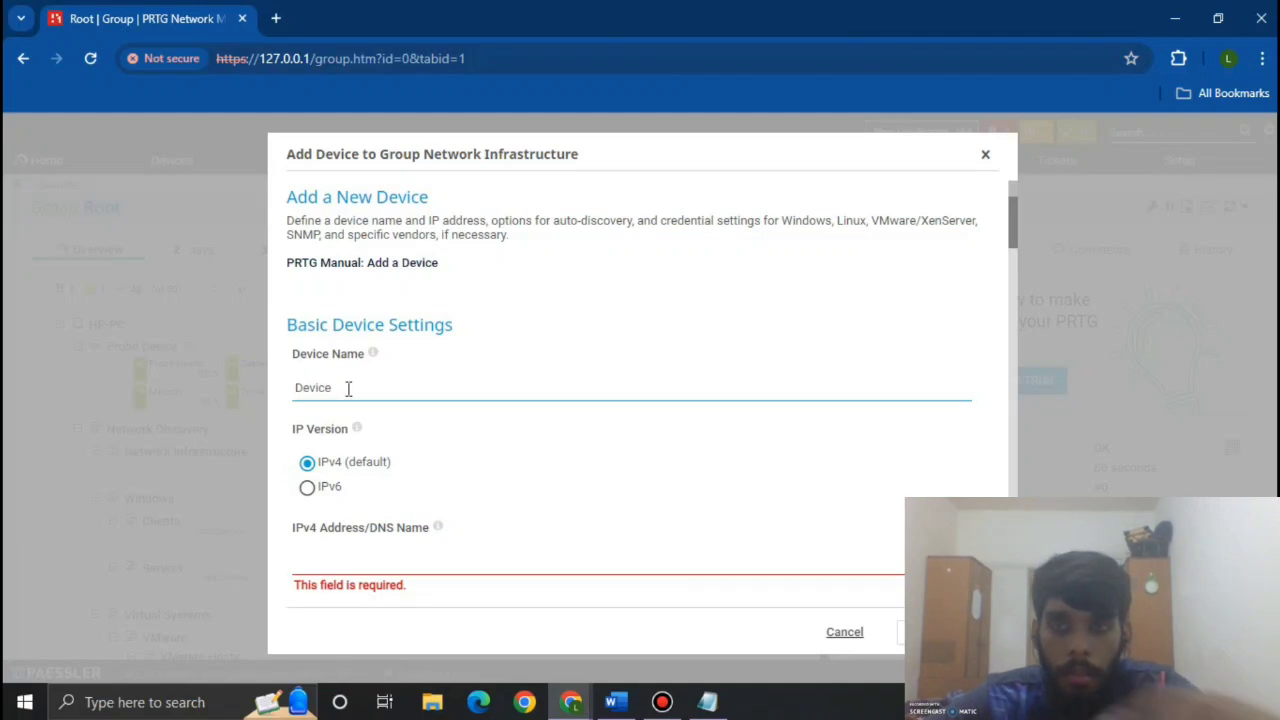
type("In")
left_click_drag(348, 388, 277, 394)
type("In")
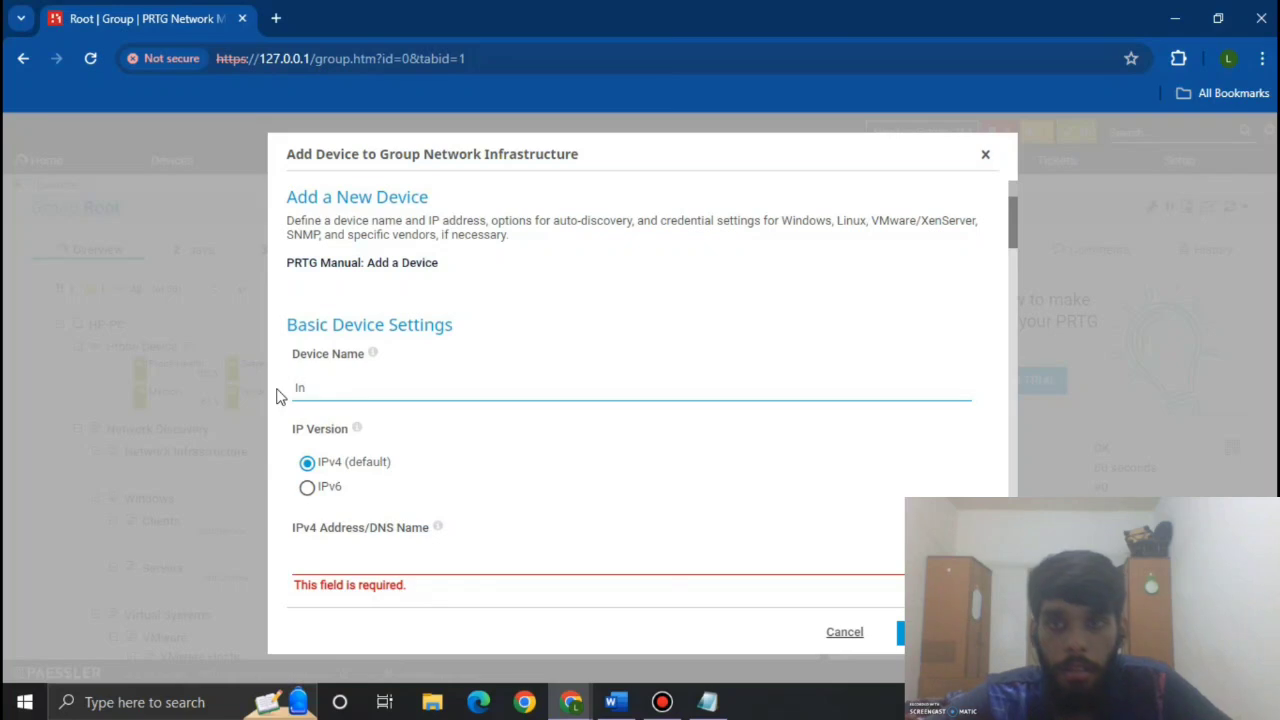
type("tern")
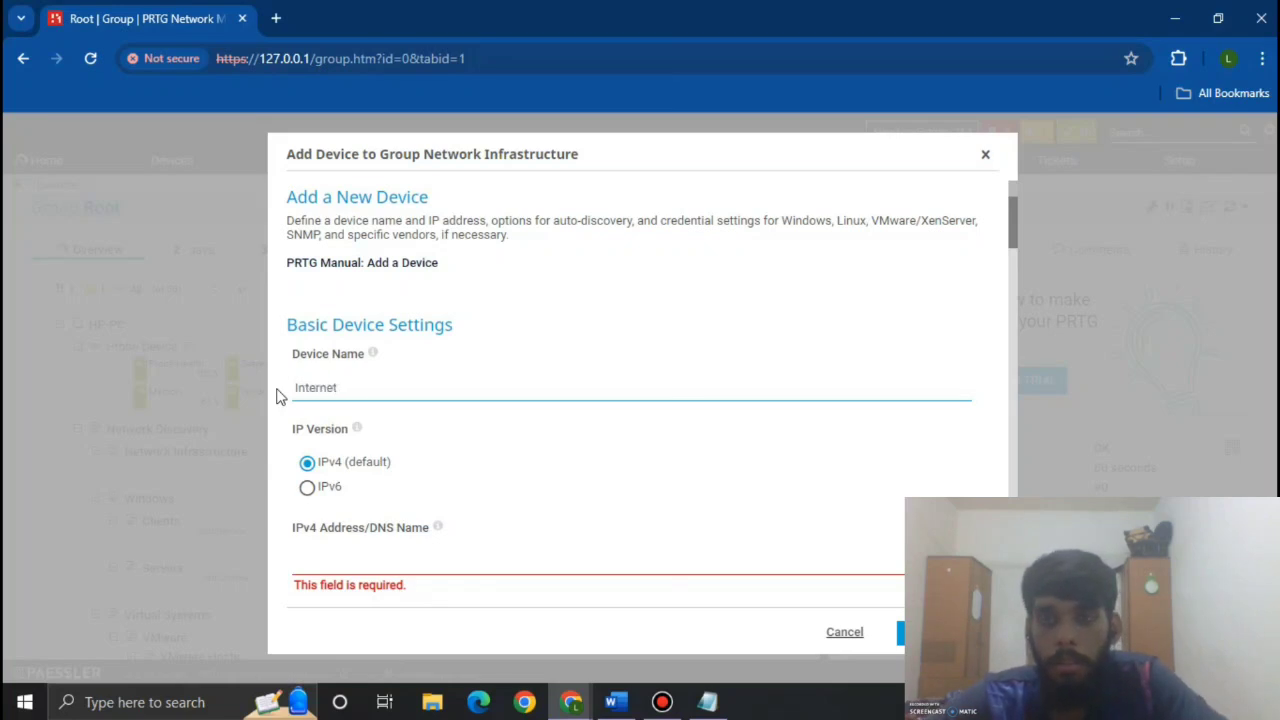
type("et")
Step: Enter IPv4 address 192.168.137.38 and confirm creating the device
scroll(366, 423, "down", 1)
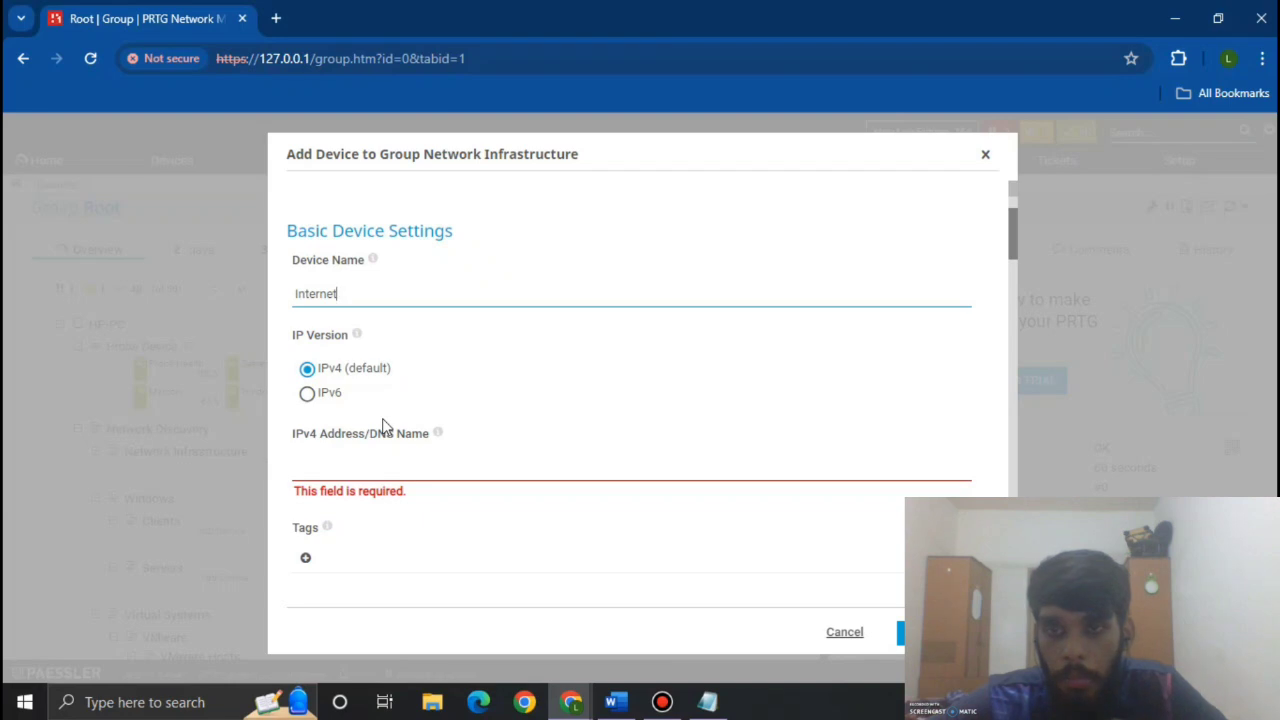
left_click(413, 462)
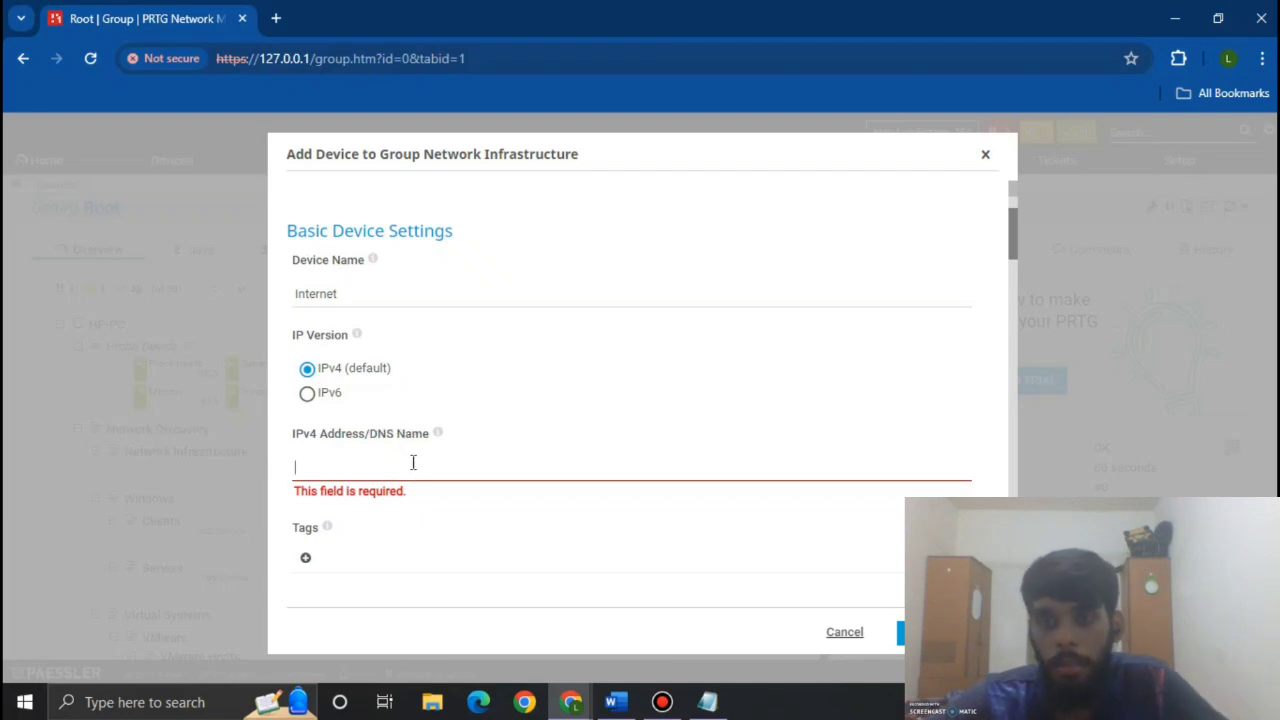
type("19")
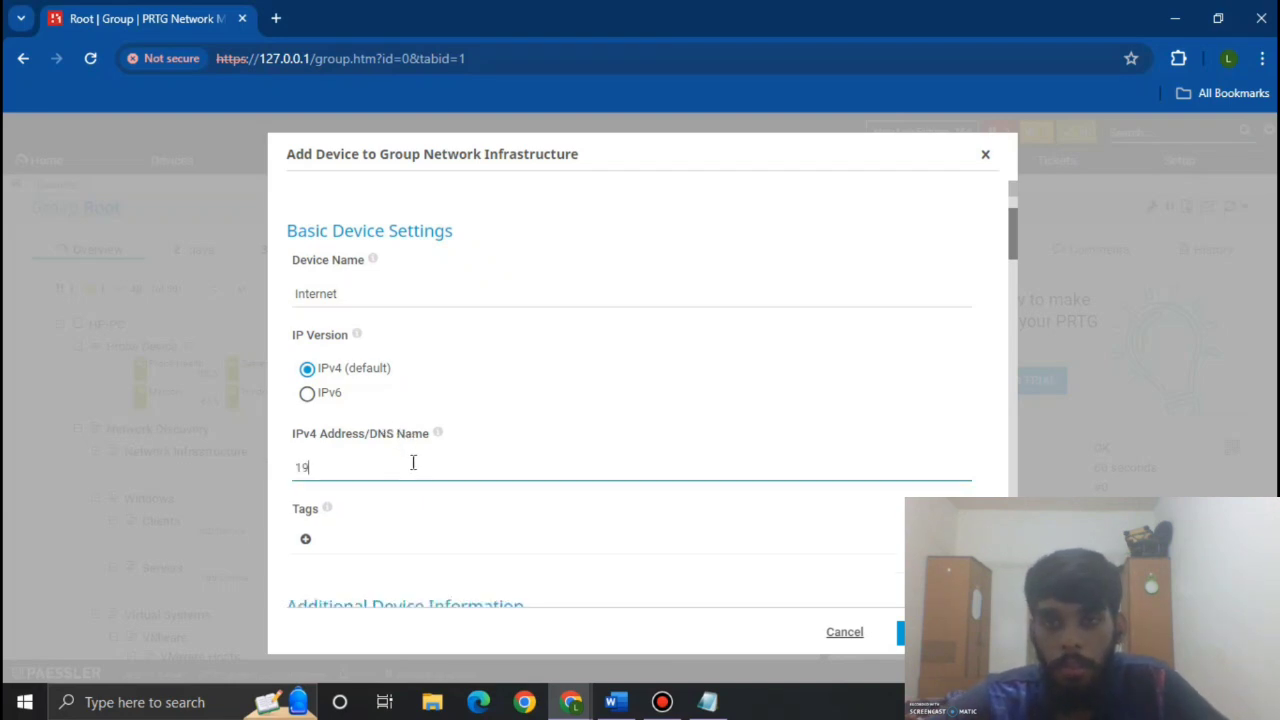
type("2.168.137")
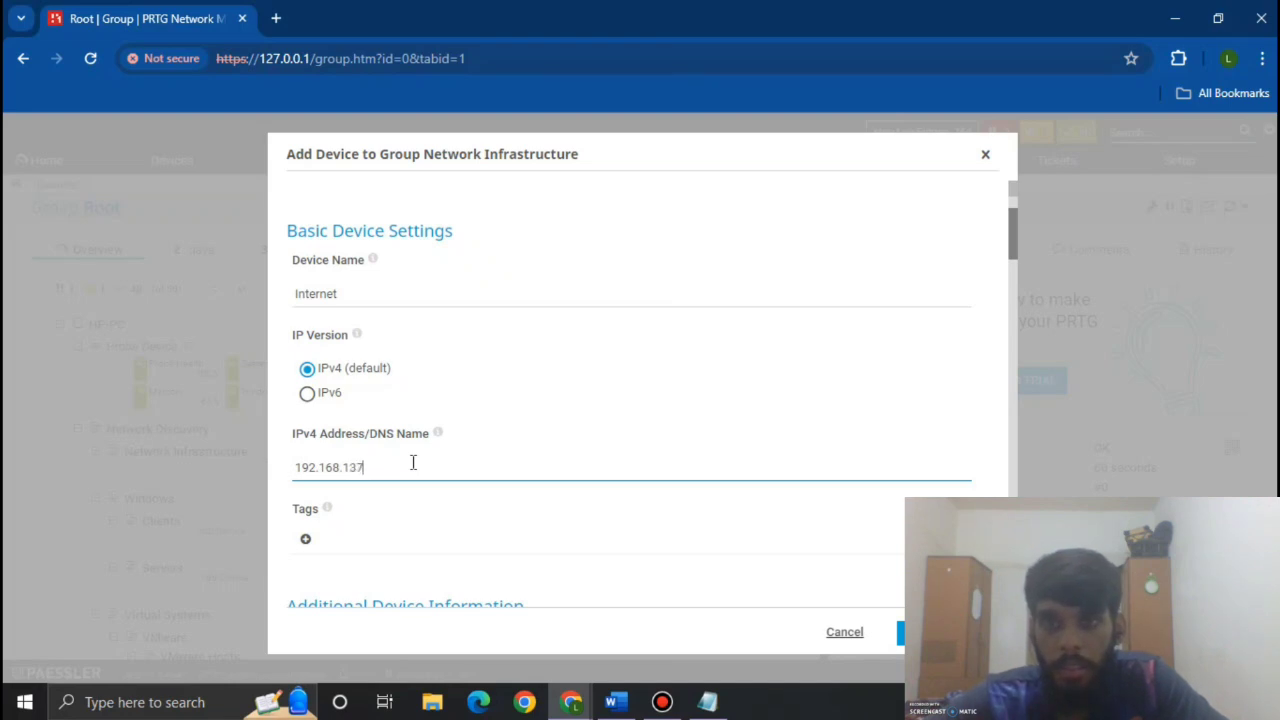
type(".38")
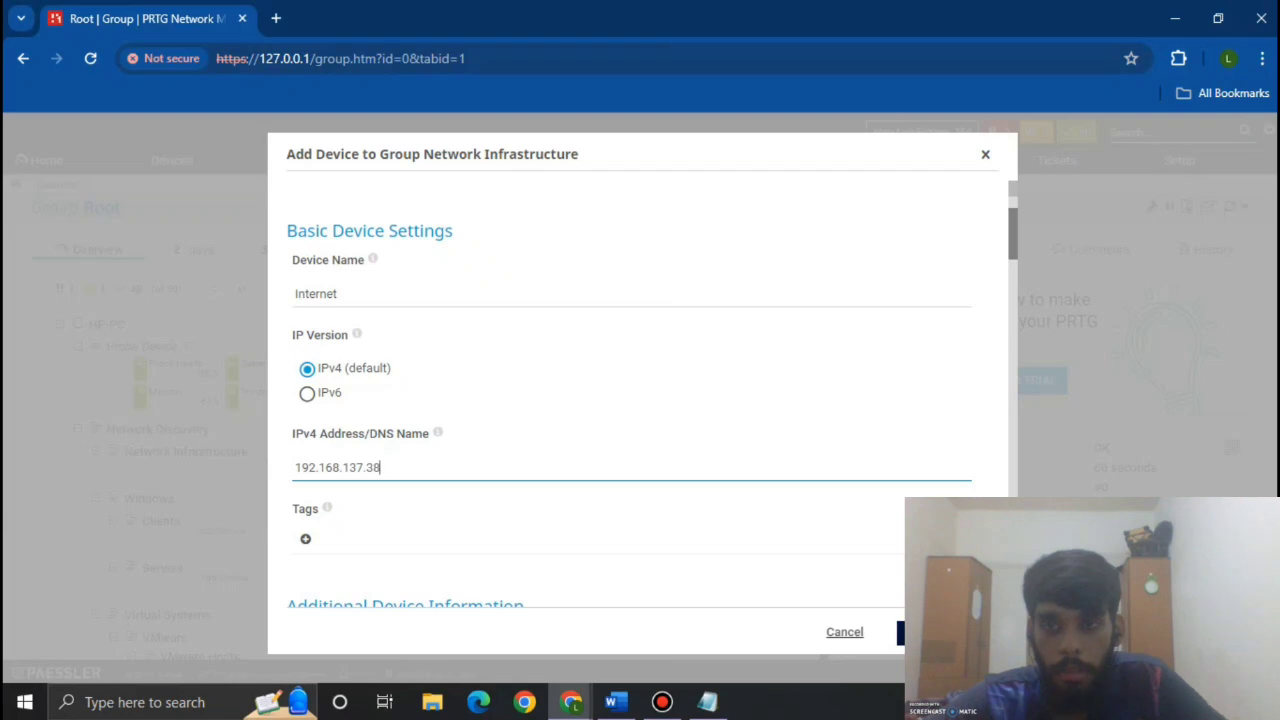
scroll(697, 524, "down", 10)
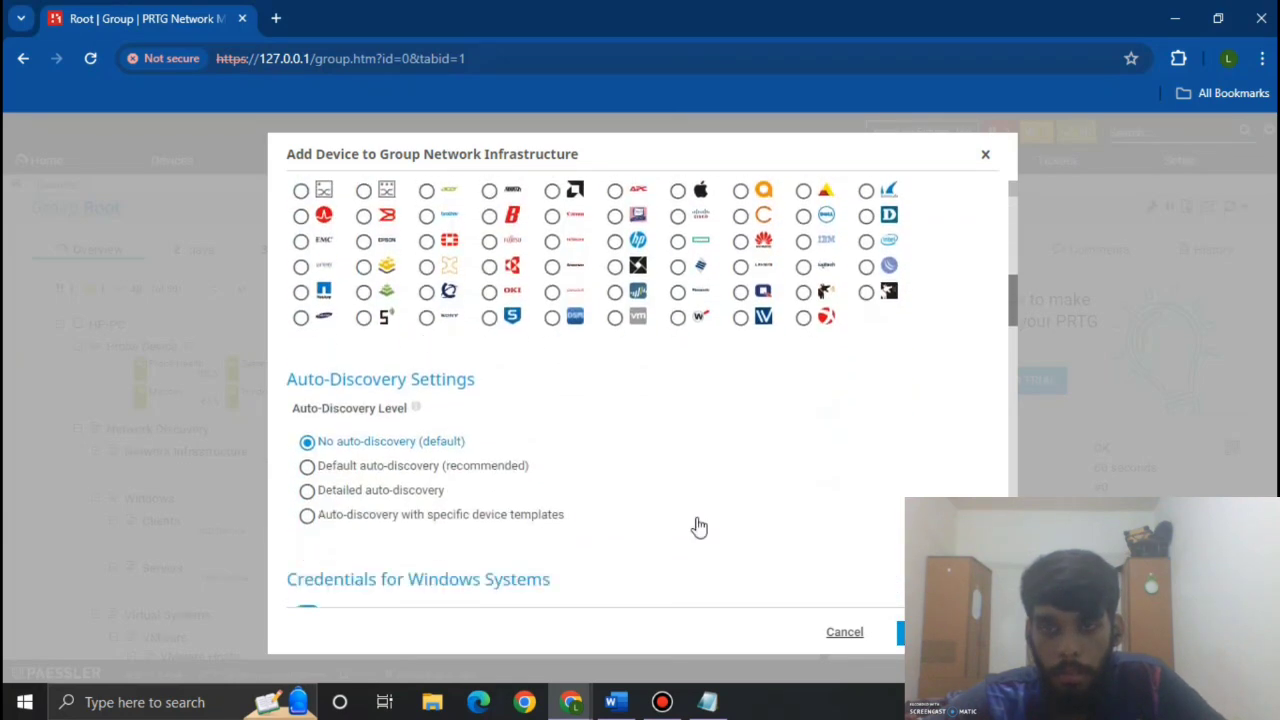
scroll(698, 525, "down", 5)
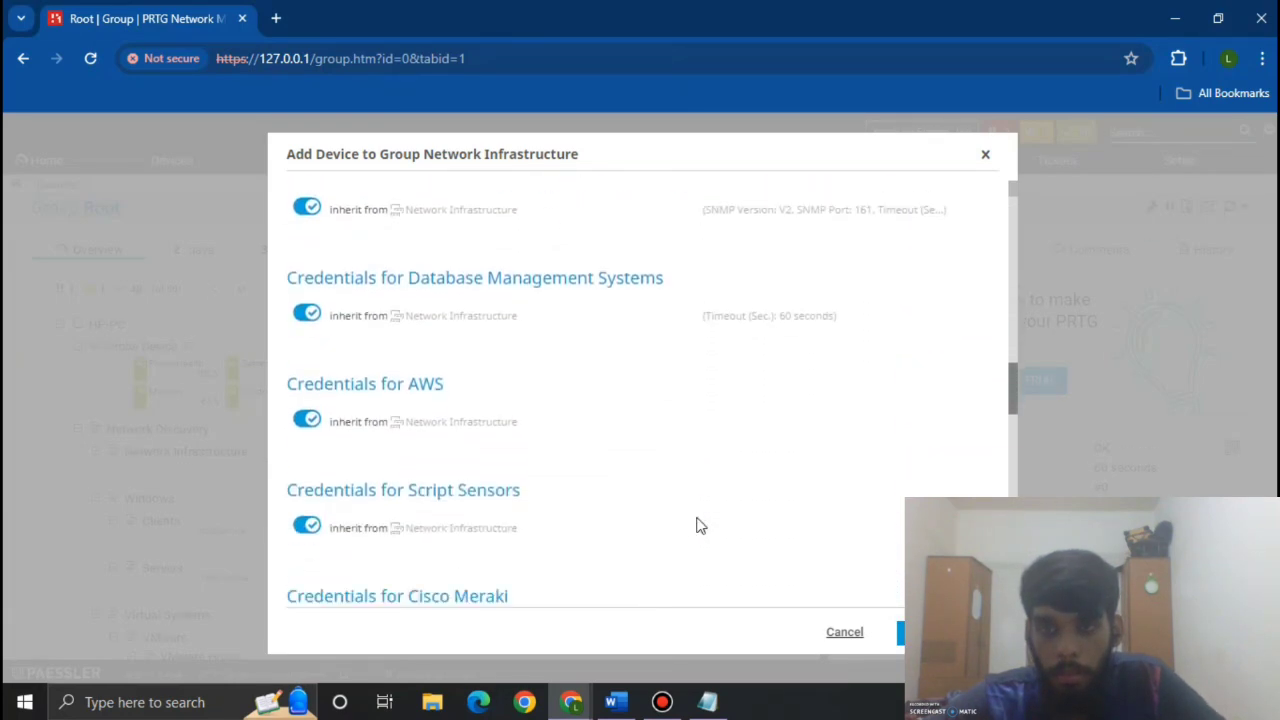
scroll(698, 525, "down", 7)
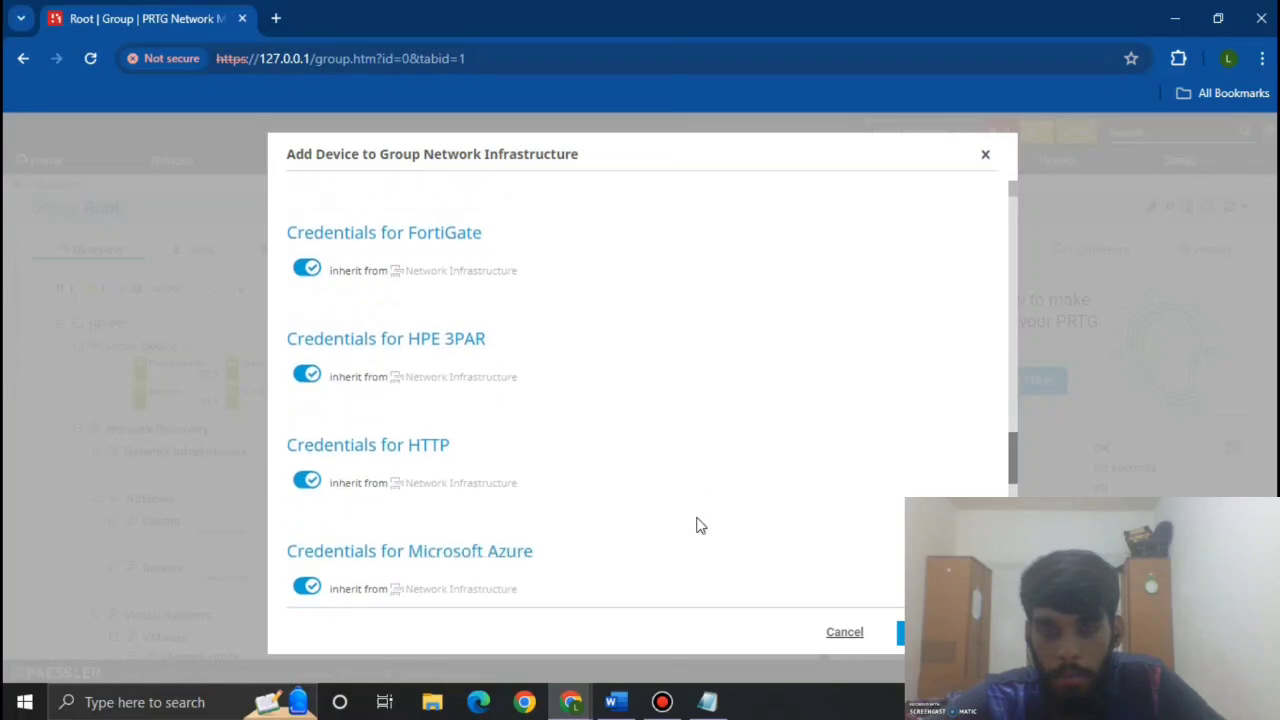
scroll(700, 526, "down", 6)
scroll(700, 526, "up", 12)
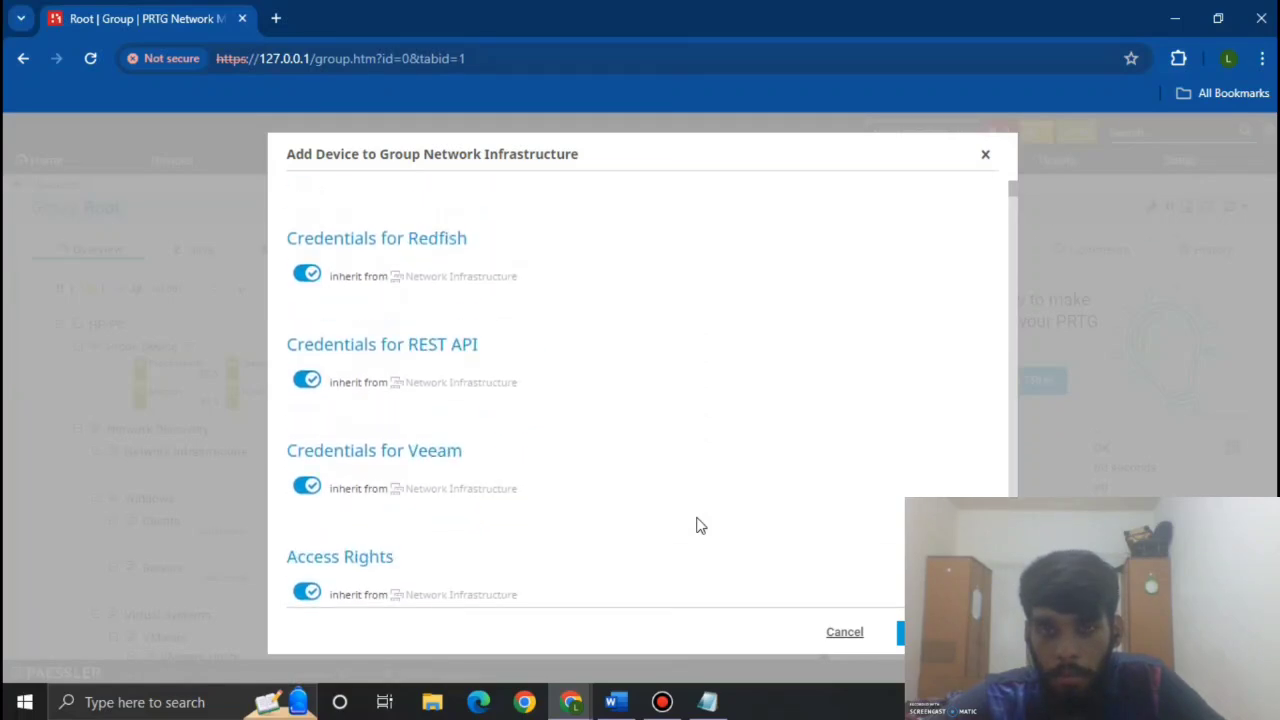
scroll(700, 526, "up", 6)
scroll(700, 526, "down", 14)
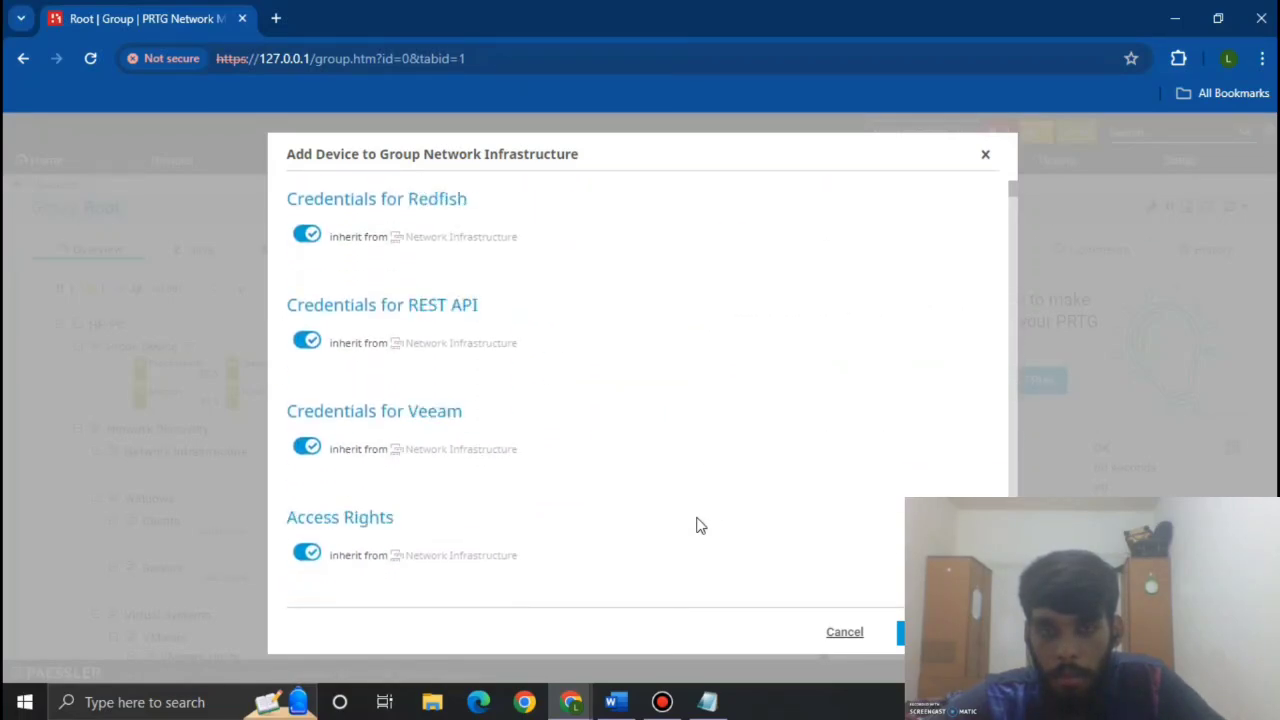
scroll(700, 526, "up", 4)
scroll(700, 526, "up", 15)
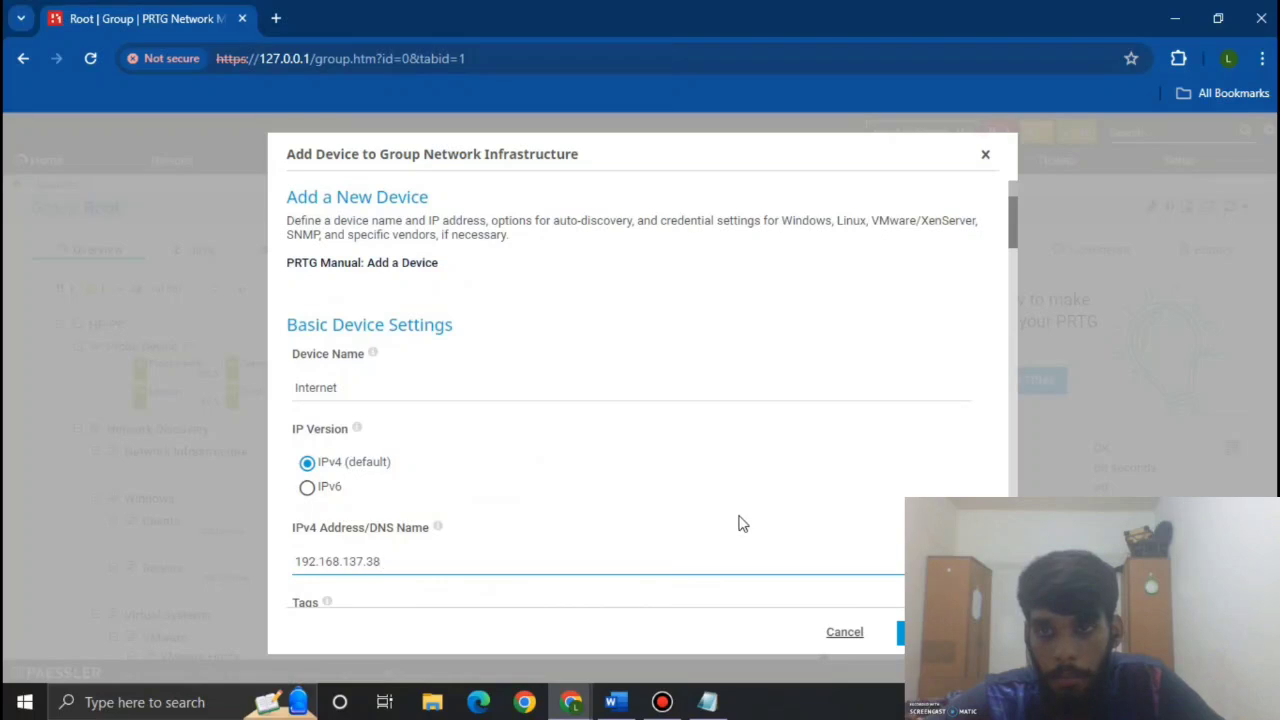
left_click(905, 632)
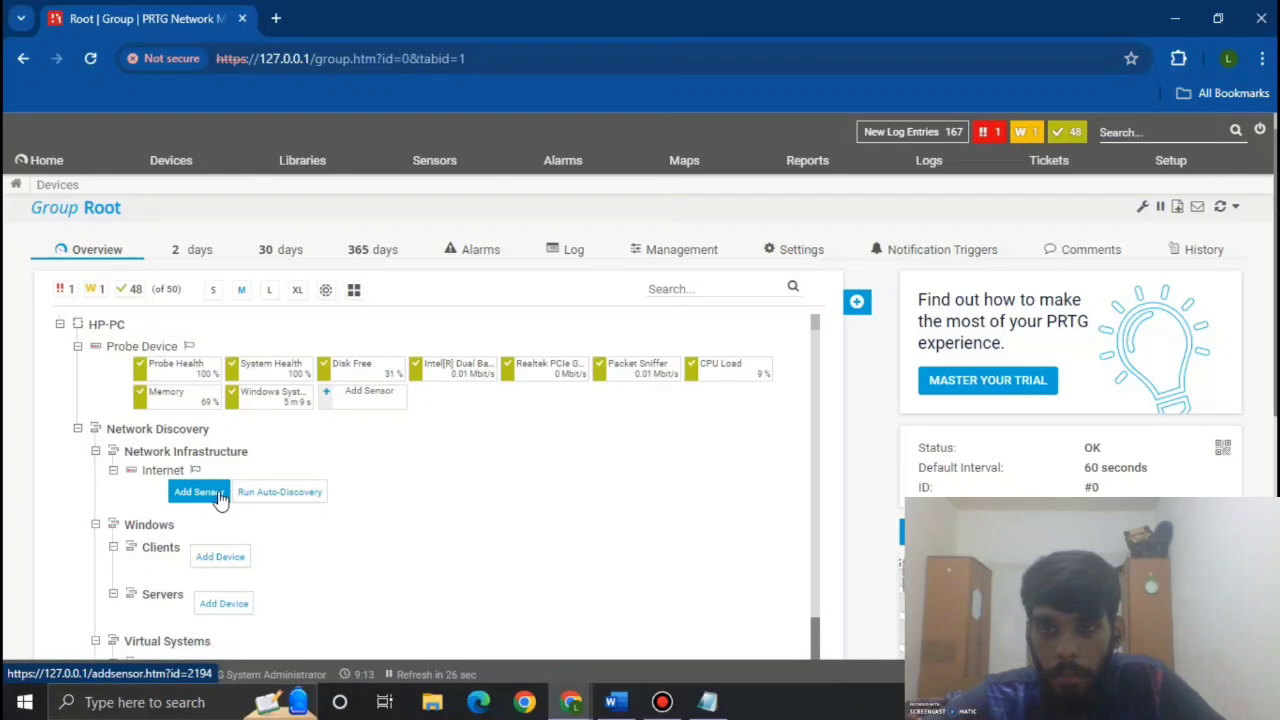
Step: Pick the HTTP sensor type for a new sensor on the Internet device
left_click(198, 492)
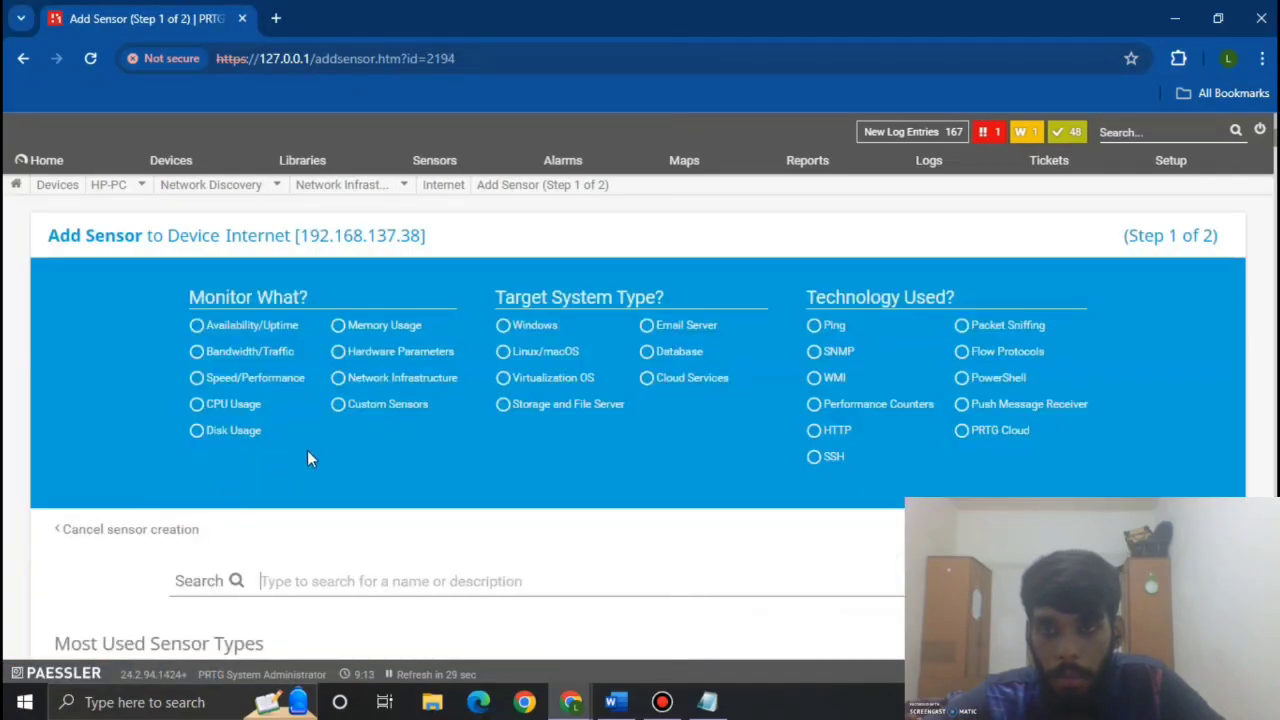
left_click(358, 485)
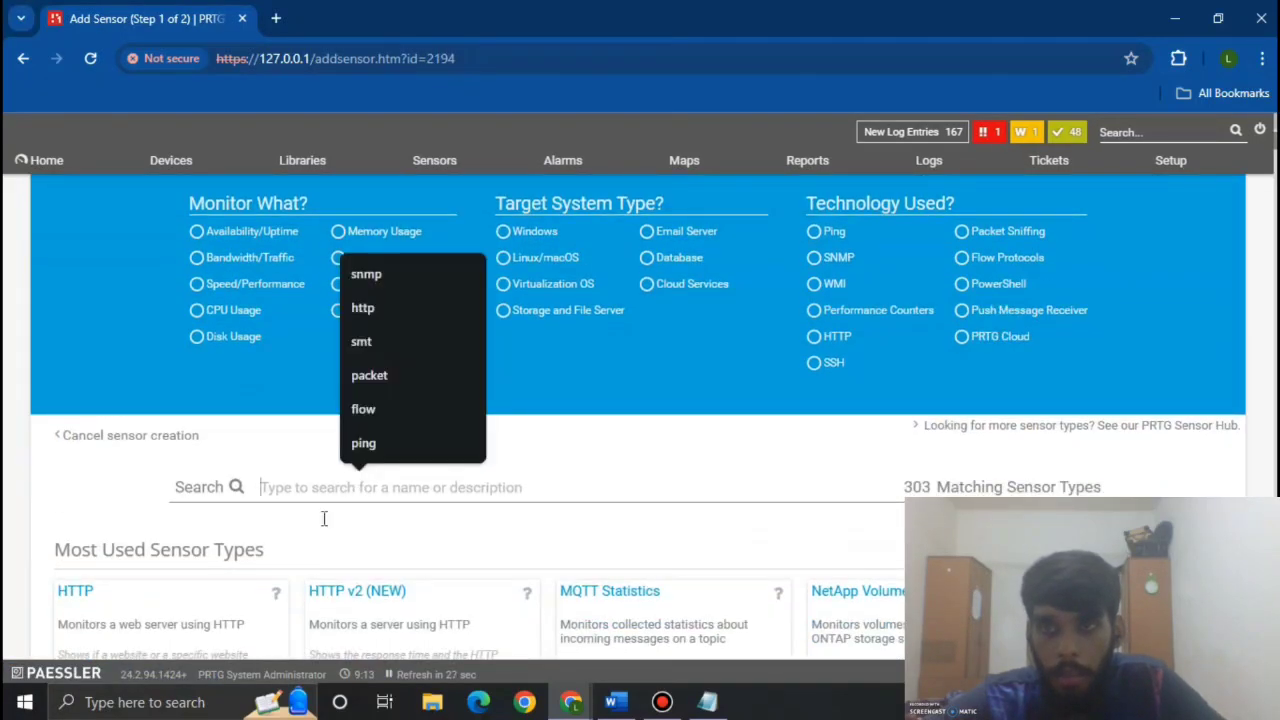
scroll(324, 518, "down", 3)
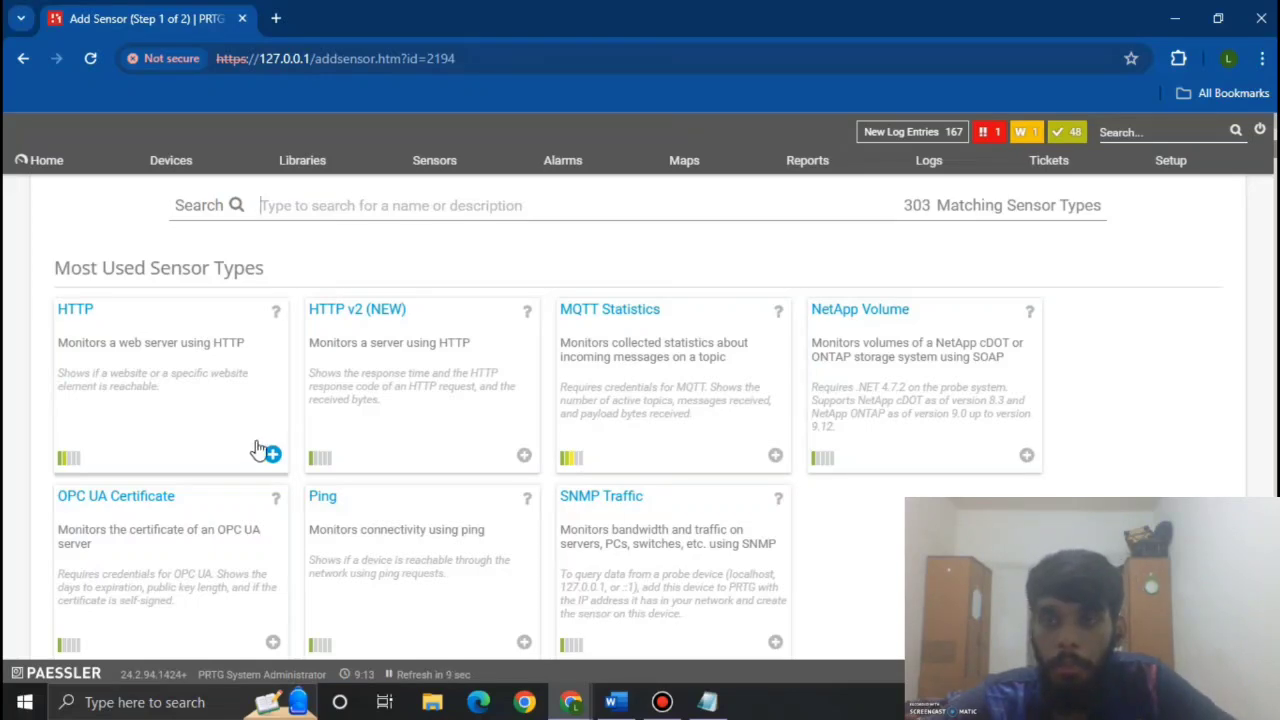
left_click(271, 453)
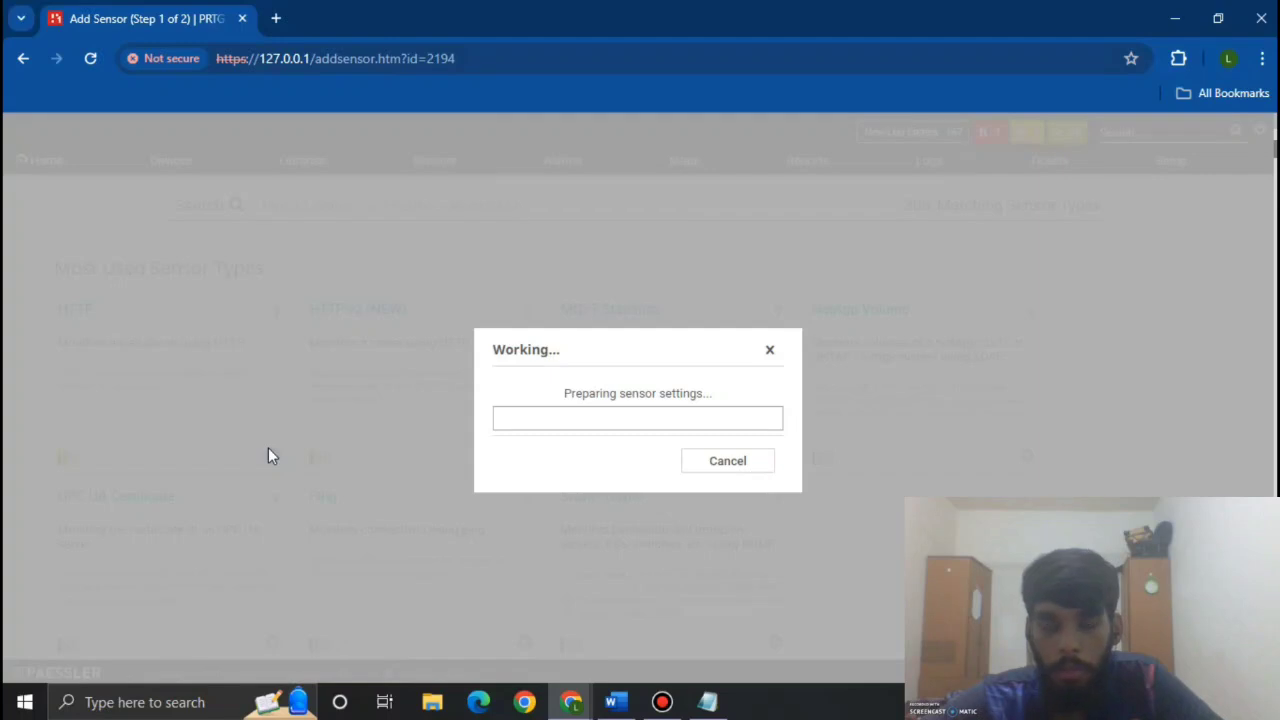
scroll(268, 455, "down", 3)
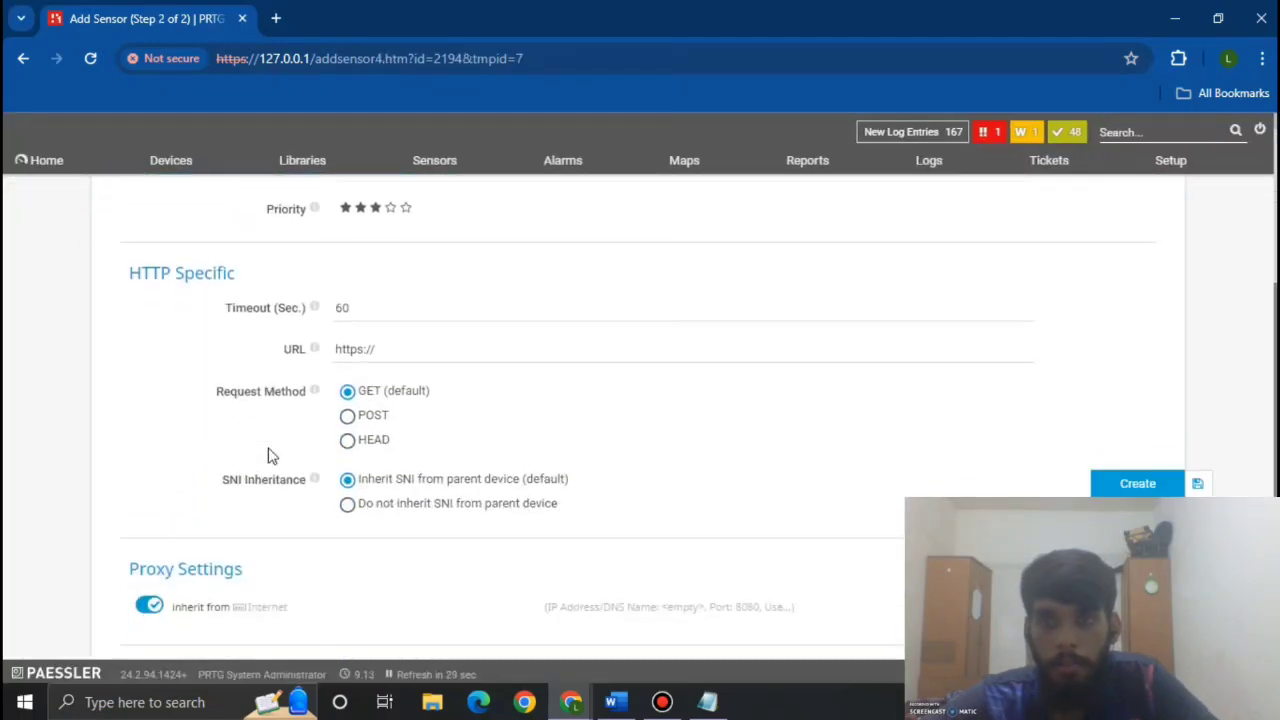
left_click(397, 351)
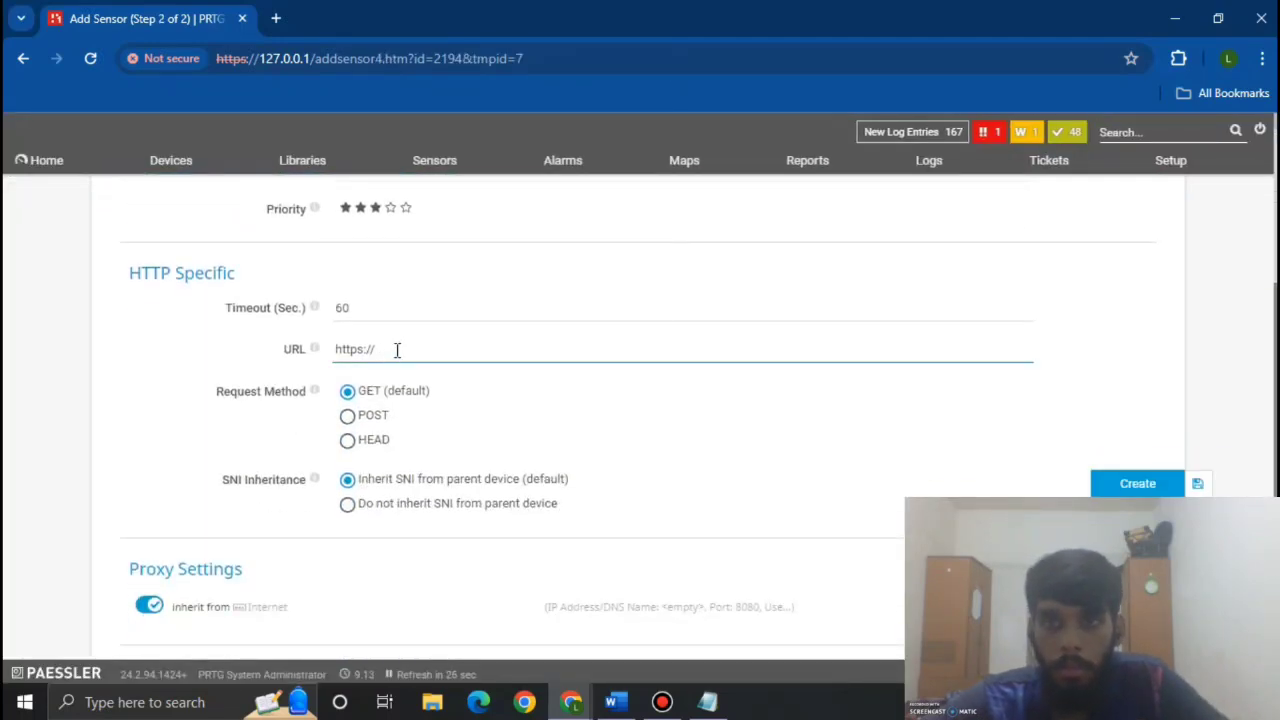
left_click_drag(397, 350, 332, 349)
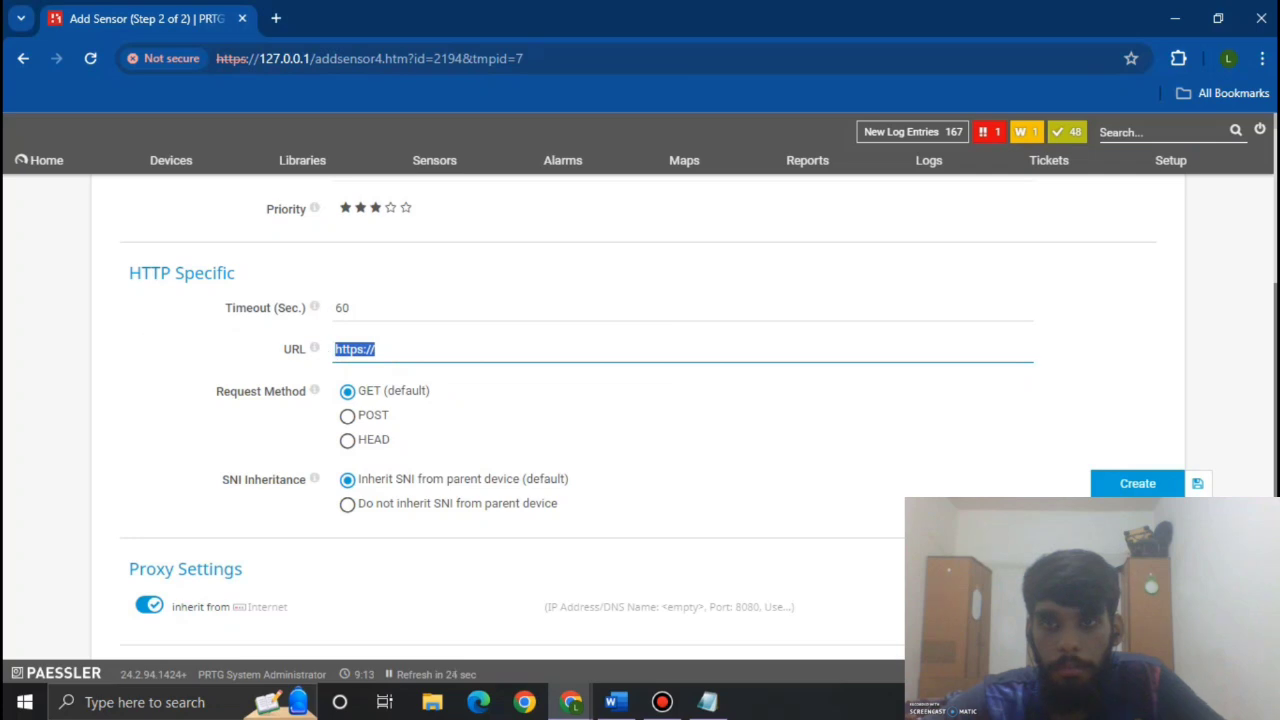
key("alt+Tab")
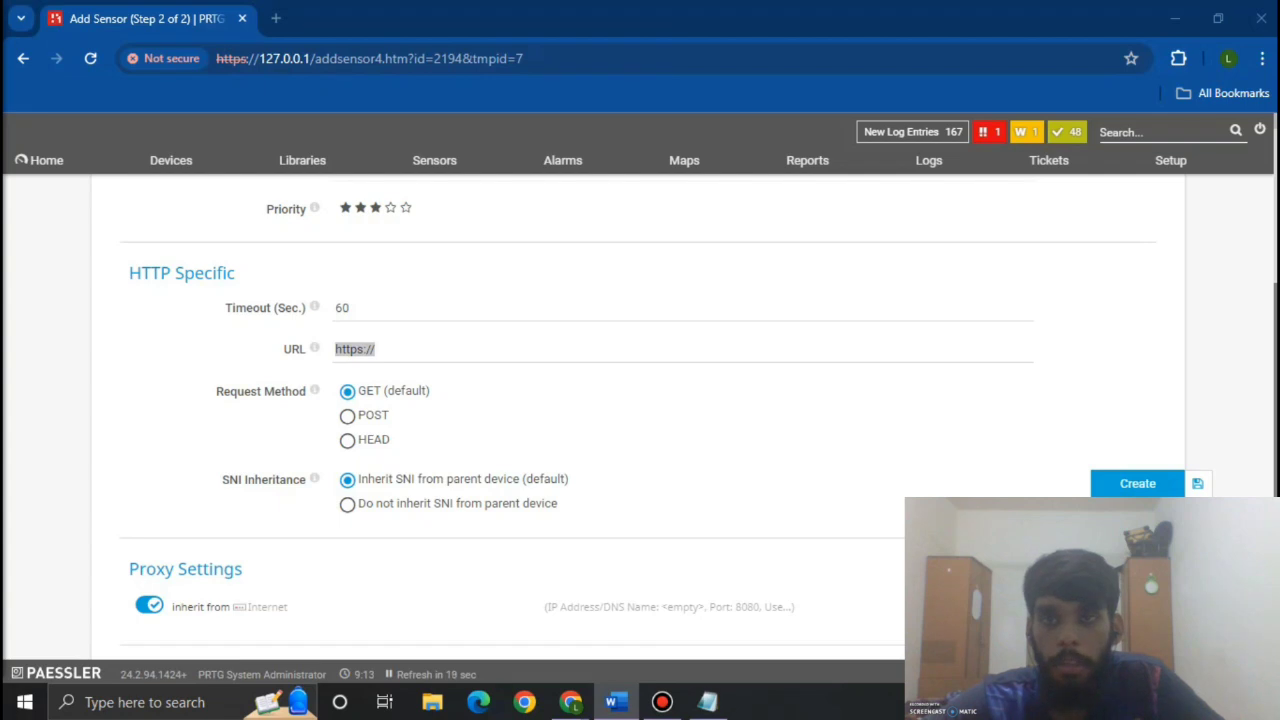
right_click(424, 352)
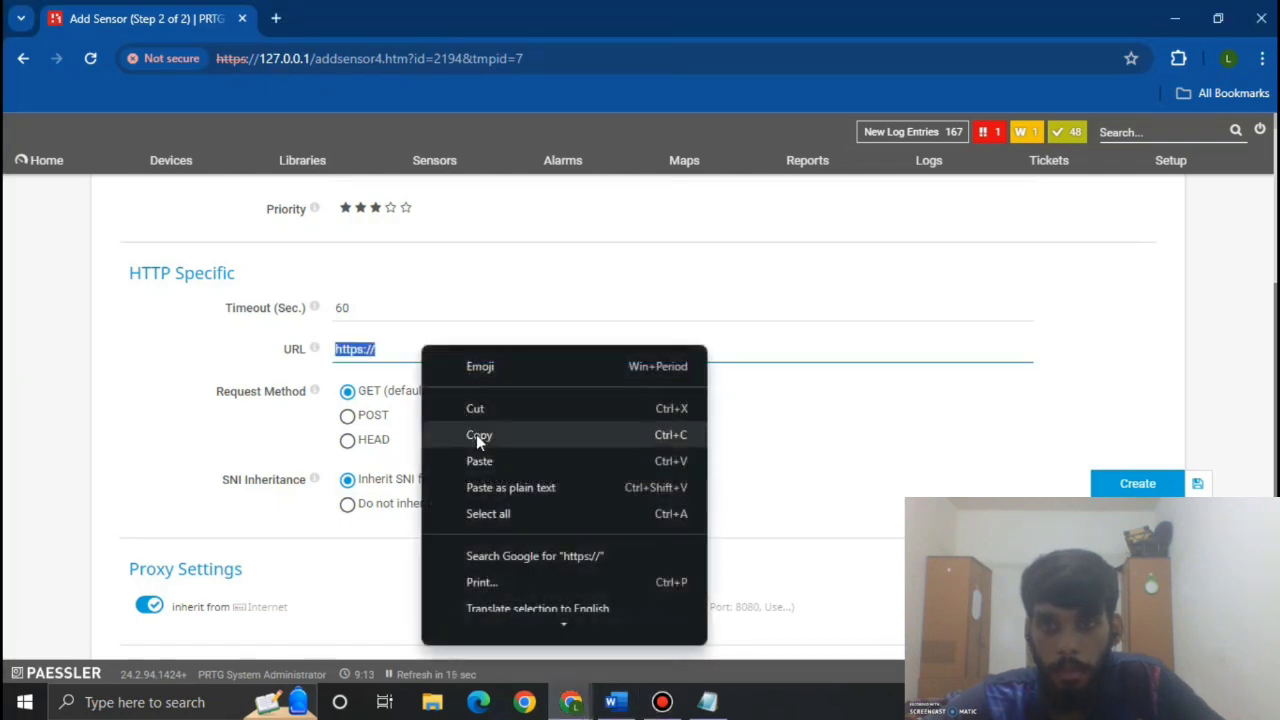
left_click(481, 453)
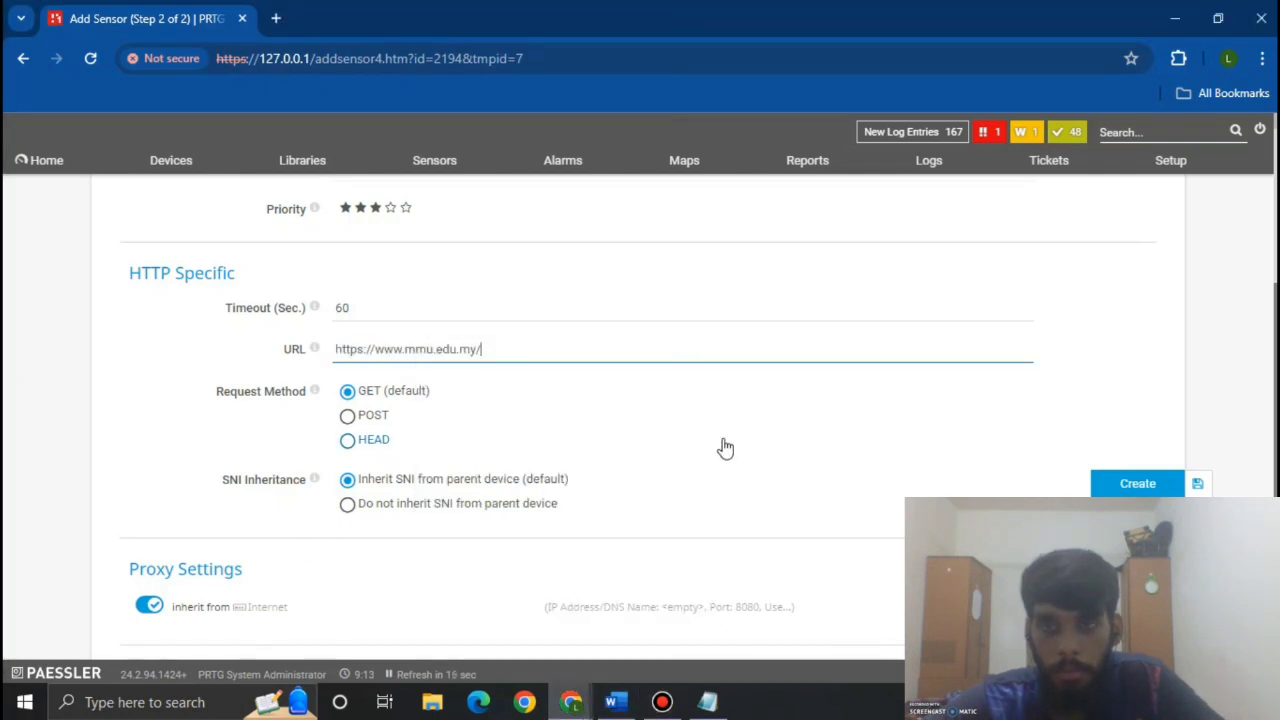
scroll(725, 448, "down", 2)
scroll(725, 448, "up", 1)
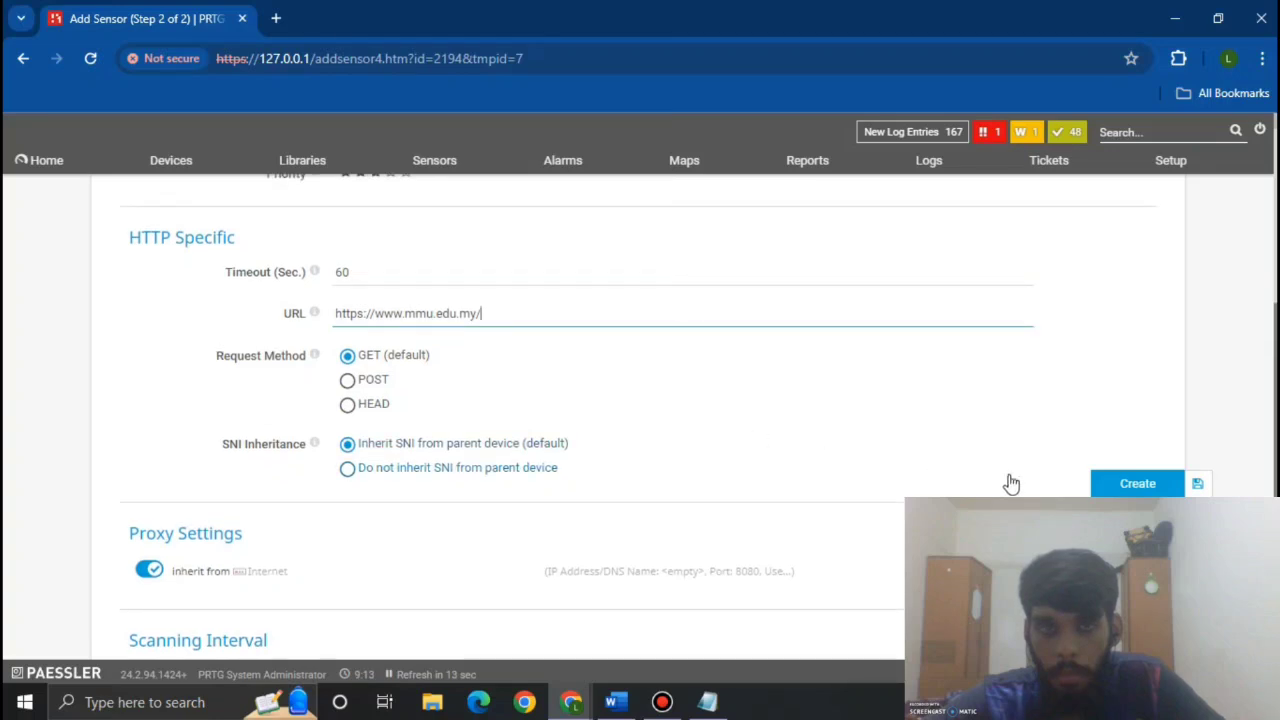
left_click(1111, 484)
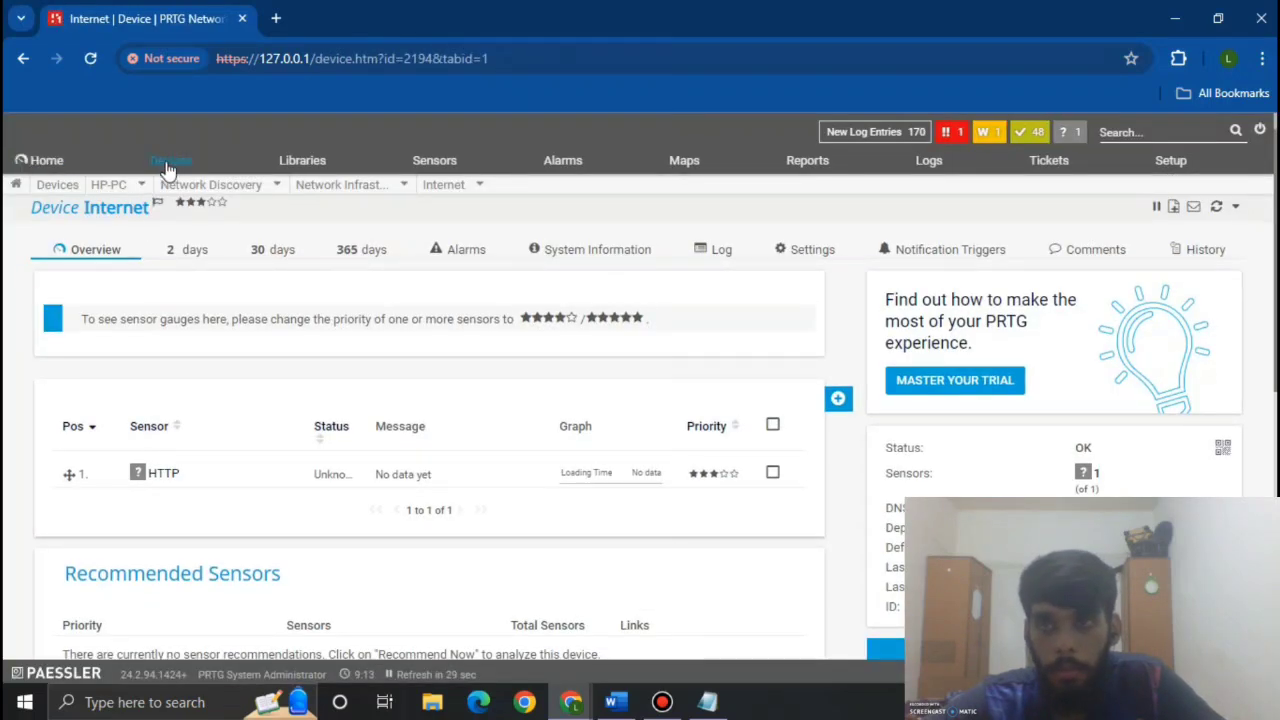
Step: From the all-devices tree, pick the HTTP v2 sensor type for the Internet device
left_click(168, 165)
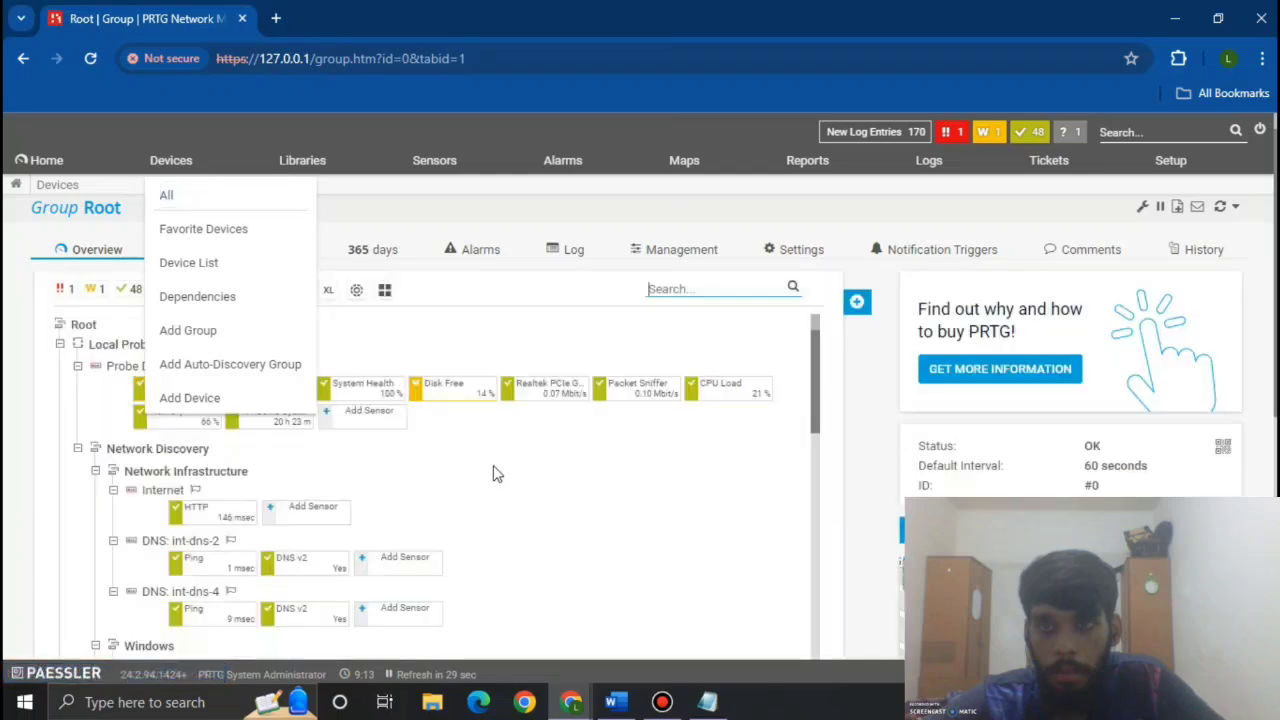
scroll(497, 473, "down", 10)
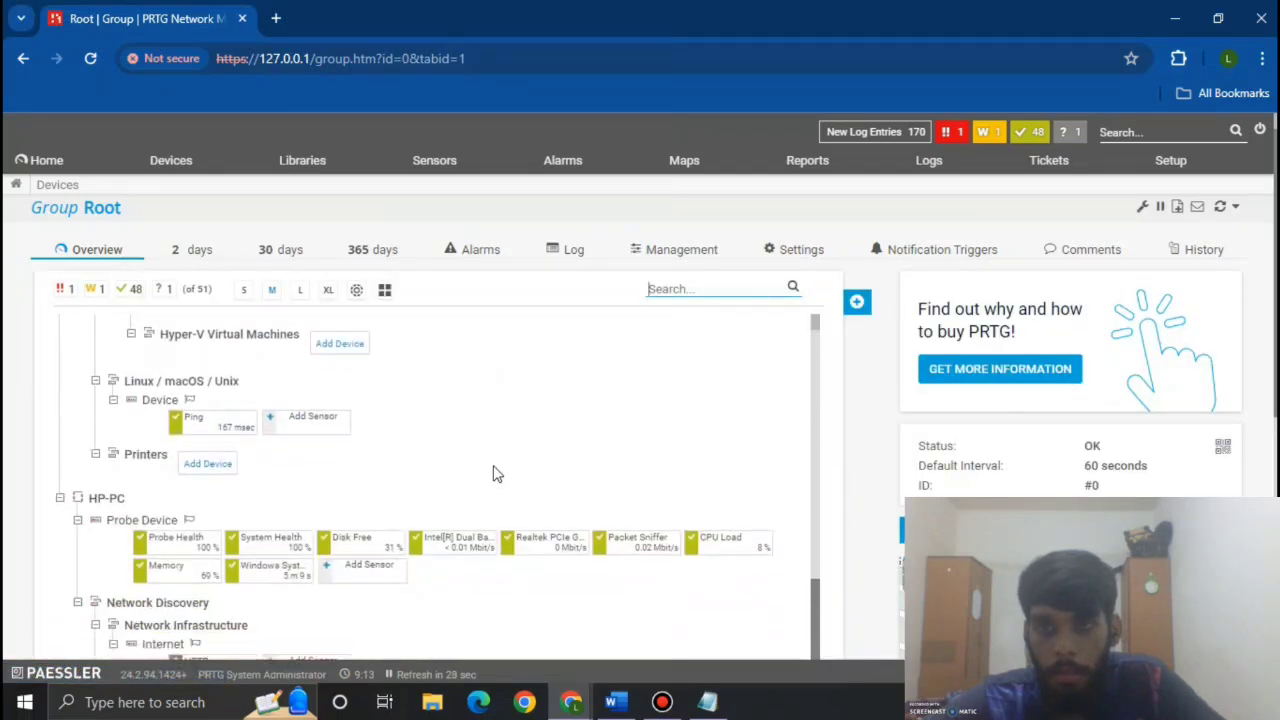
scroll(497, 473, "down", 2)
left_click(313, 477)
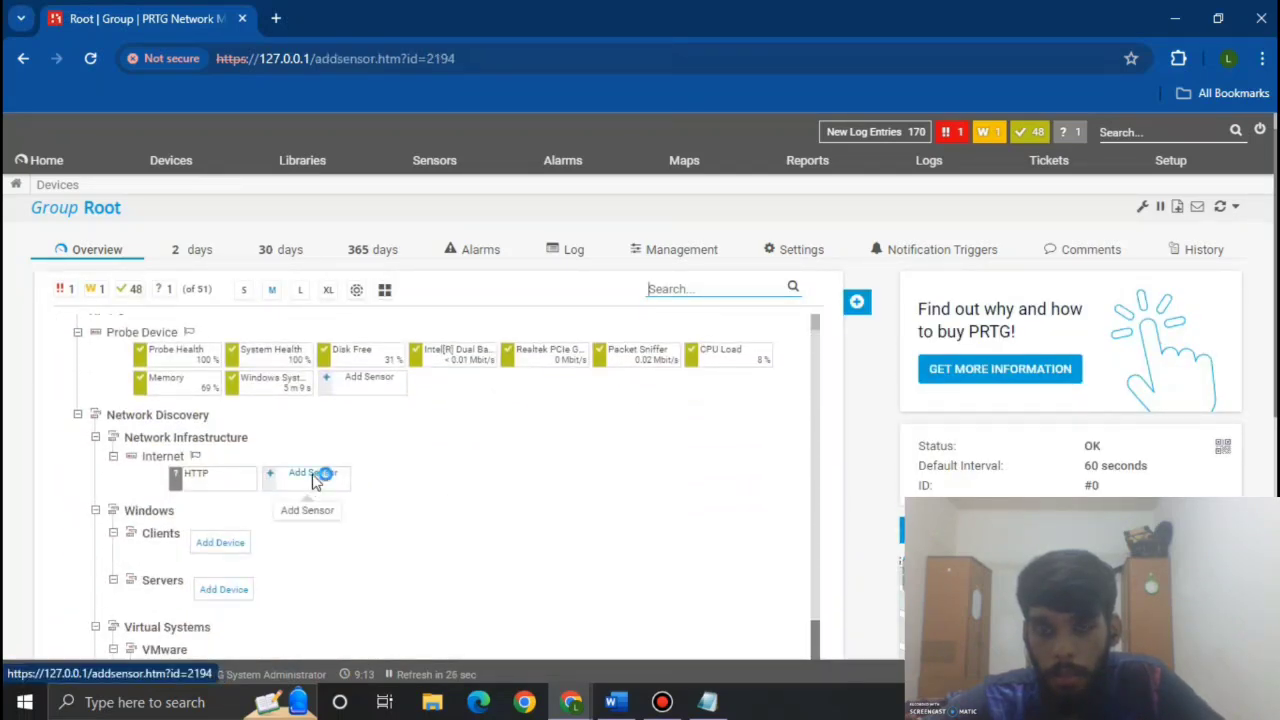
scroll(312, 474, "down", 4)
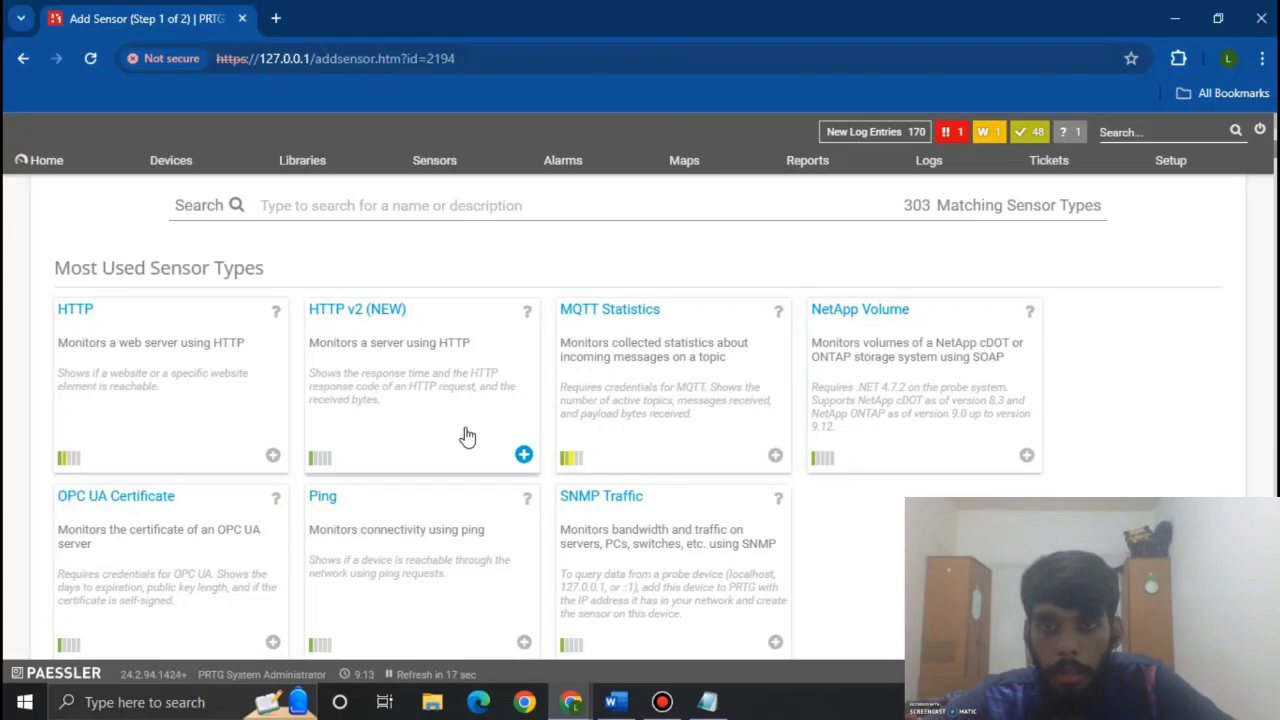
left_click(467, 436)
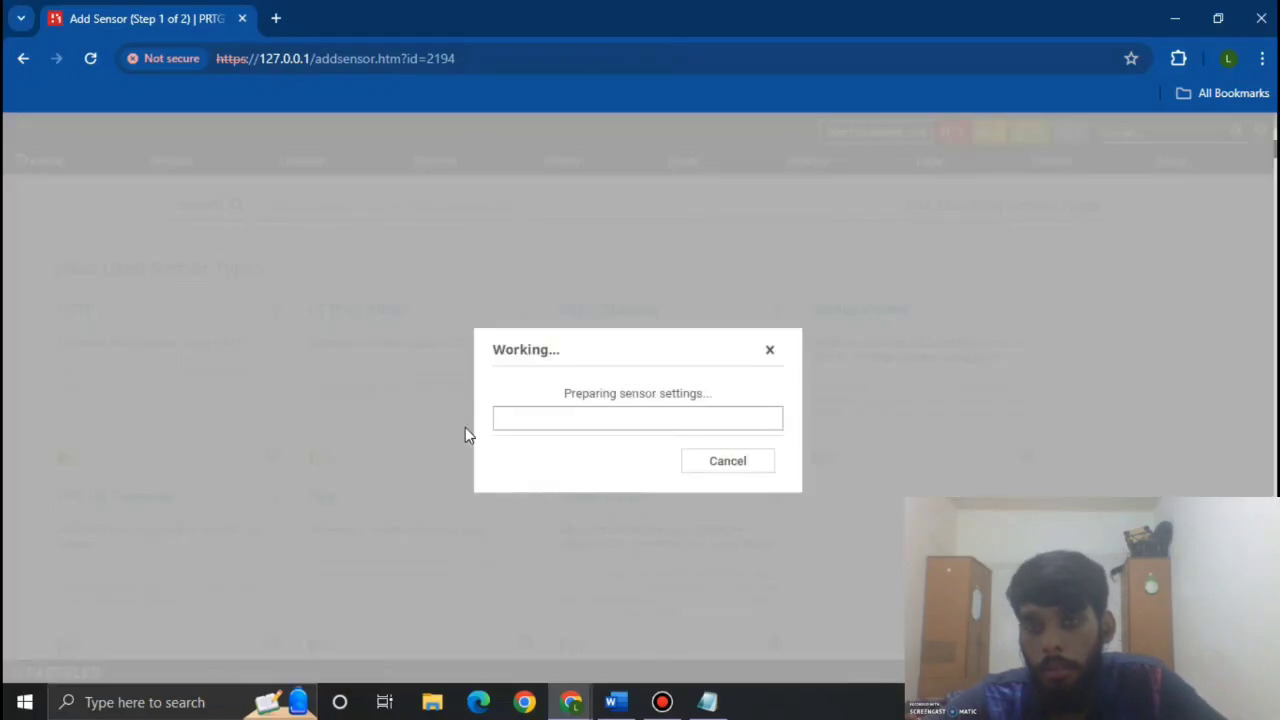
scroll(465, 436, "down", 3)
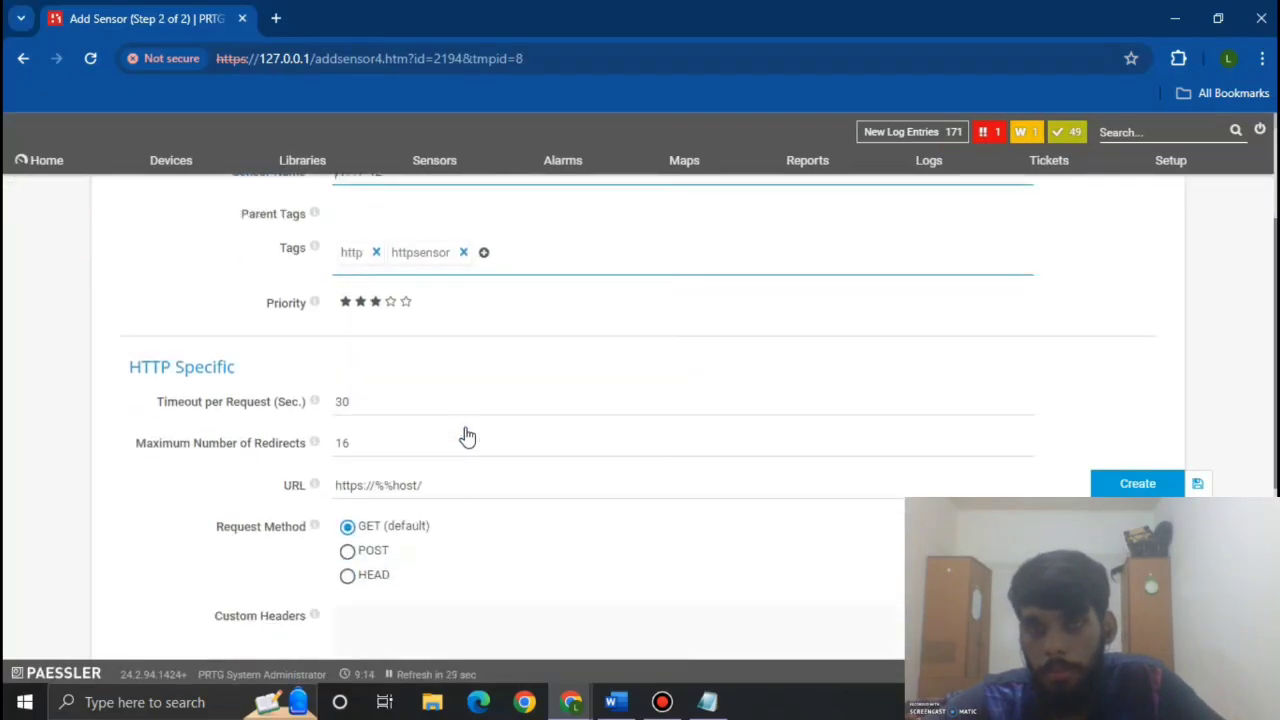
left_click(446, 393)
left_click_drag(446, 393, 338, 392)
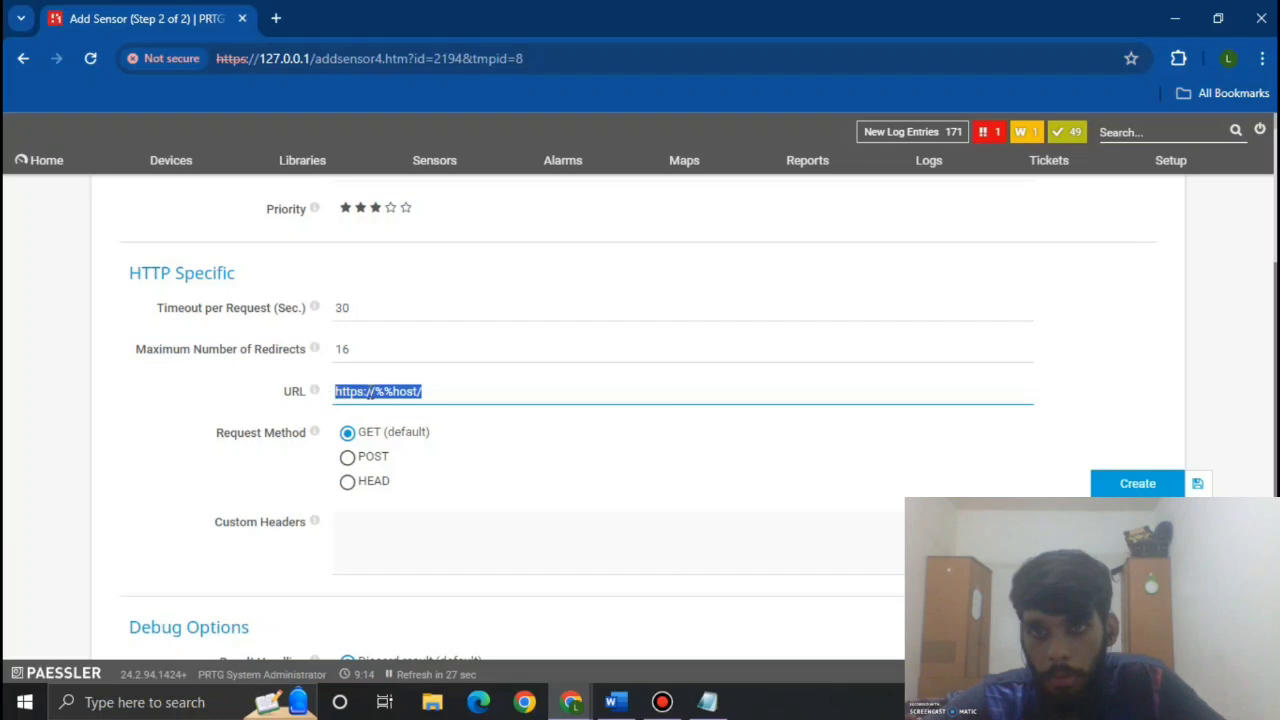
right_click(382, 391)
scroll(474, 249, "down", 1)
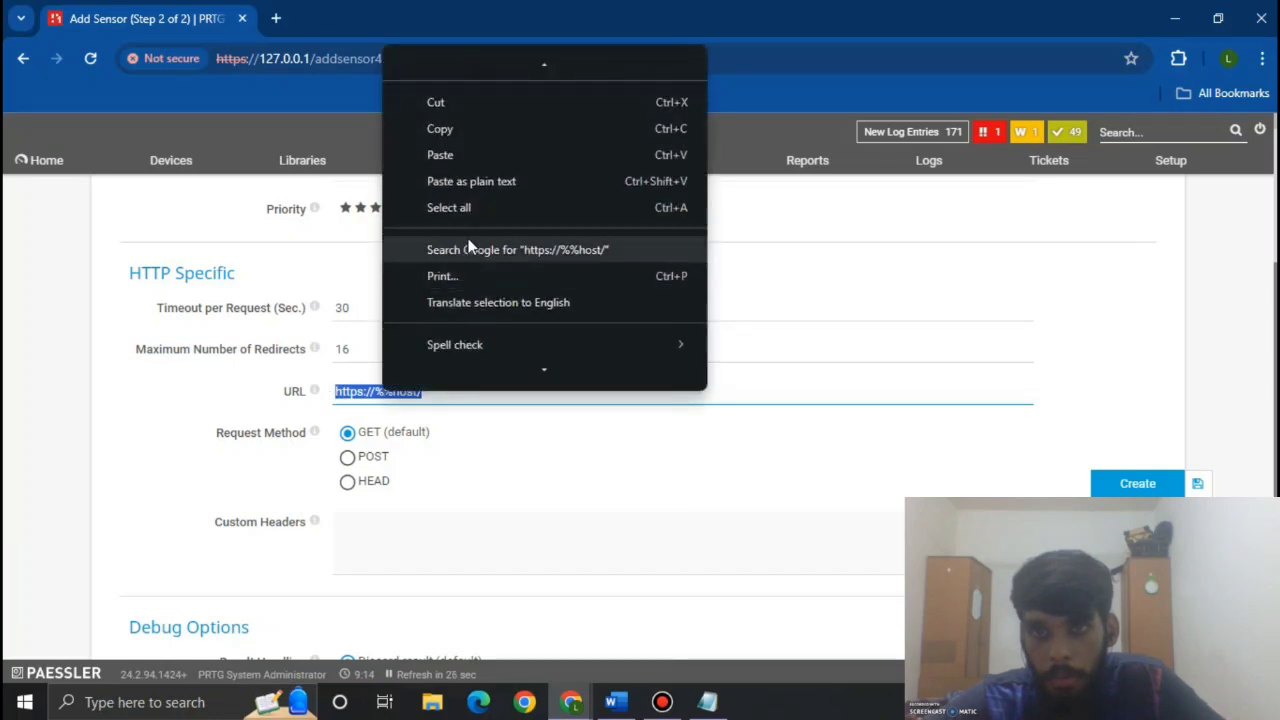
left_click(440, 155)
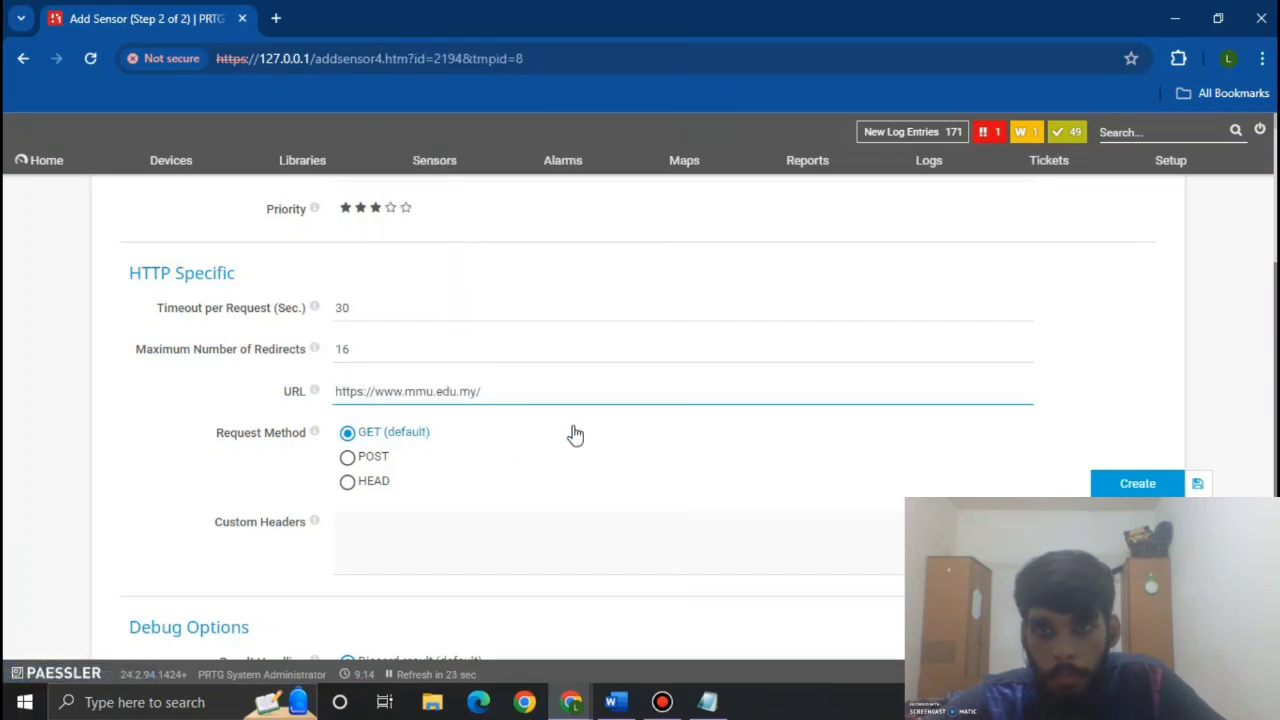
scroll(575, 435, "down", 3)
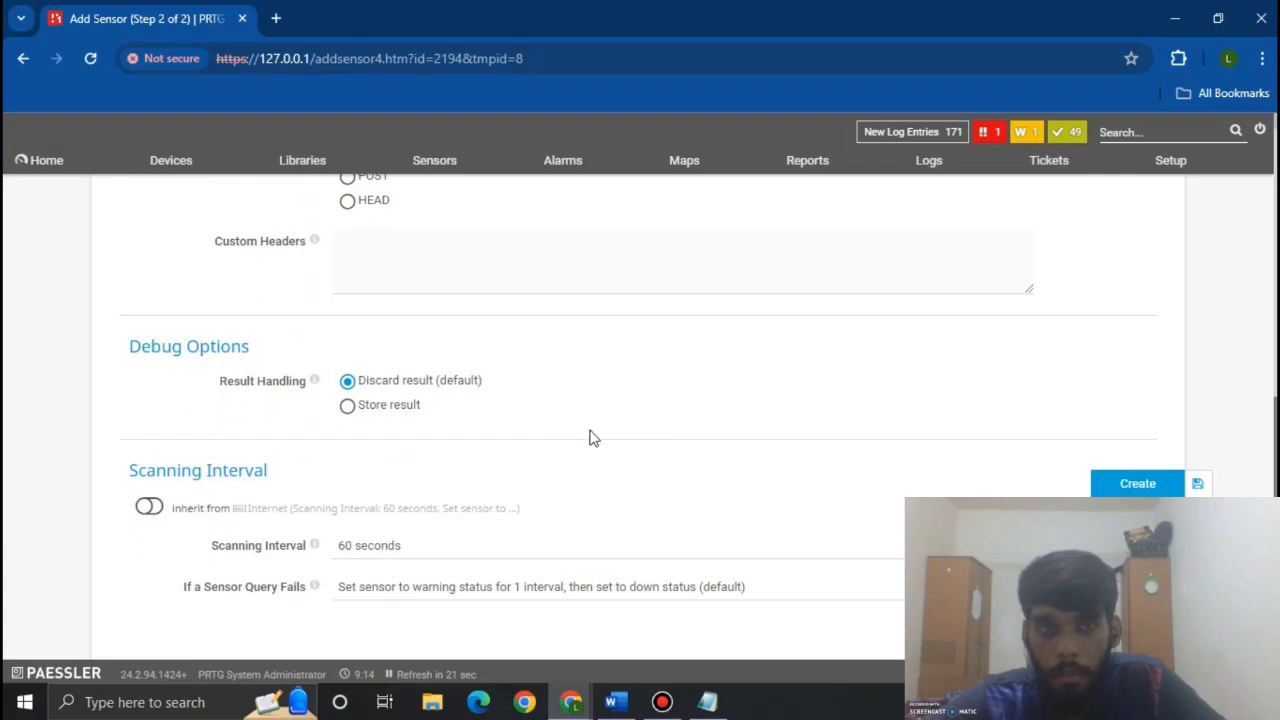
scroll(580, 435, "up", 5)
scroll(590, 437, "up", 1)
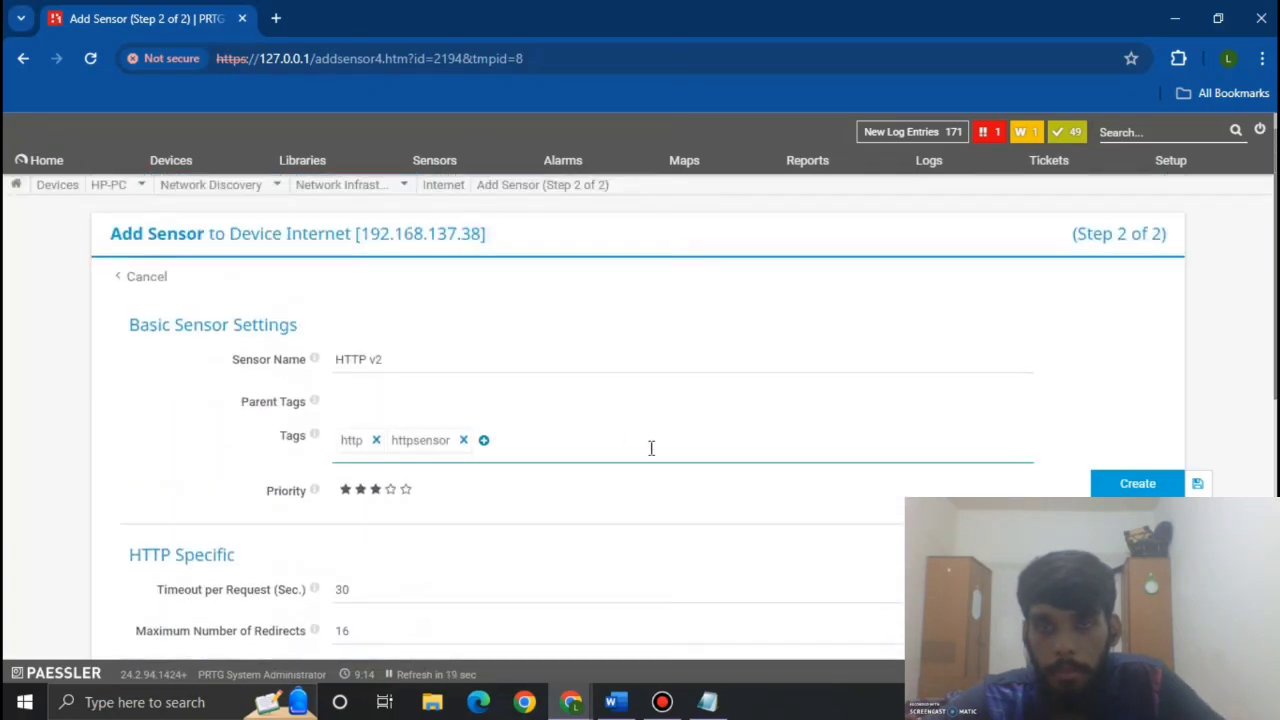
left_click(1137, 484)
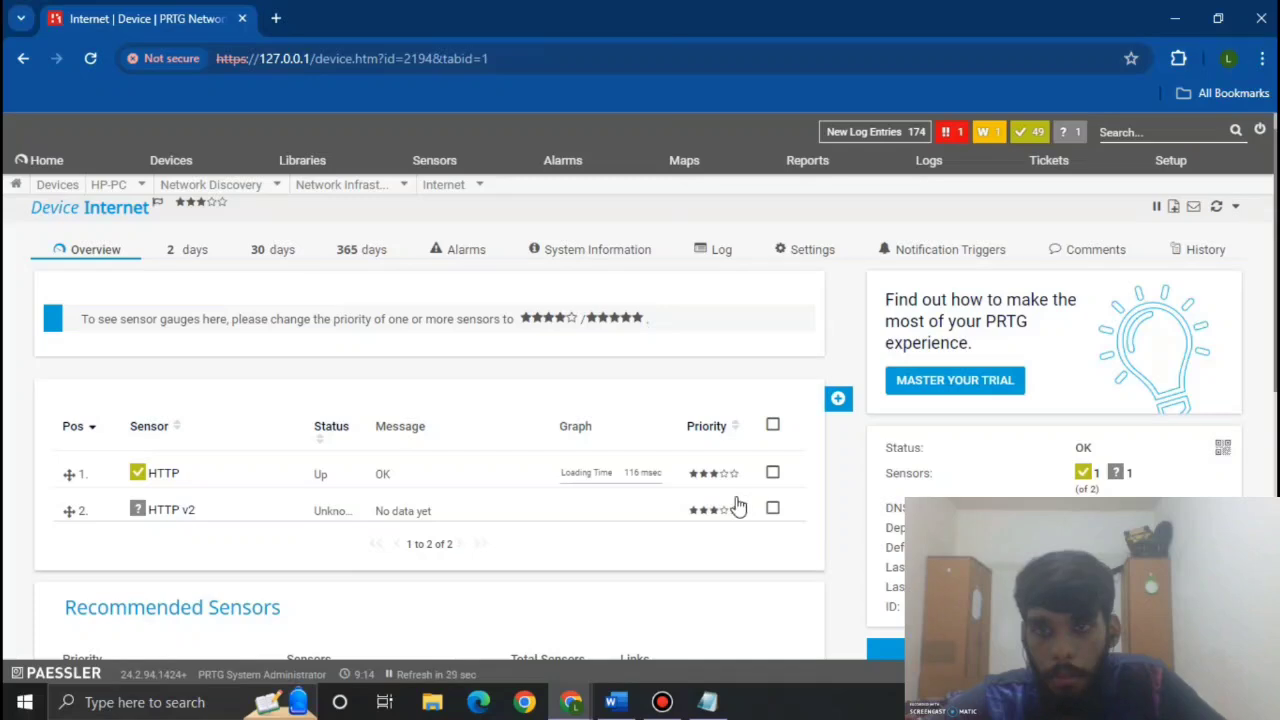
Step: Return to the all-devices tree and start a new sensor on the Internet device
left_click(172, 195)
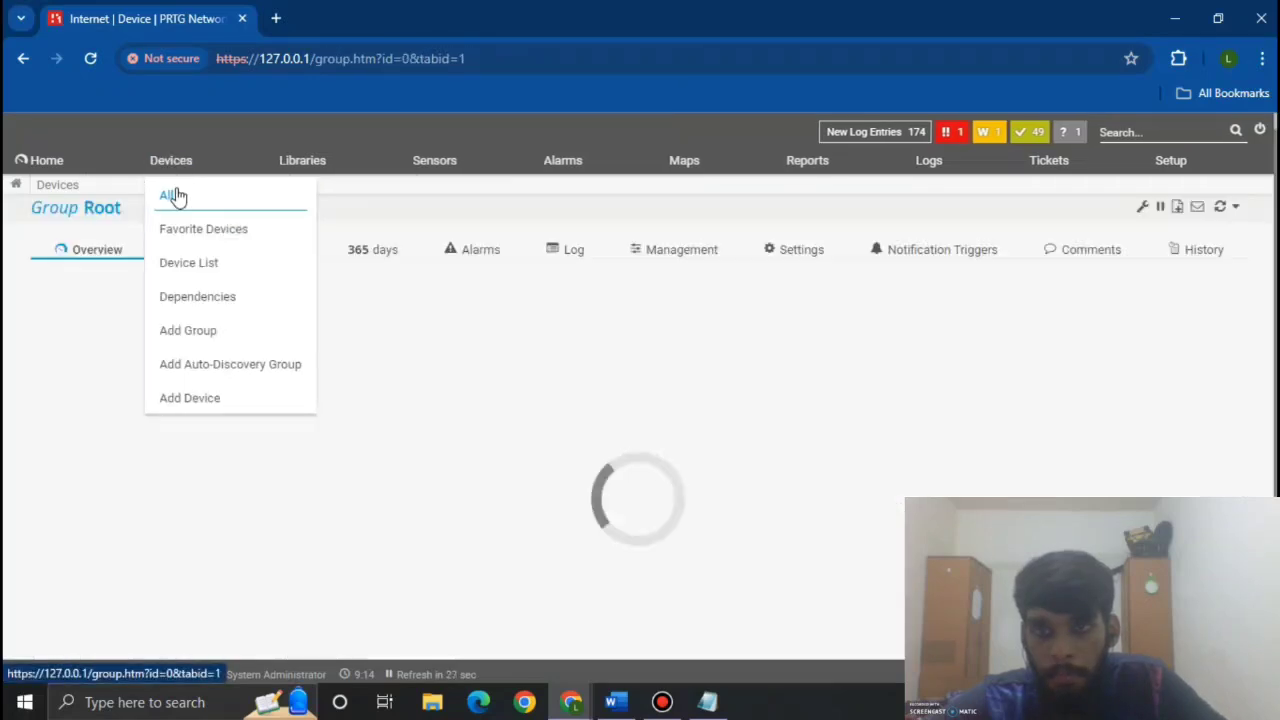
scroll(546, 477, "down", 10)
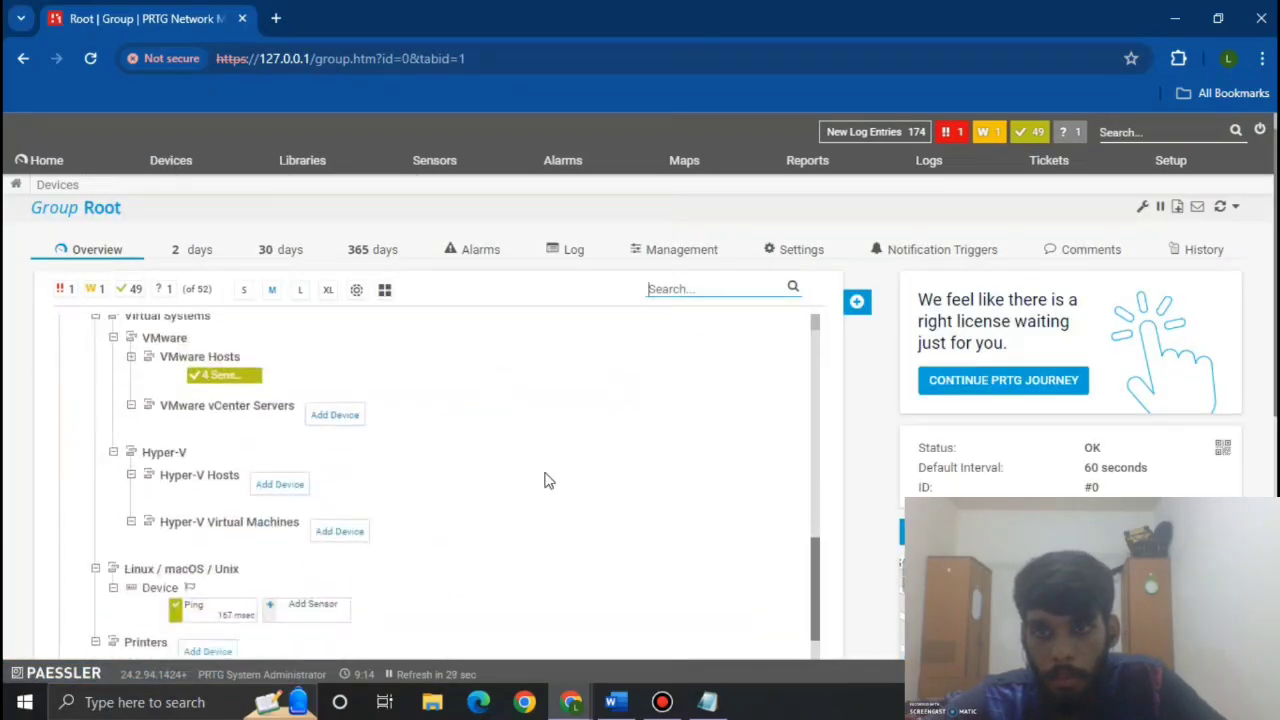
scroll(546, 477, "down", 6)
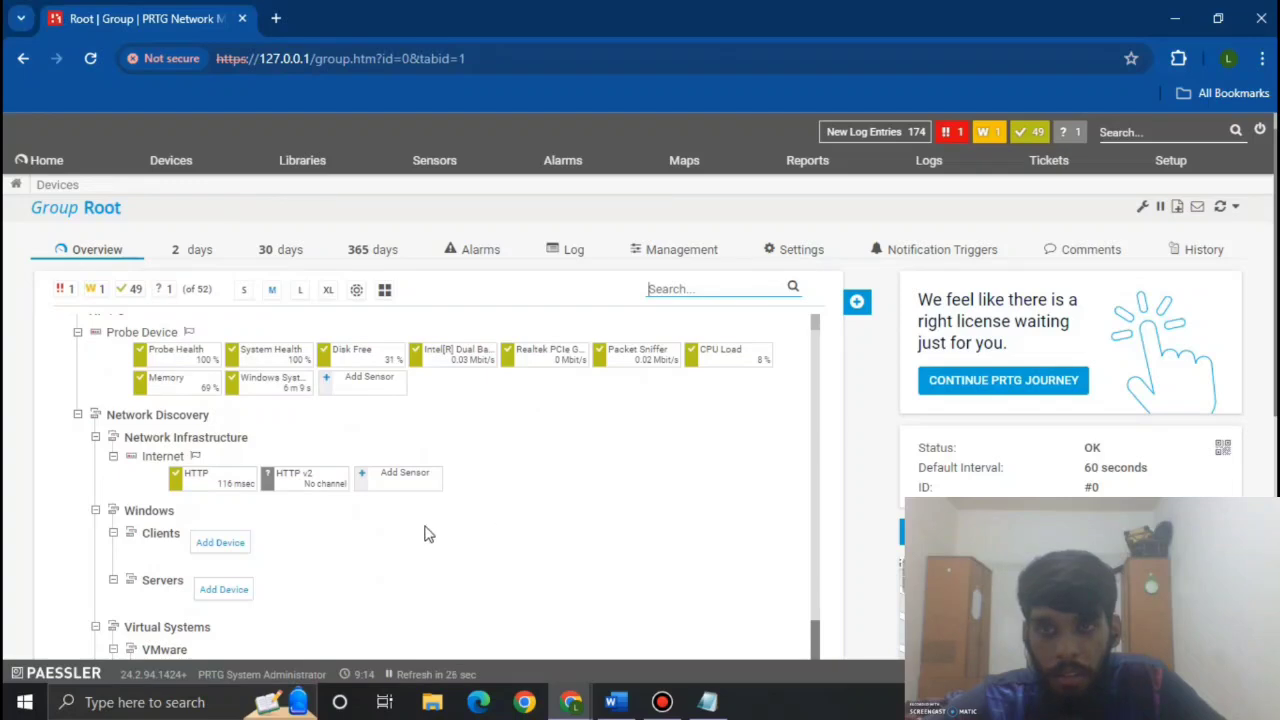
left_click(400, 478)
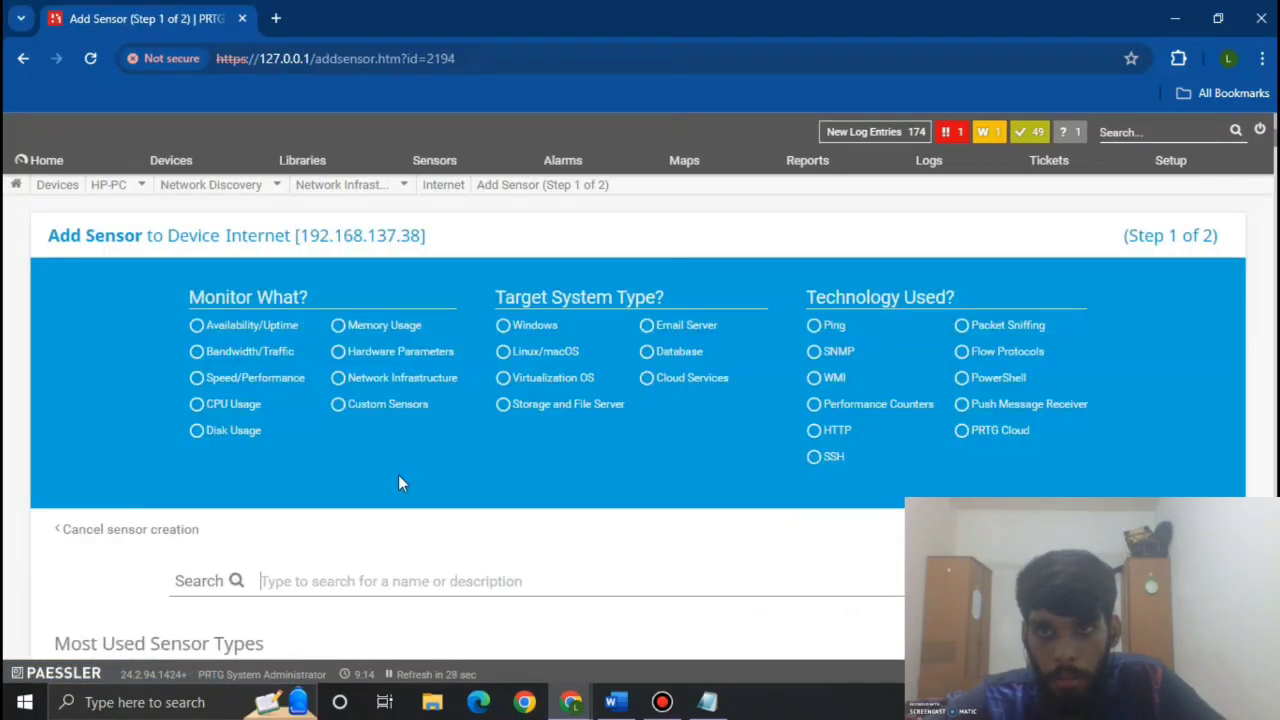
Step: Search 'ping', pick the Ping sensor type and create it
scroll(398, 483, "down", 3)
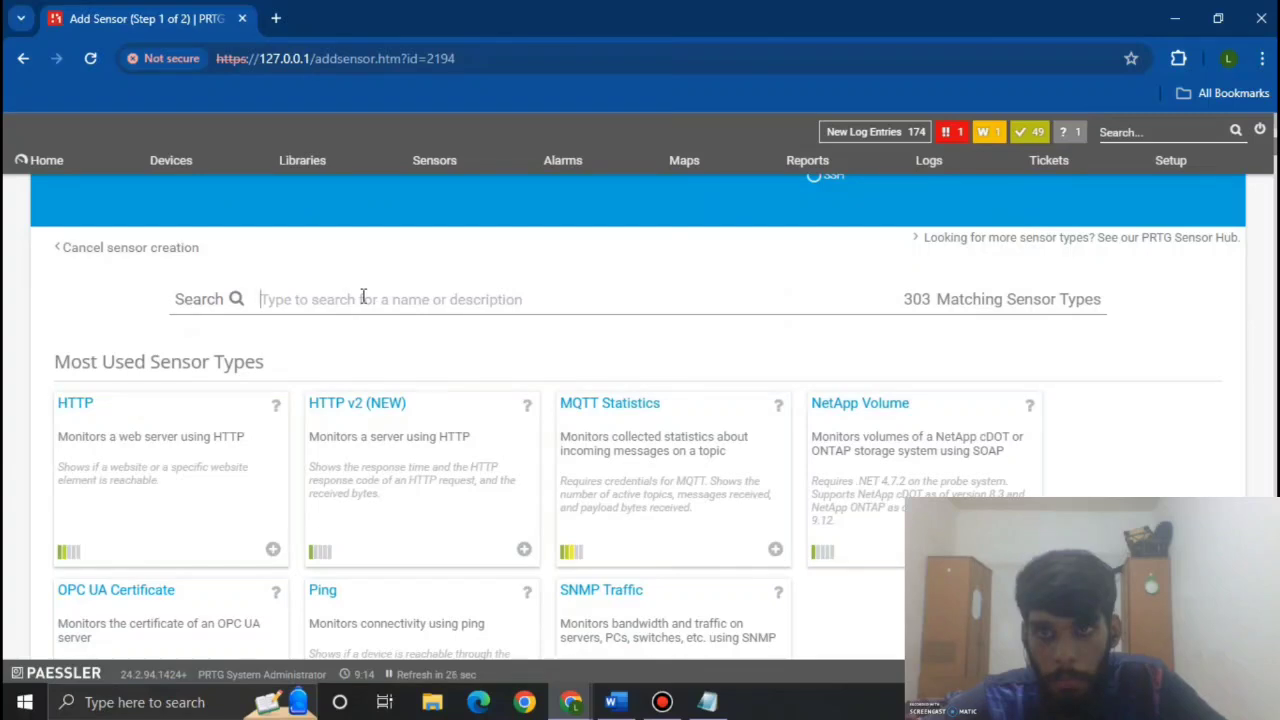
type("puiin")
key("BackSpace")
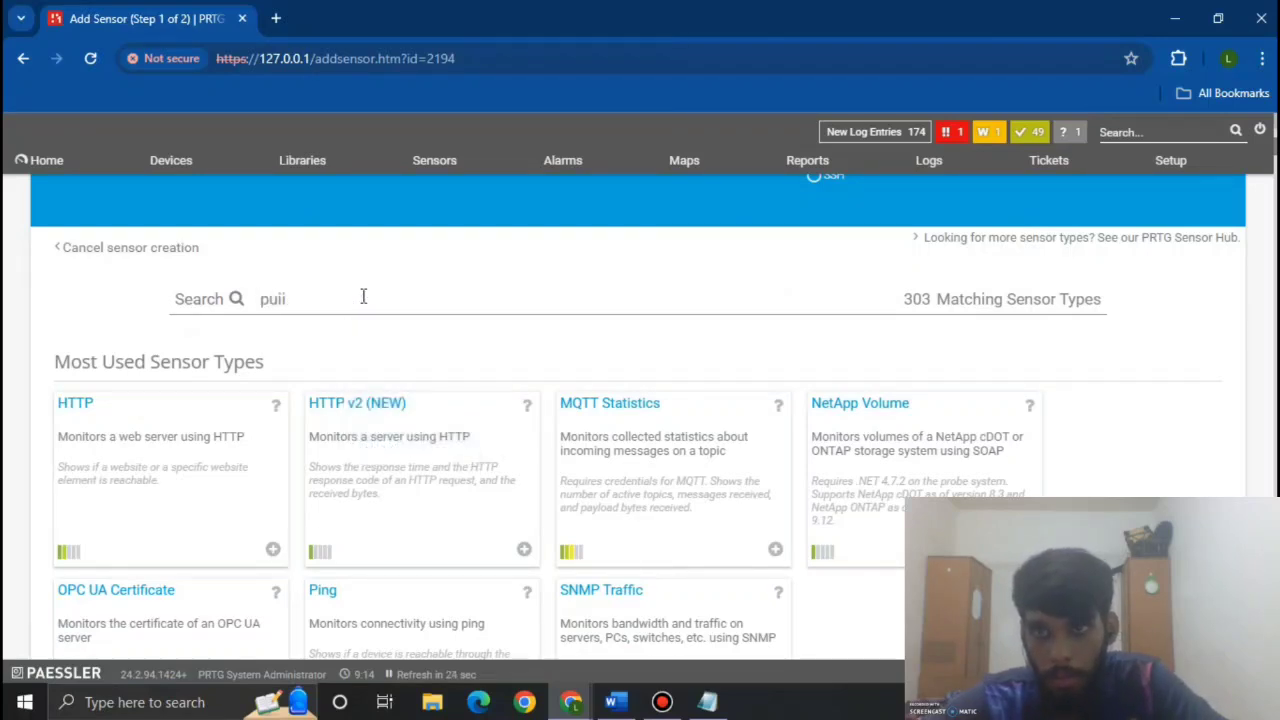
key("BackSpace")
key("BackSpace")
key("BackSpace")
type("ing")
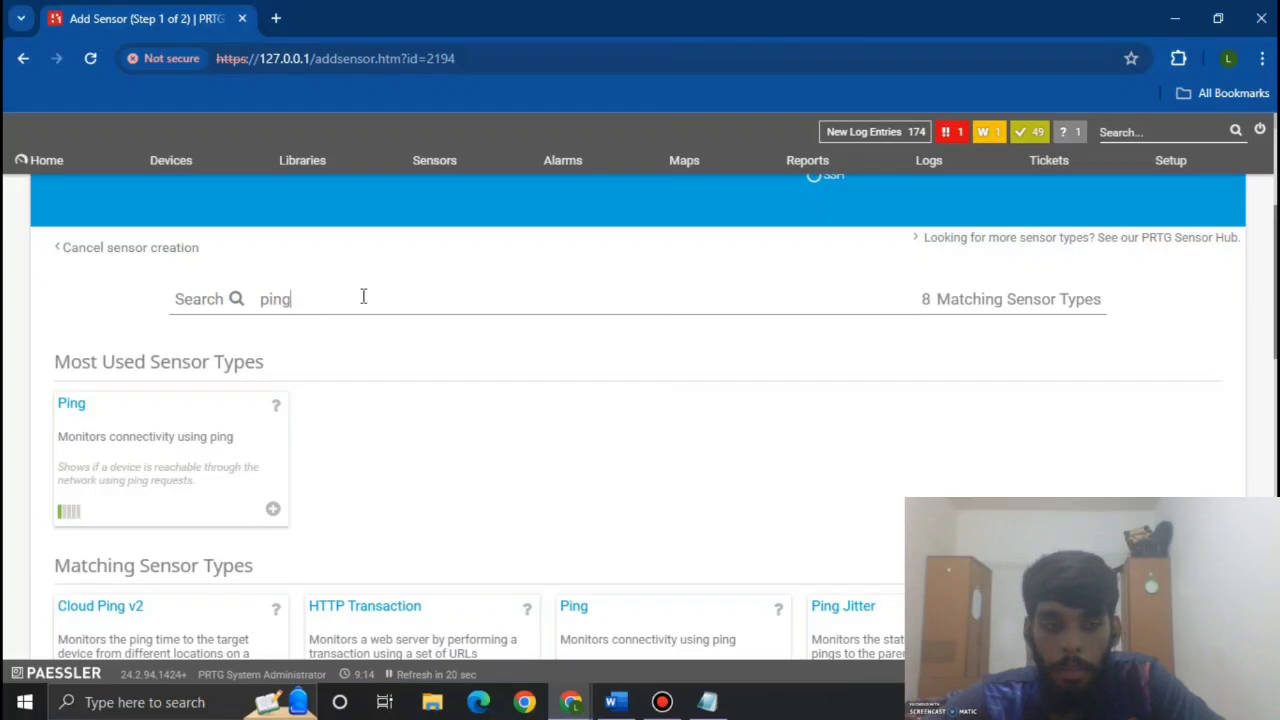
scroll(363, 296, "down", 2)
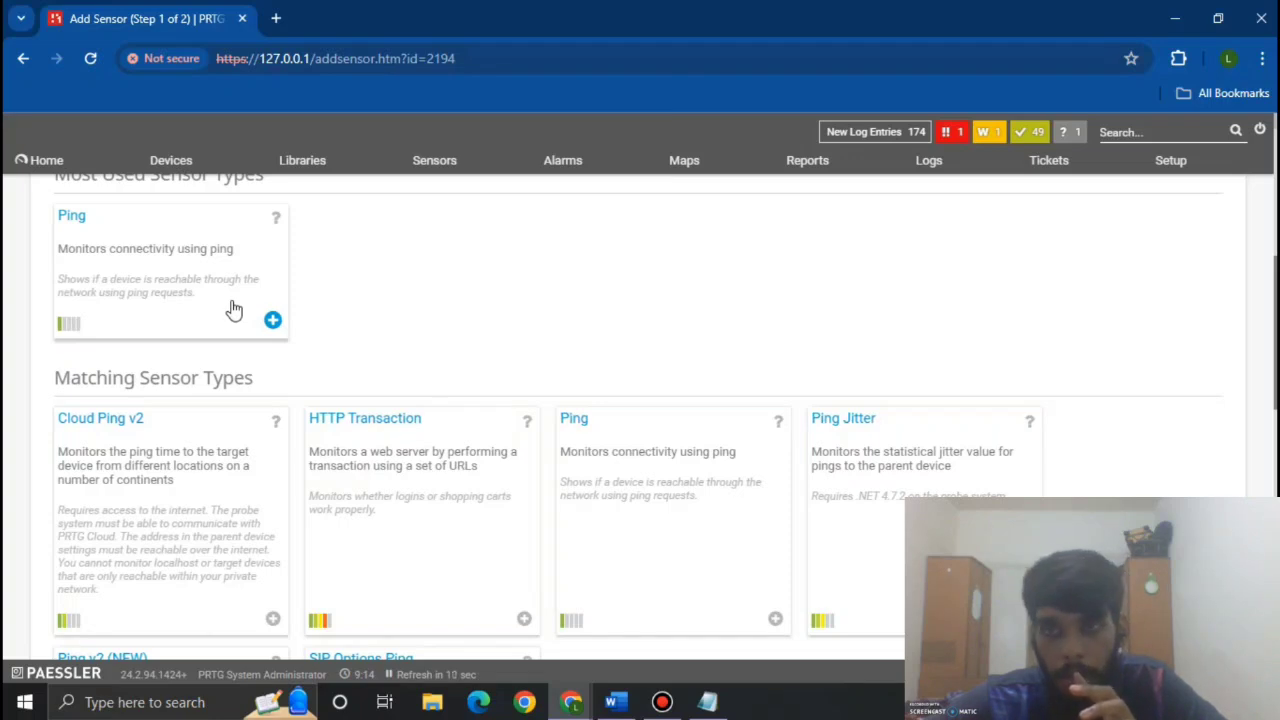
left_click(232, 310)
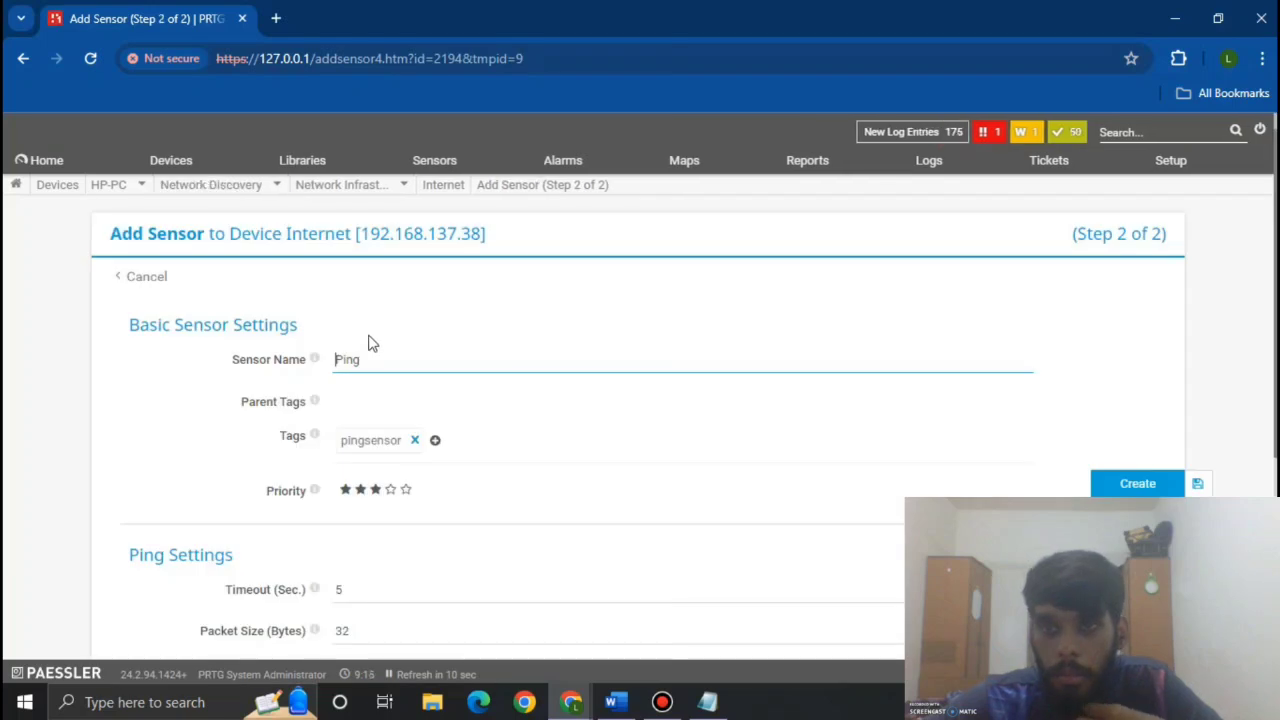
scroll(680, 440, "down", 4)
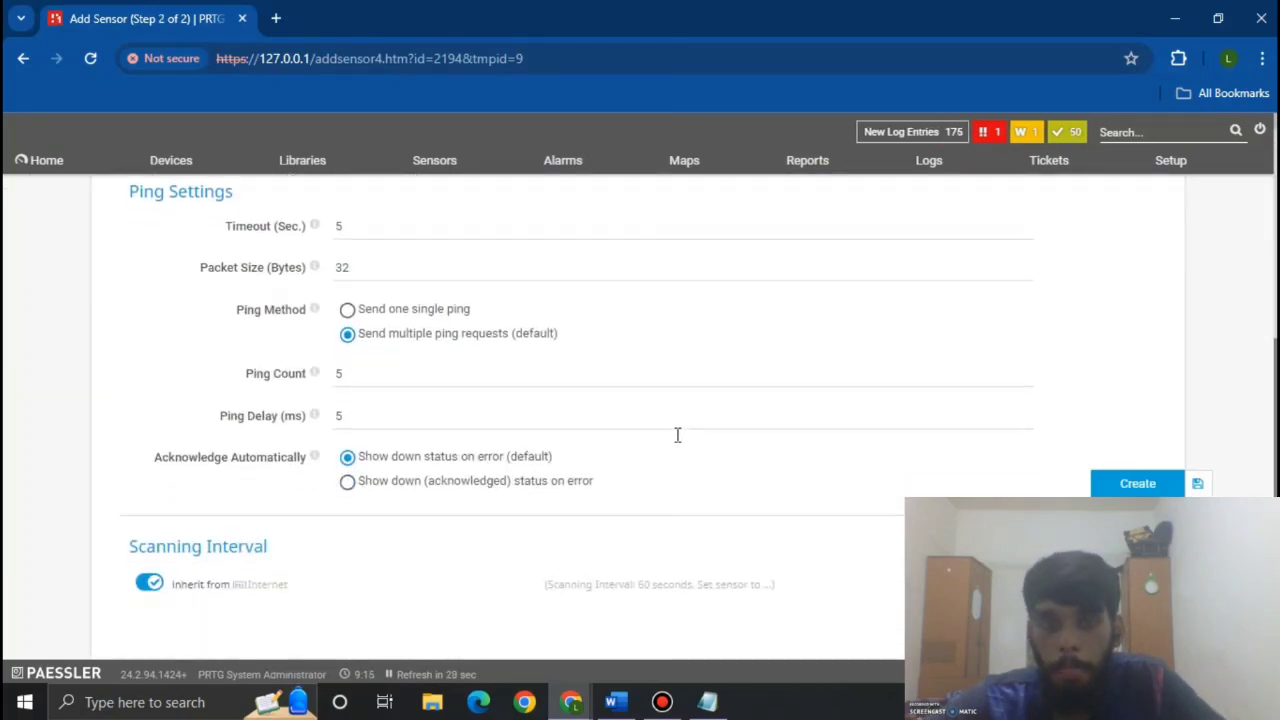
scroll(677, 440, "up", 4)
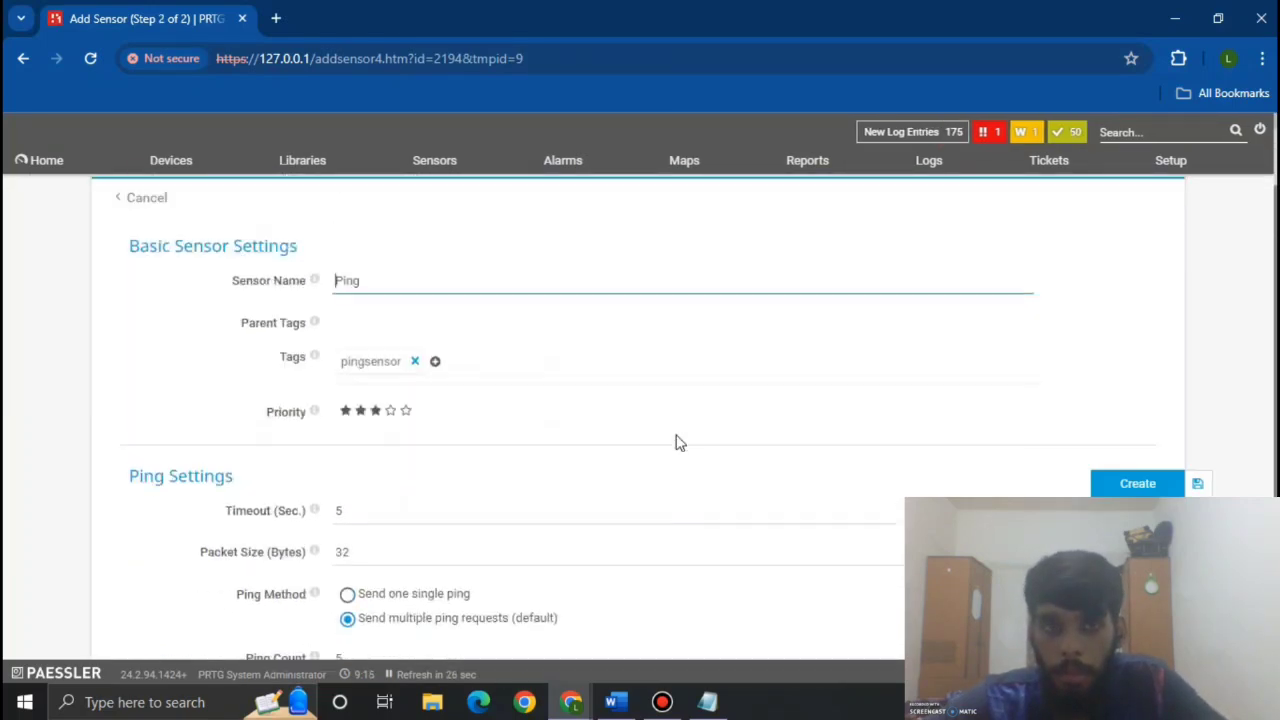
left_click(1104, 484)
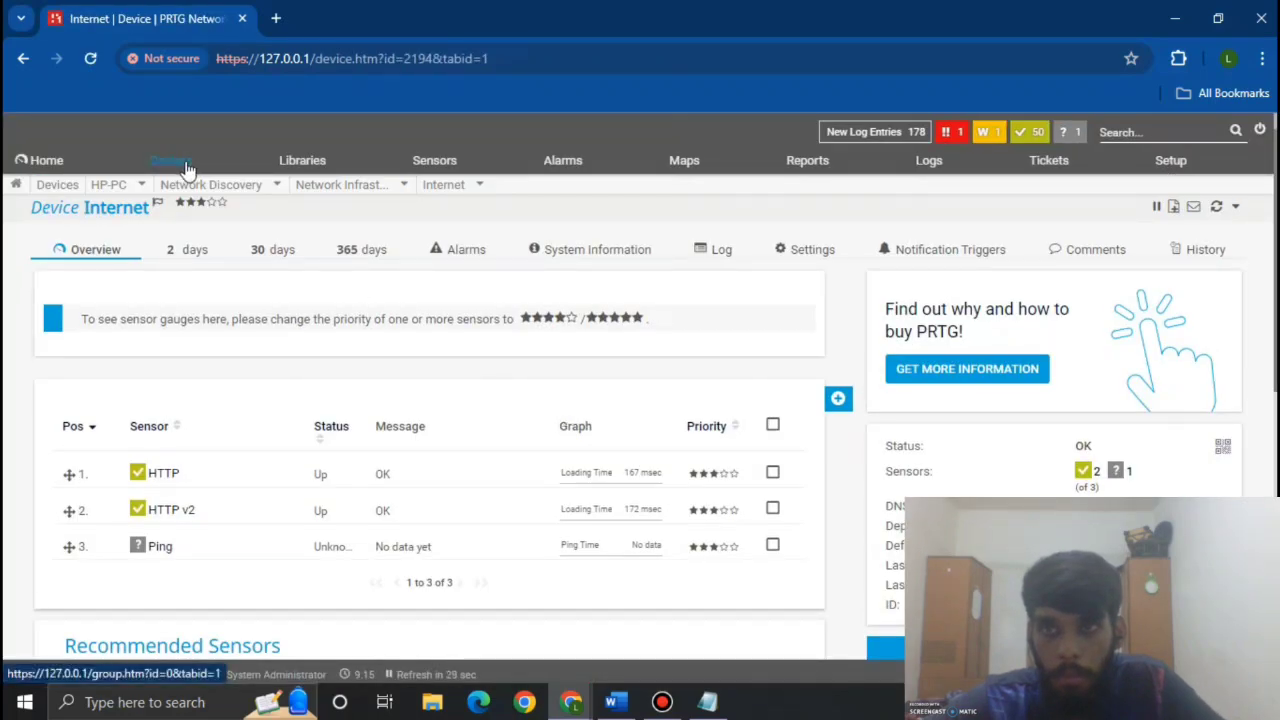
Step: Return to the full device tree showing the Internet device
mouse_move(177, 168)
left_click(182, 194)
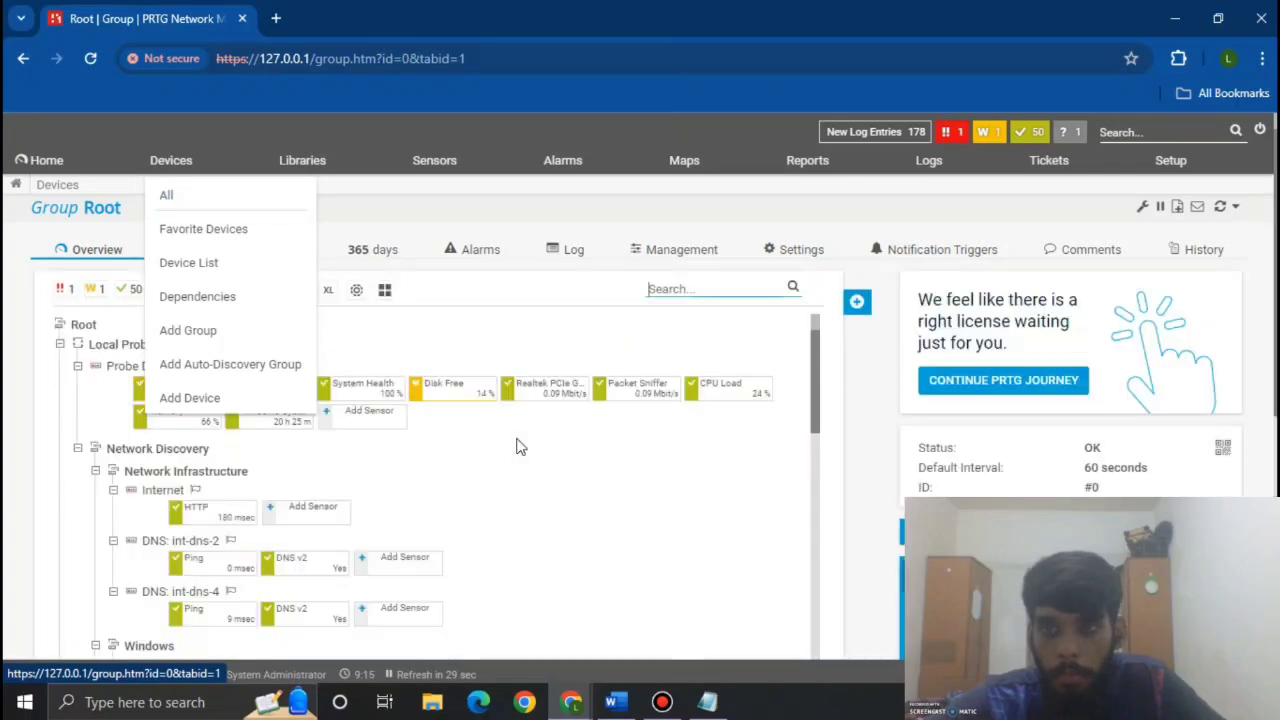
scroll(514, 443, "down", 5)
scroll(514, 443, "down", 7)
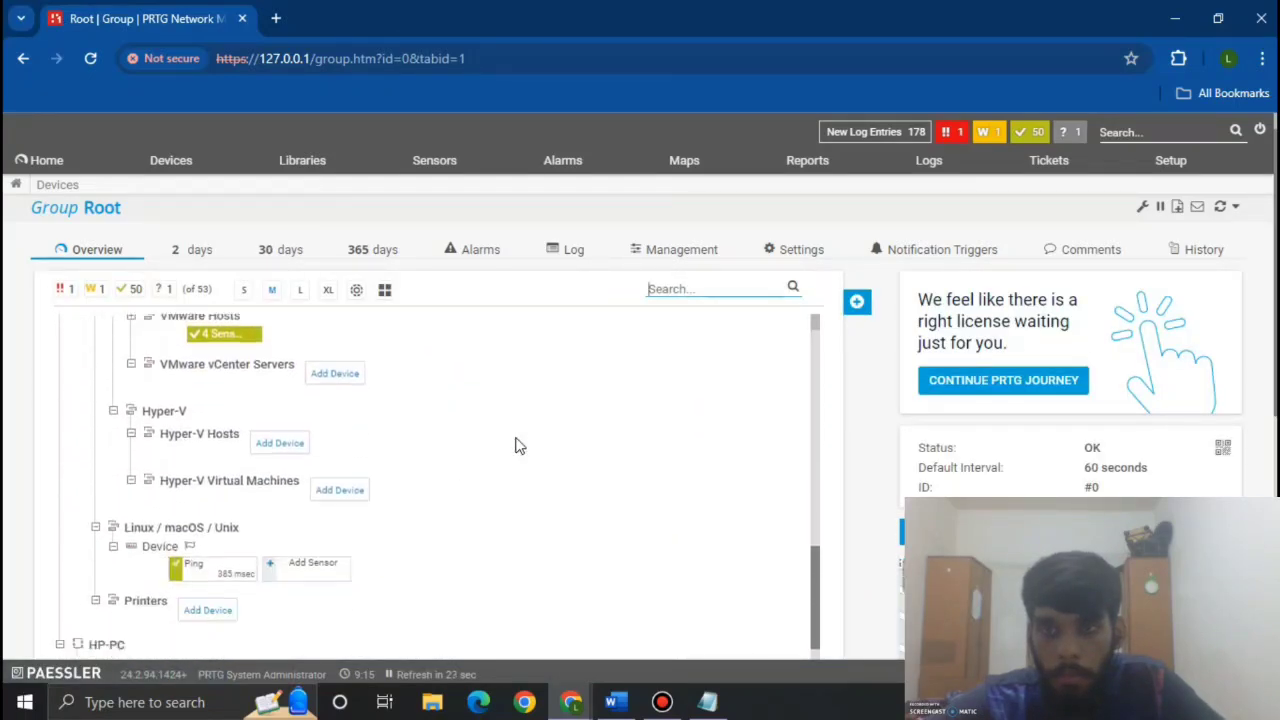
scroll(514, 443, "up", 2)
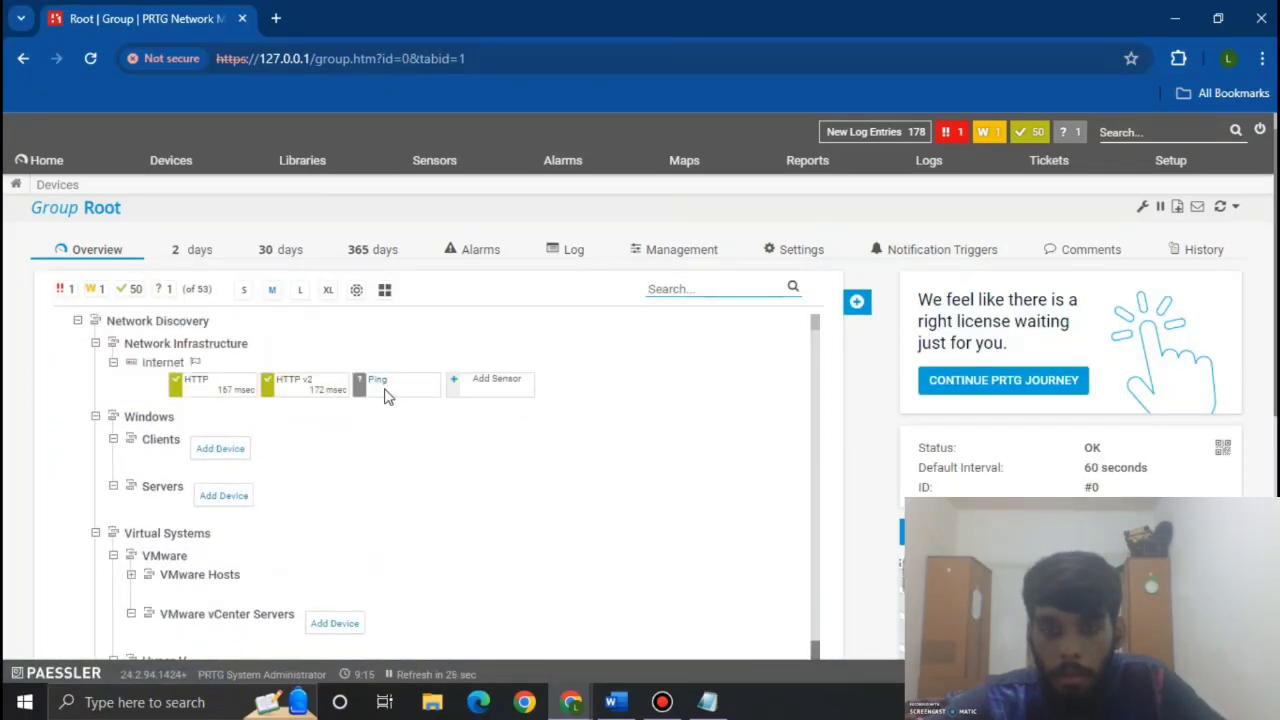
Step: Start adding a sensor to the Internet device and search for 'ping'
left_click(483, 391)
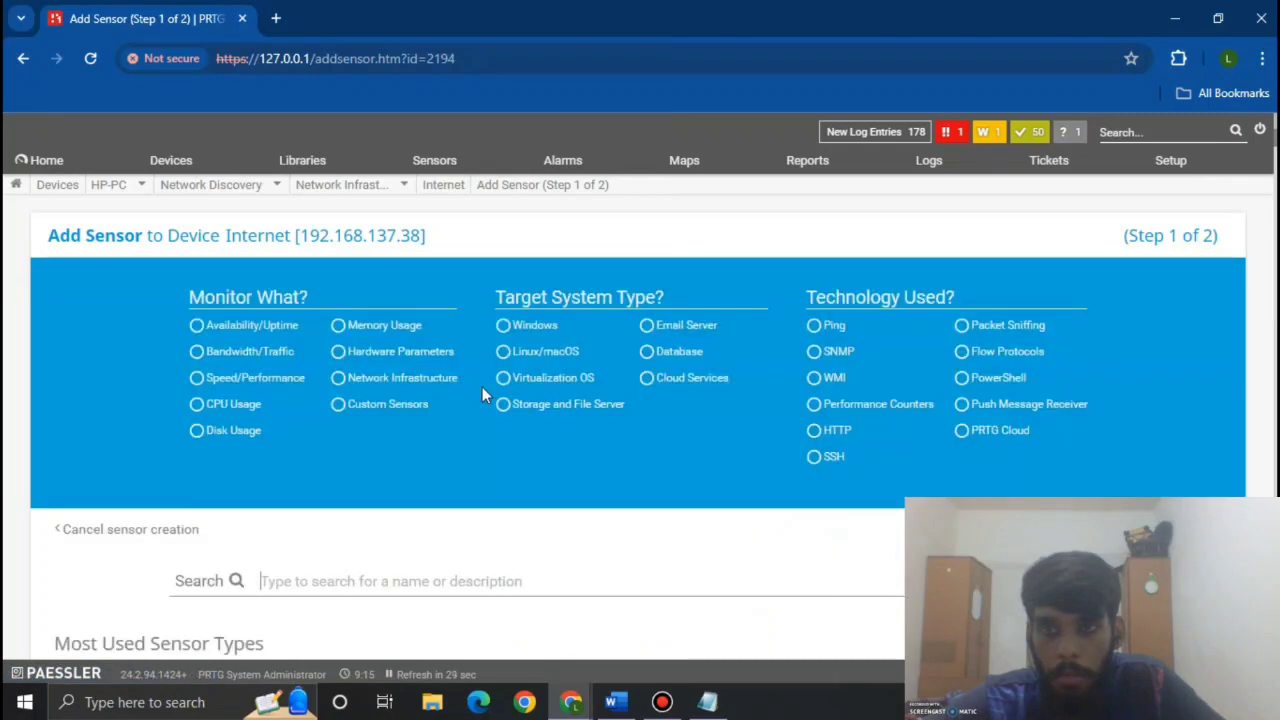
scroll(410, 450, "down", 2)
scroll(368, 420, "up", 1)
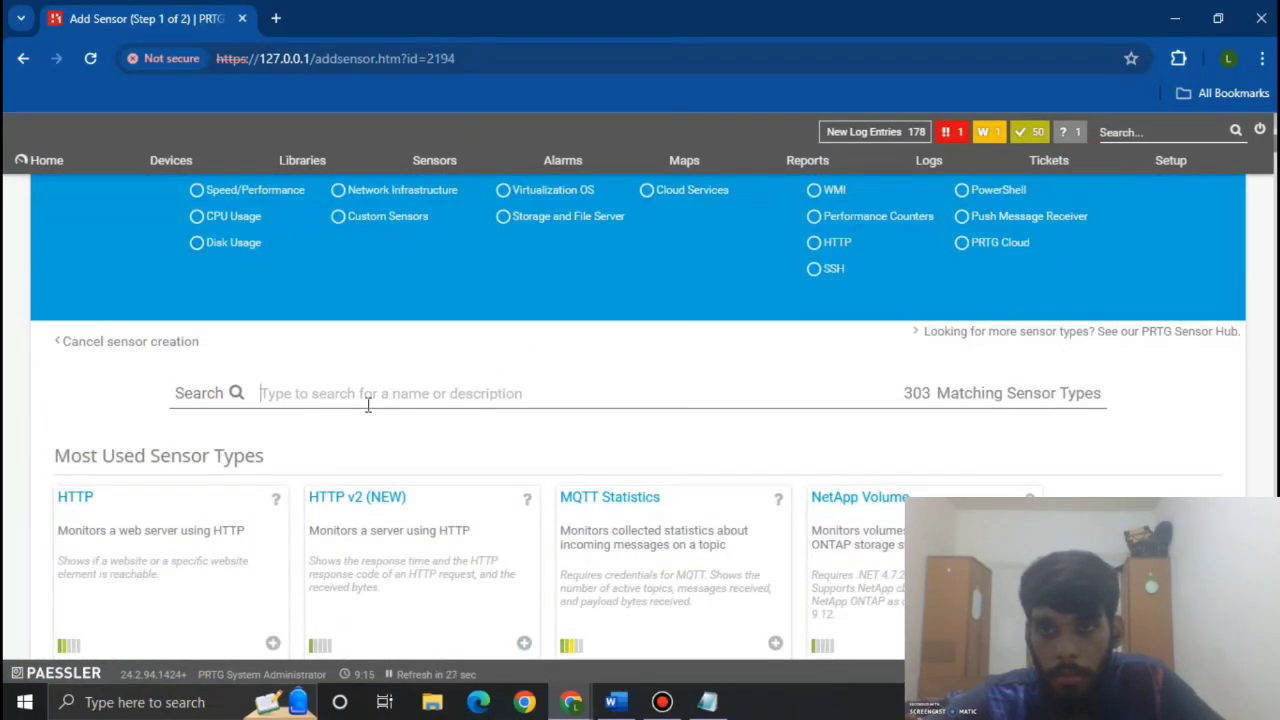
type("ping")
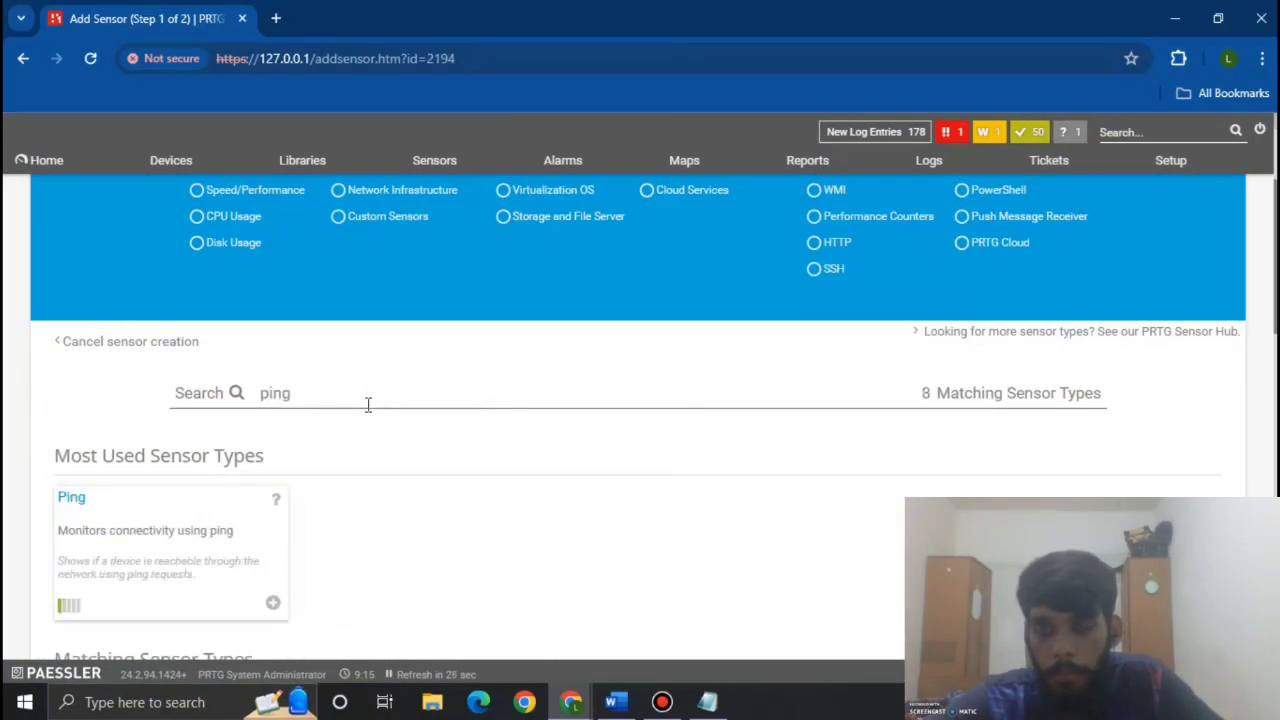
scroll(368, 404, "down", 3)
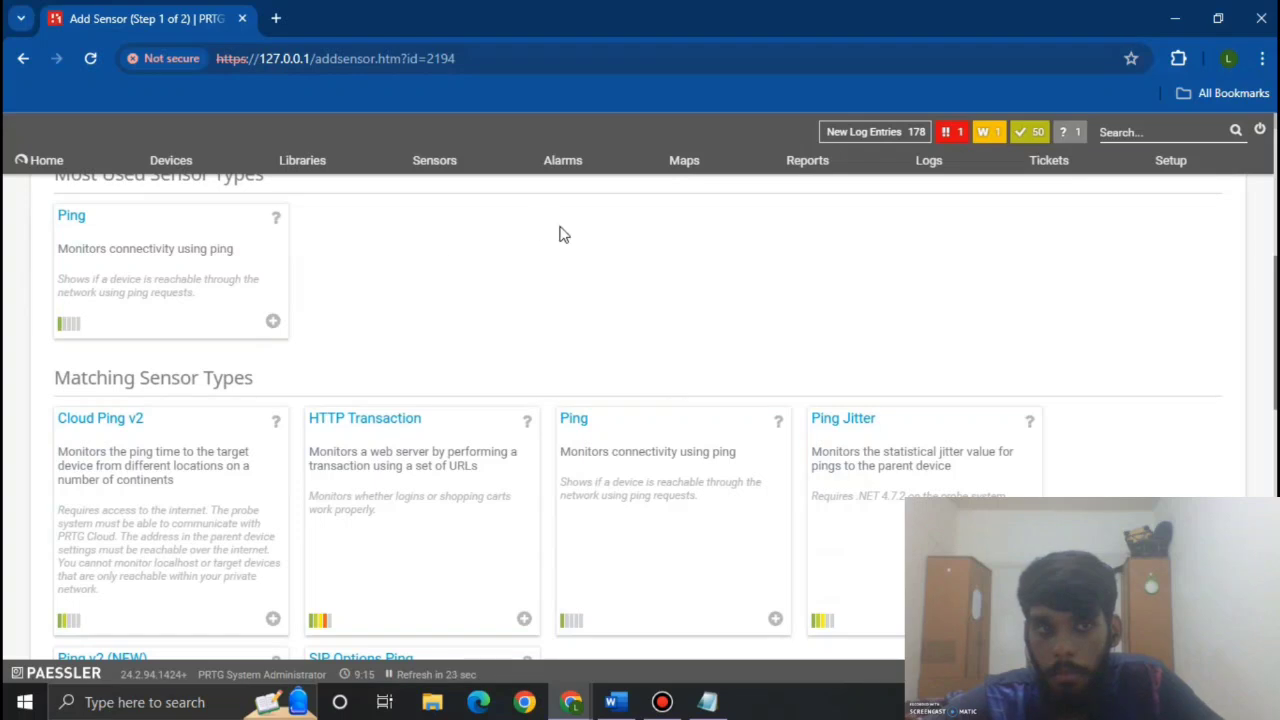
scroll(560, 234, "down", 2)
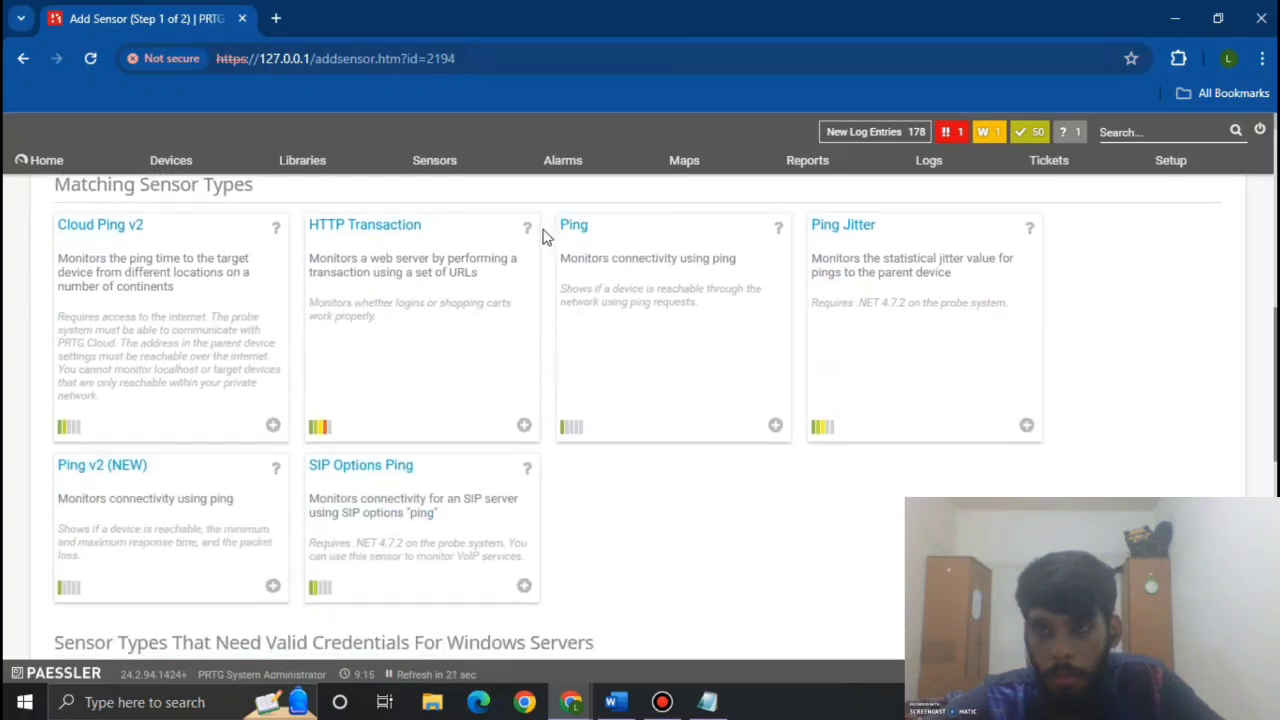
scroll(165, 425, "down", 1)
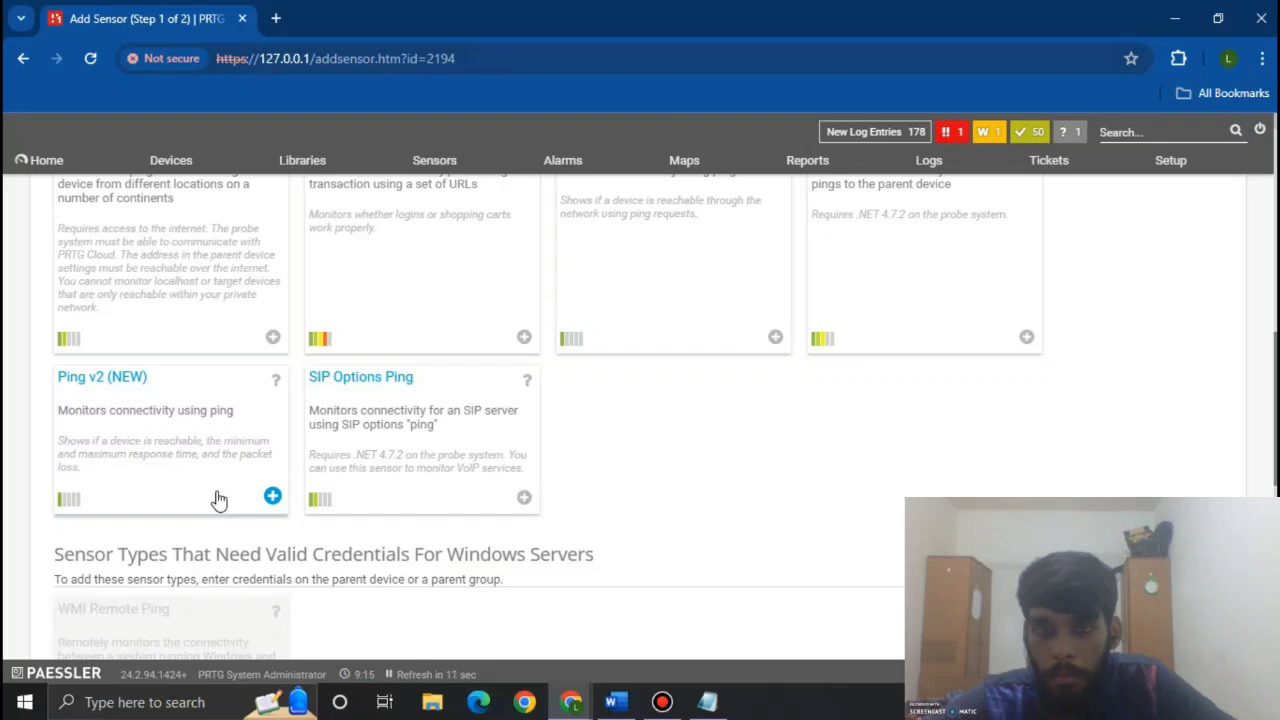
Step: Choose the Ping v2 sensor type and create it with its default settings
left_click(217, 498)
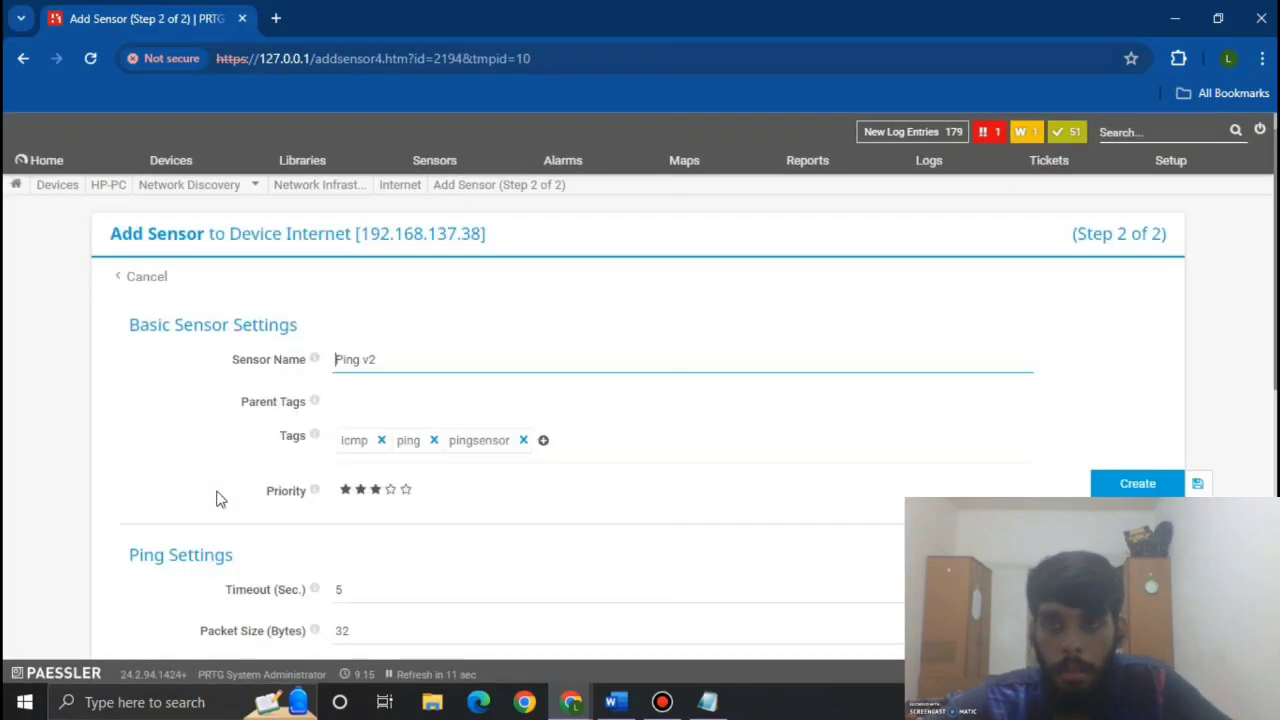
scroll(640, 400, "down", 6)
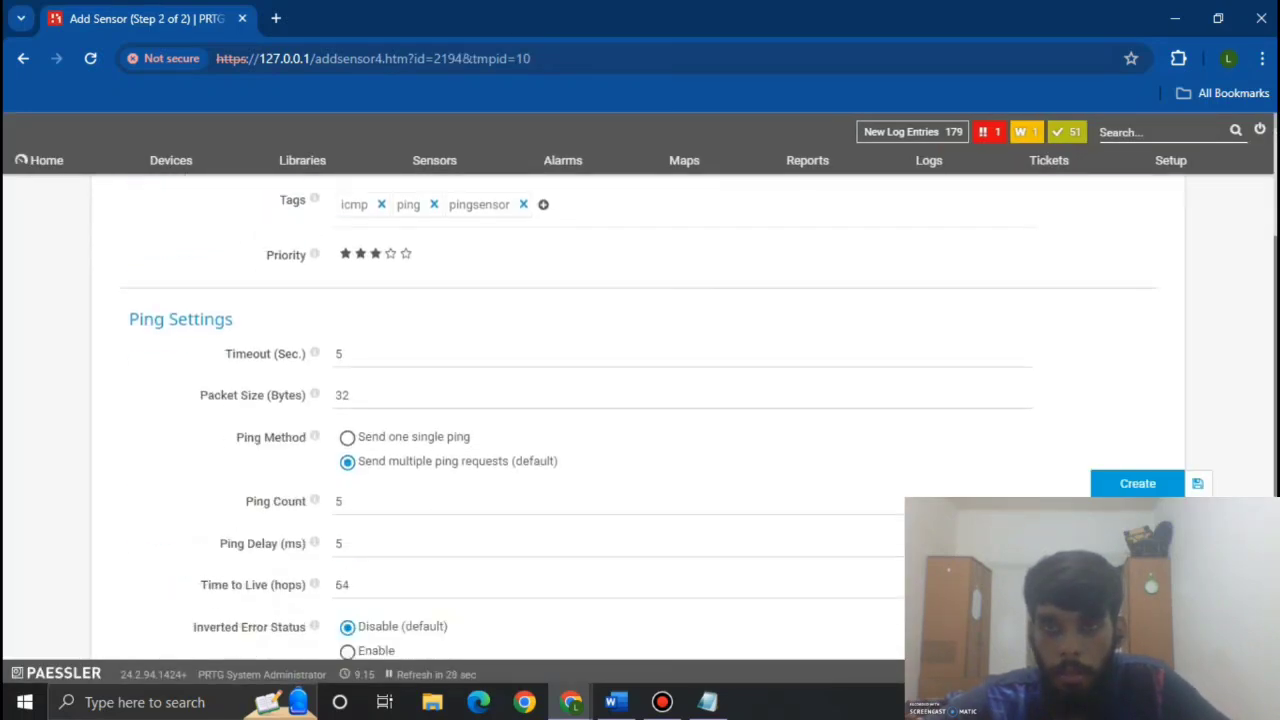
scroll(640, 400, "up", 4)
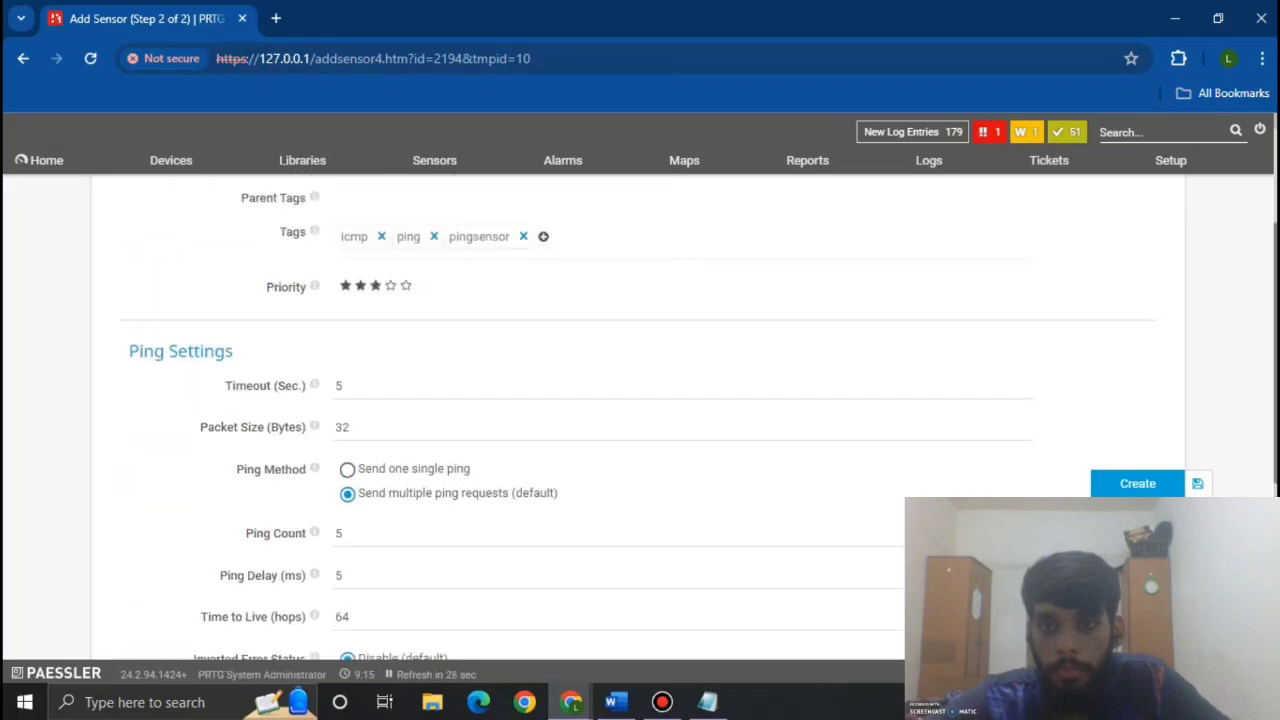
scroll(640, 400, "down", 5)
scroll(640, 400, "up", 6)
scroll(640, 400, "up", 1)
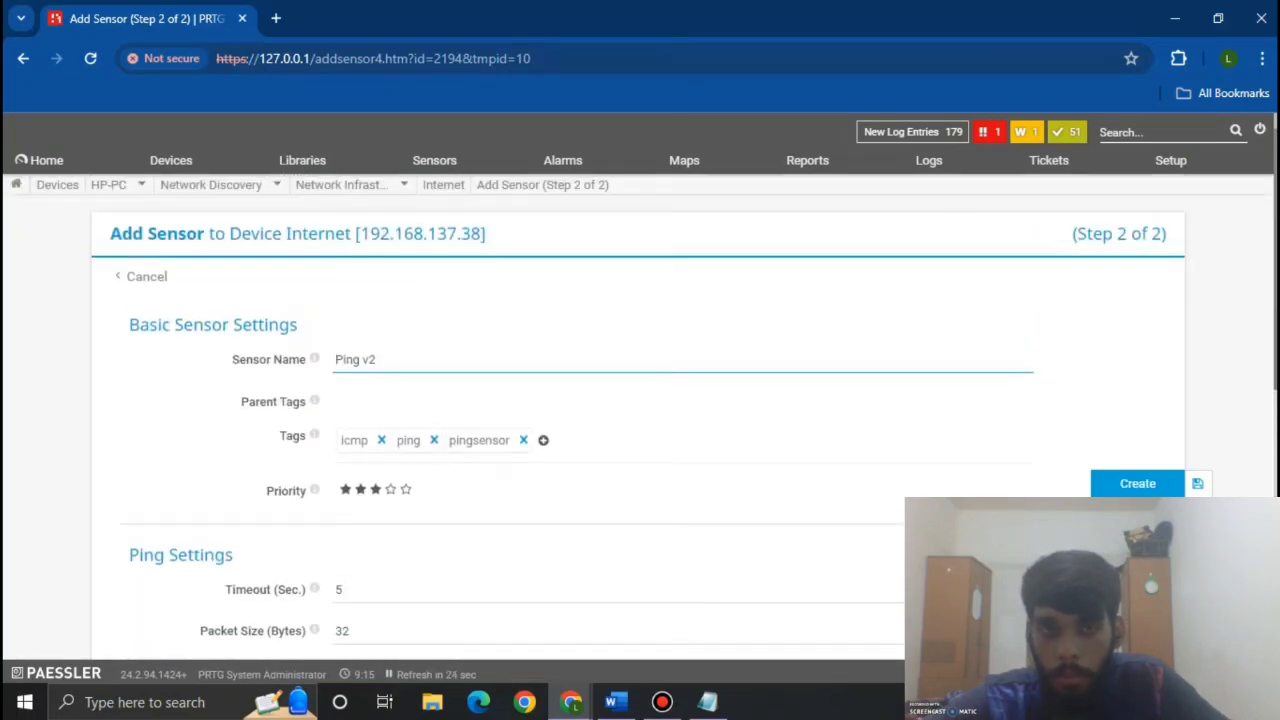
left_click(1097, 486)
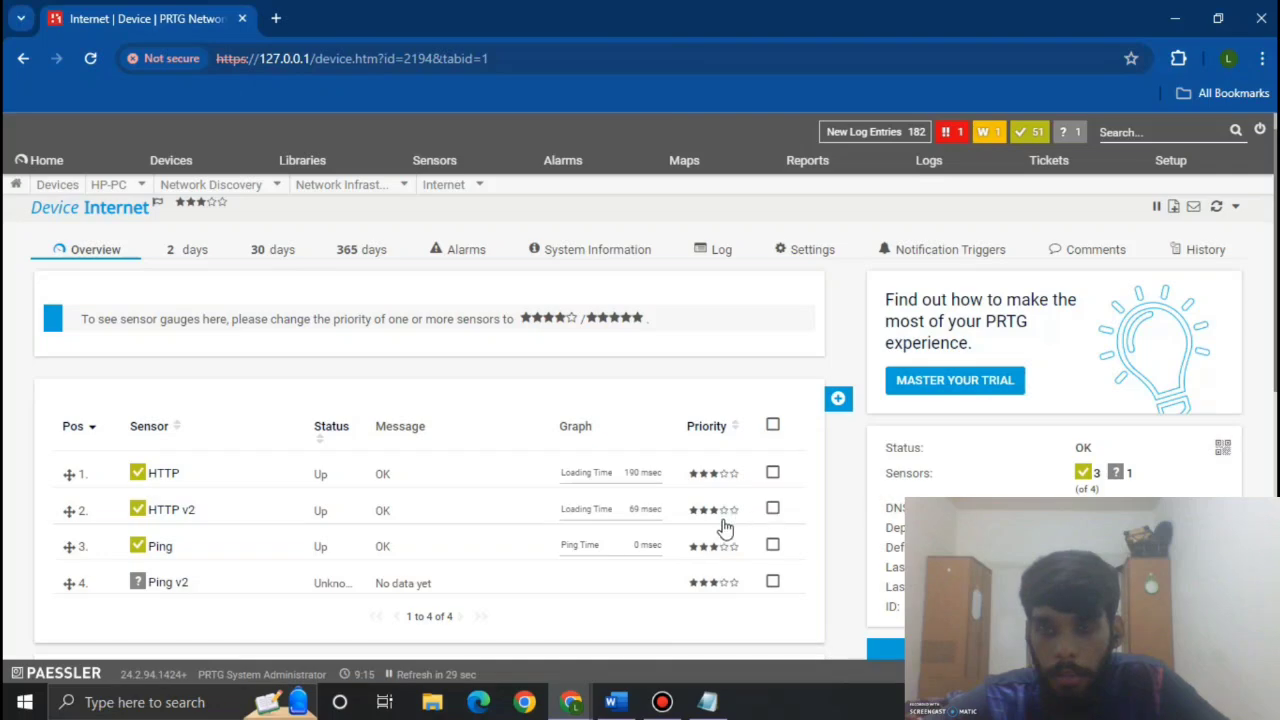
Step: Show the Devices > All tree for Group Root and scroll down to the Local Probe DNS devices
mouse_move(175, 166)
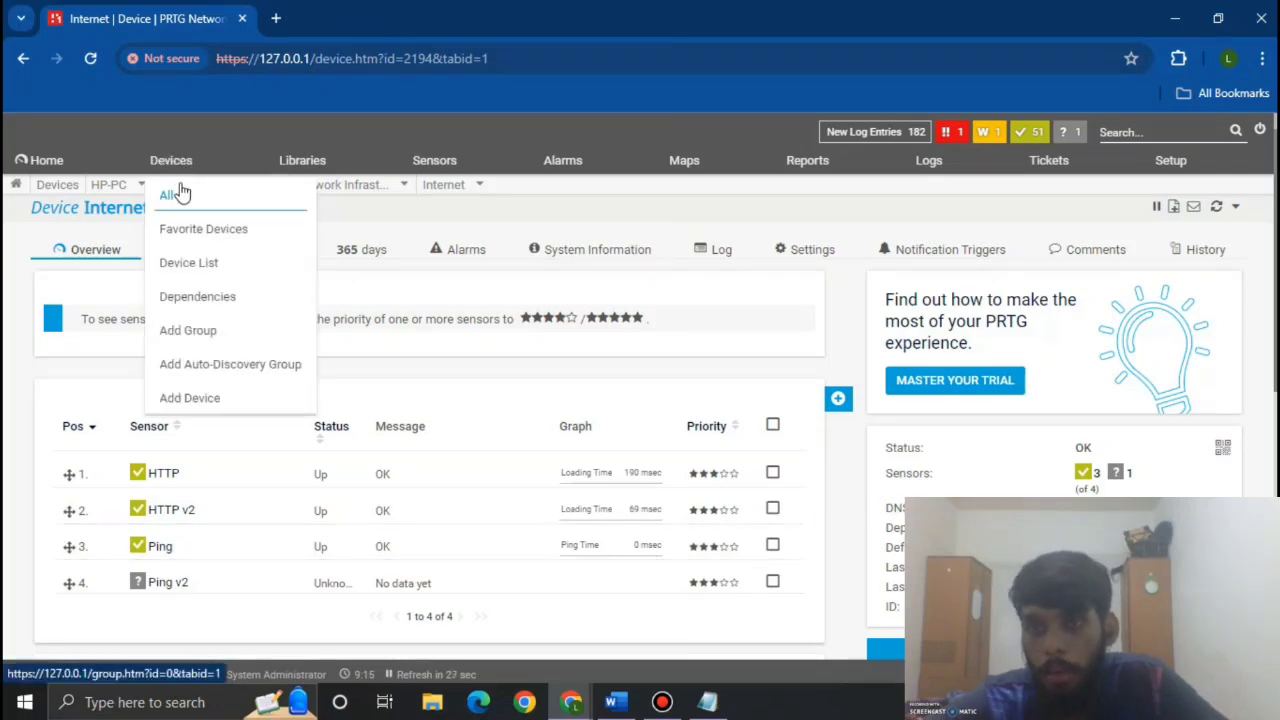
left_click(168, 194)
scroll(520, 453, "down", 5)
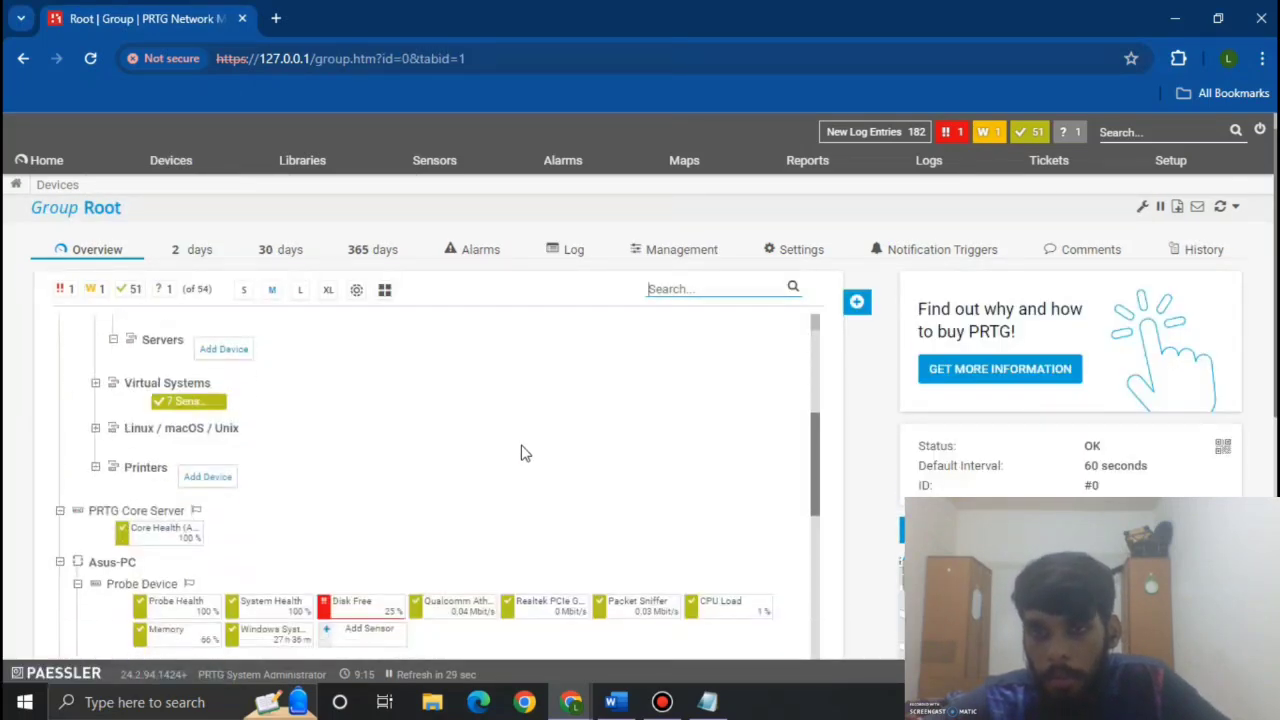
scroll(525, 453, "down", 10)
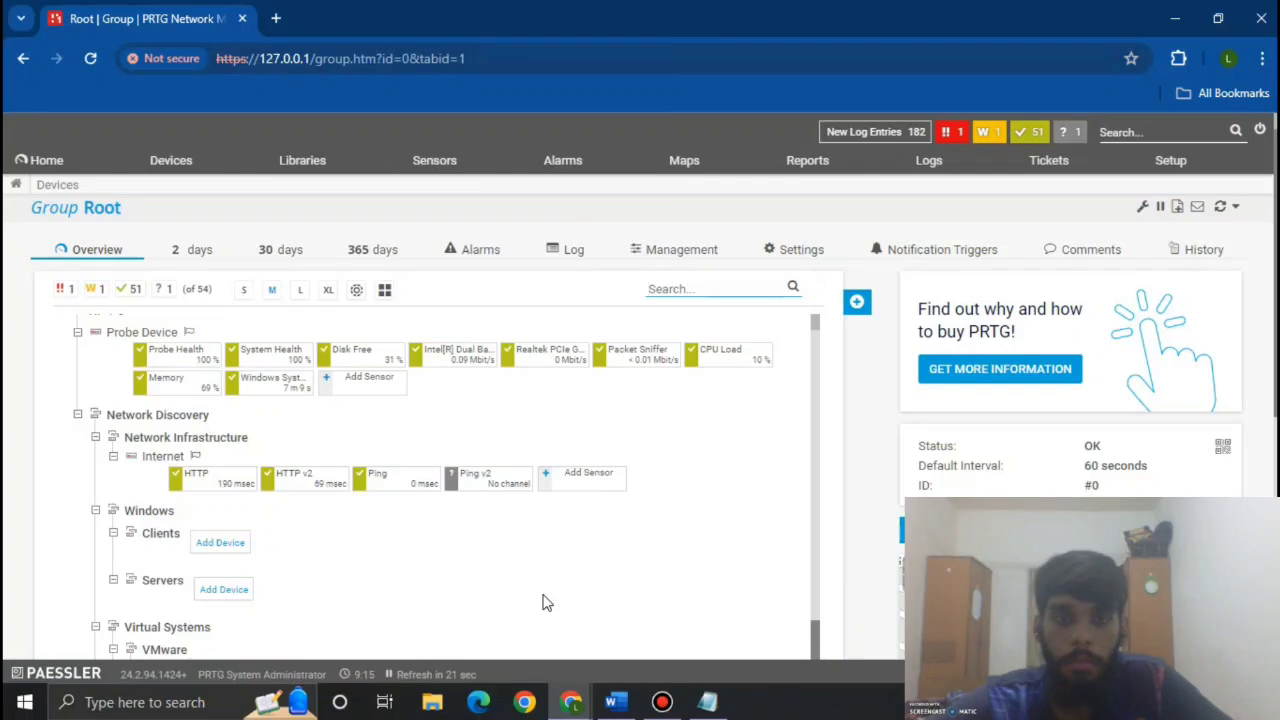
scroll(815, 601, "down", 3)
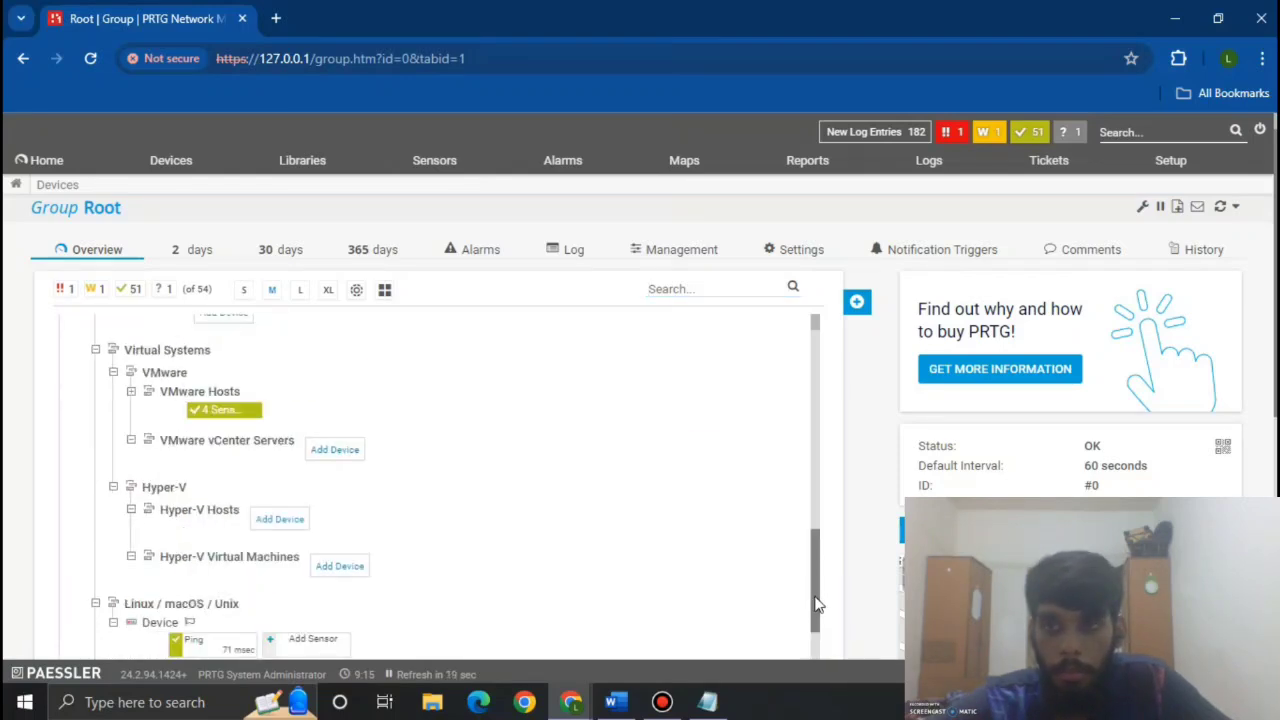
left_click_drag(815, 620, 793, 695)
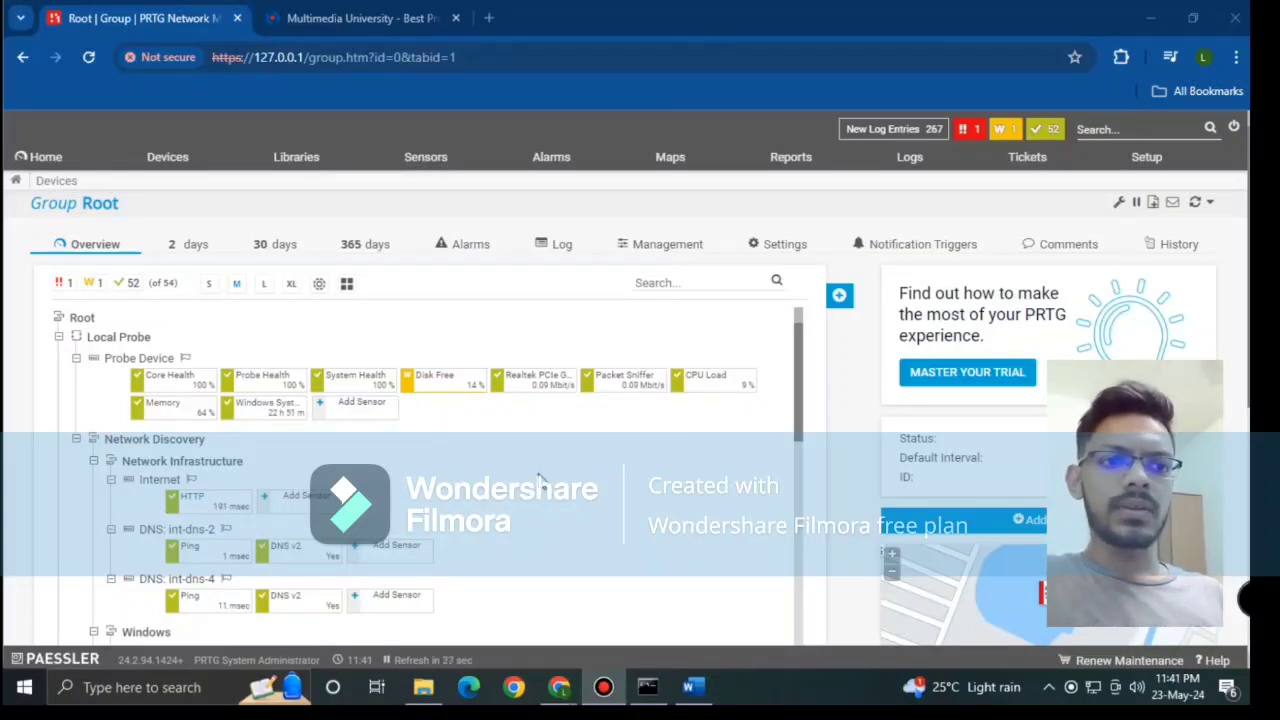
Step: Scroll to Asus-PC's Probe Device and display the Probe Health sensor's info card
scroll(539, 474, "down", 5)
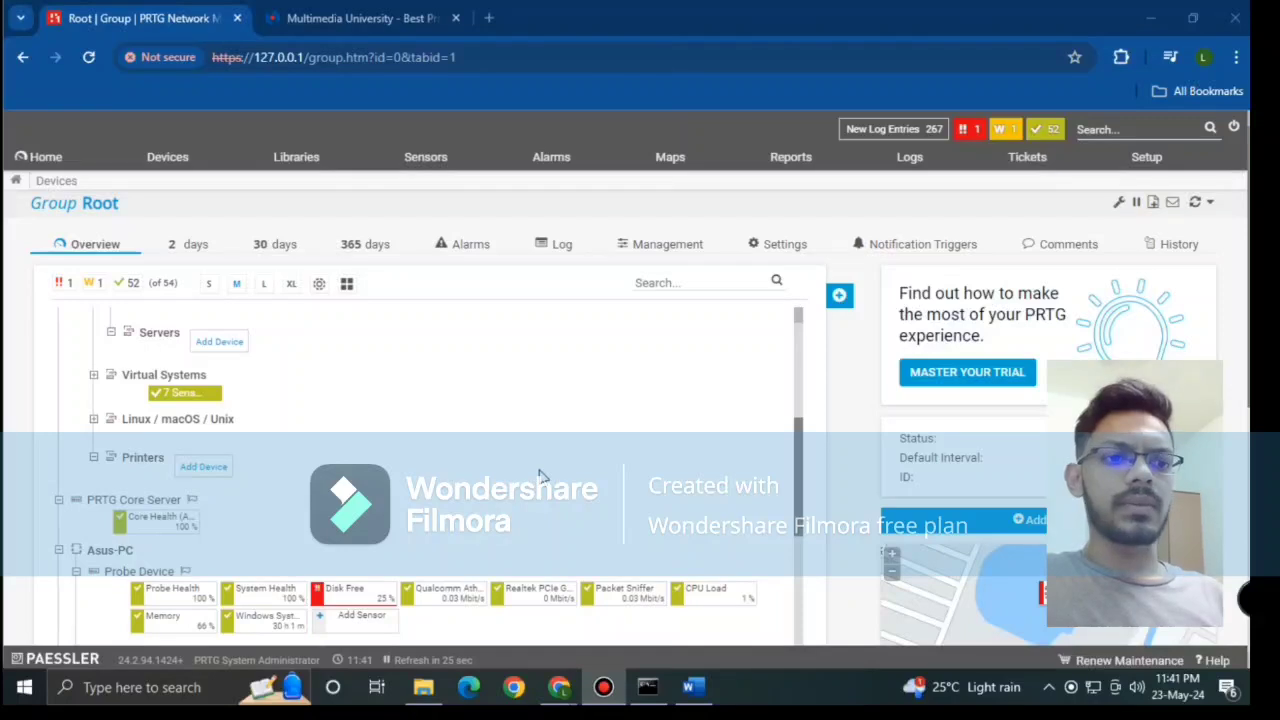
scroll(539, 474, "down", 5)
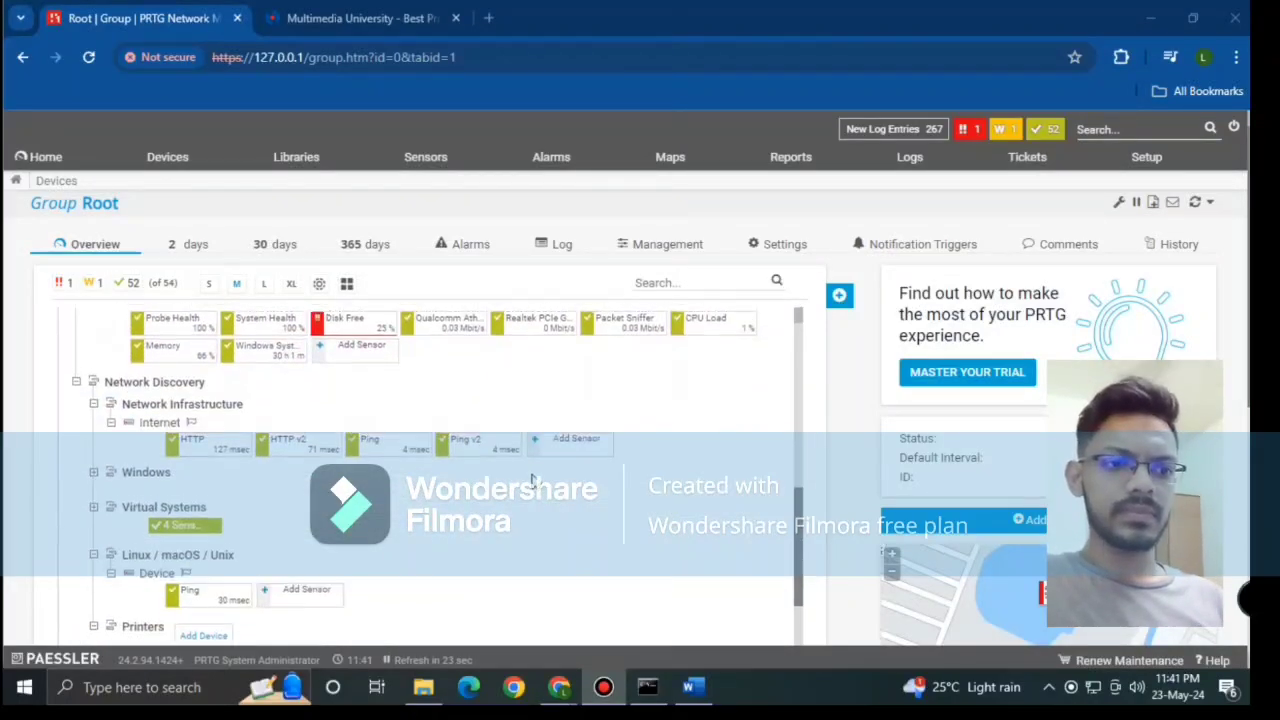
scroll(533, 480, "up", 1)
scroll(463, 476, "down", 5)
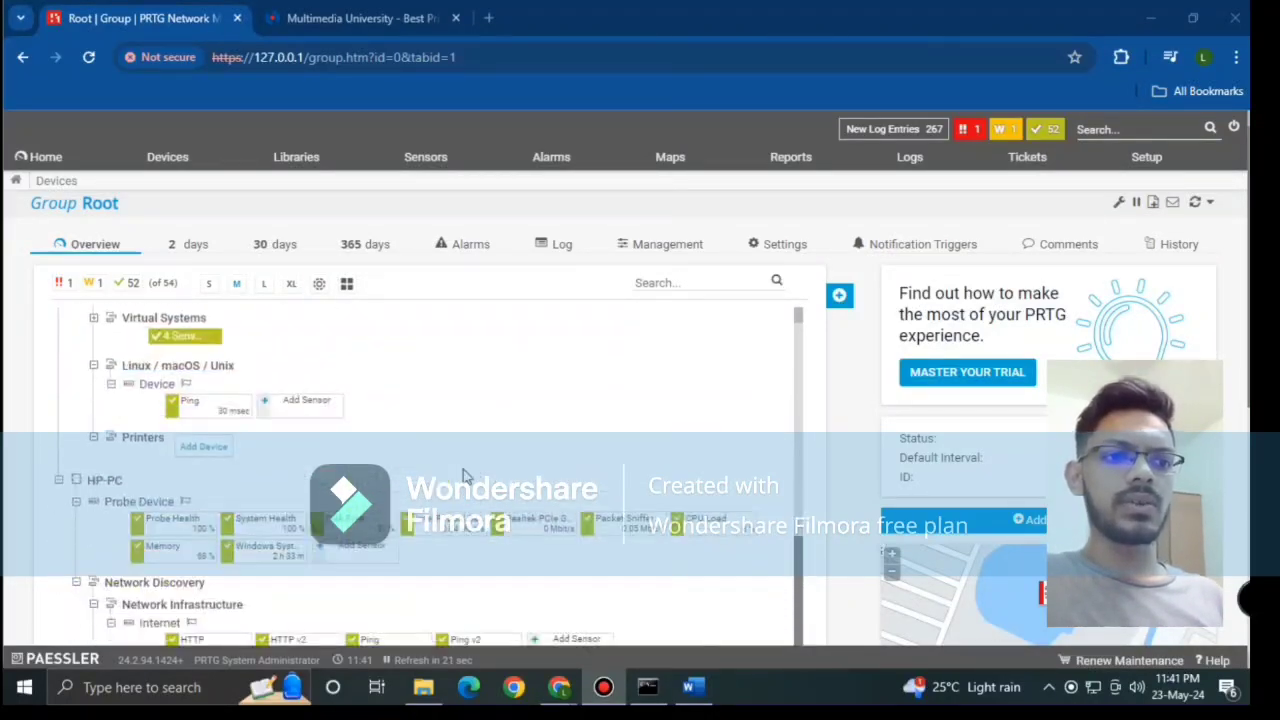
scroll(398, 472, "up", 1)
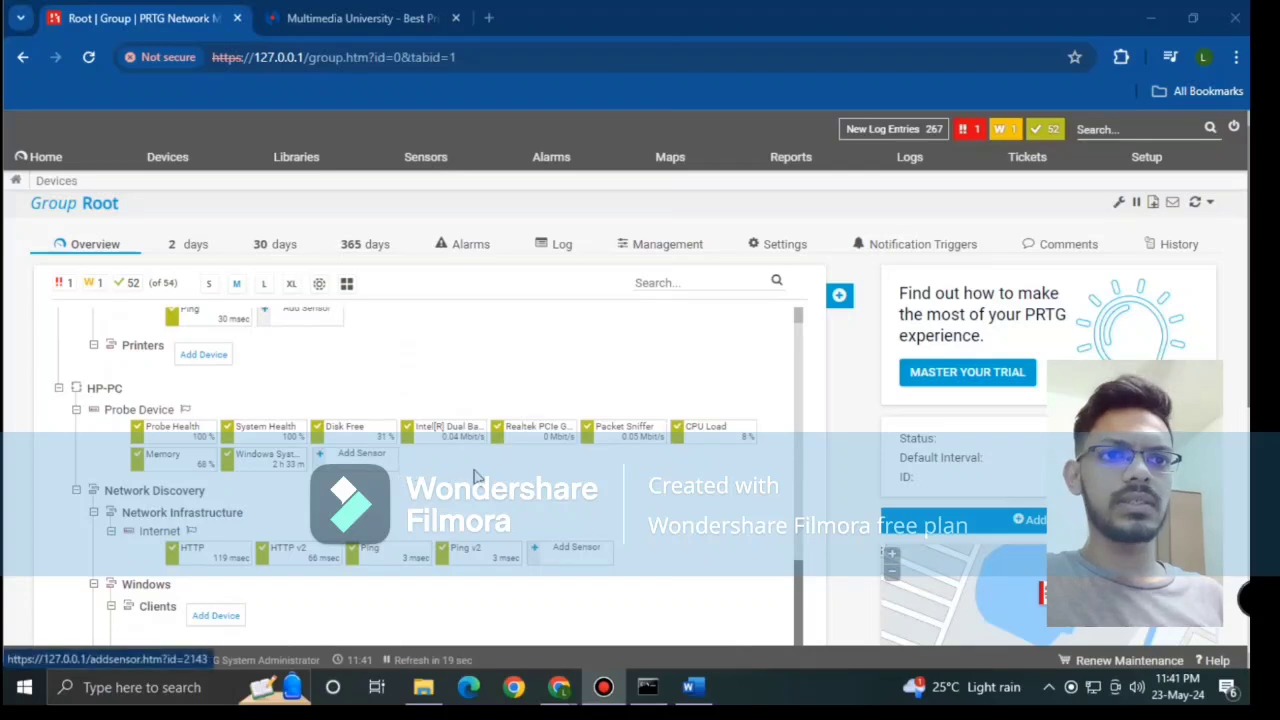
scroll(608, 496, "down", 3)
scroll(617, 497, "up", 6)
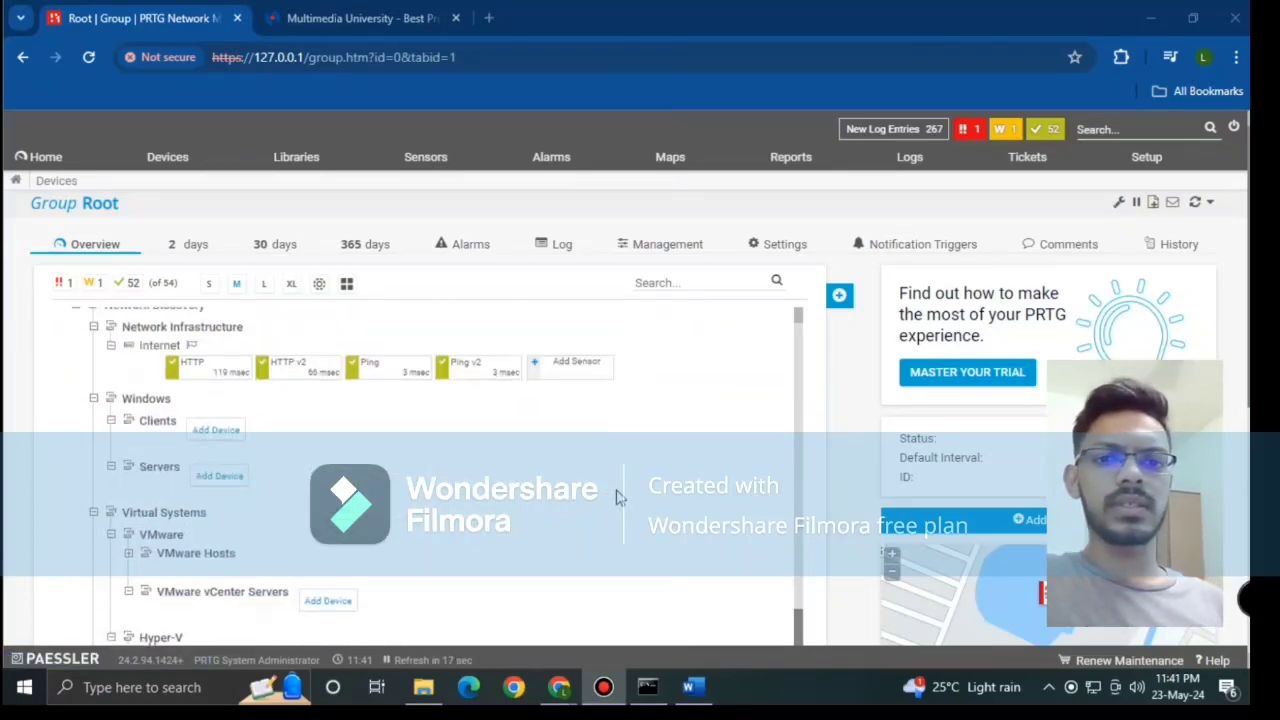
scroll(617, 497, "up", 2)
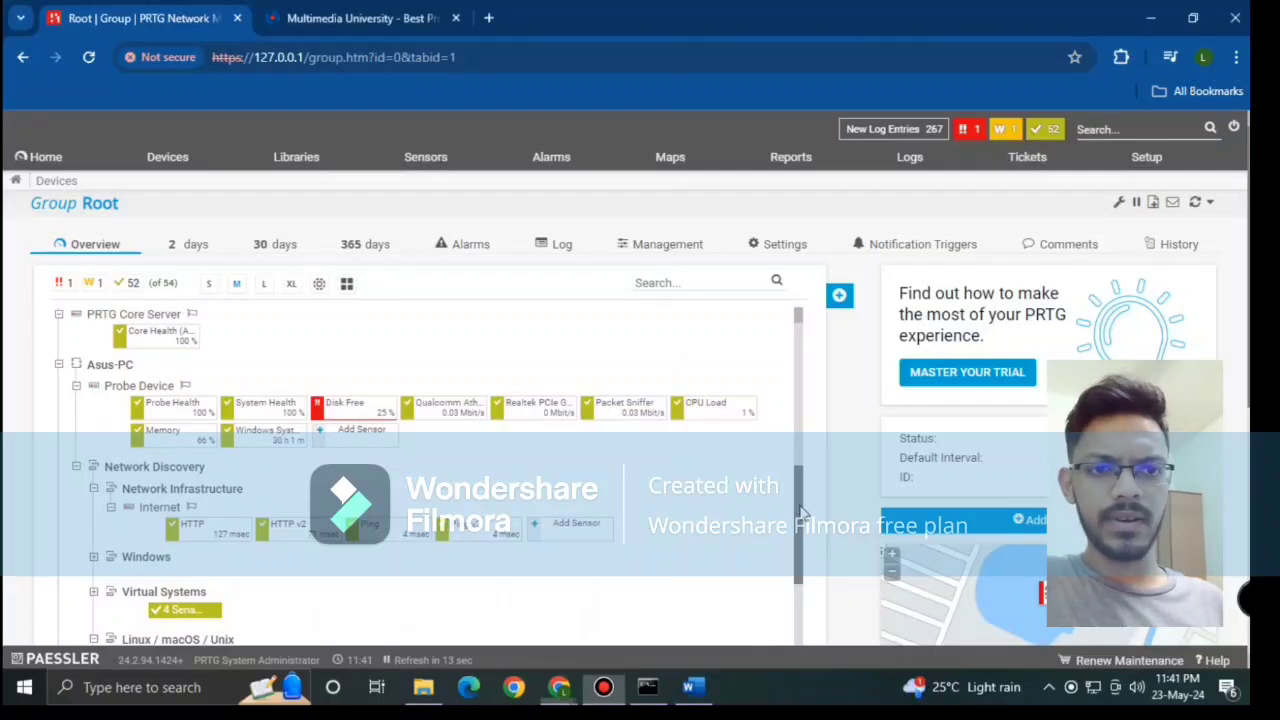
scroll(800, 518, "down", 1)
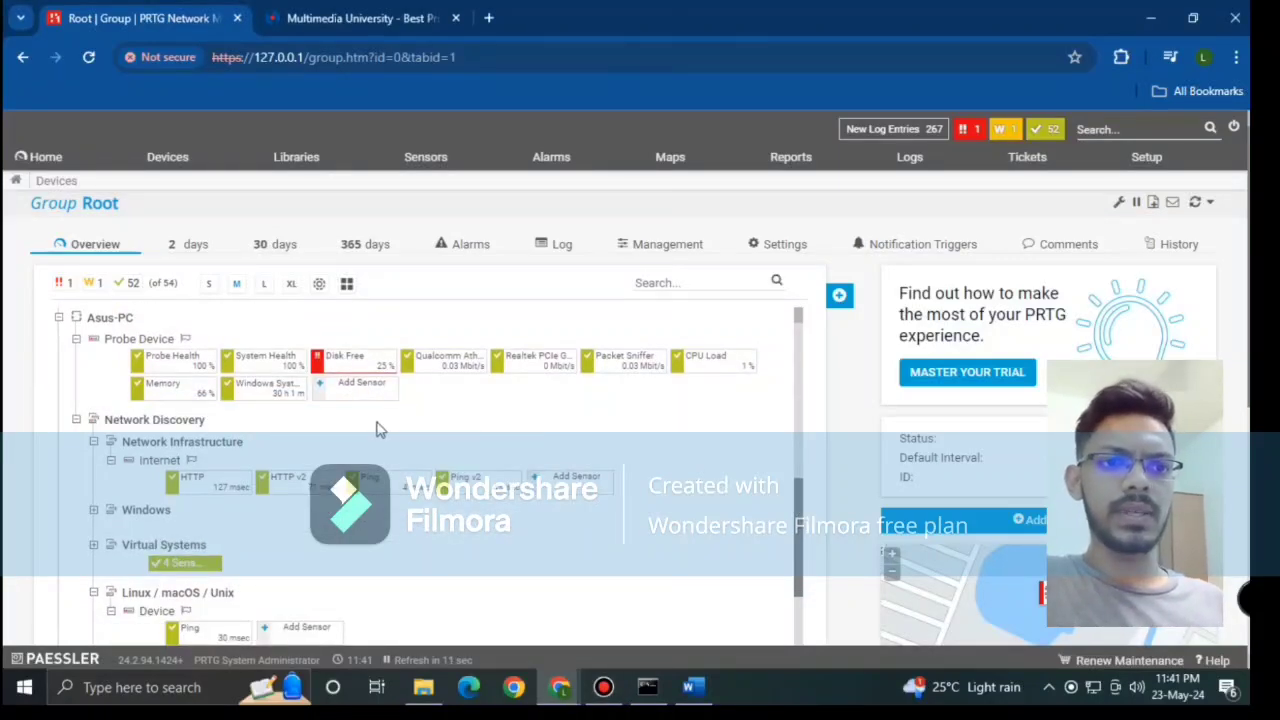
mouse_move(140, 368)
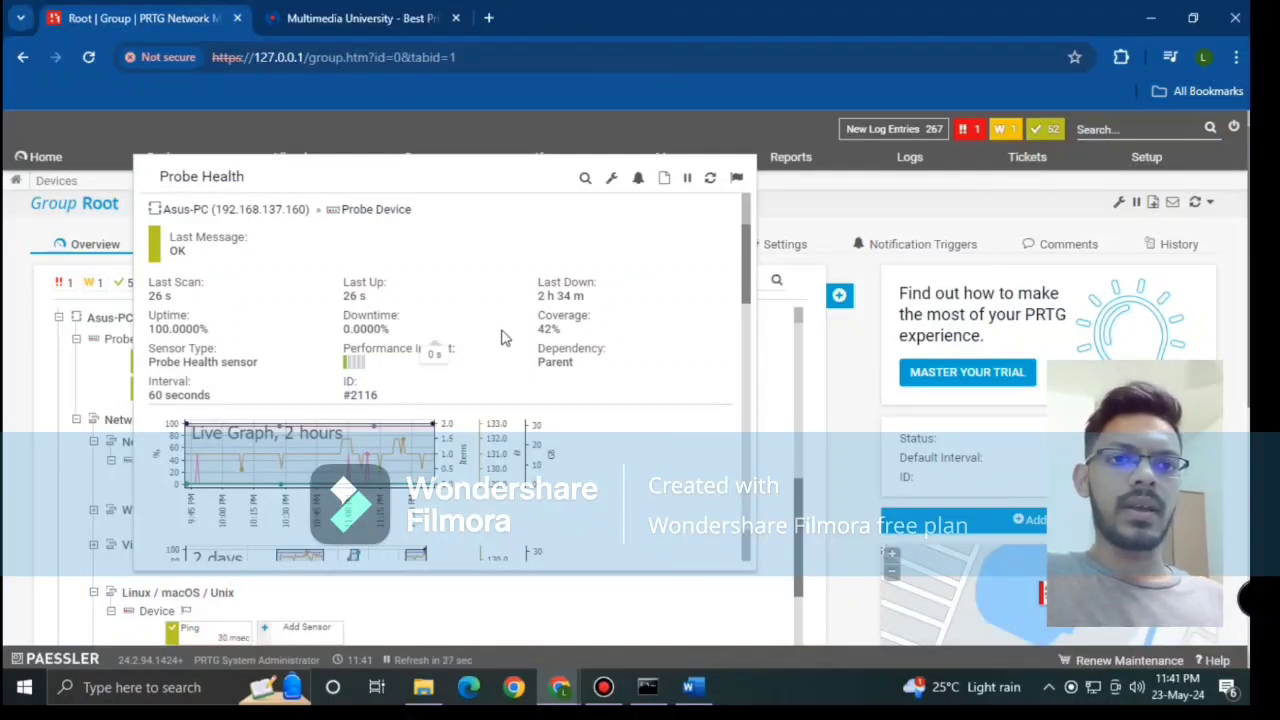
Step: Scroll through the Probe Health popup's readings and channel list
scroll(505, 355, "down", 3)
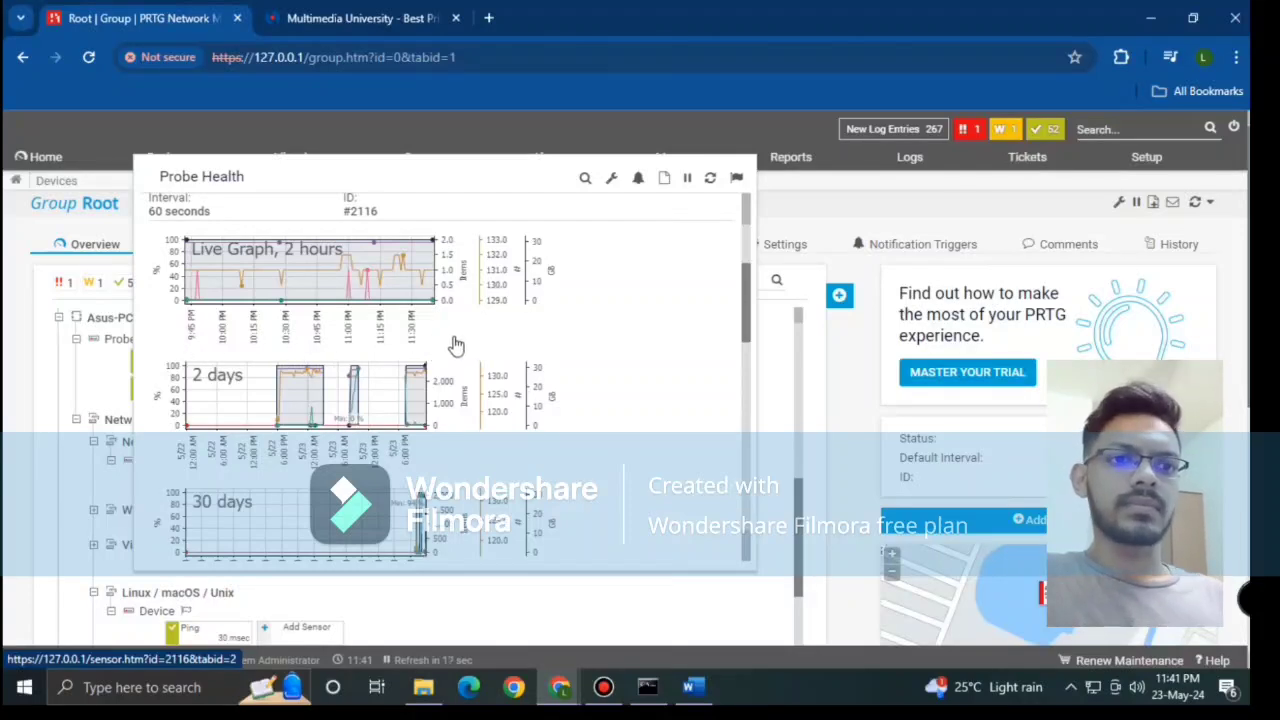
scroll(456, 345, "down", 1)
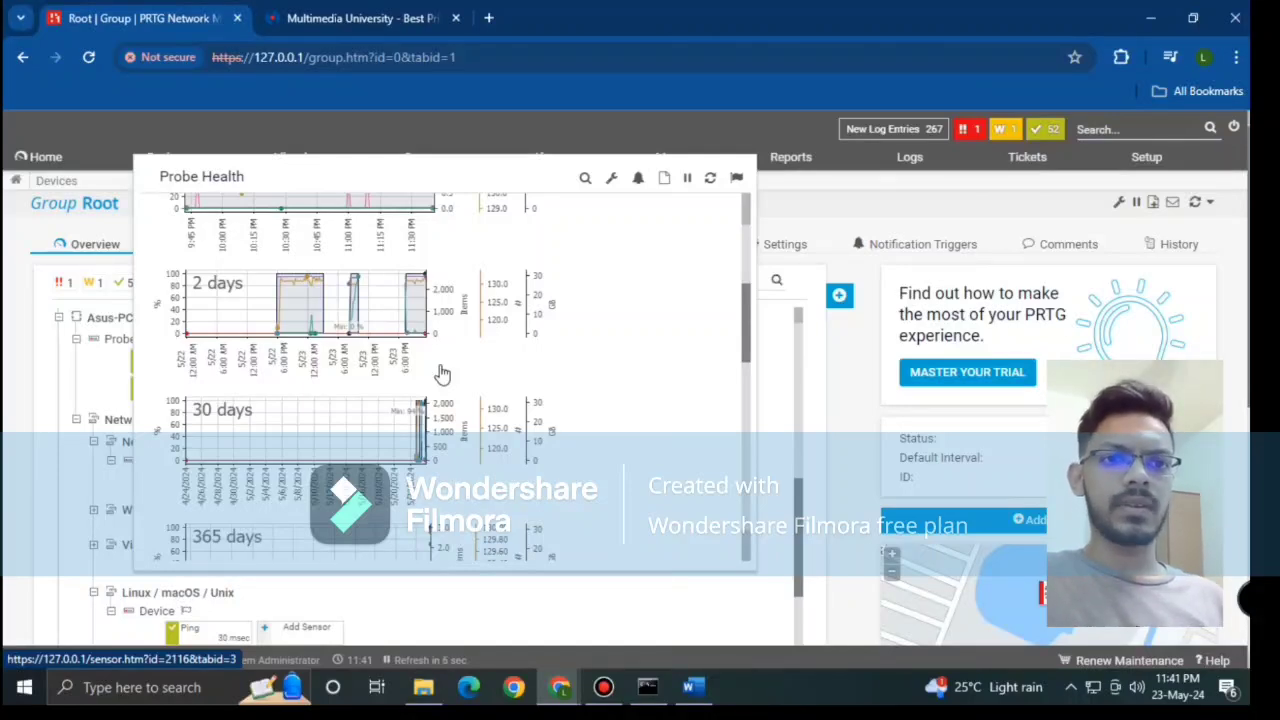
scroll(442, 374, "down", 1)
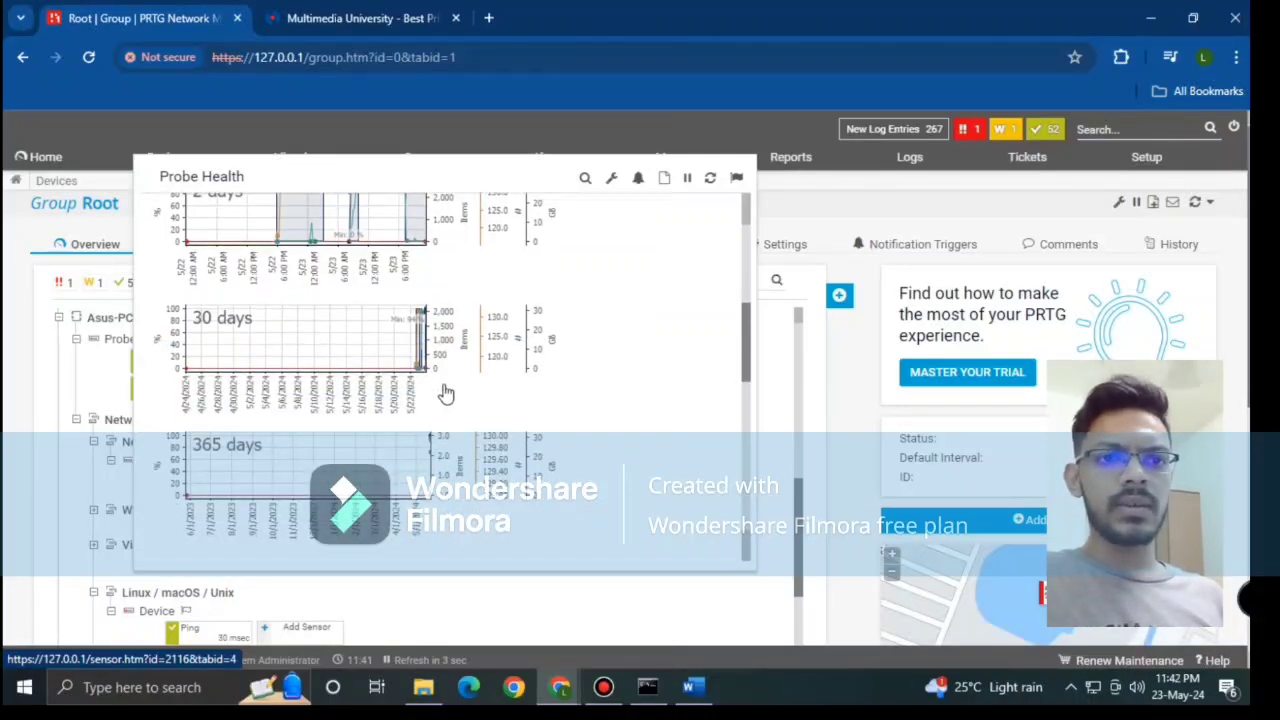
scroll(444, 392, "down", 1)
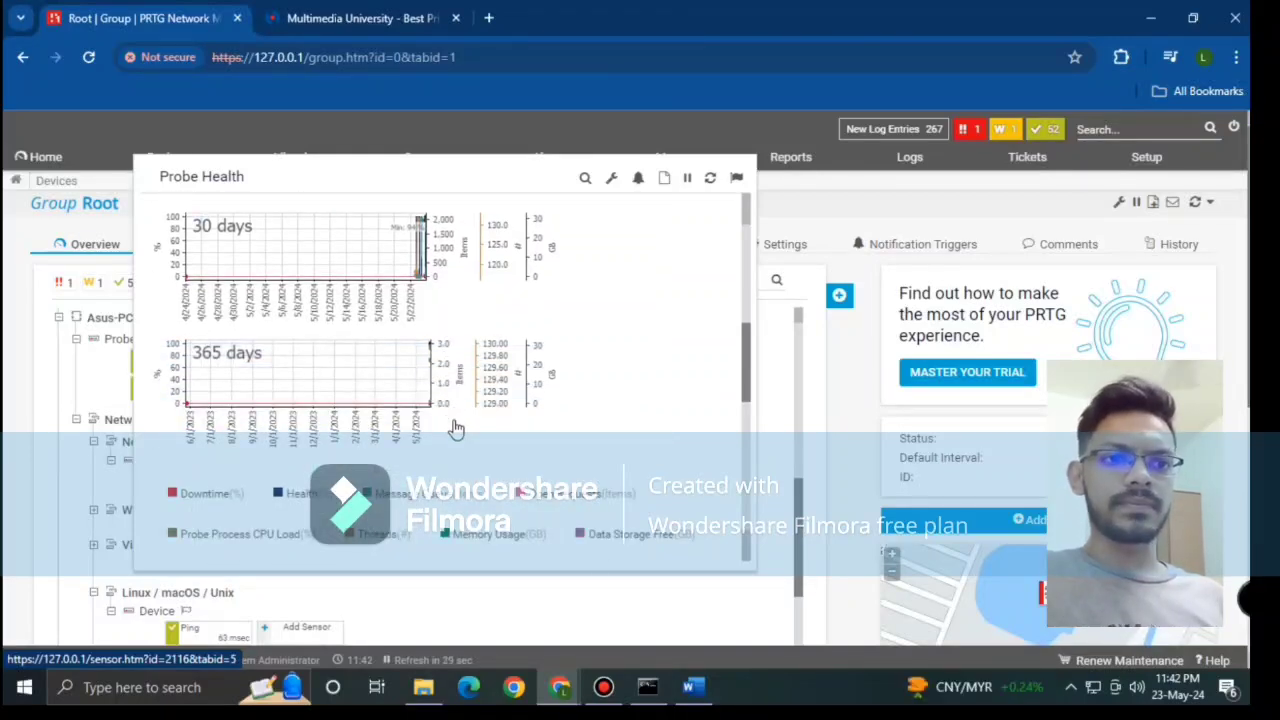
scroll(455, 428, "down", 2)
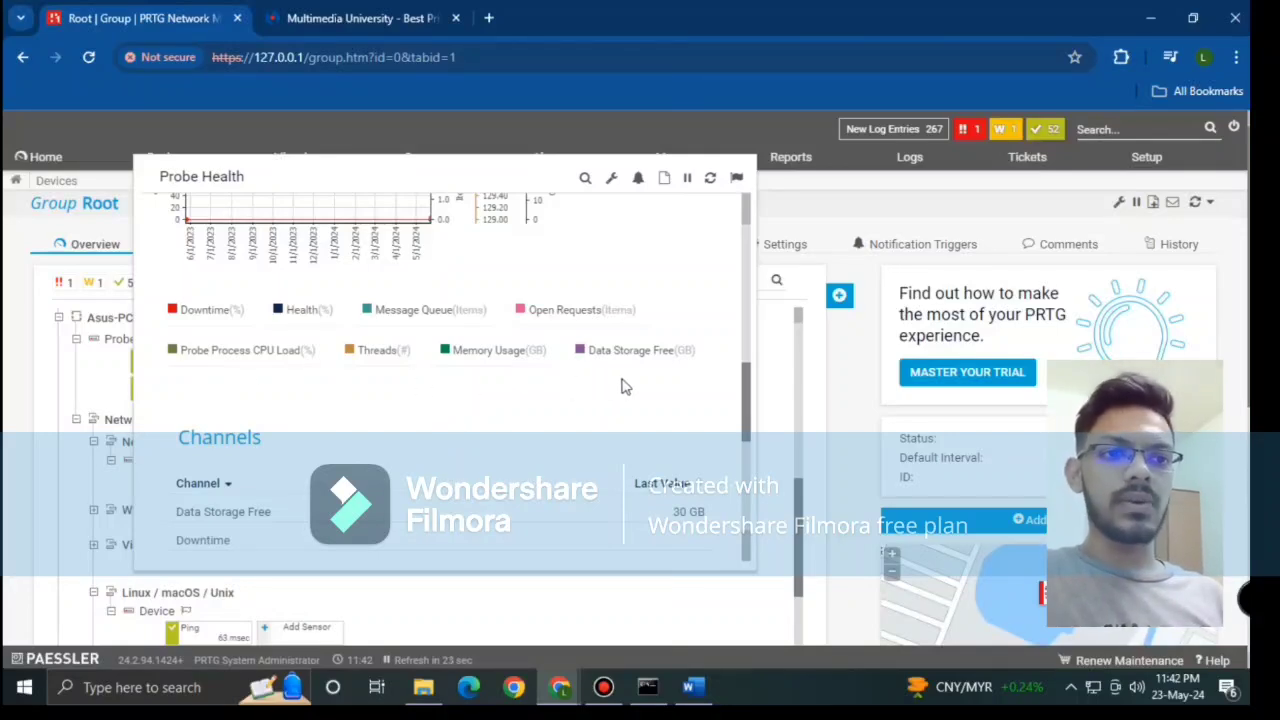
scroll(590, 390, "down", 2)
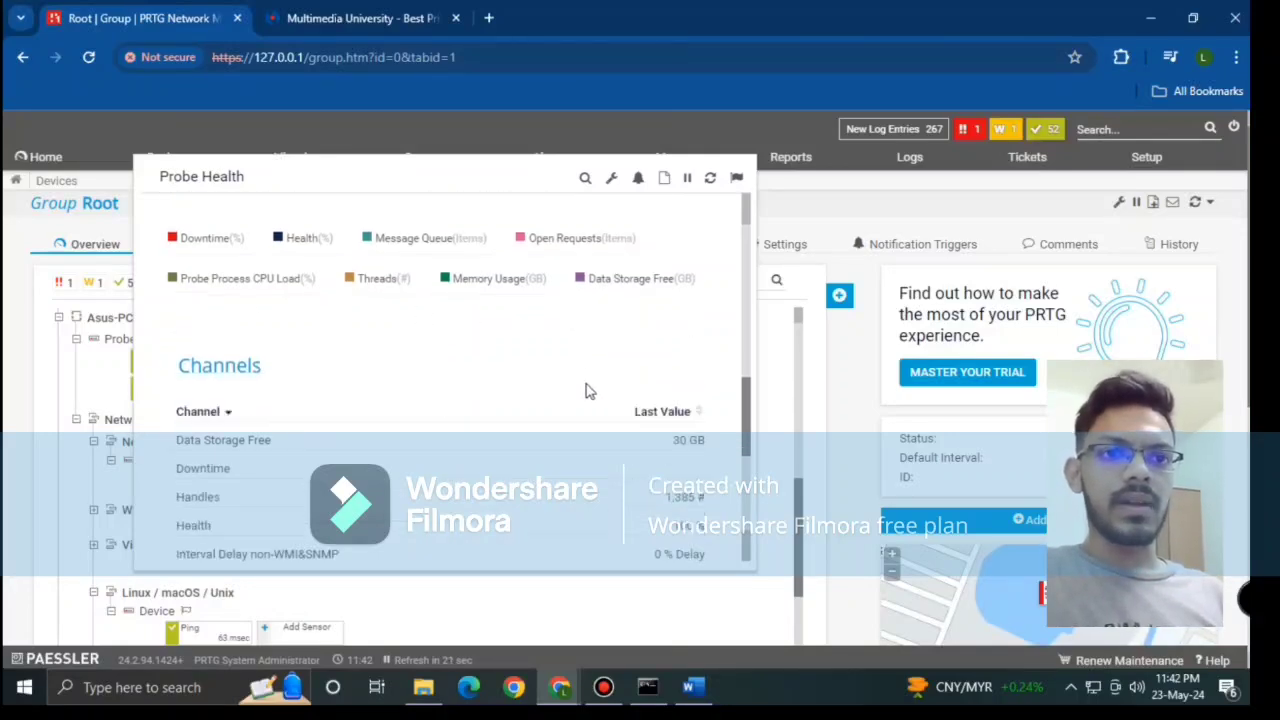
scroll(474, 377, "down", 1)
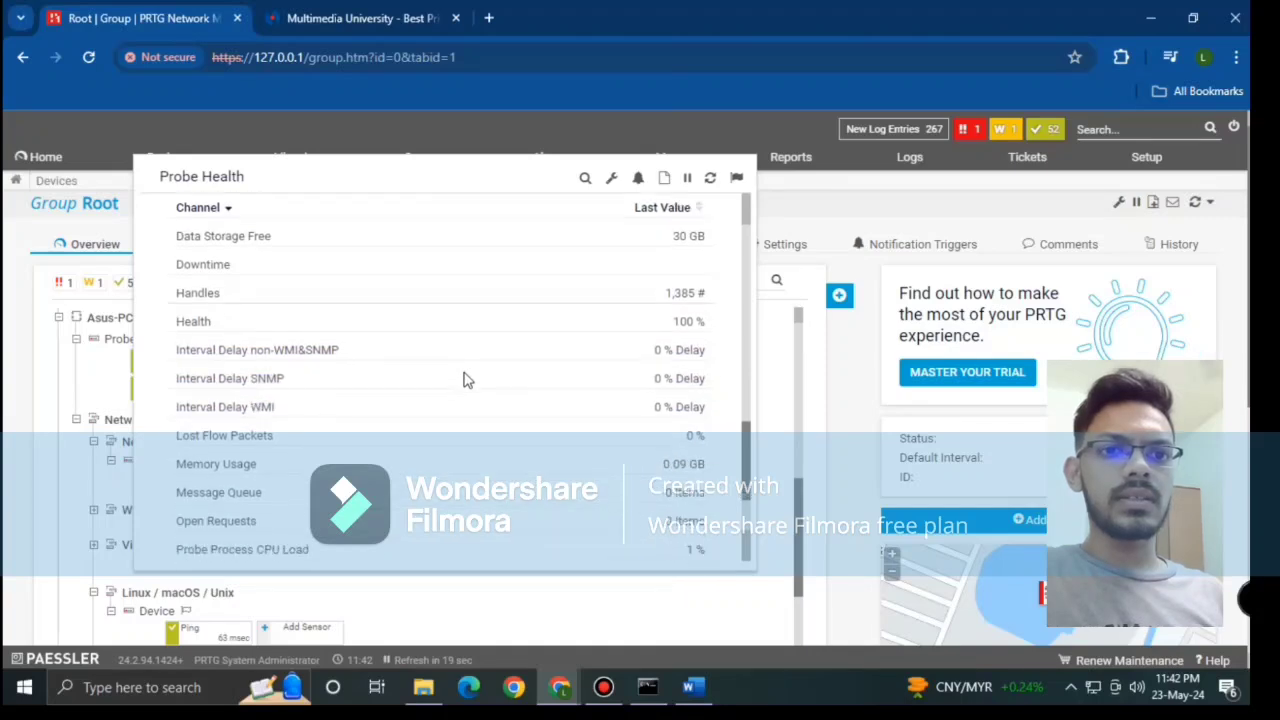
scroll(466, 378, "down", 1)
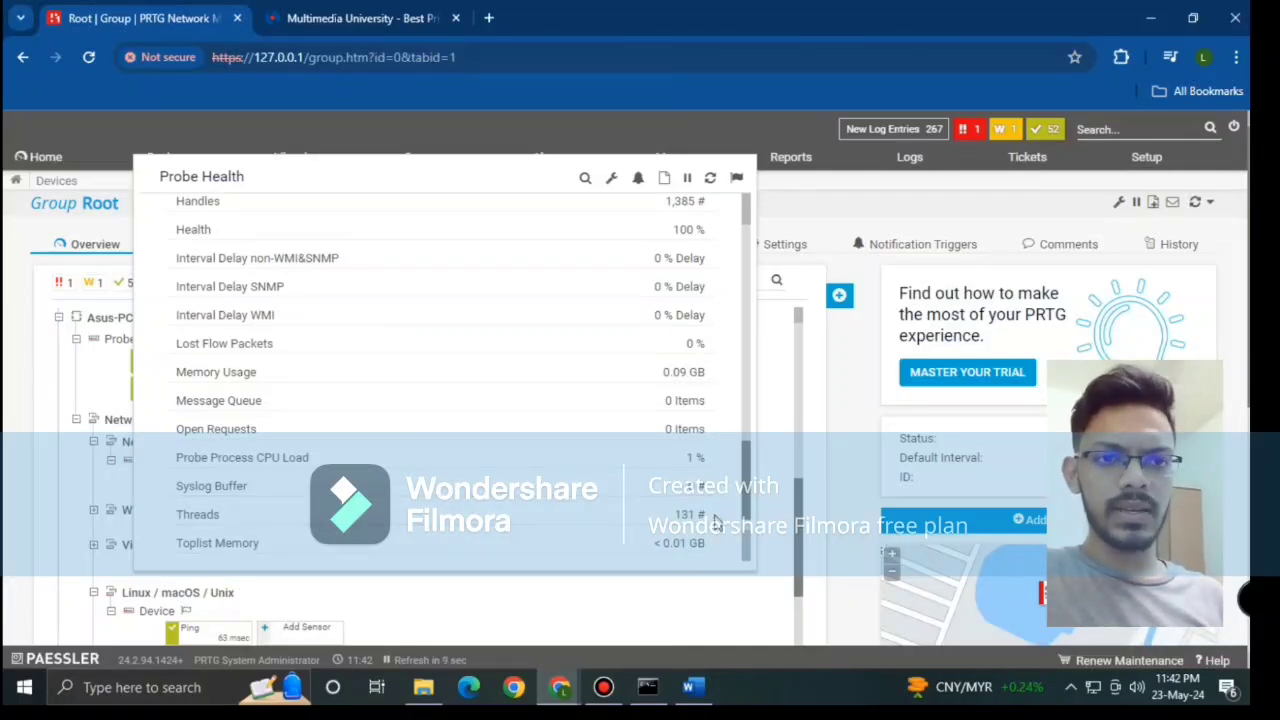
scroll(714, 518, "down", 1)
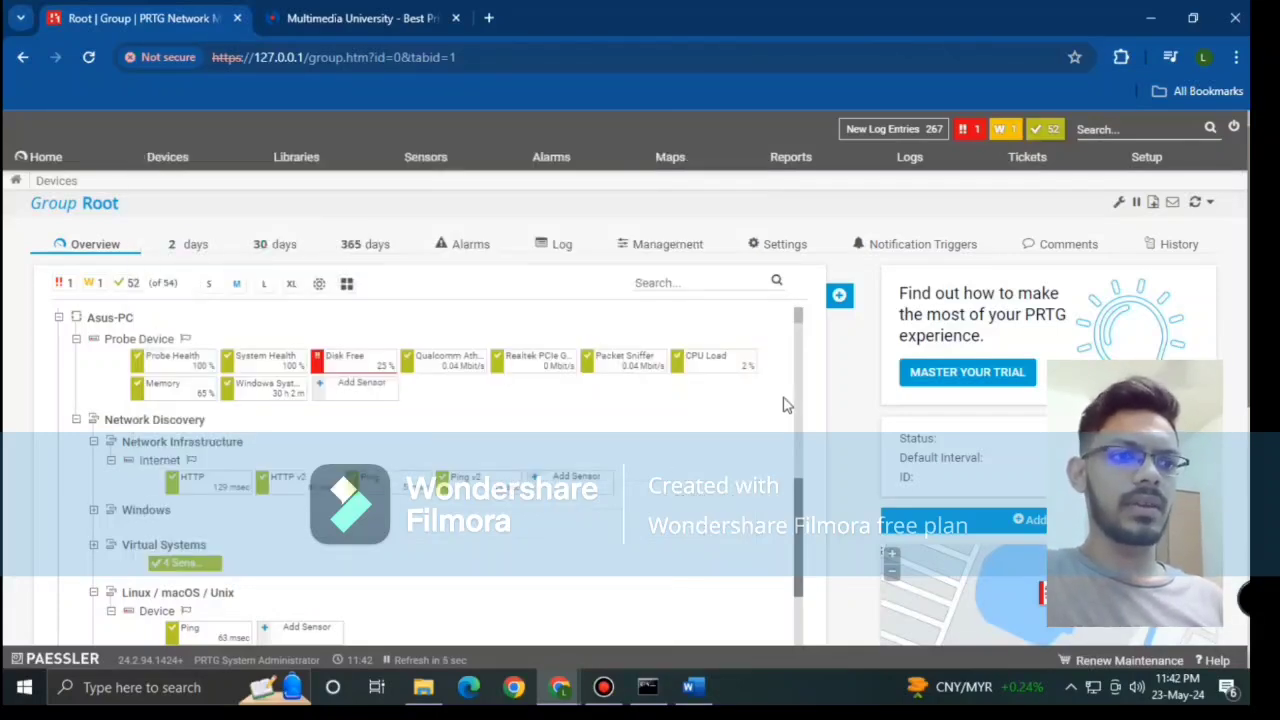
Step: Review the System Health popup's graphs, then show the Disk Free summary with E: 6% and D: 4%
mouse_move(238, 368)
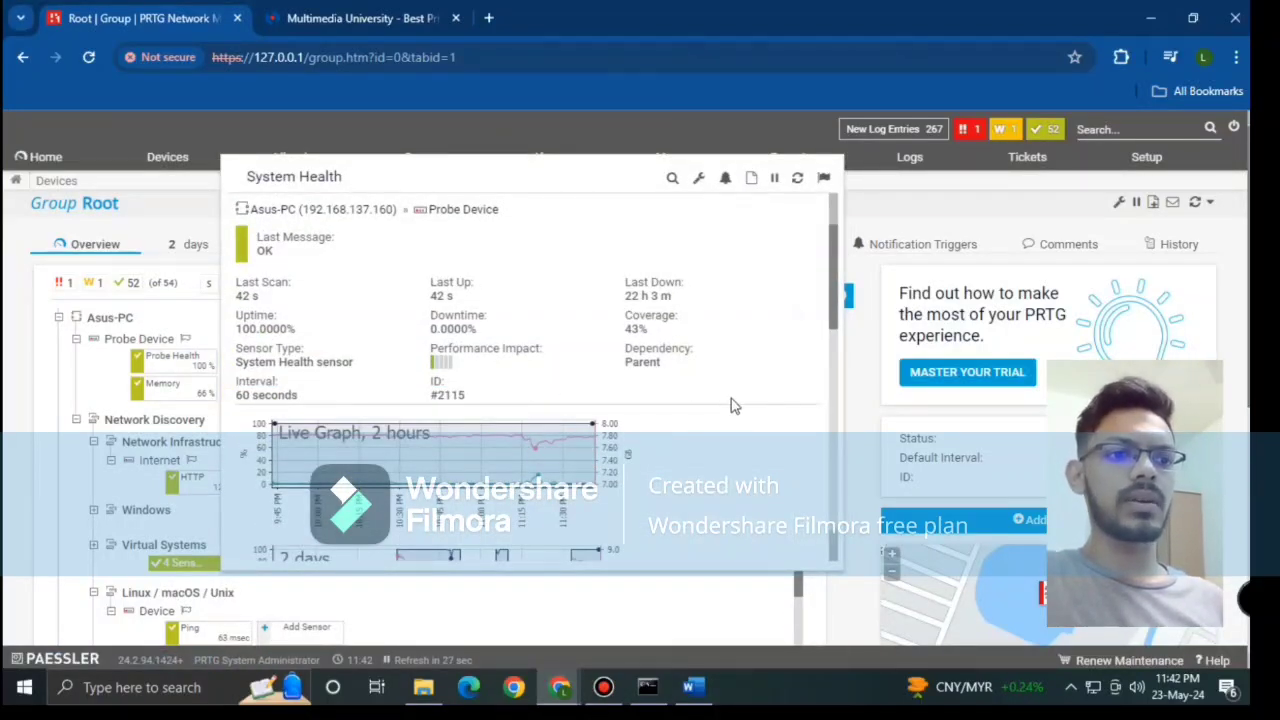
scroll(731, 405, "down", 5)
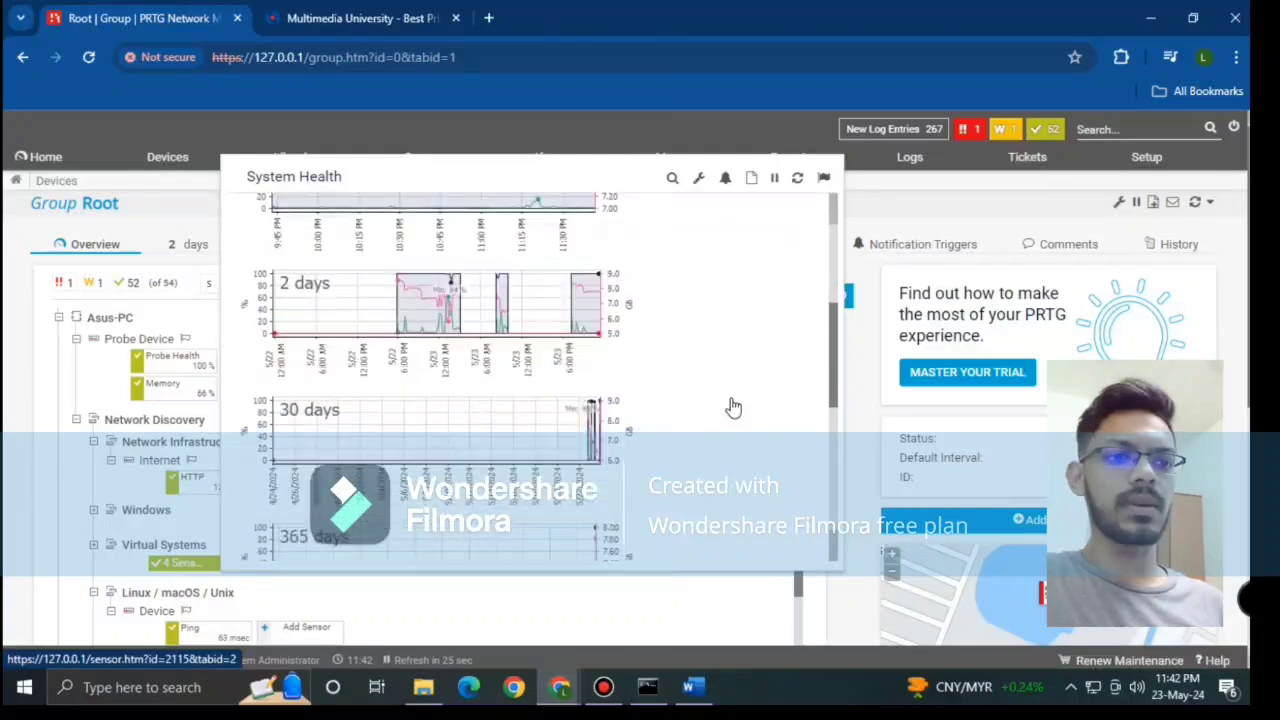
scroll(733, 406, "down", 3)
scroll(600, 404, "down", 2)
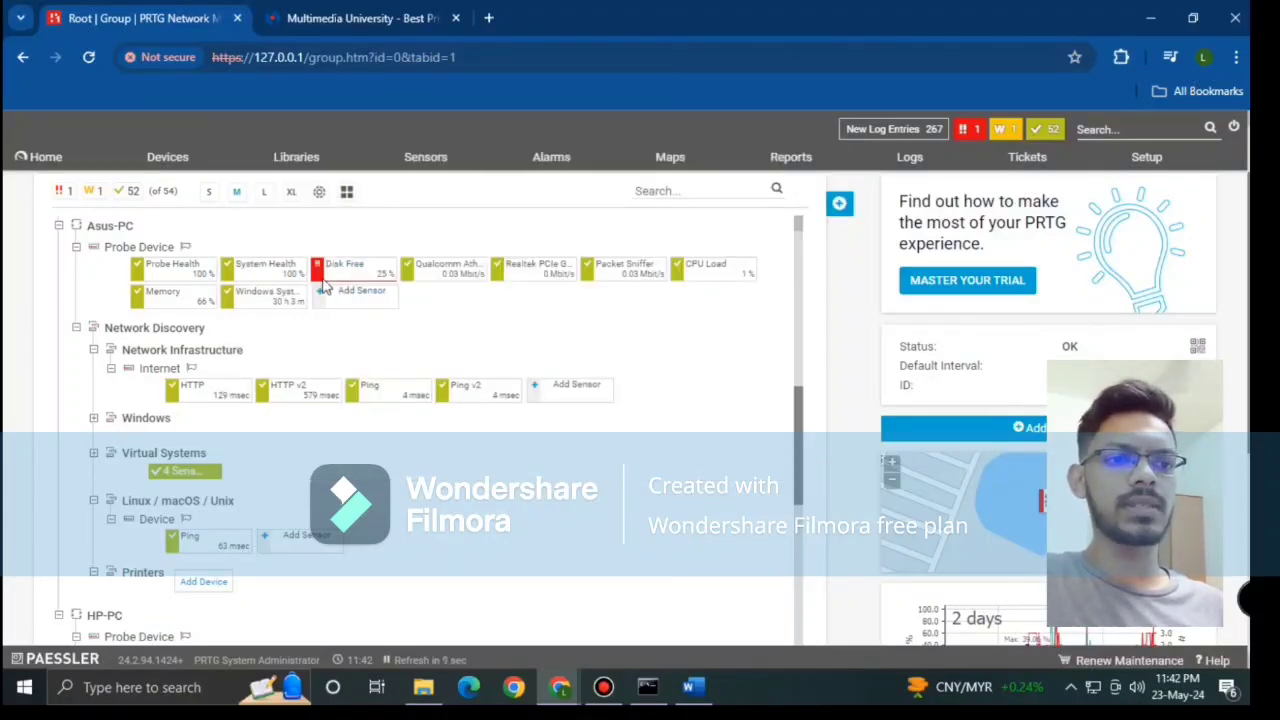
mouse_move(320, 276)
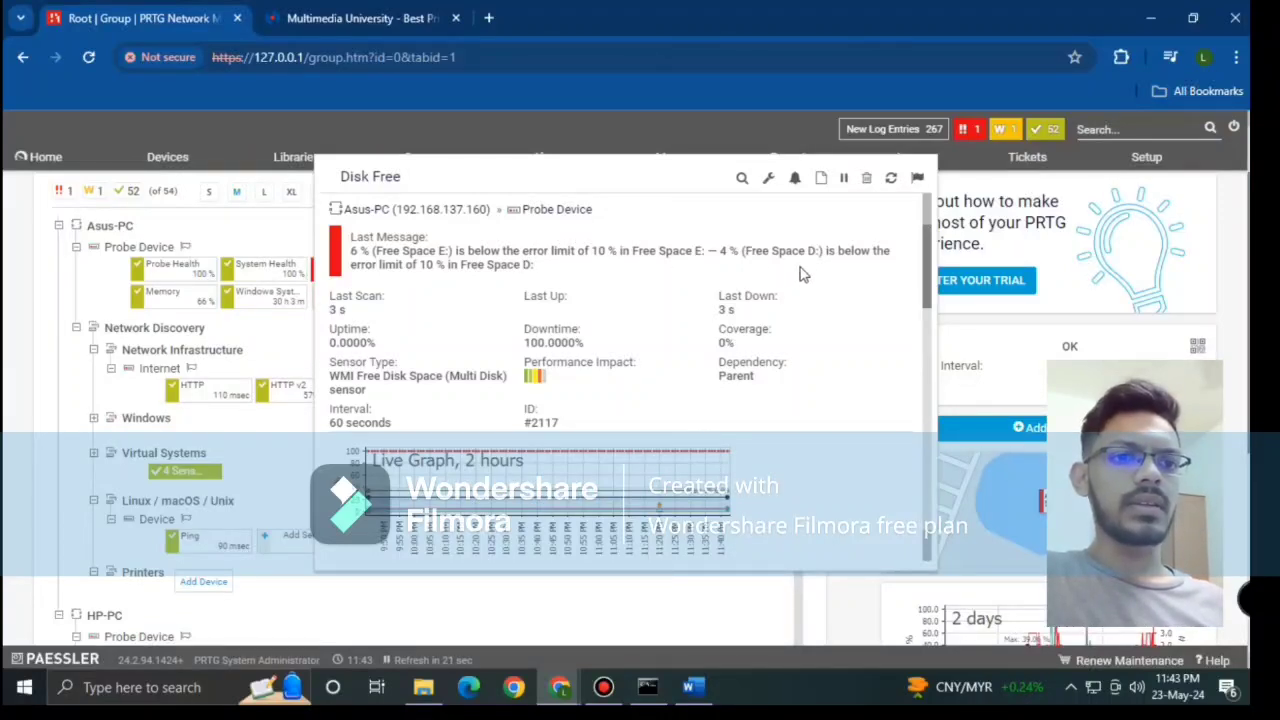
Step: Scroll the Disk Free popup to its per-drive Channels table, then show the wireless adapter sensor summary
scroll(485, 350, "down", 1)
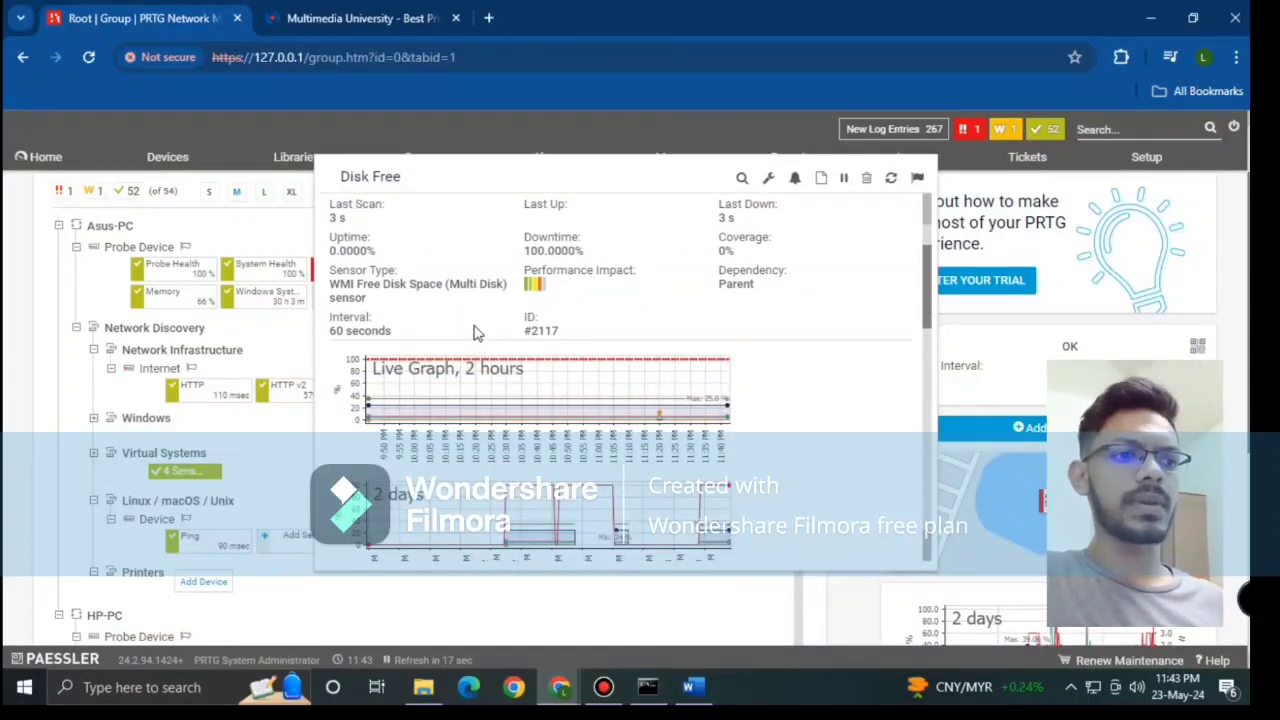
scroll(476, 332, "down", 1)
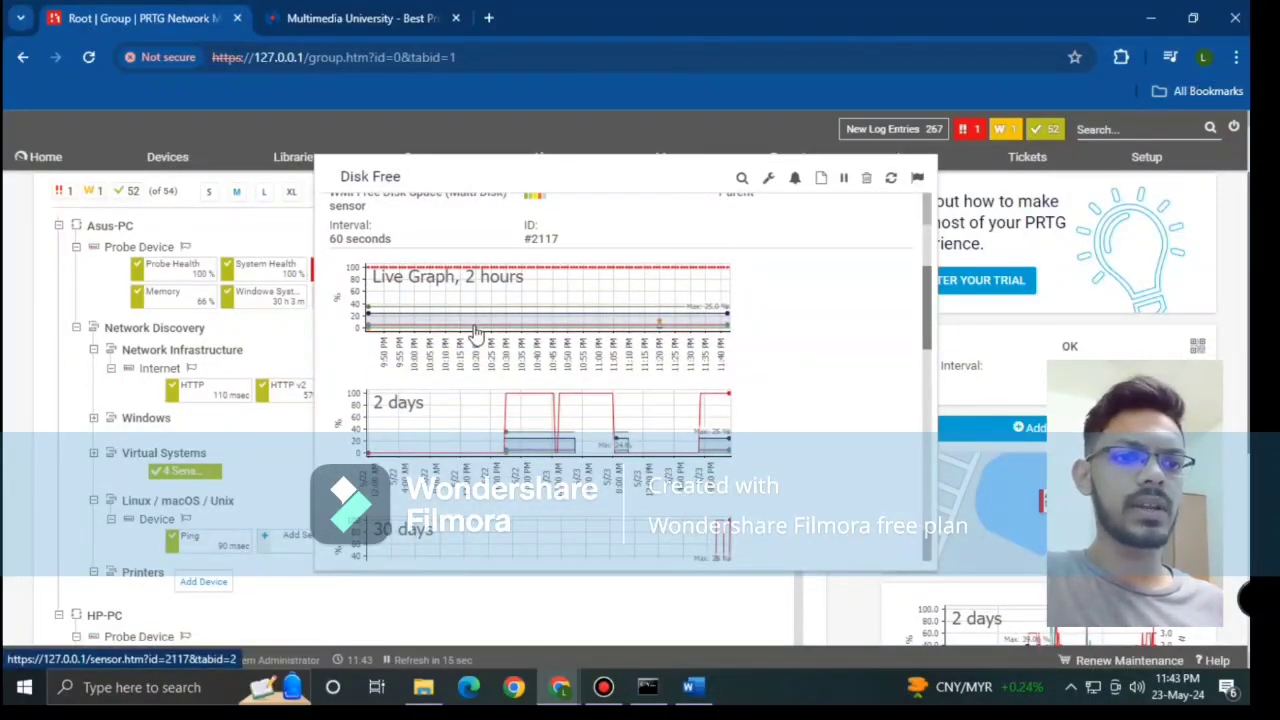
scroll(705, 400, "down", 2)
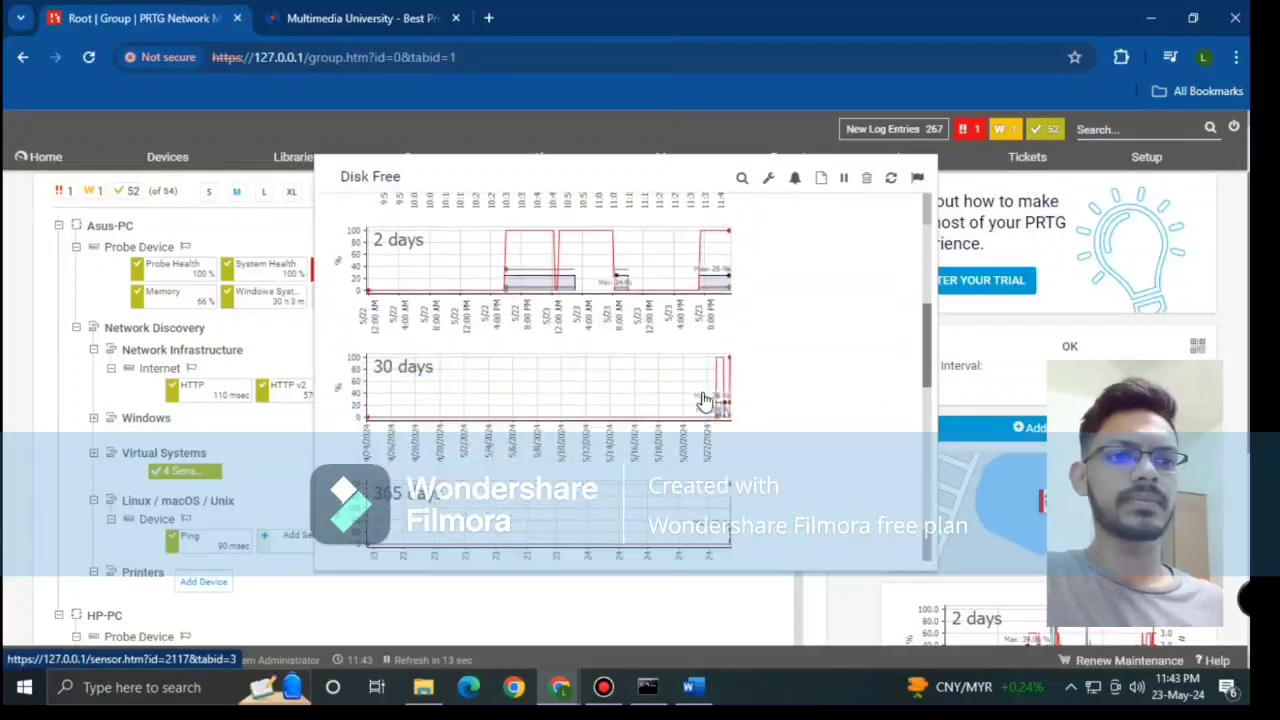
scroll(735, 388, "down", 4)
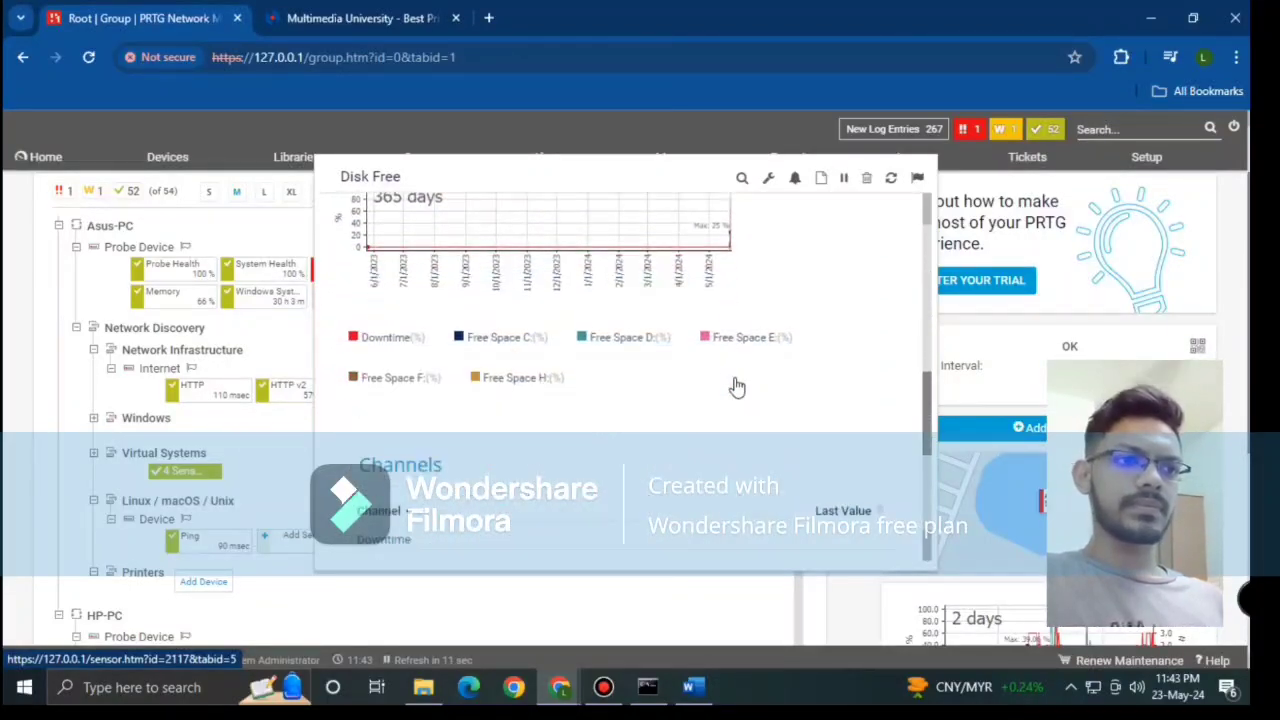
scroll(735, 388, "down", 4)
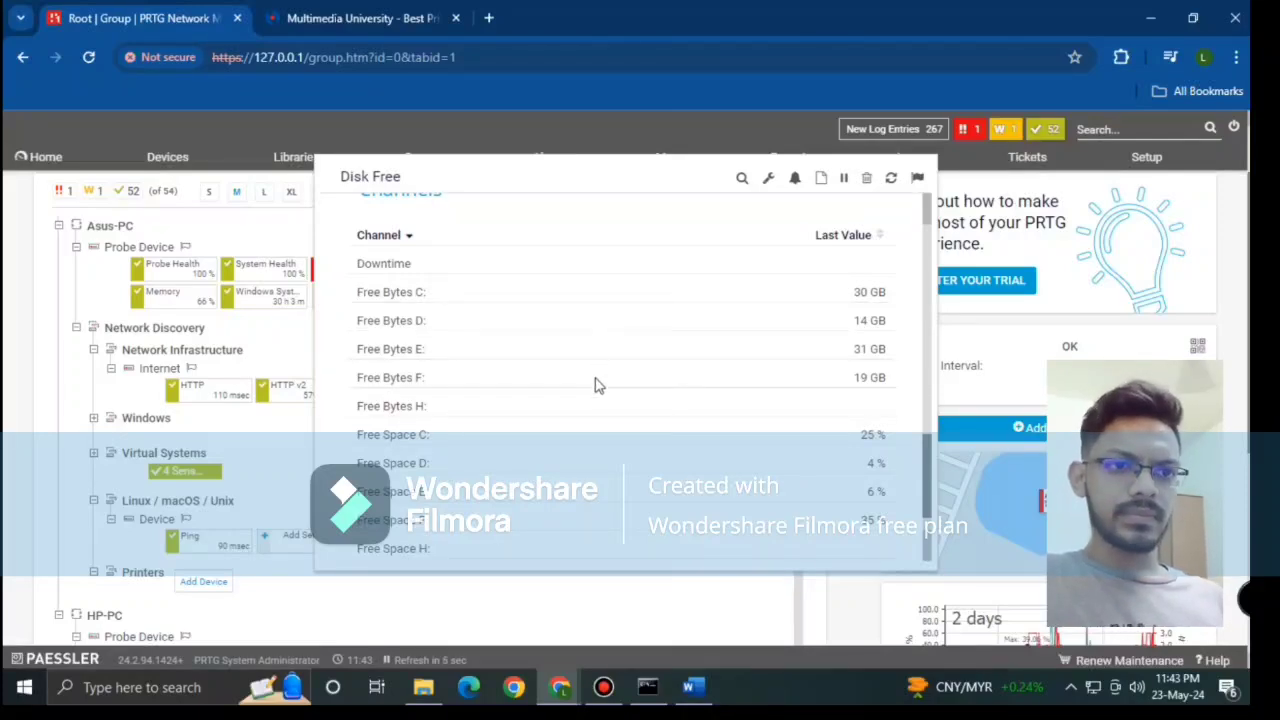
scroll(595, 385, "down", 2)
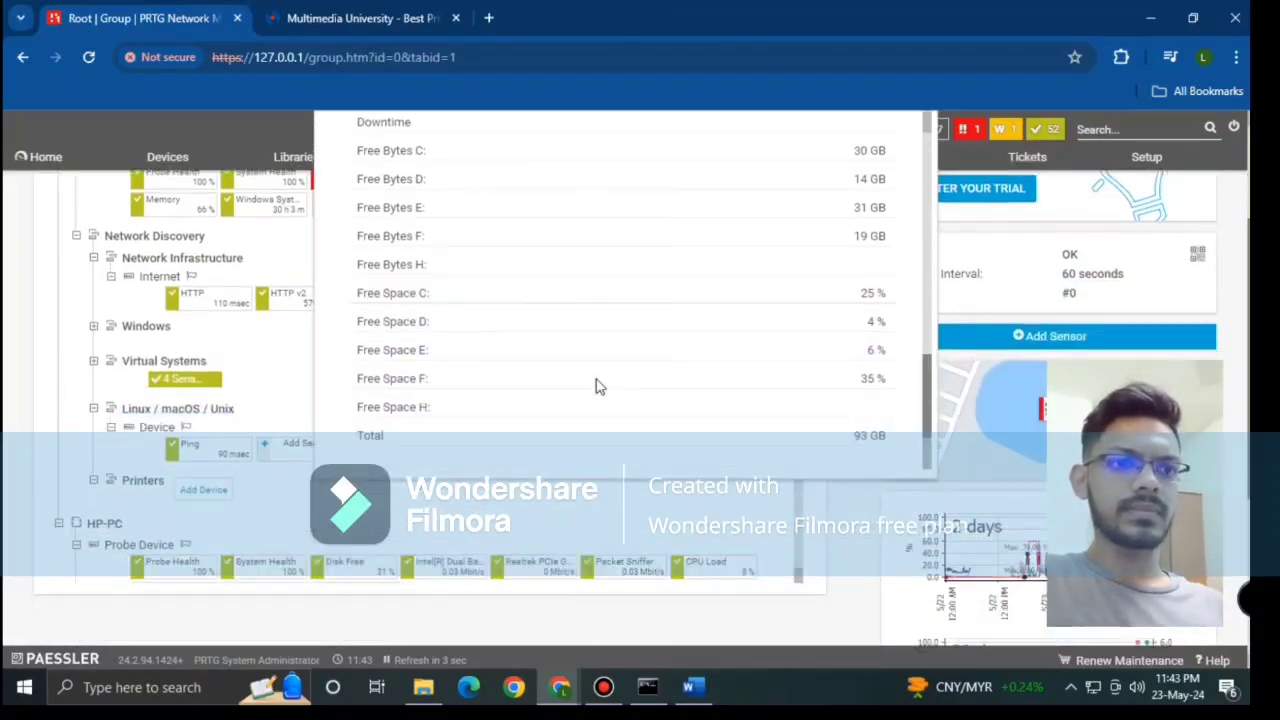
scroll(595, 388, "up", 2)
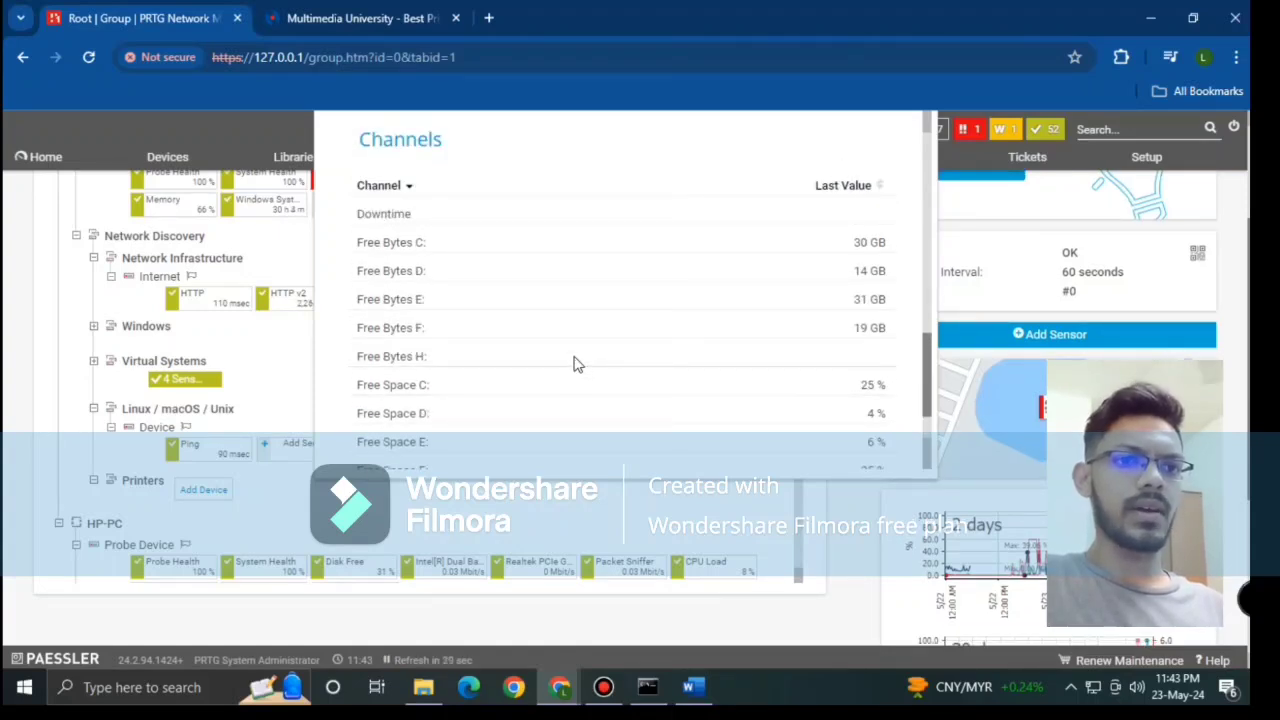
scroll(575, 365, "down", 2)
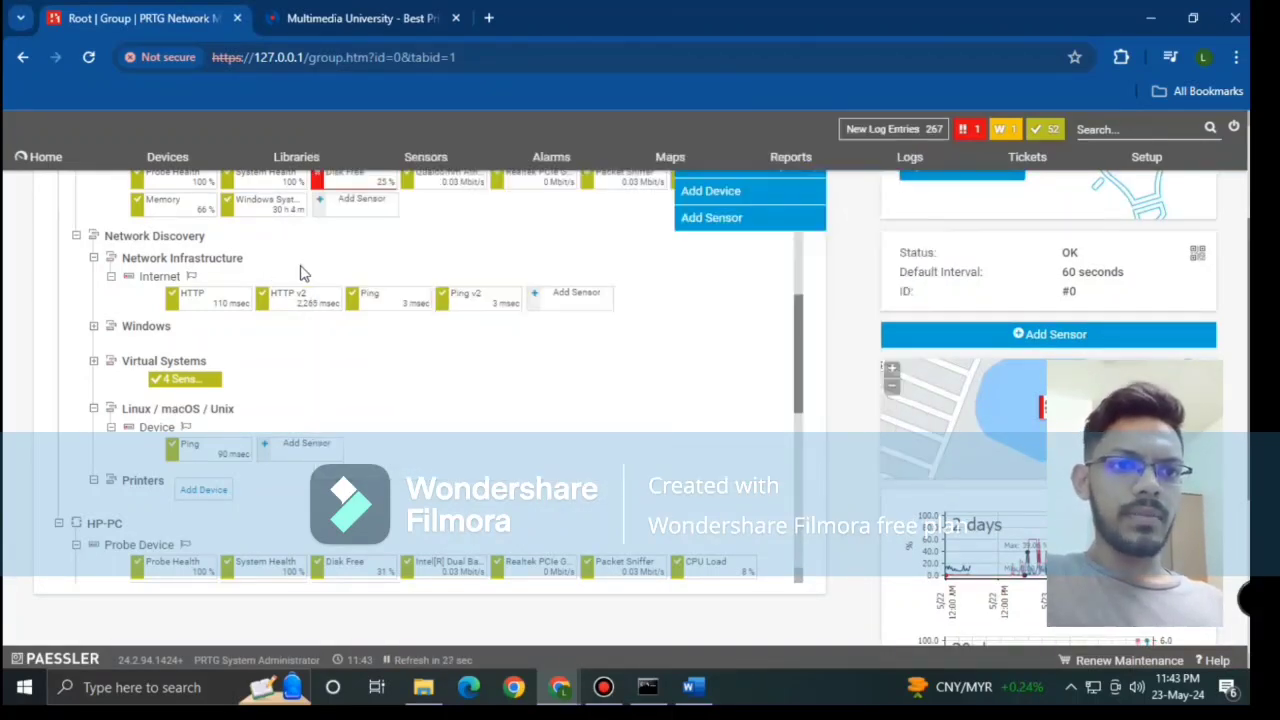
scroll(310, 300, "up", 1)
scroll(448, 348, "up", 1)
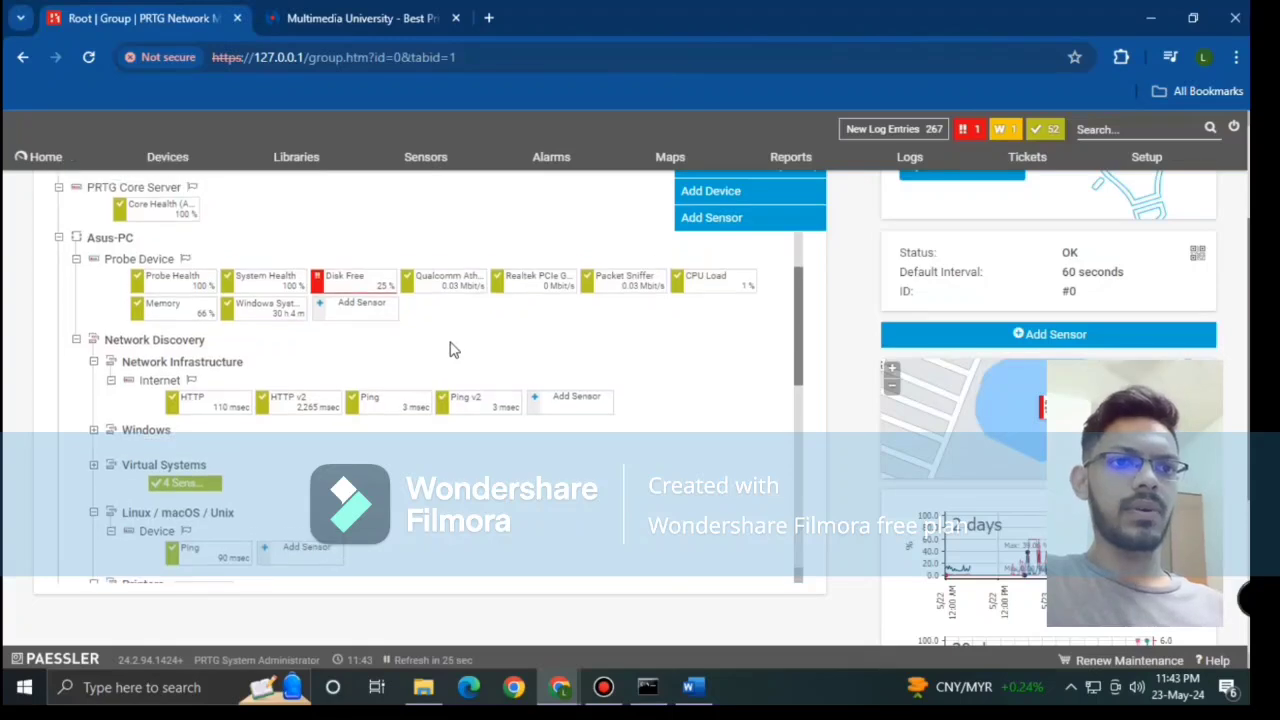
mouse_move(410, 366)
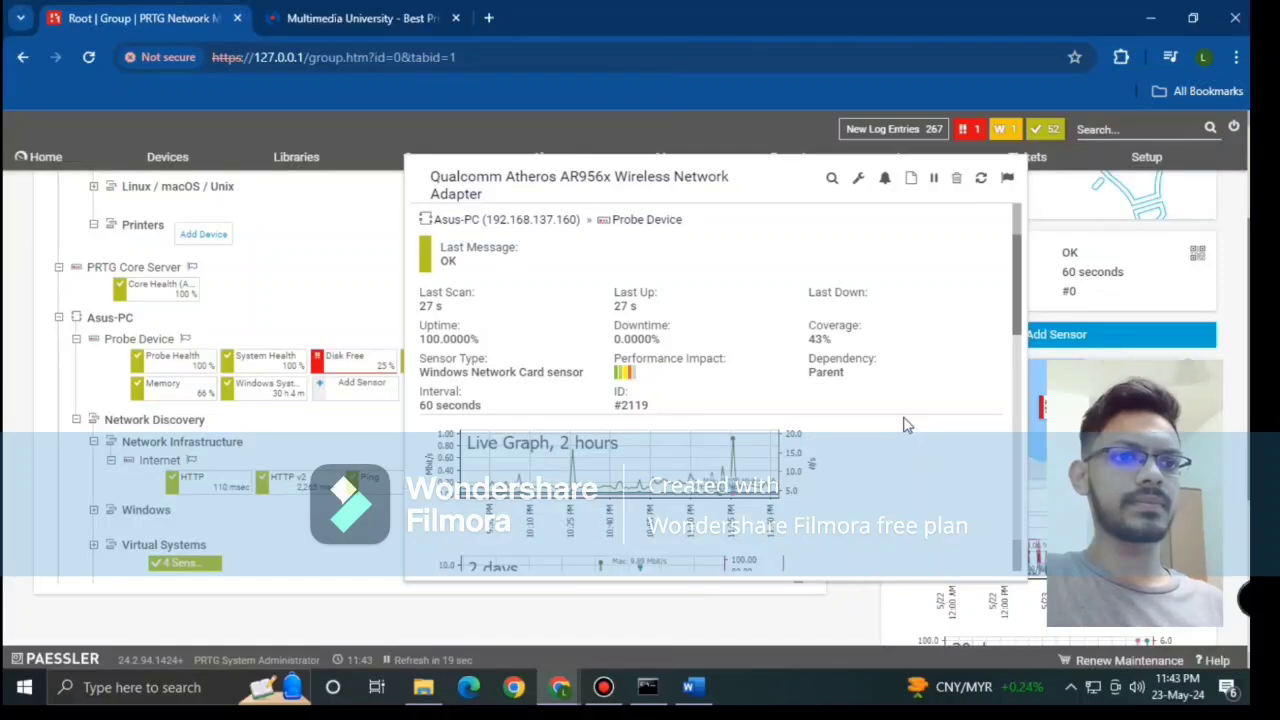
scroll(903, 425, "down", 2)
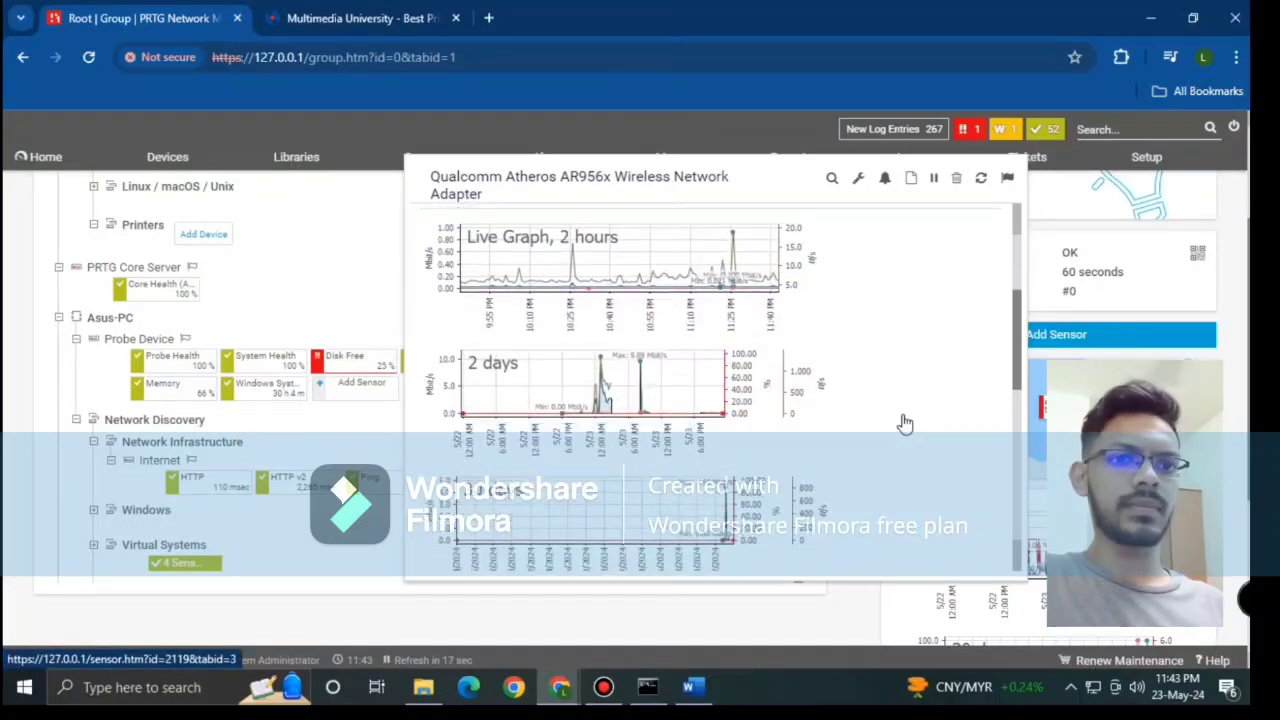
scroll(903, 424, "down", 5)
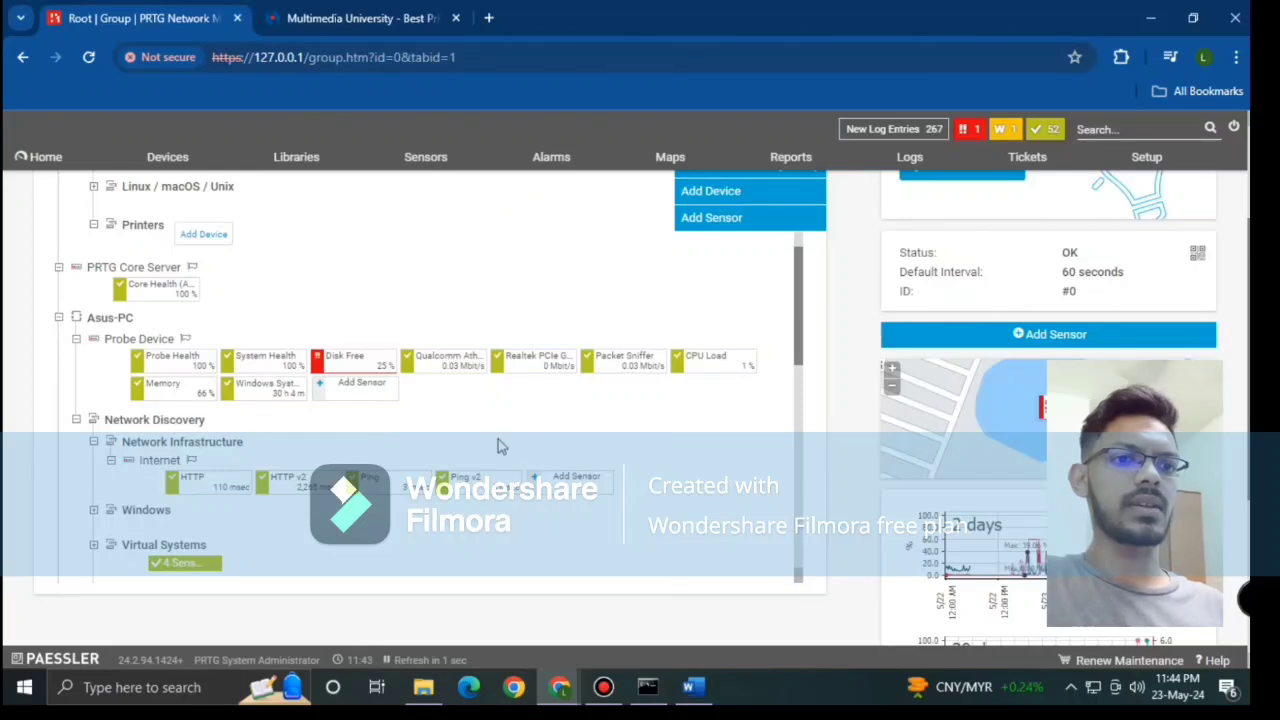
mouse_move(500, 368)
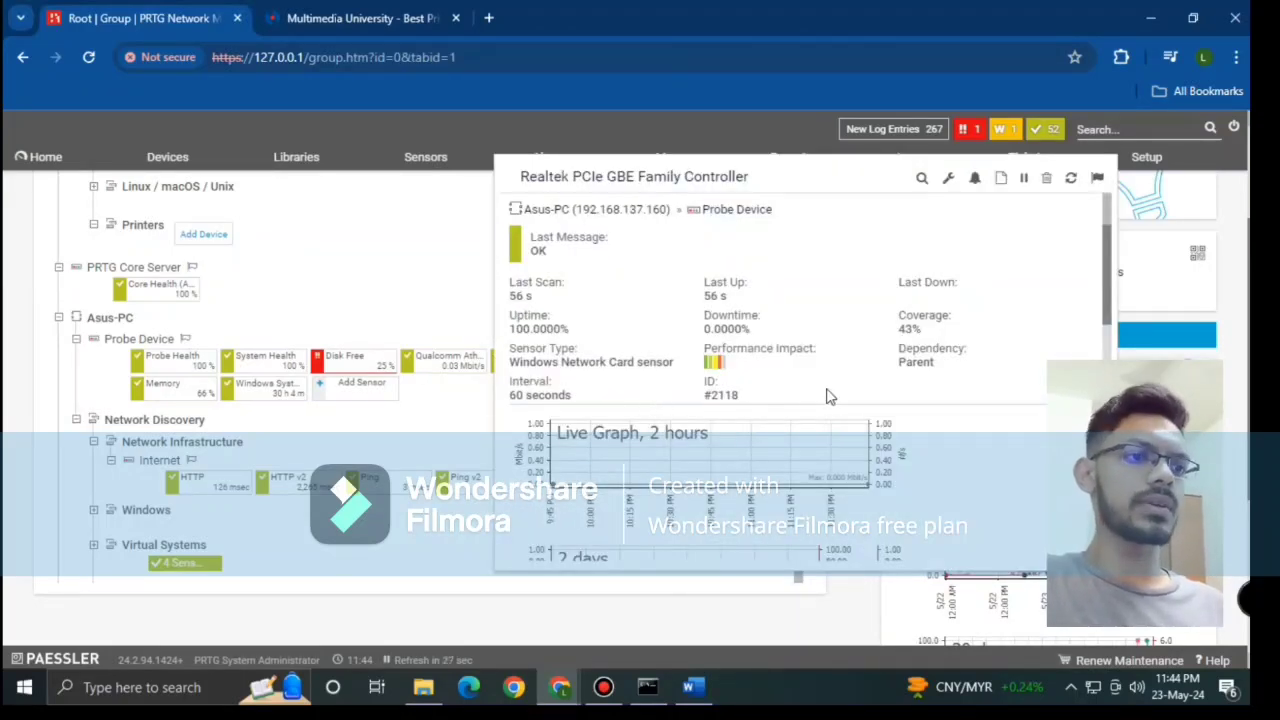
scroll(940, 407, "down", 8)
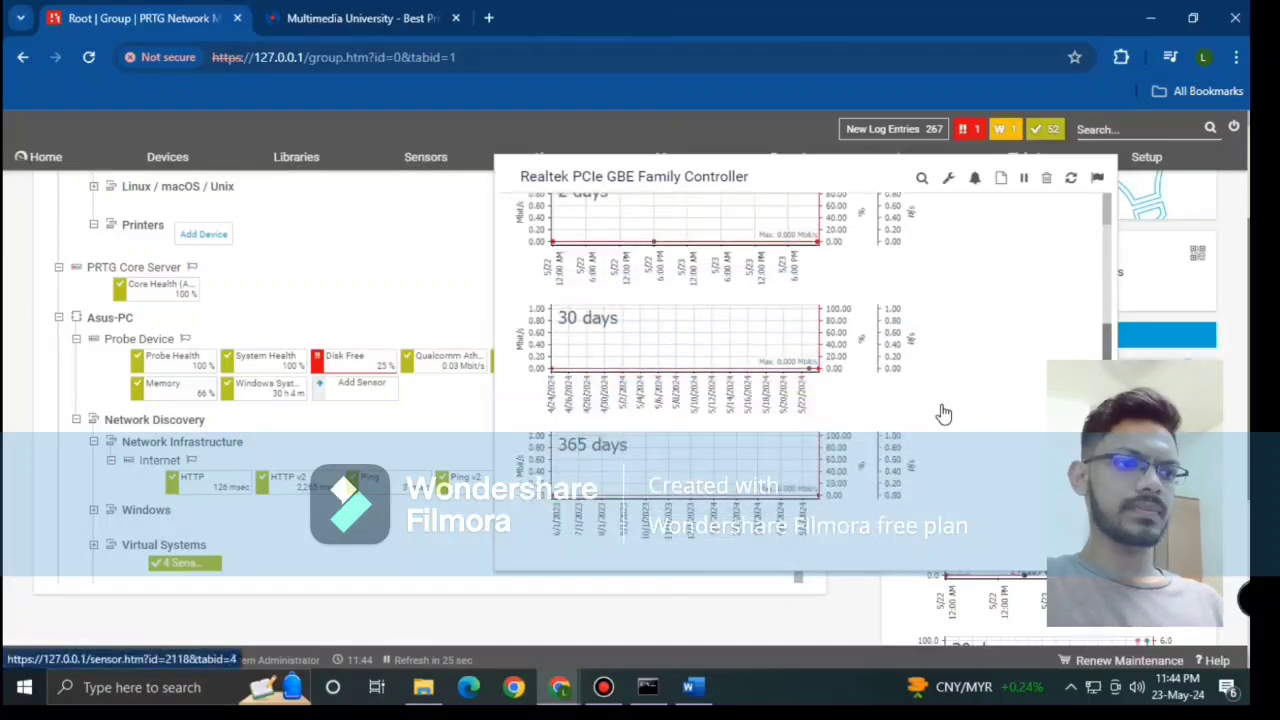
scroll(943, 413, "down", 5)
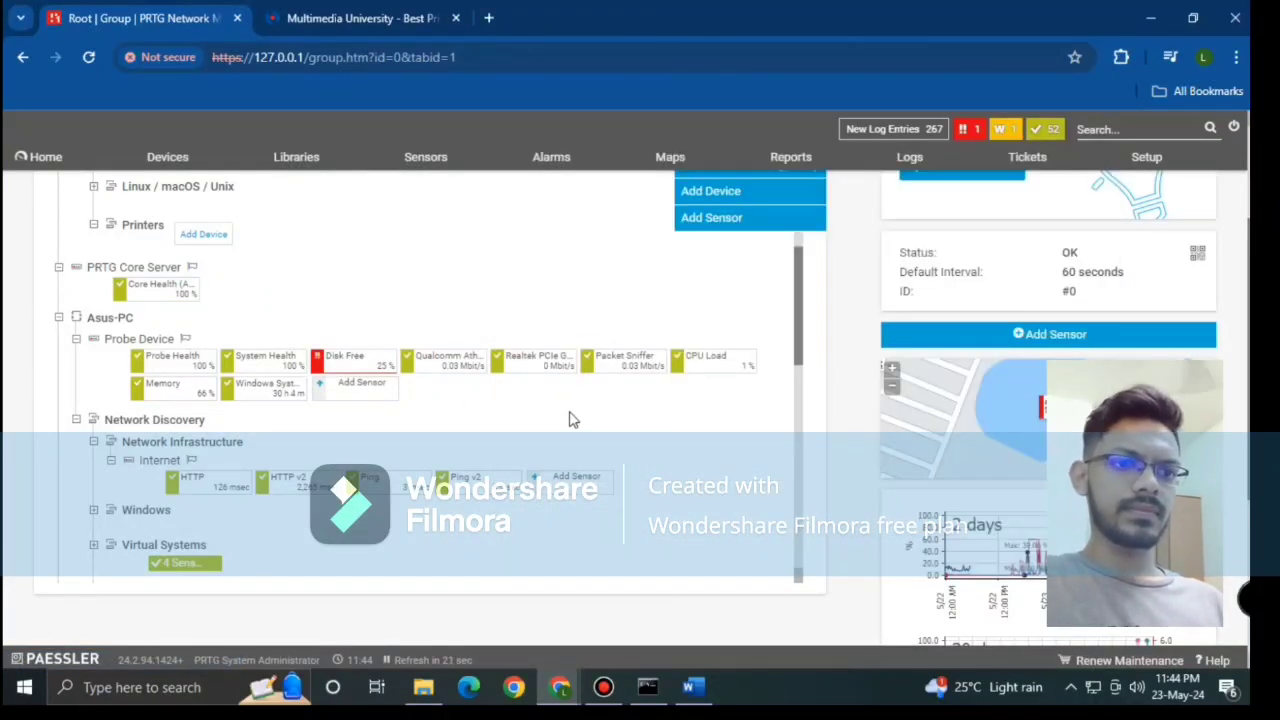
Step: Preview the Packet Sniffer popup, then open its Sensor Details page with top talkers and protocols
mouse_move(590, 368)
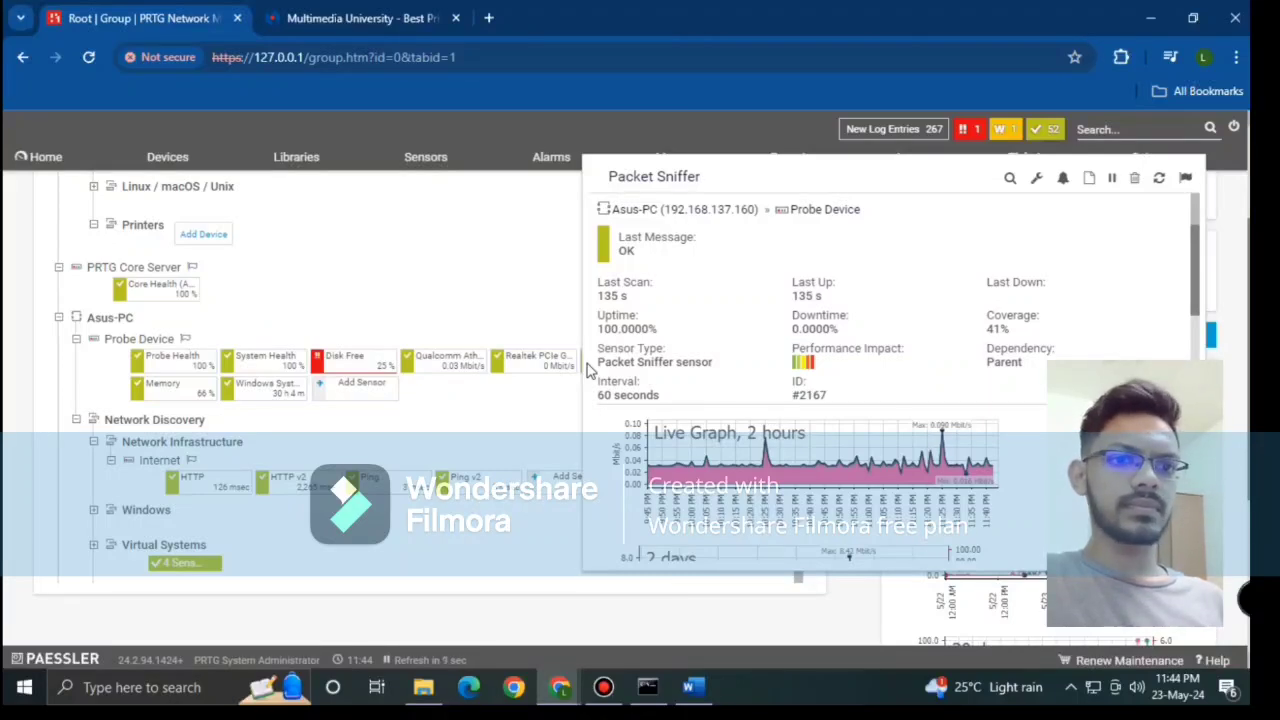
scroll(742, 368, "down", 4)
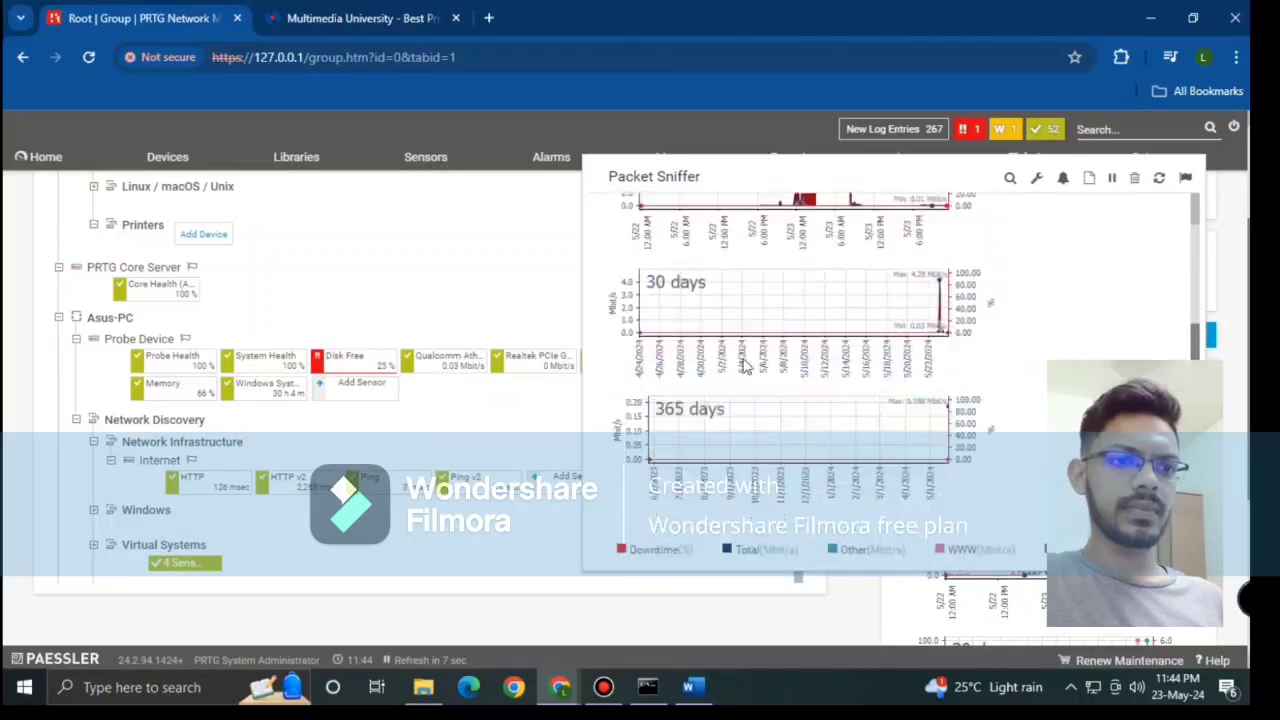
scroll(742, 368, "down", 5)
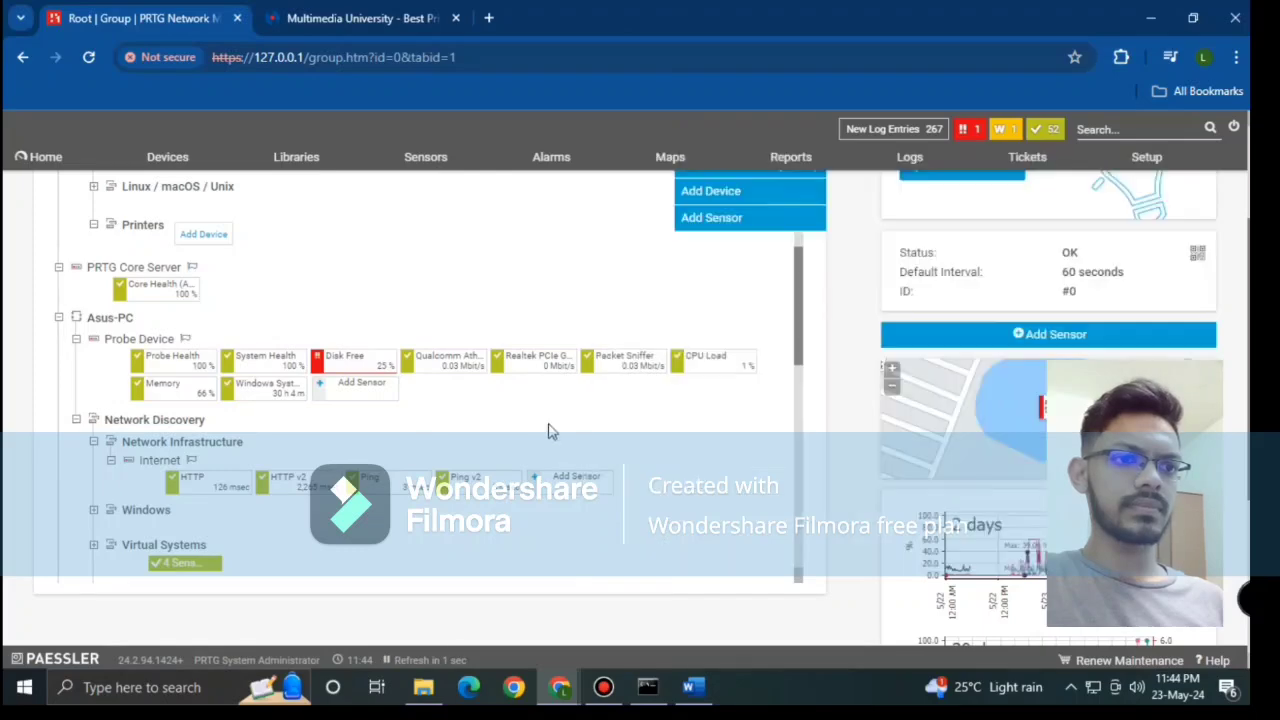
left_click(608, 372)
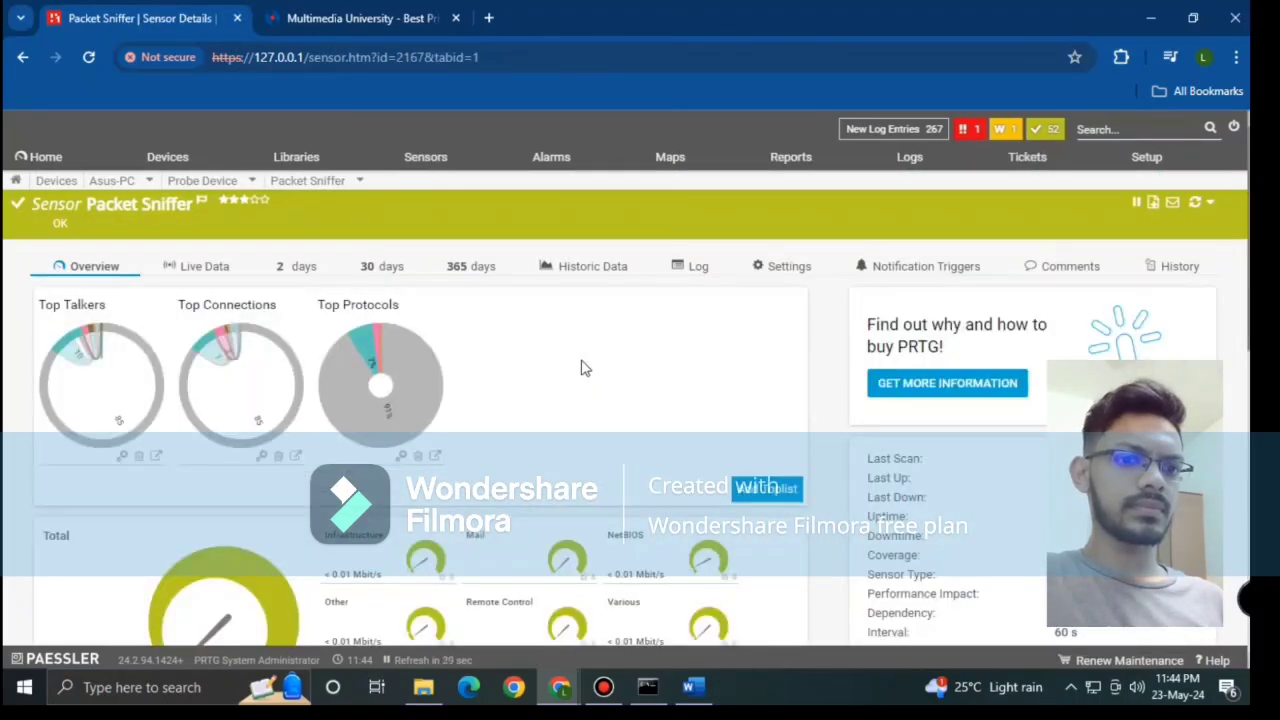
scroll(580, 366, "down", 1)
scroll(525, 270, "up", 1)
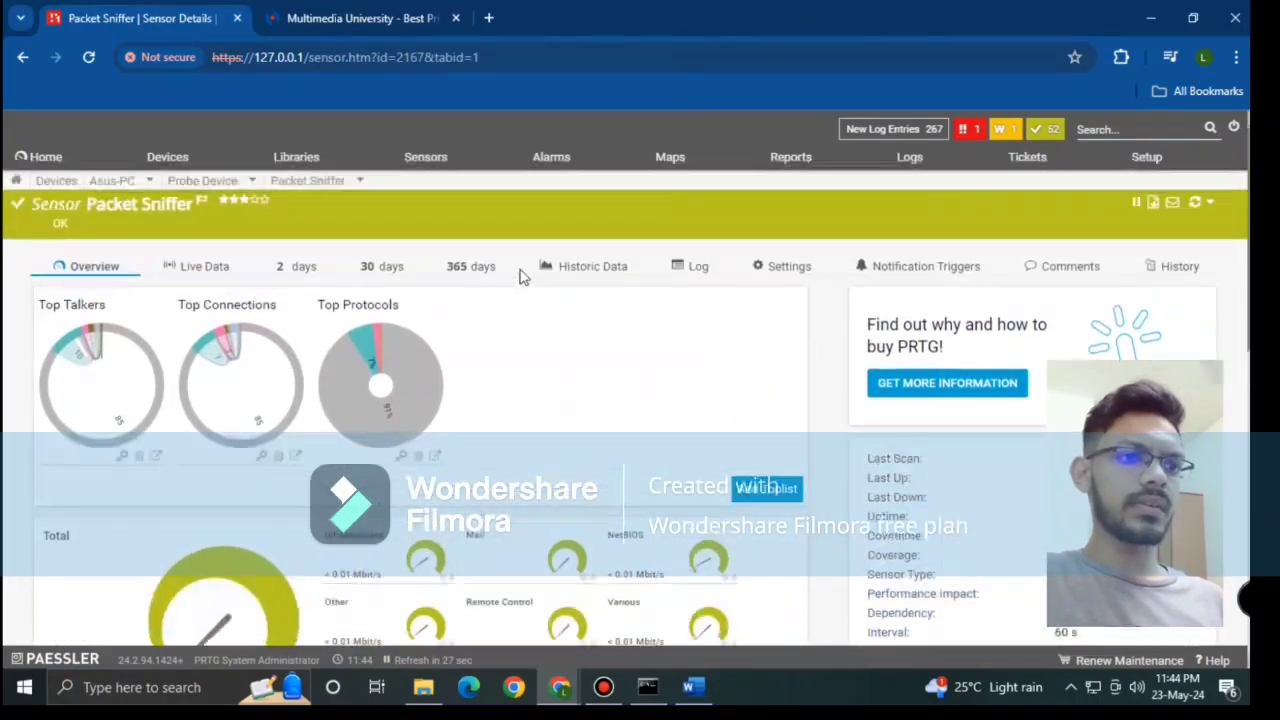
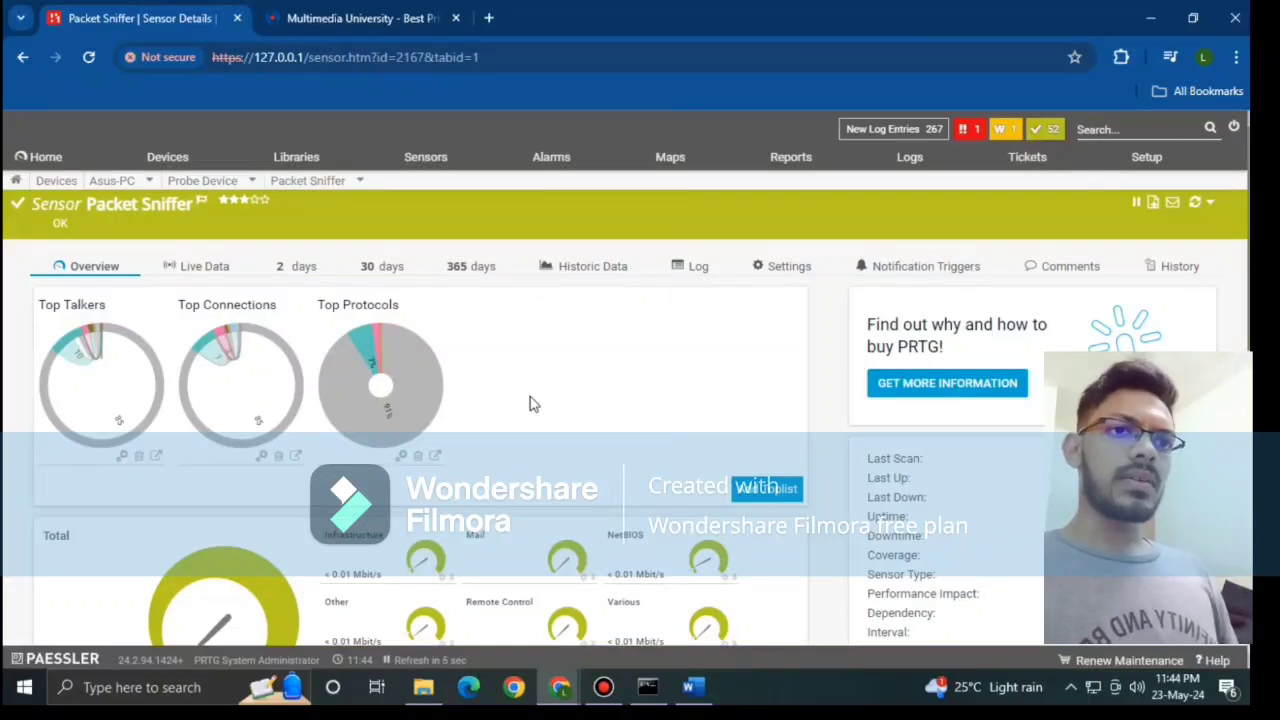
Step: Open the Packet Sniffer's Top Talkers toplist and scroll through its table
scroll(531, 403, "down", 3)
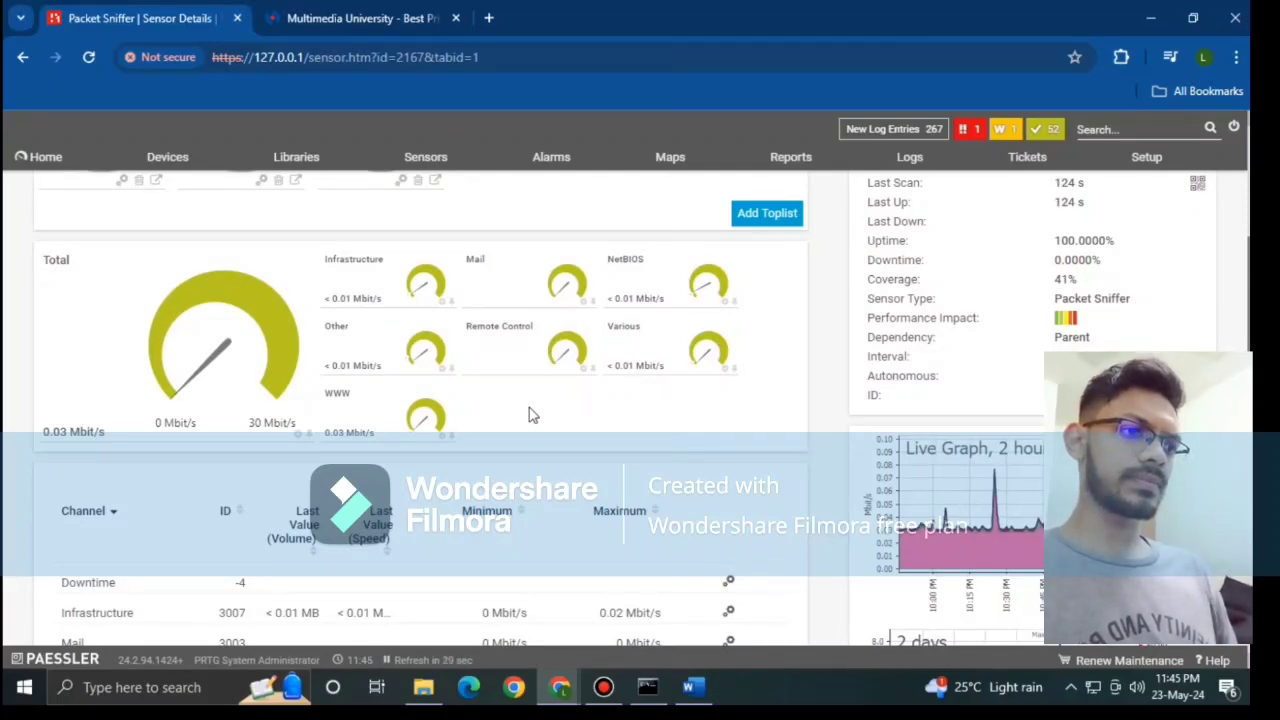
scroll(532, 415, "up", 3)
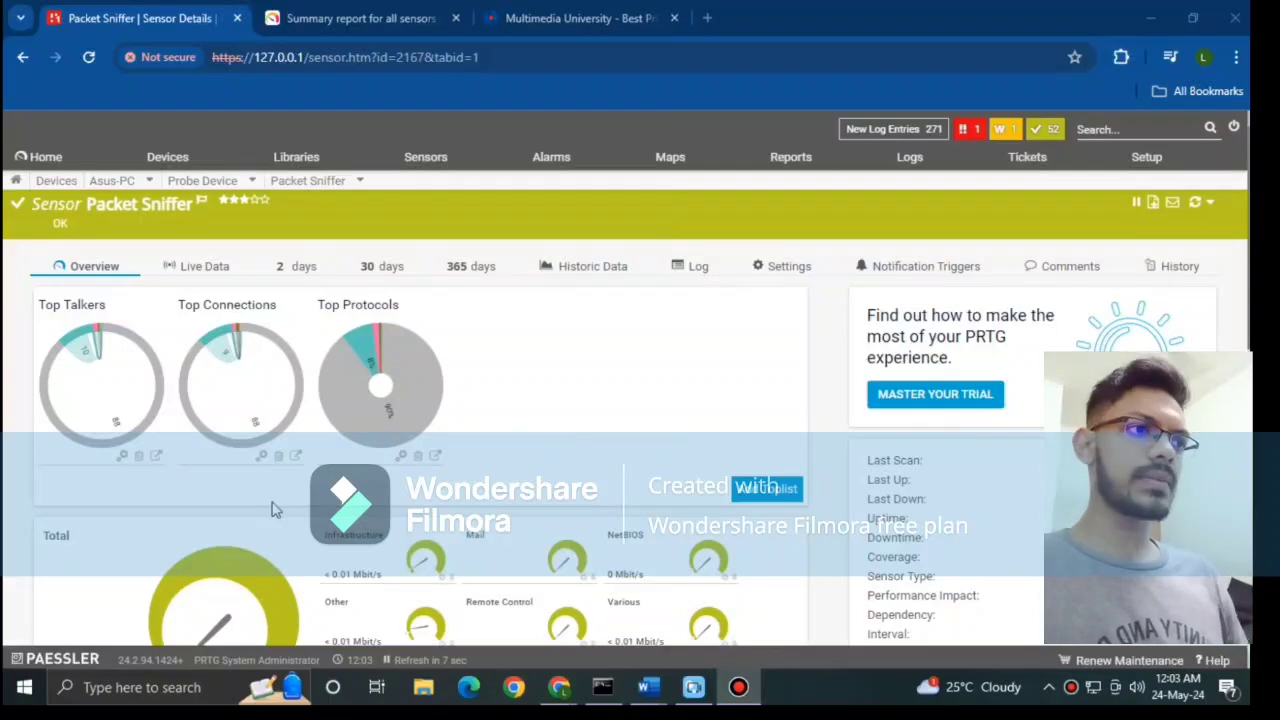
left_click(98, 385)
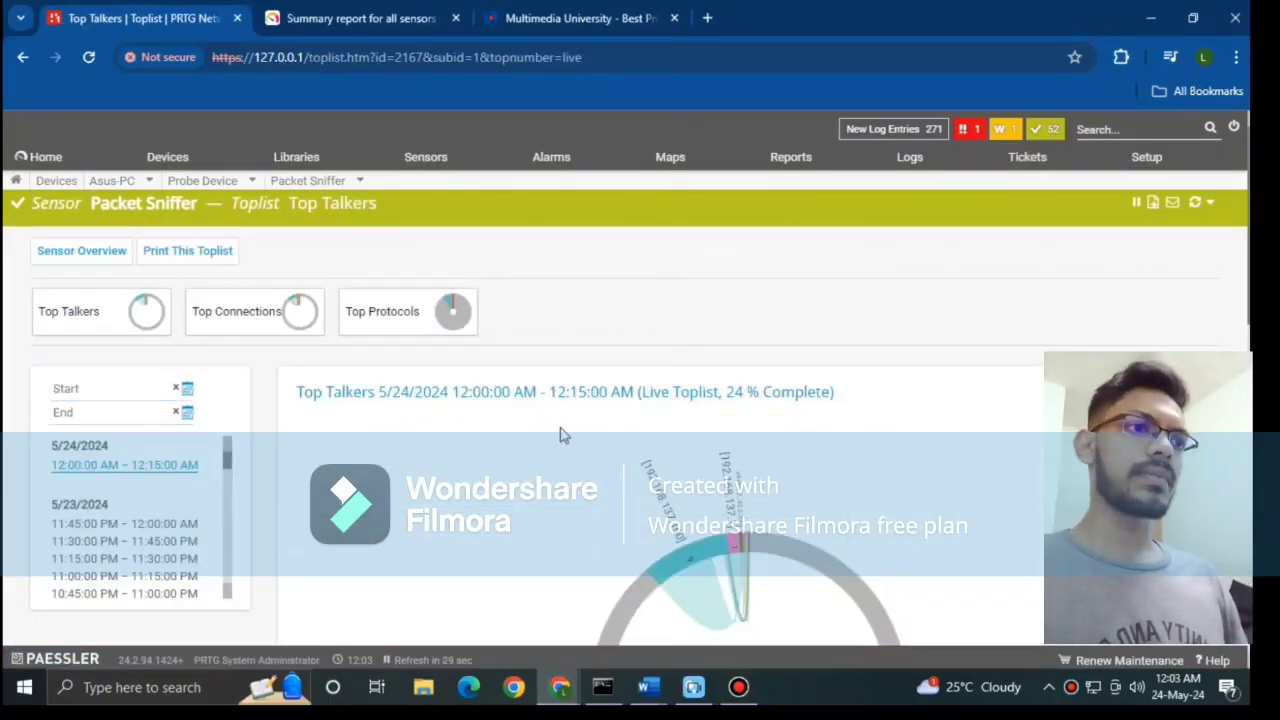
scroll(560, 435, "down", 6)
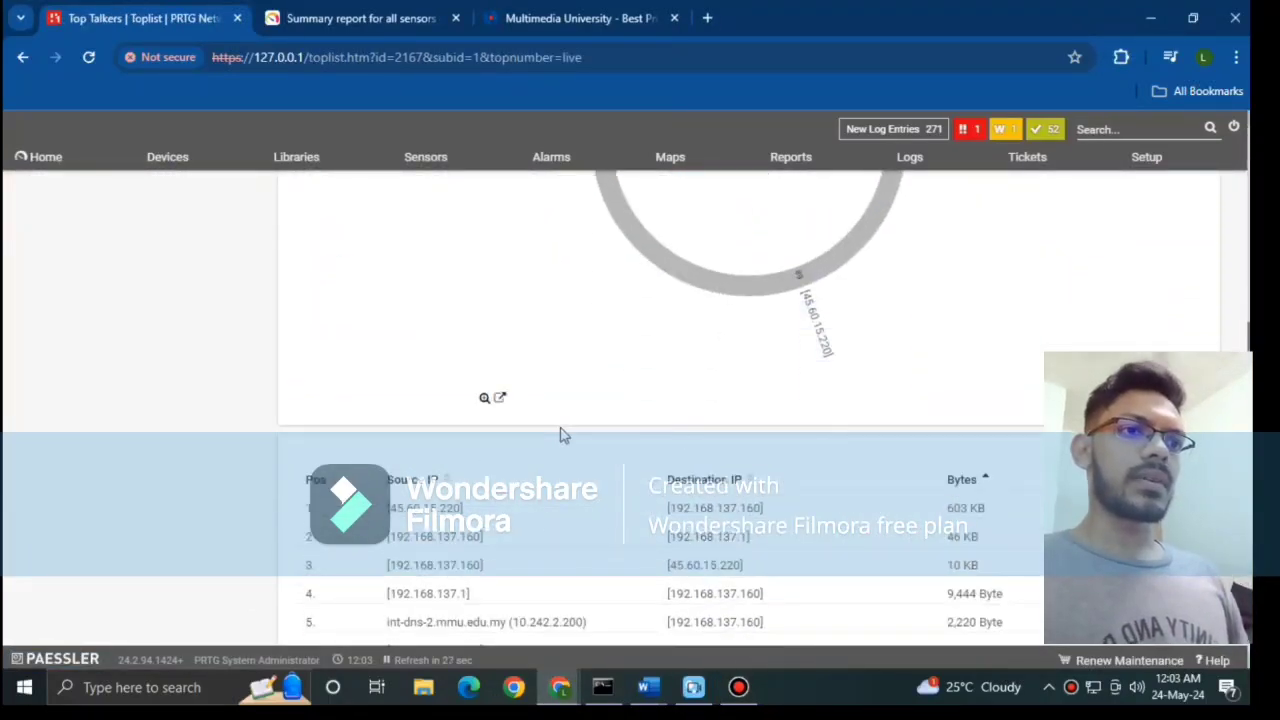
scroll(560, 435, "down", 1)
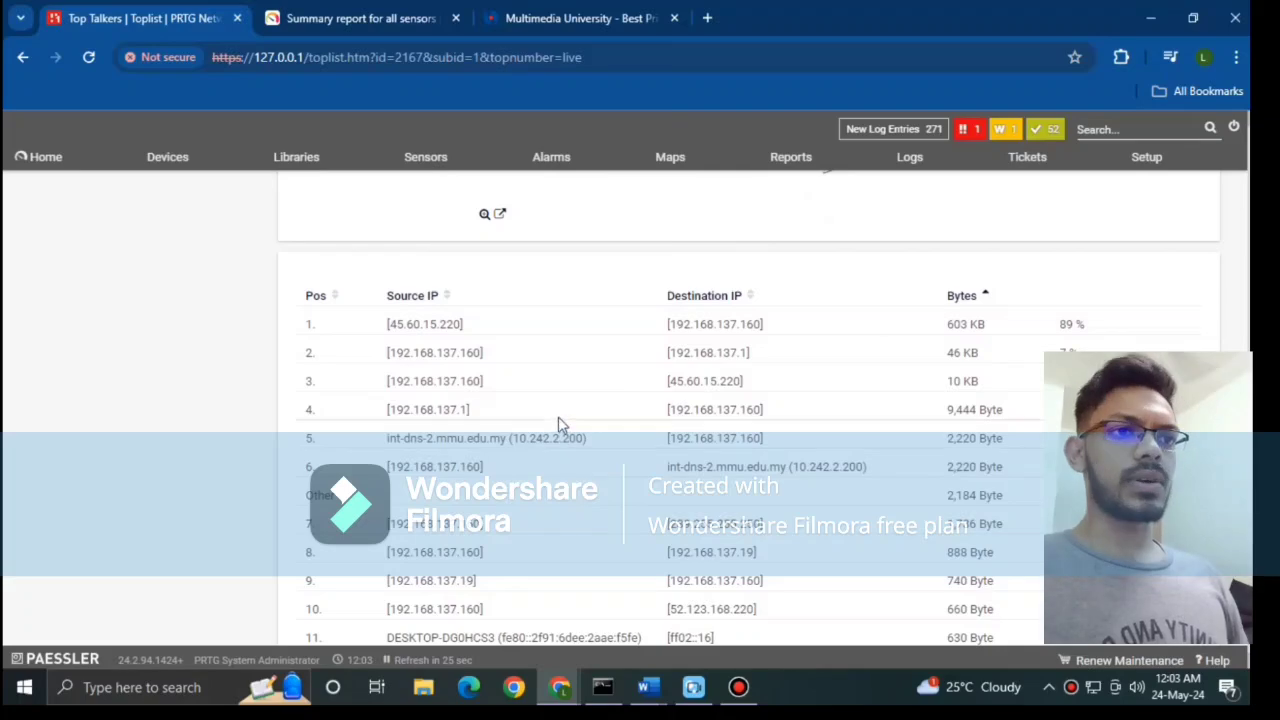
scroll(550, 367, "down", 1)
scroll(550, 365, "down", 2)
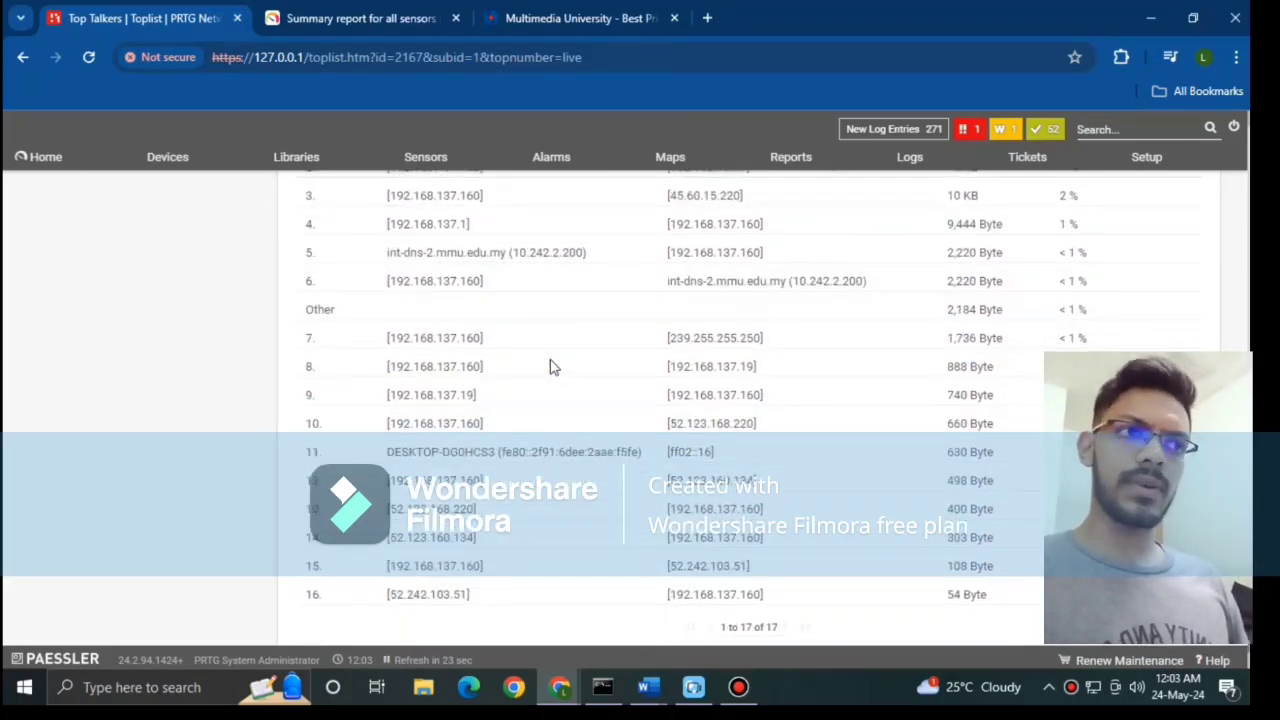
scroll(553, 365, "up", 3)
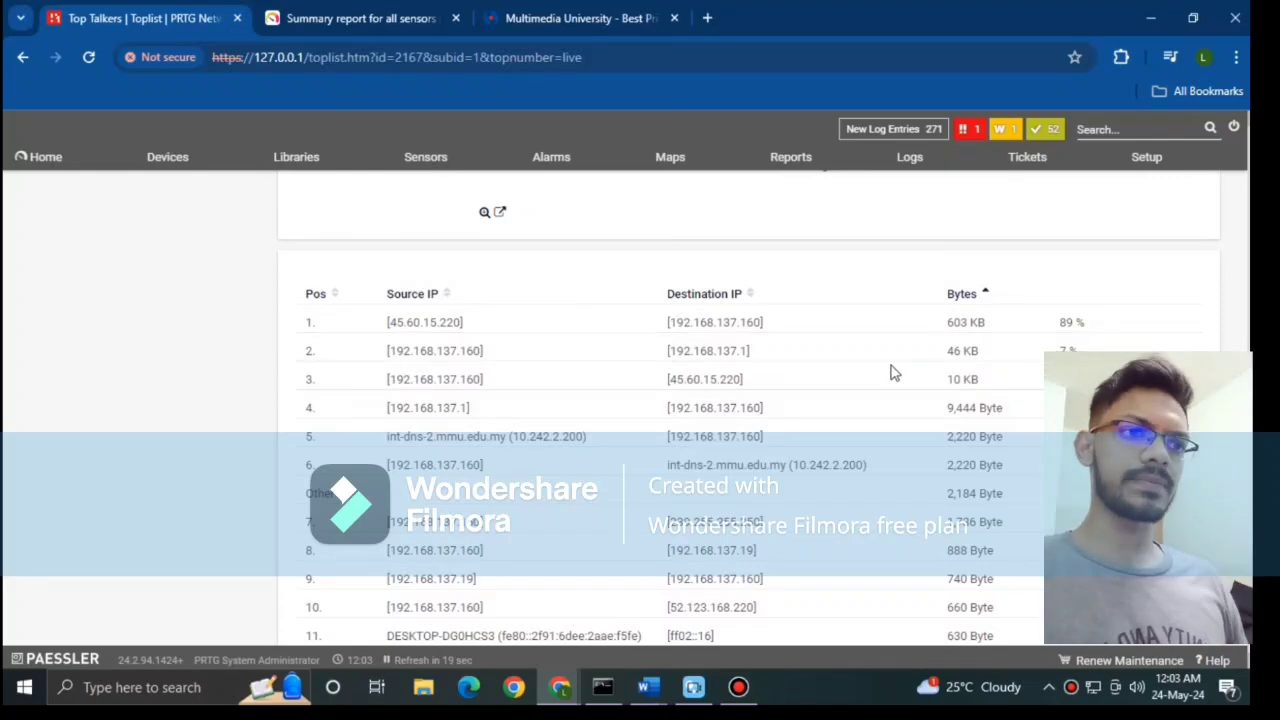
scroll(894, 373, "down", 2)
scroll(894, 373, "up", 7)
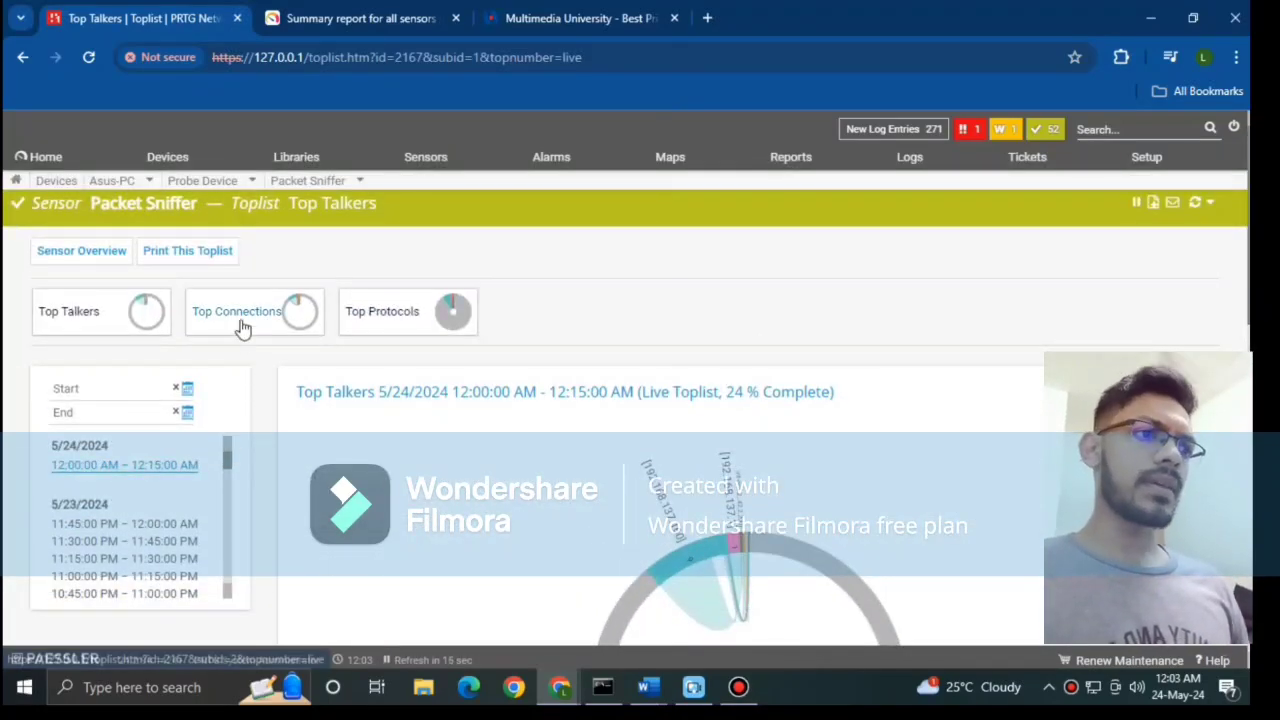
Step: Review the Top Connections toplist's 50 connections by source, destination, port, protocol and bytes
left_click(242, 325)
scroll(535, 477, "down", 5)
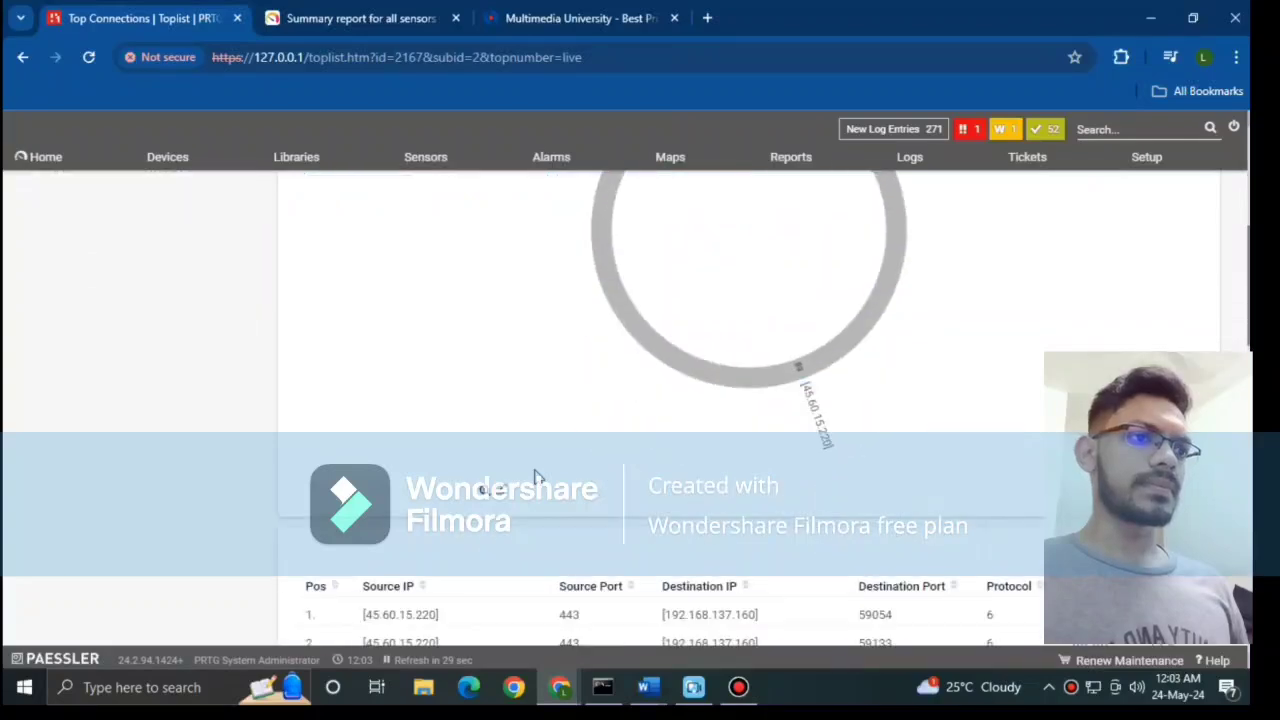
scroll(513, 483, "down", 2)
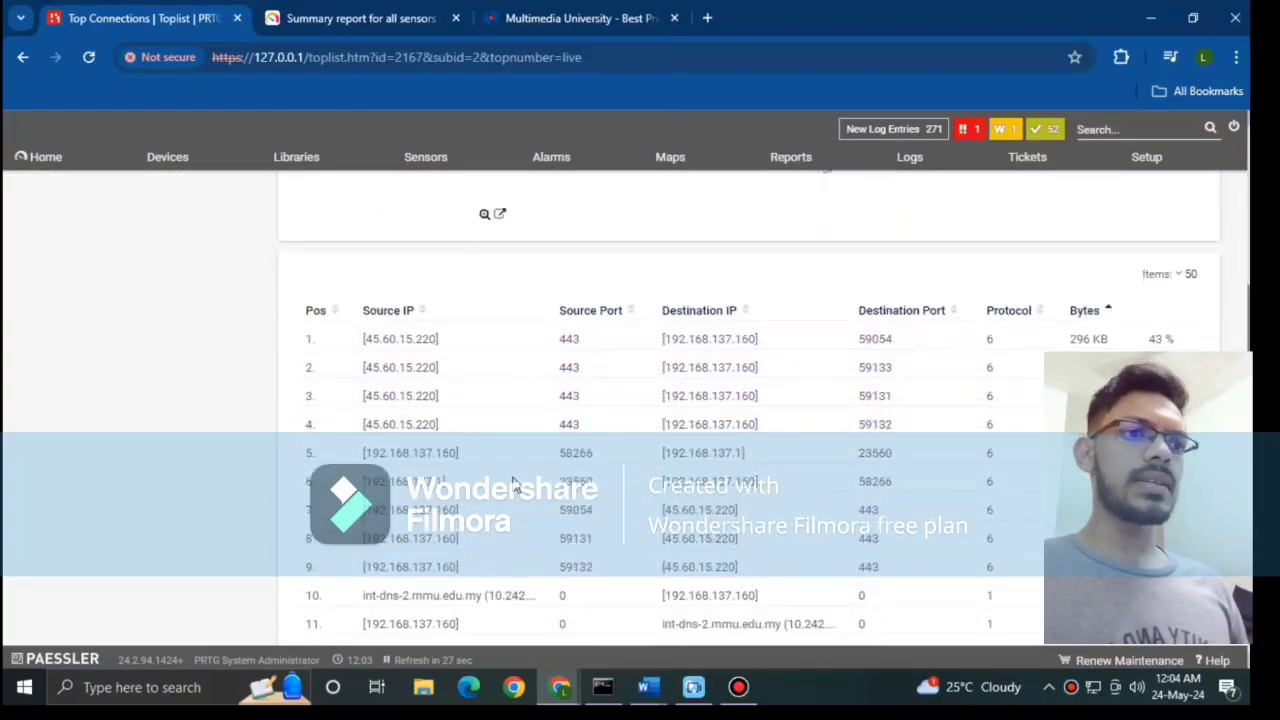
scroll(513, 483, "down", 1)
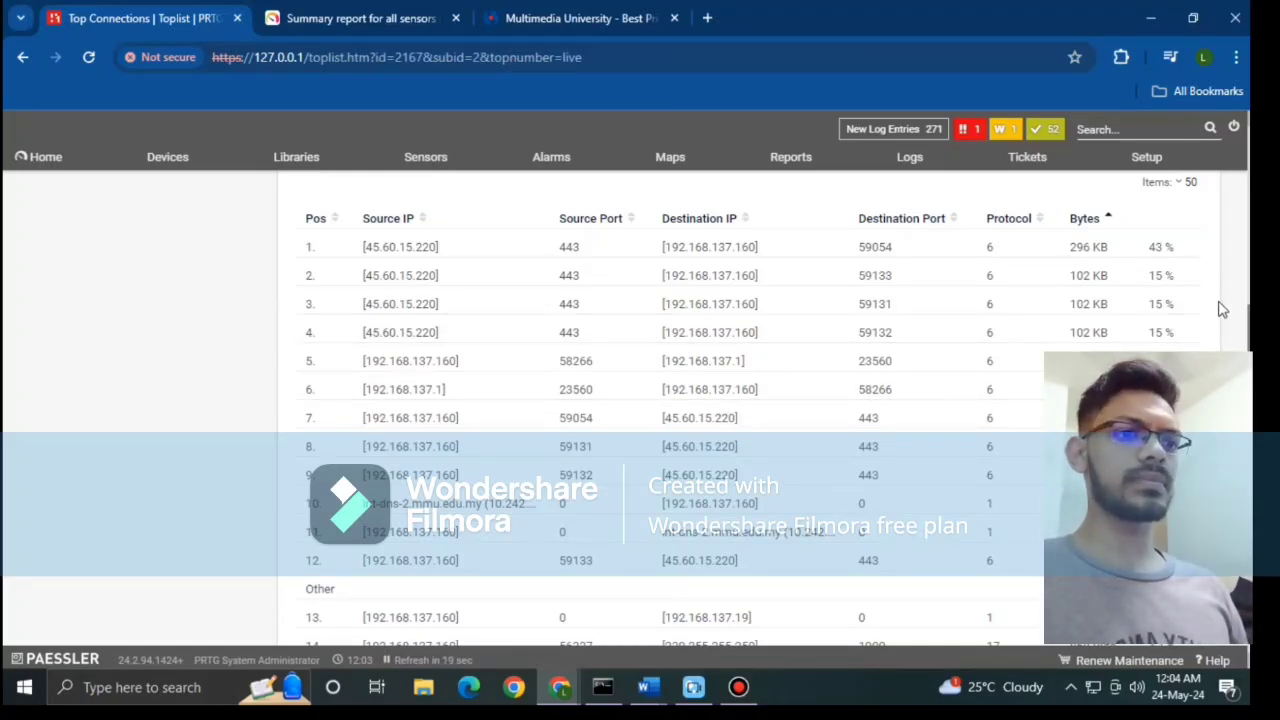
scroll(760, 410, "down", 9)
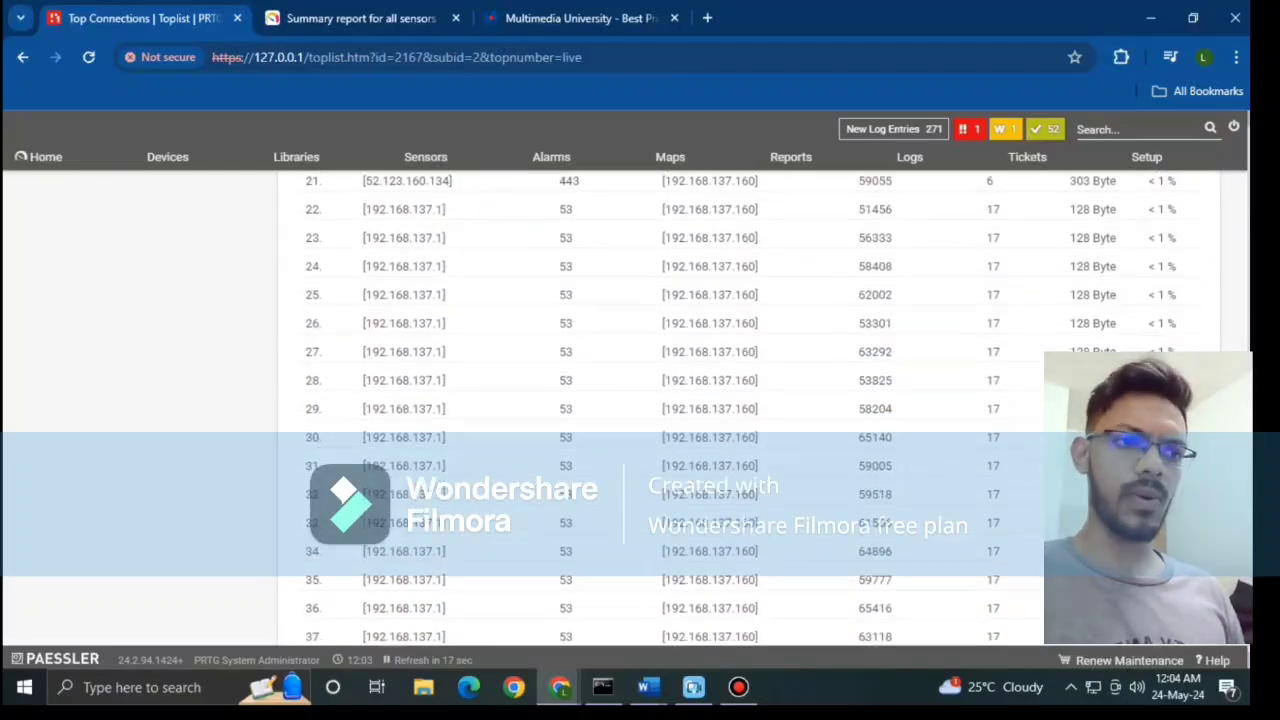
scroll(760, 410, "down", 1)
scroll(760, 410, "up", 8)
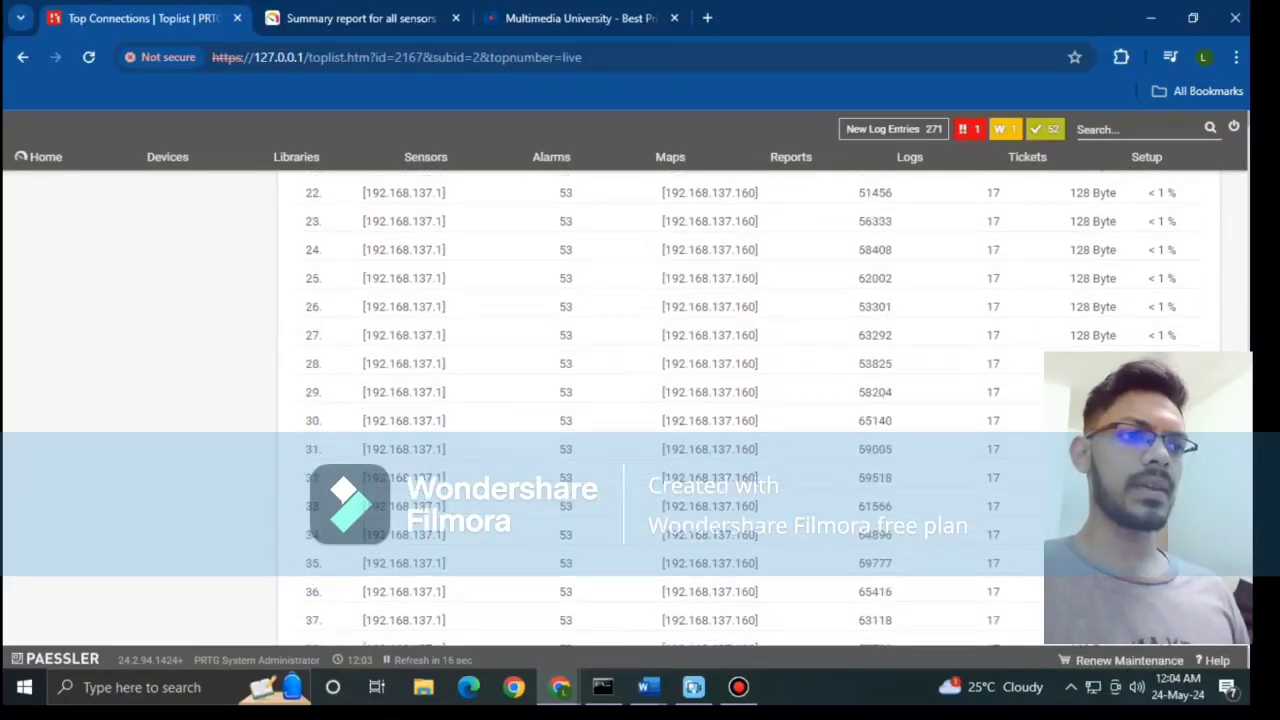
scroll(760, 410, "up", 10)
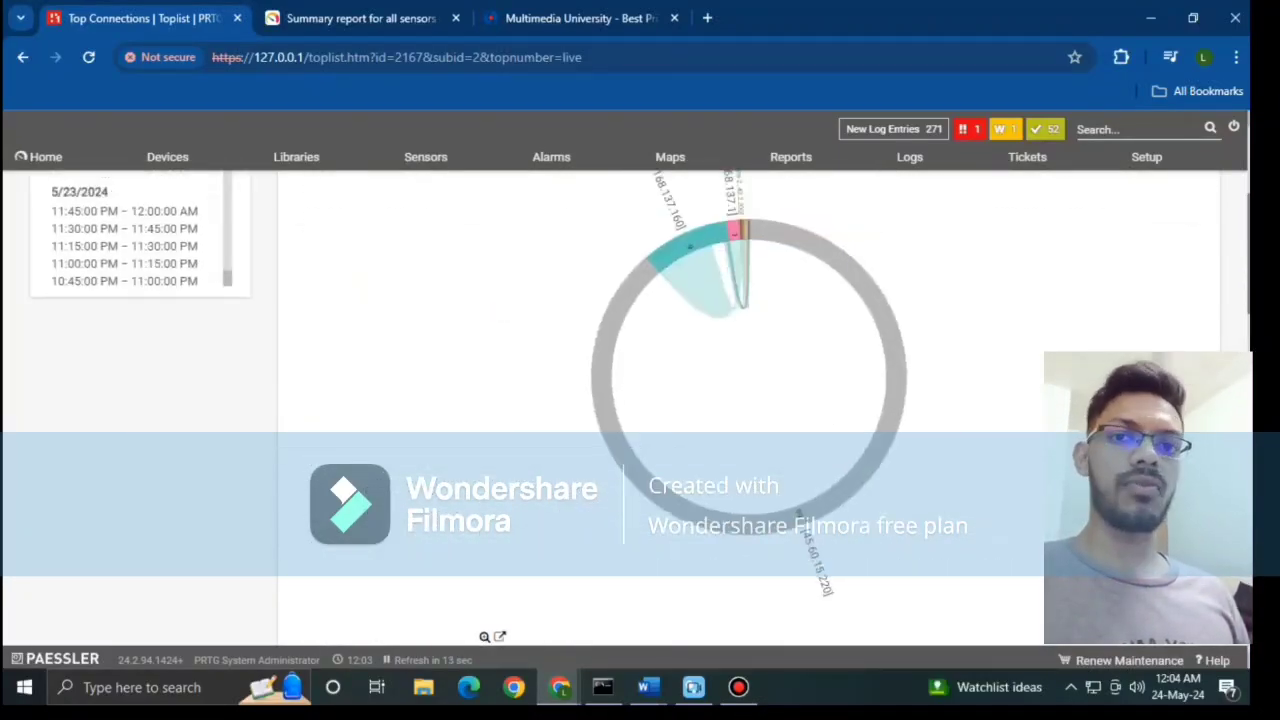
Step: Switch to the Top Protocols toplist and scroll through its table
left_click(390, 311)
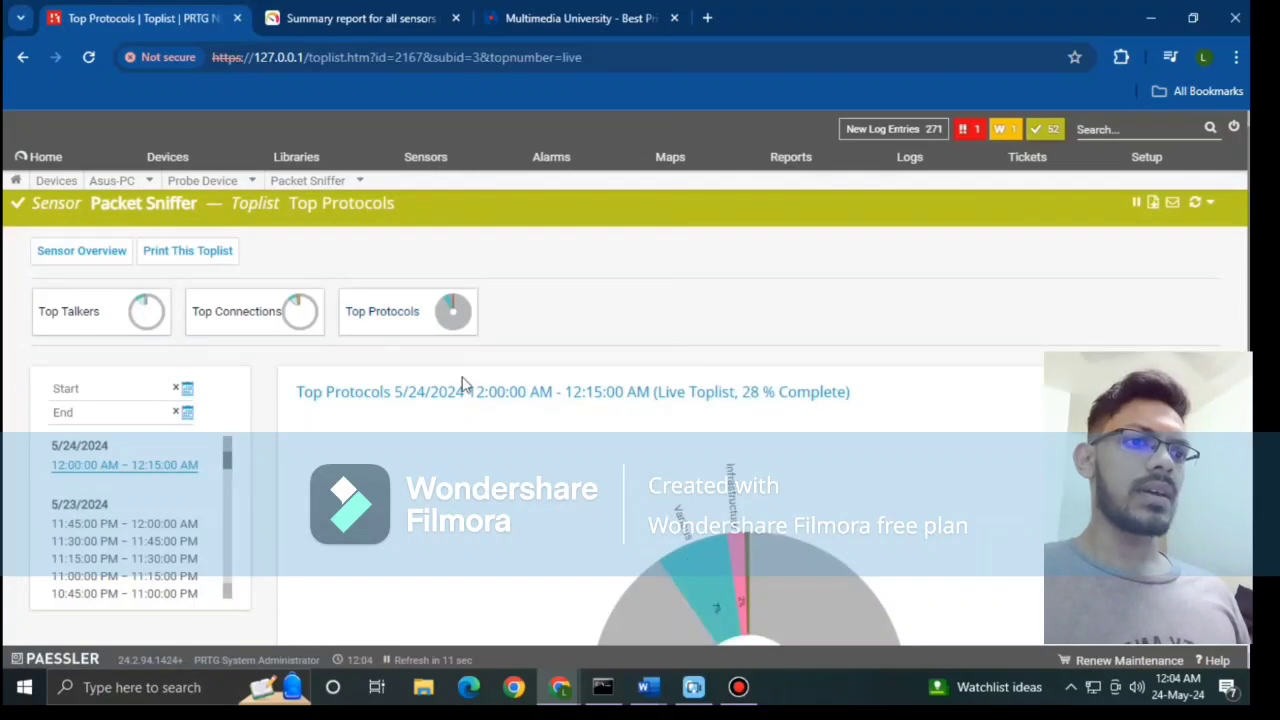
scroll(563, 511, "down", 3)
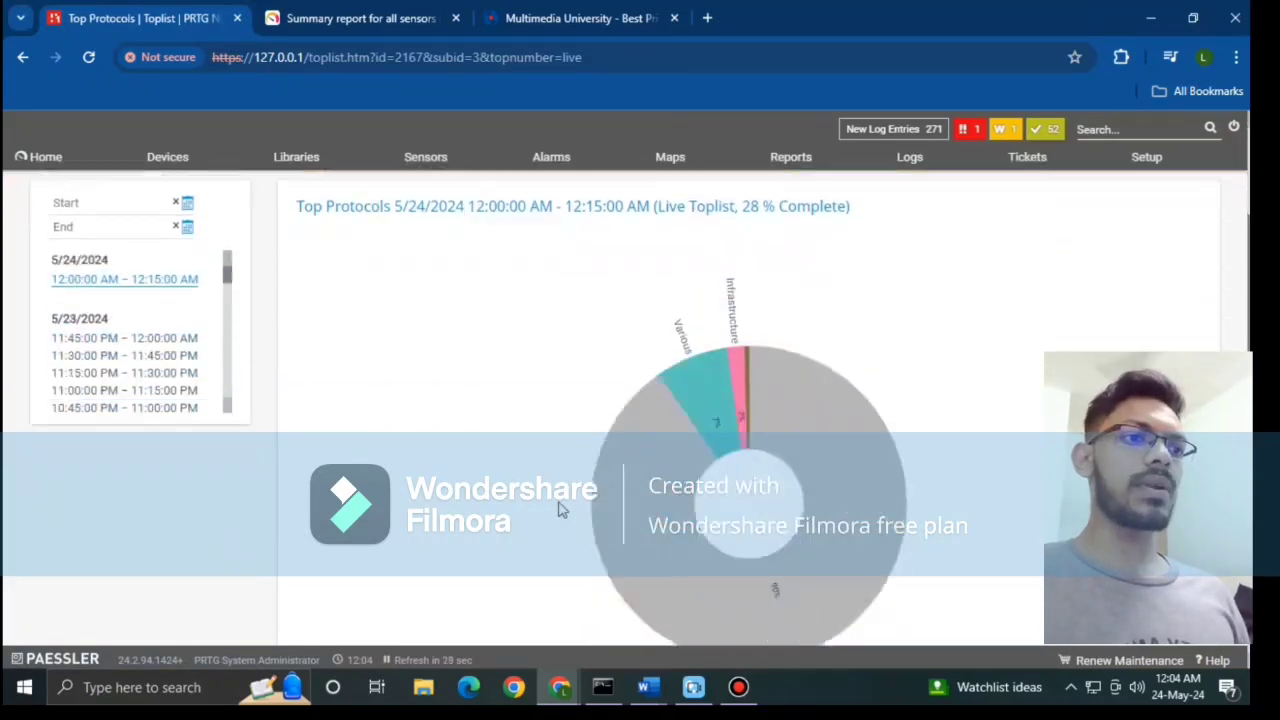
scroll(560, 510, "down", 3)
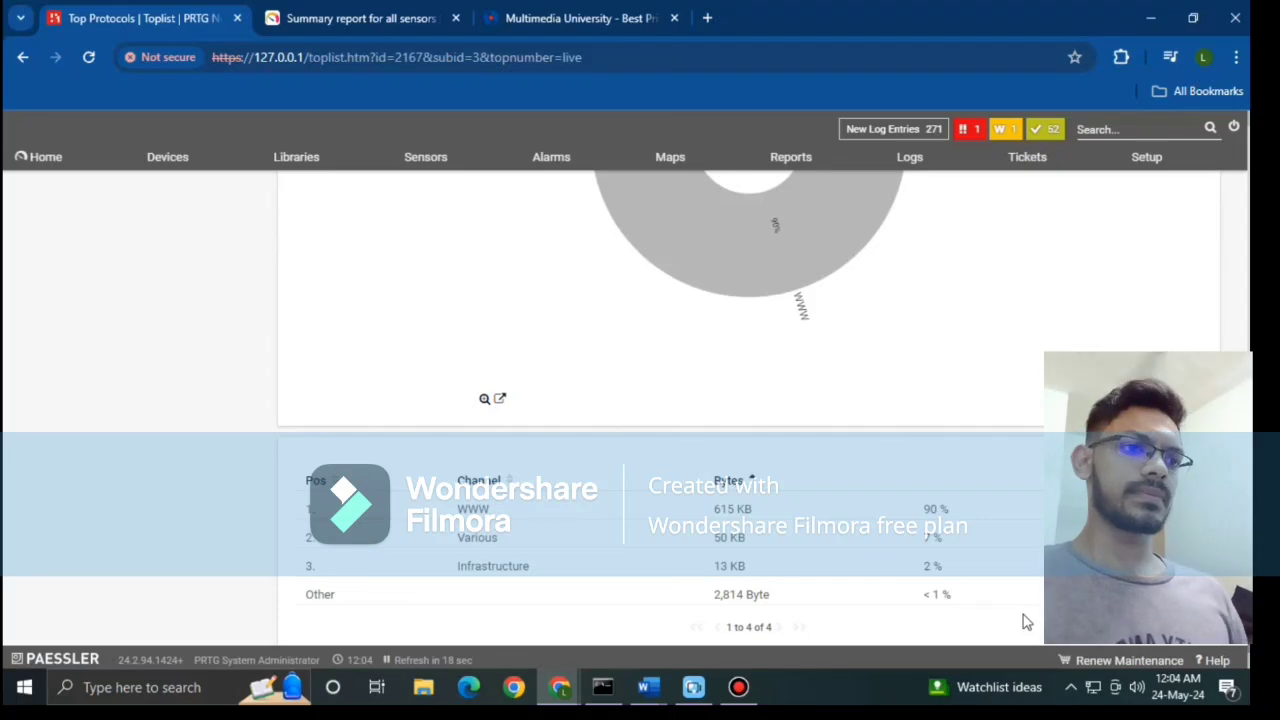
scroll(1025, 621, "up", 5)
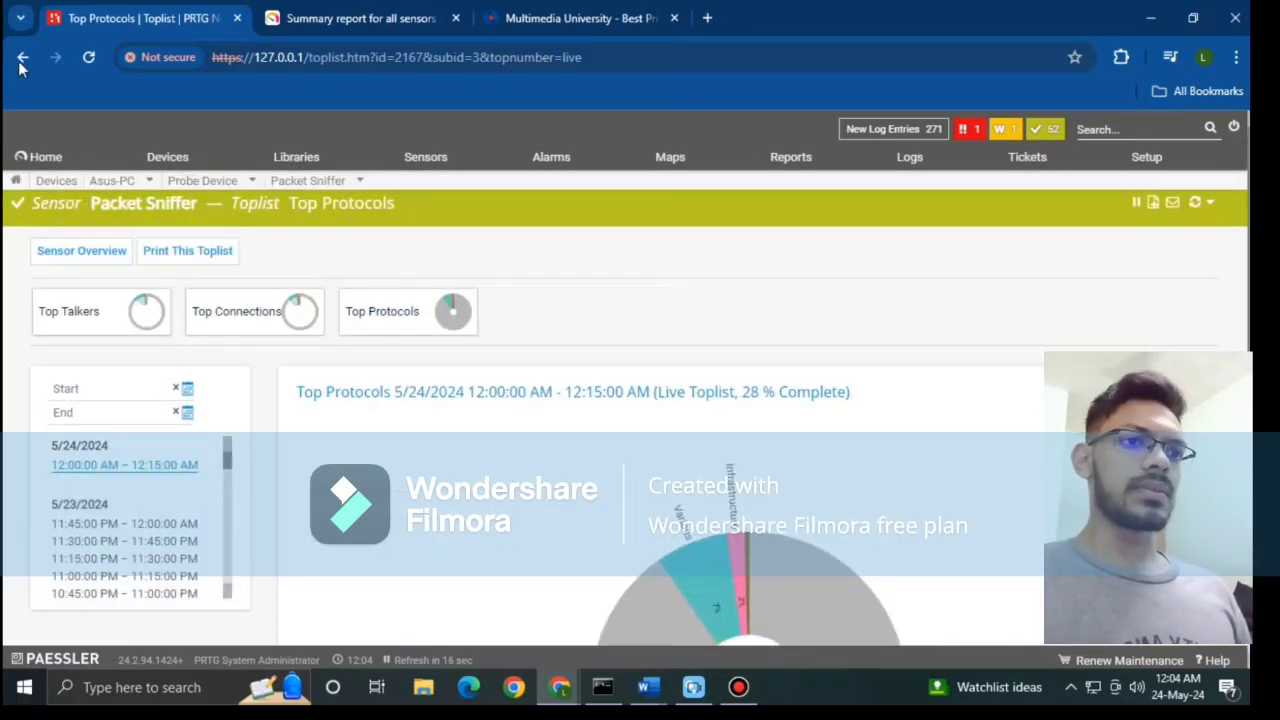
Step: Go back through the toplist pages to the Root group overview
left_click(22, 60)
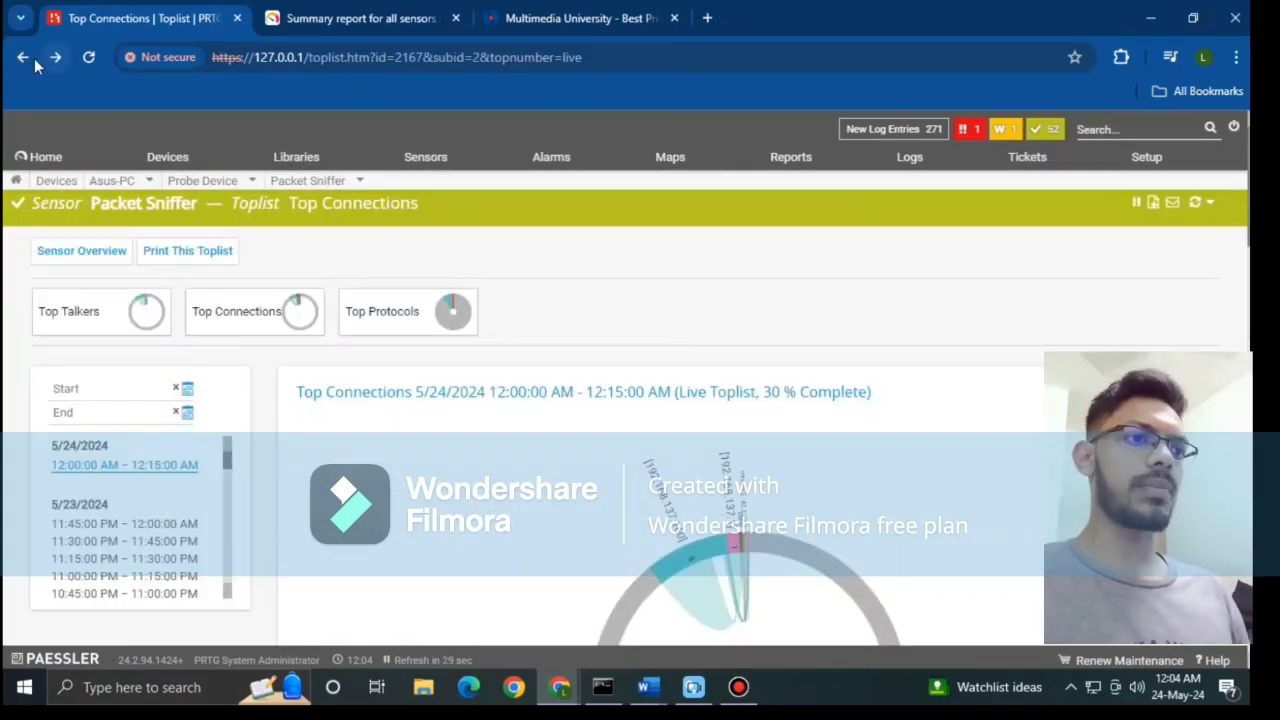
left_click(22, 57)
left_click(22, 57)
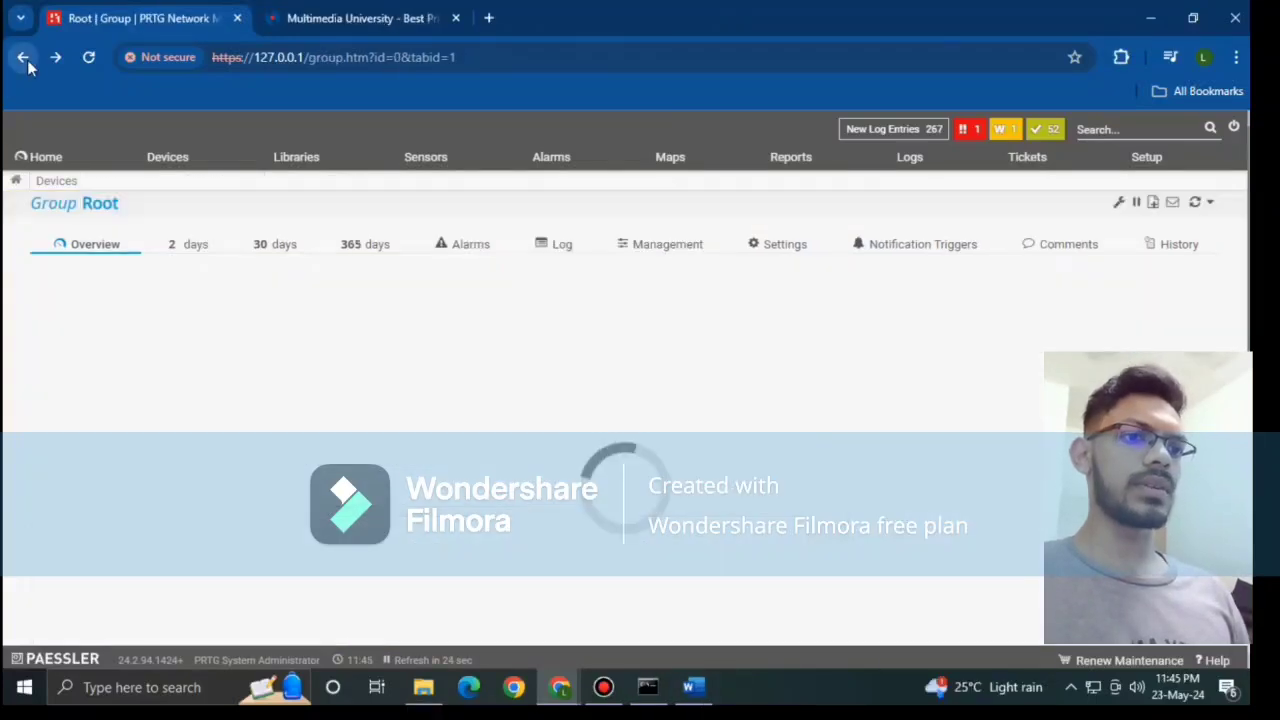
Step: Browse the Root device tree's Core Server and Asus-PC sensors, checking Memory at 7.79 GB (66 %) available
scroll(505, 520, "down", 5)
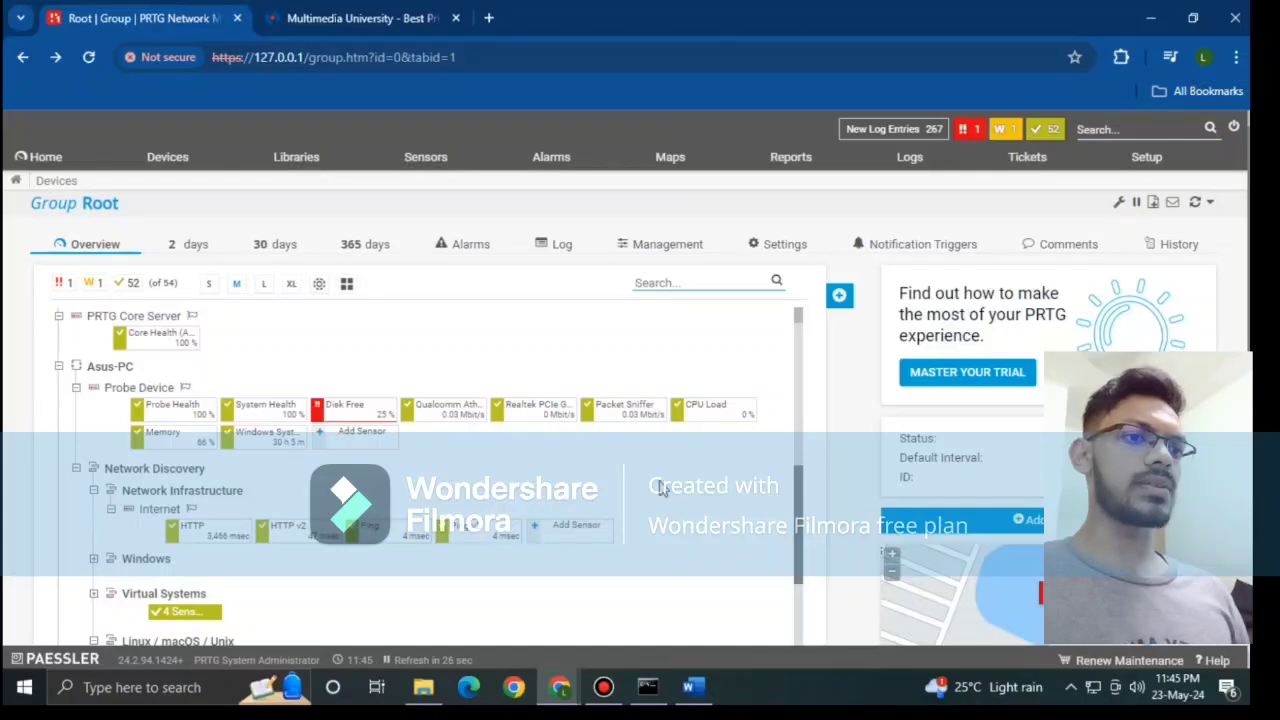
mouse_move(678, 418)
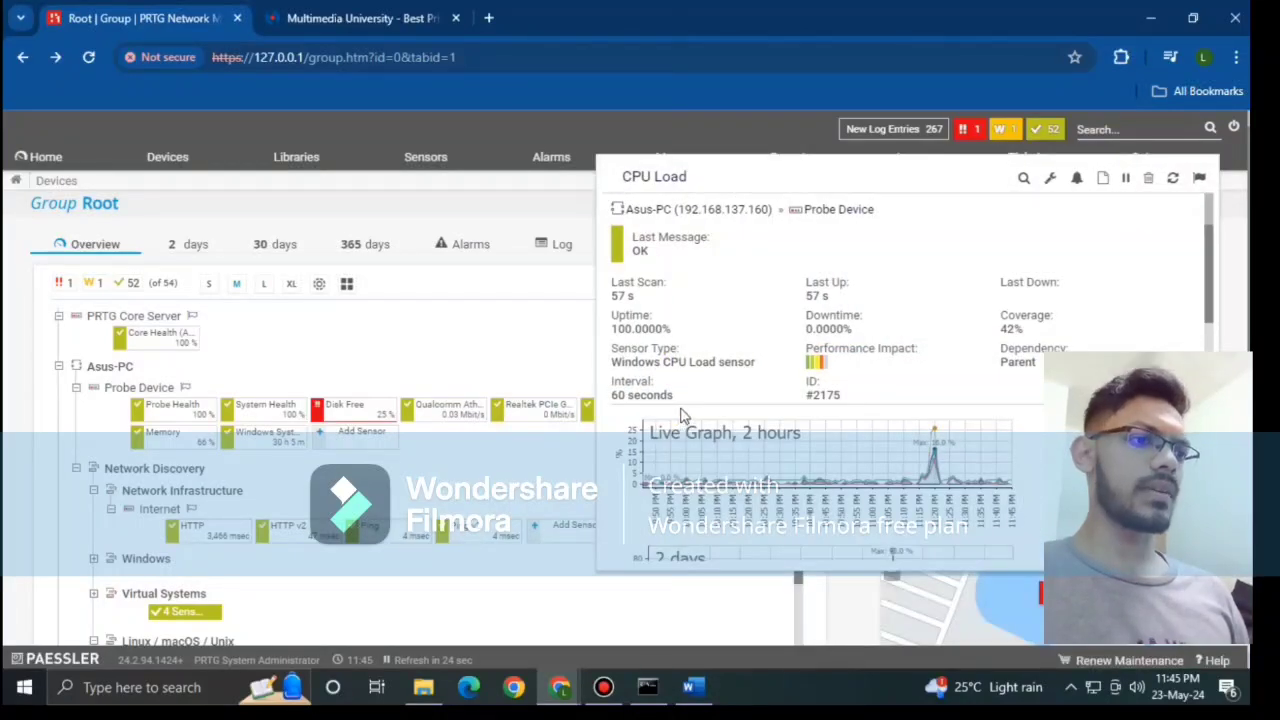
scroll(735, 398, "down", 2)
scroll(735, 398, "down", 5)
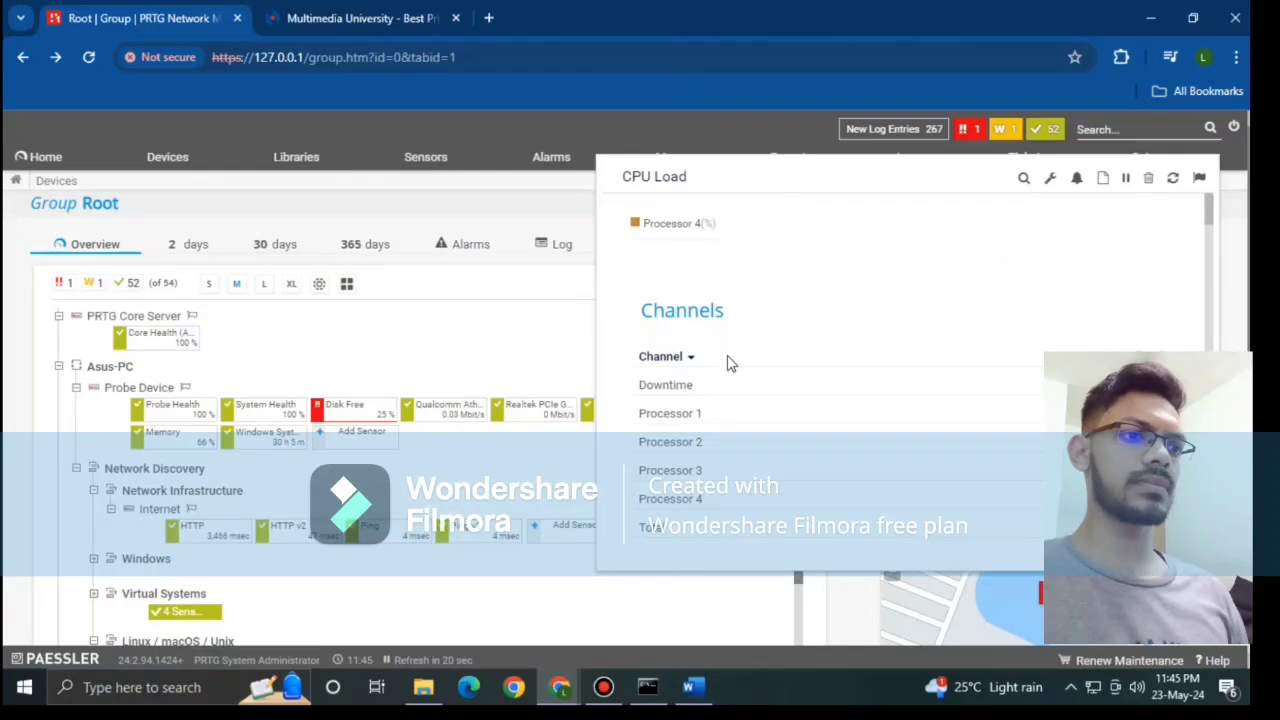
scroll(727, 360, "up", 1)
scroll(727, 360, "up", 2)
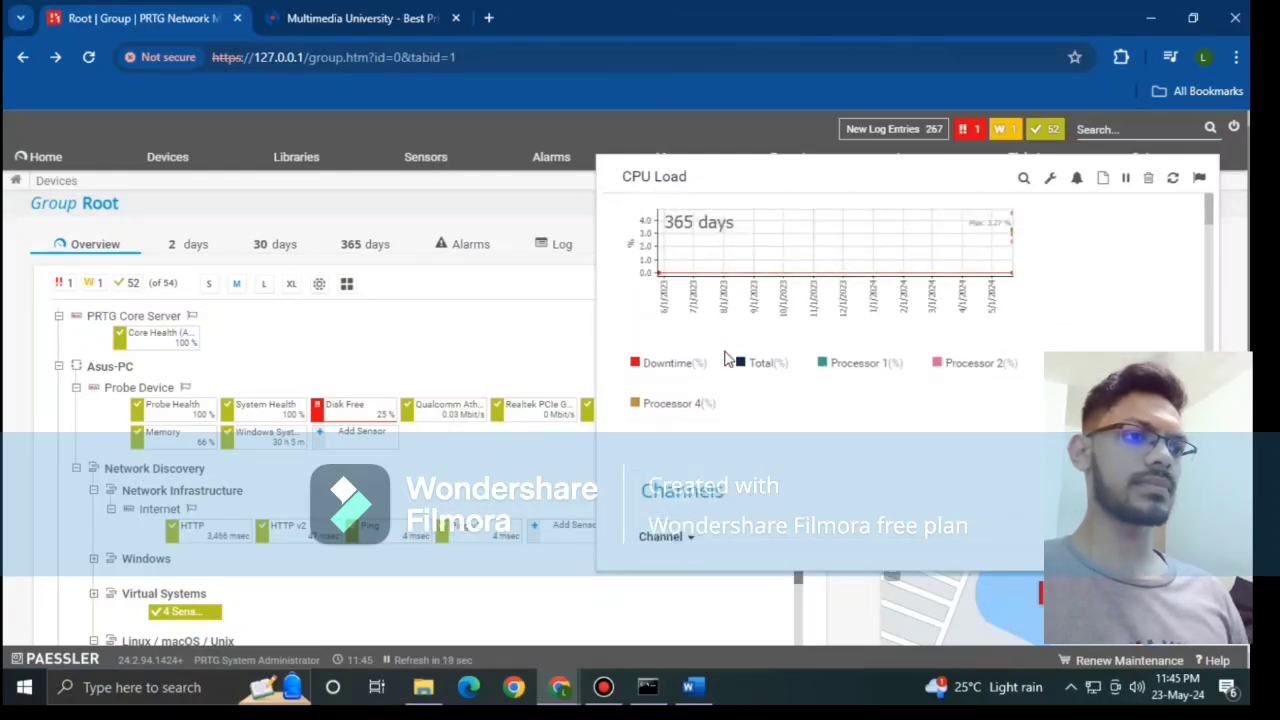
scroll(727, 360, "down", 3)
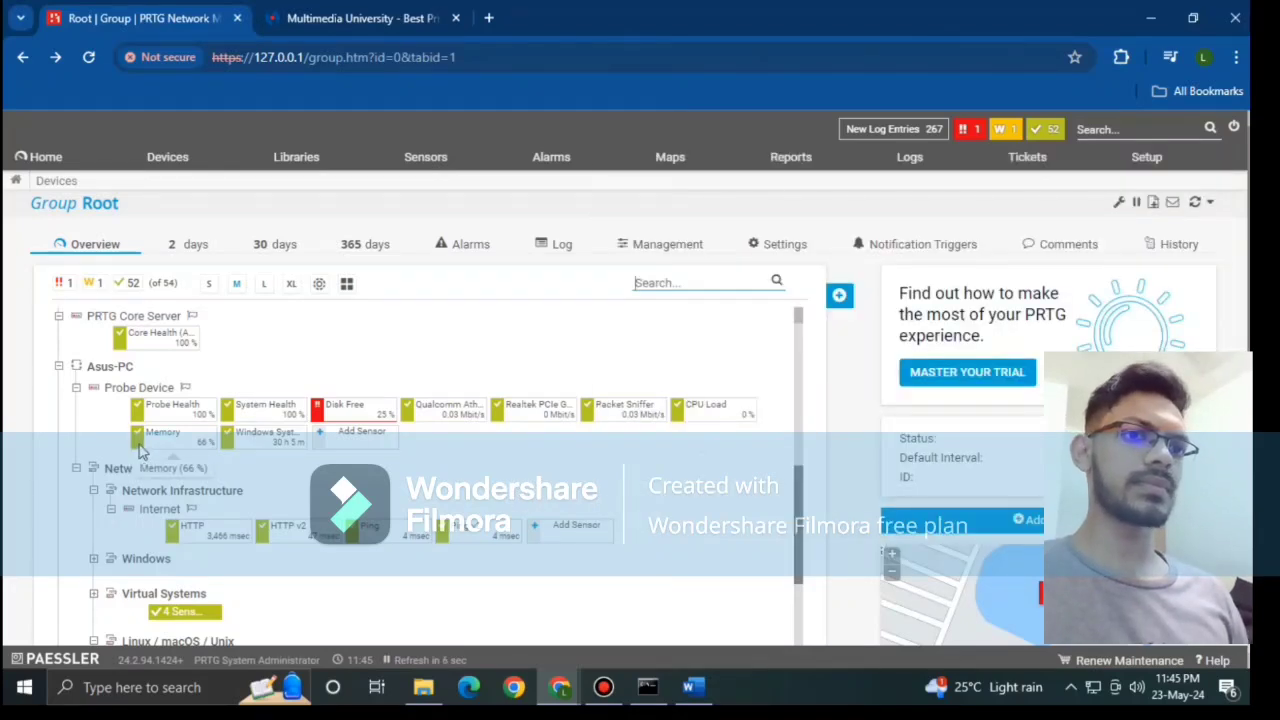
mouse_move(141, 450)
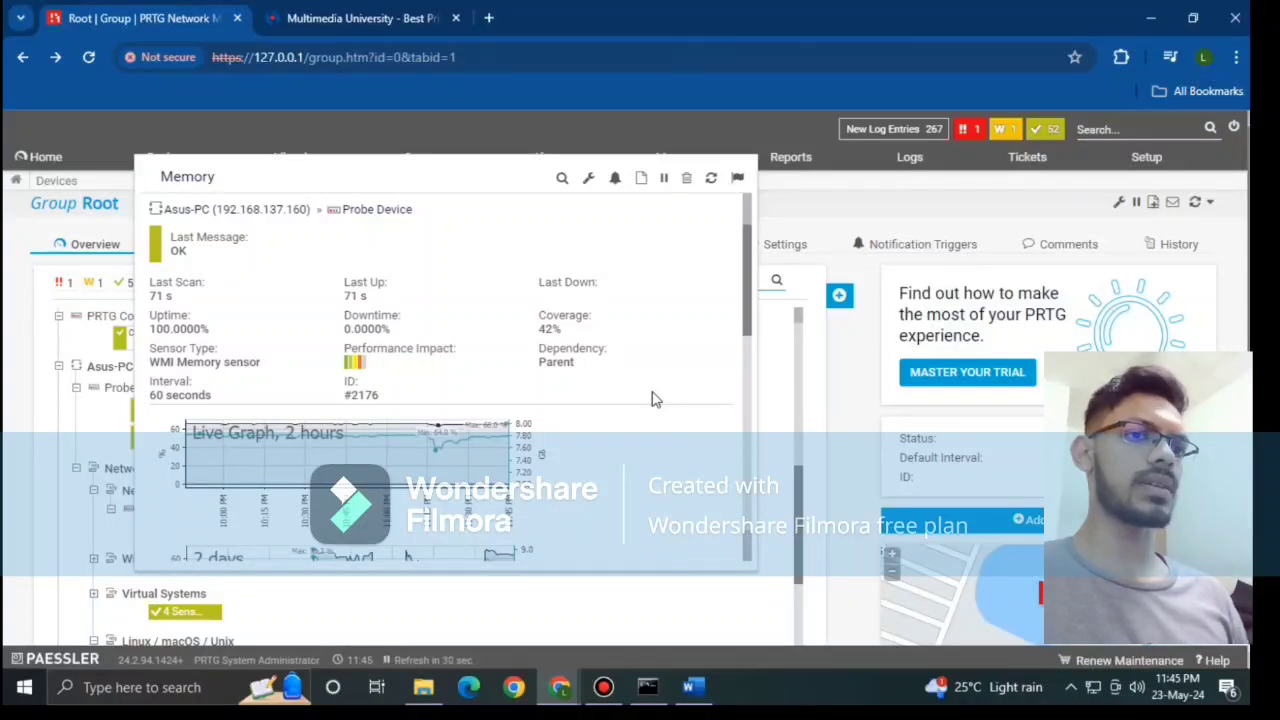
scroll(651, 399, "down", 4)
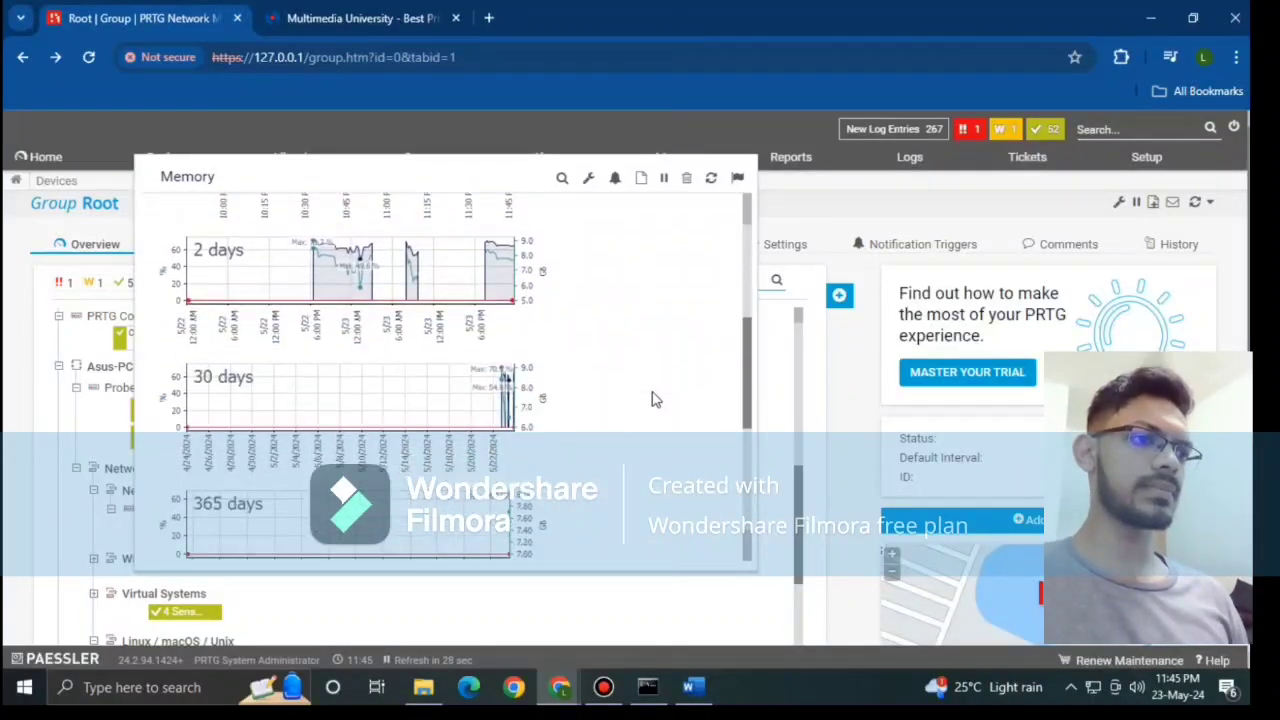
scroll(651, 399, "down", 3)
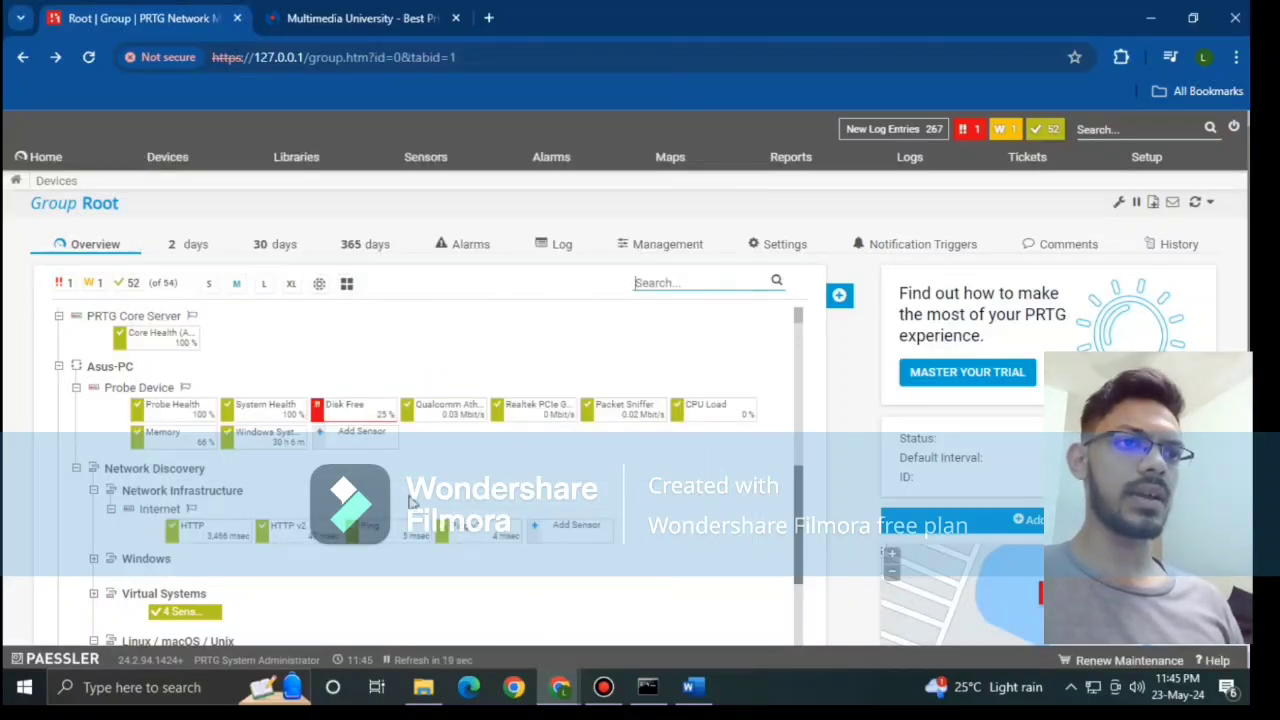
mouse_move(234, 447)
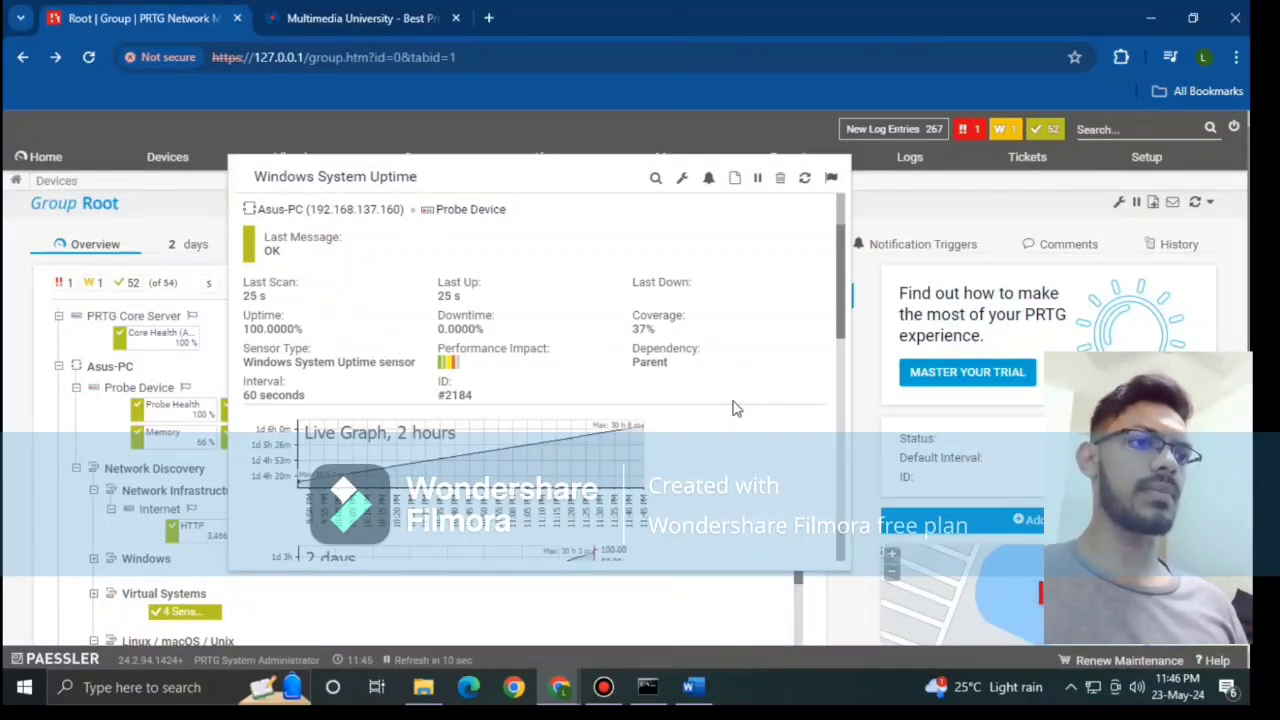
scroll(735, 408, "down", 5)
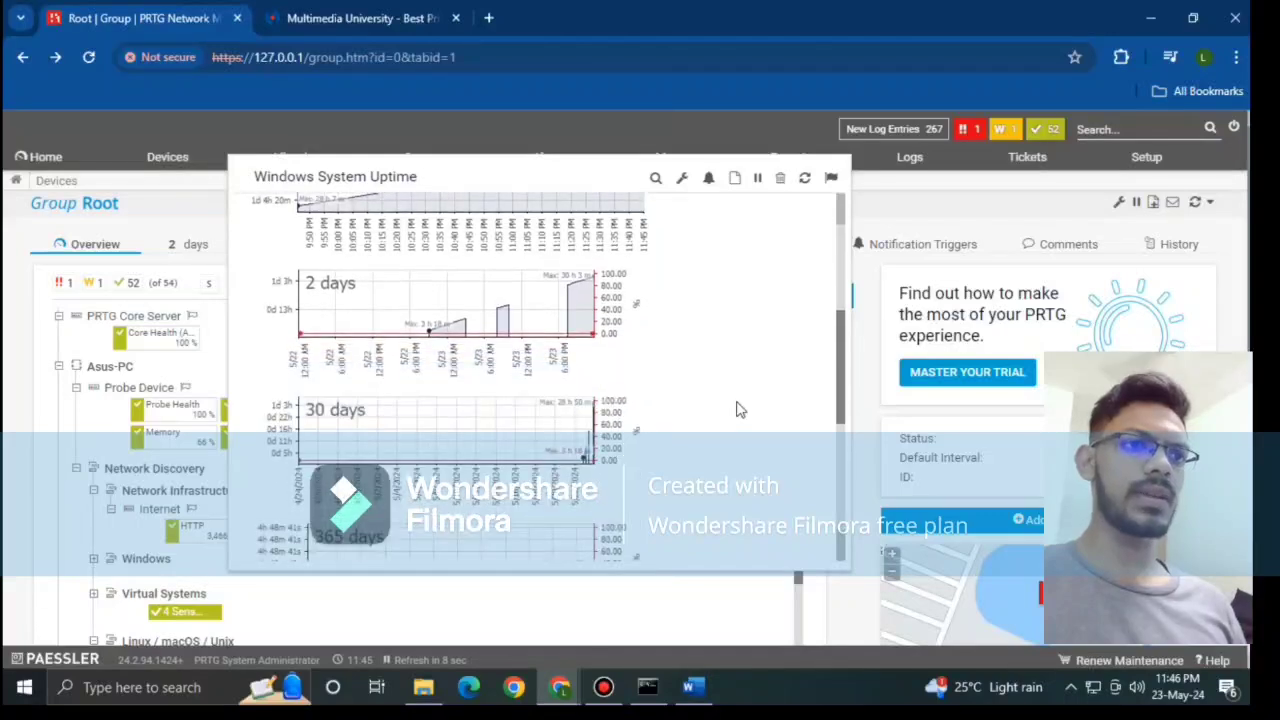
scroll(738, 408, "up", 1)
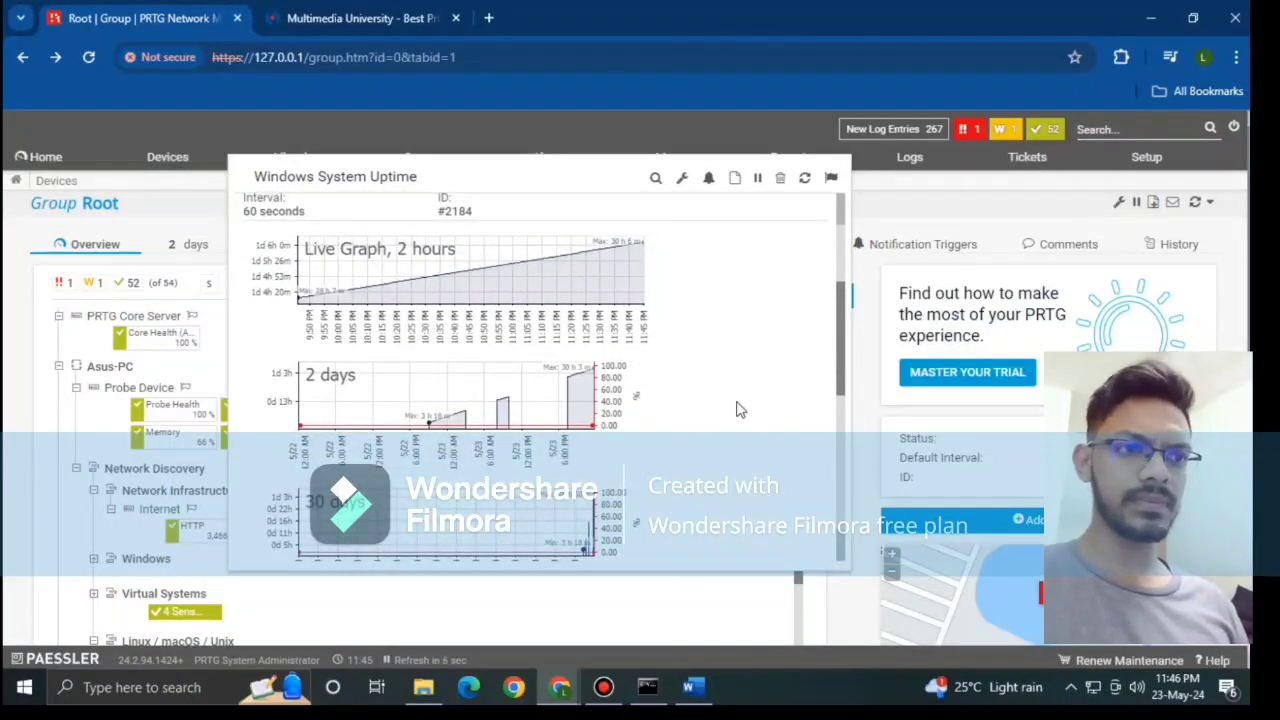
scroll(738, 409, "down", 5)
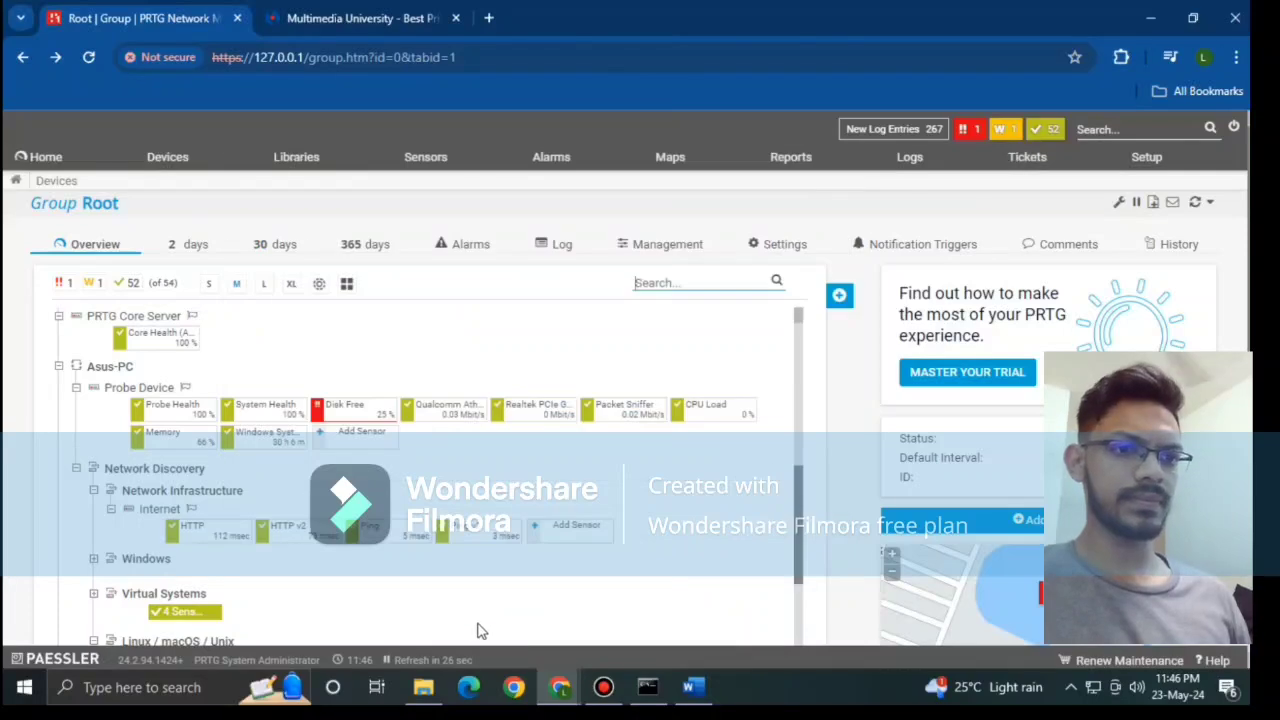
scroll(393, 601, "down", 1)
scroll(394, 570, "down", 3)
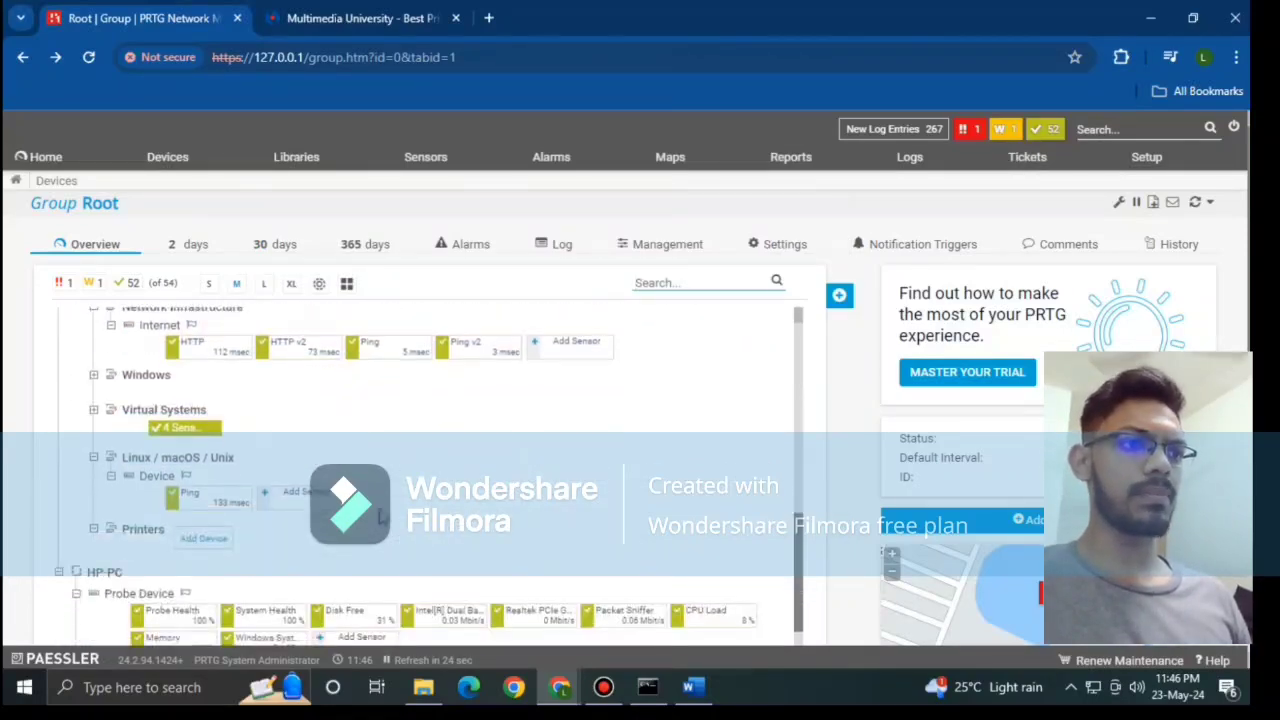
scroll(280, 480, "up", 2)
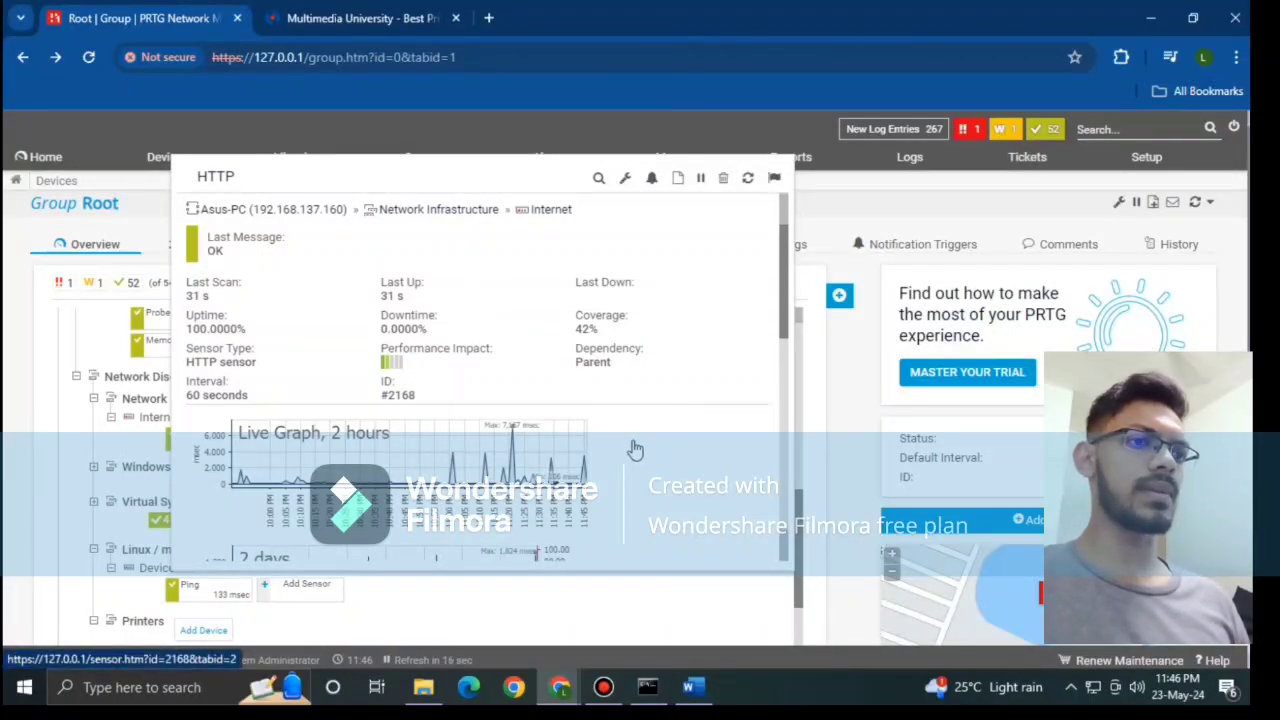
scroll(635, 449, "down", 8)
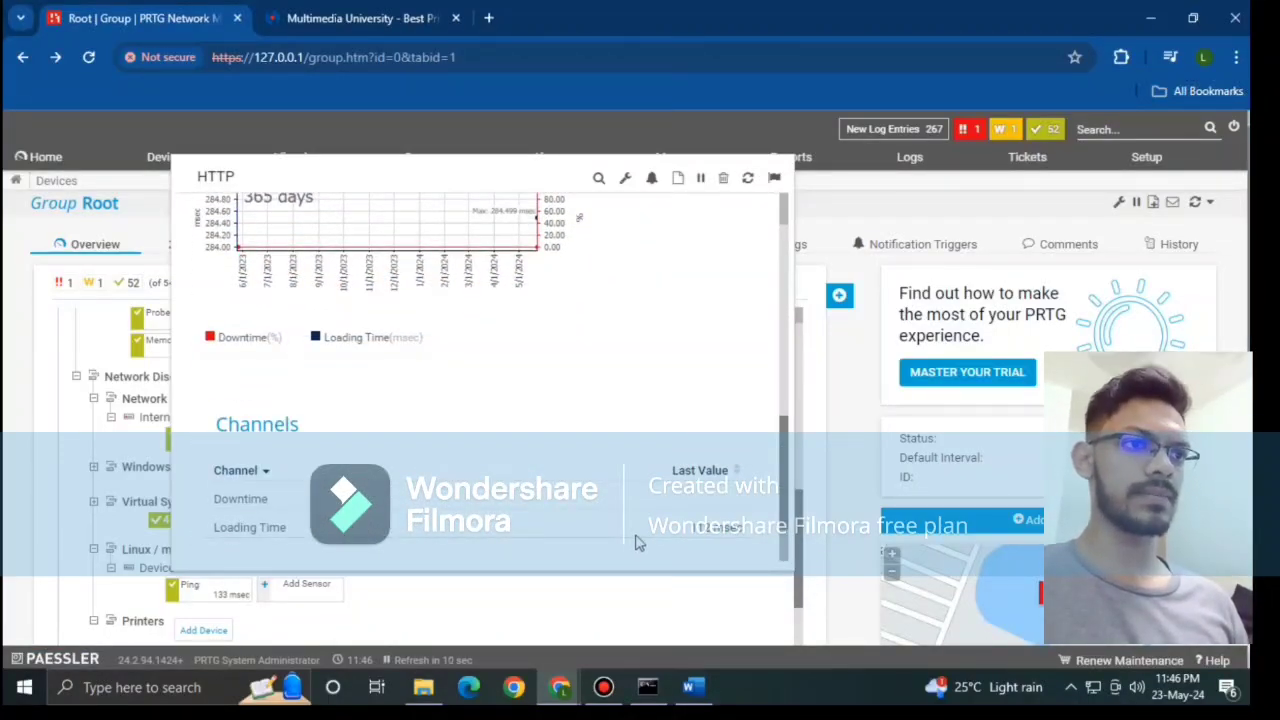
scroll(620, 515, "up", 8)
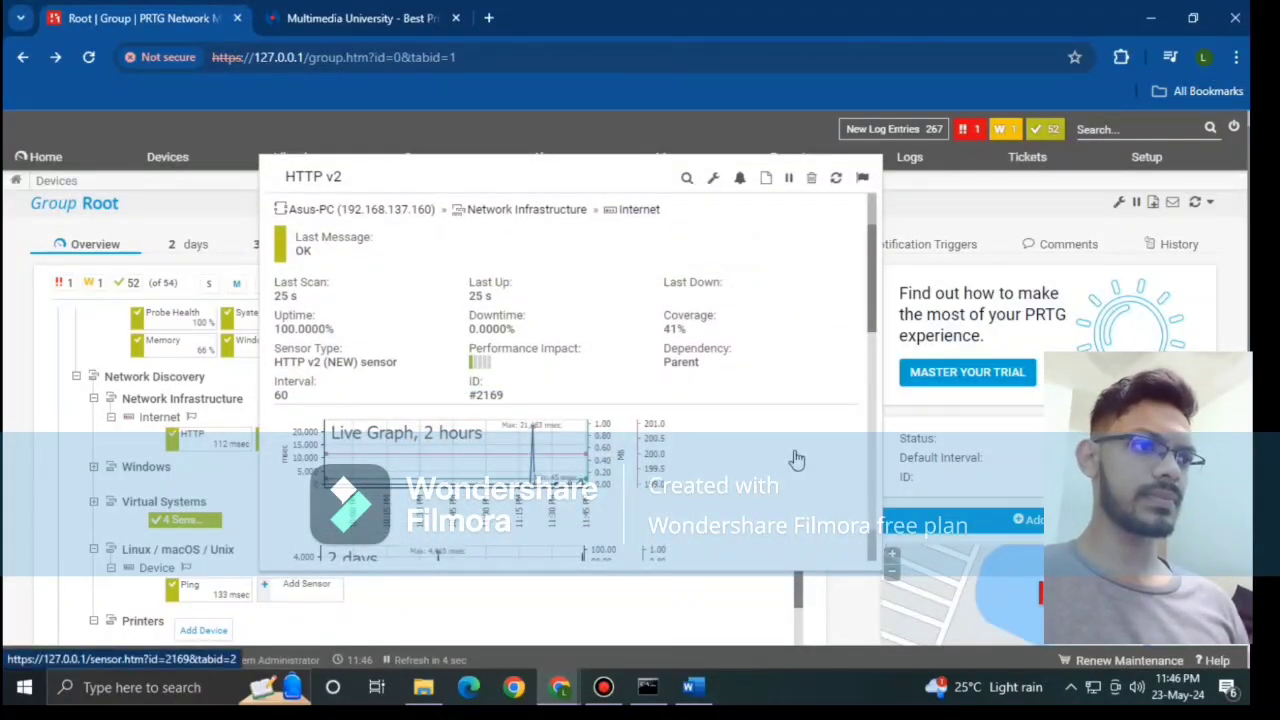
scroll(797, 458, "down", 7)
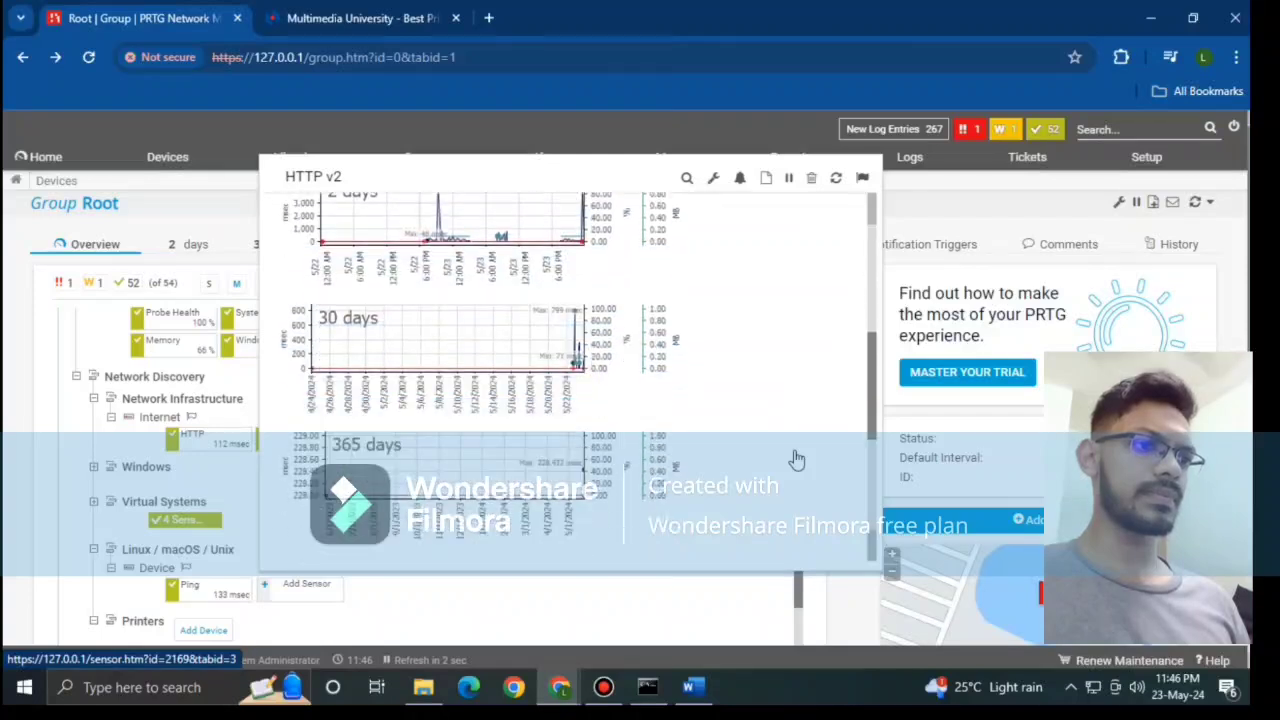
scroll(797, 458, "down", 2)
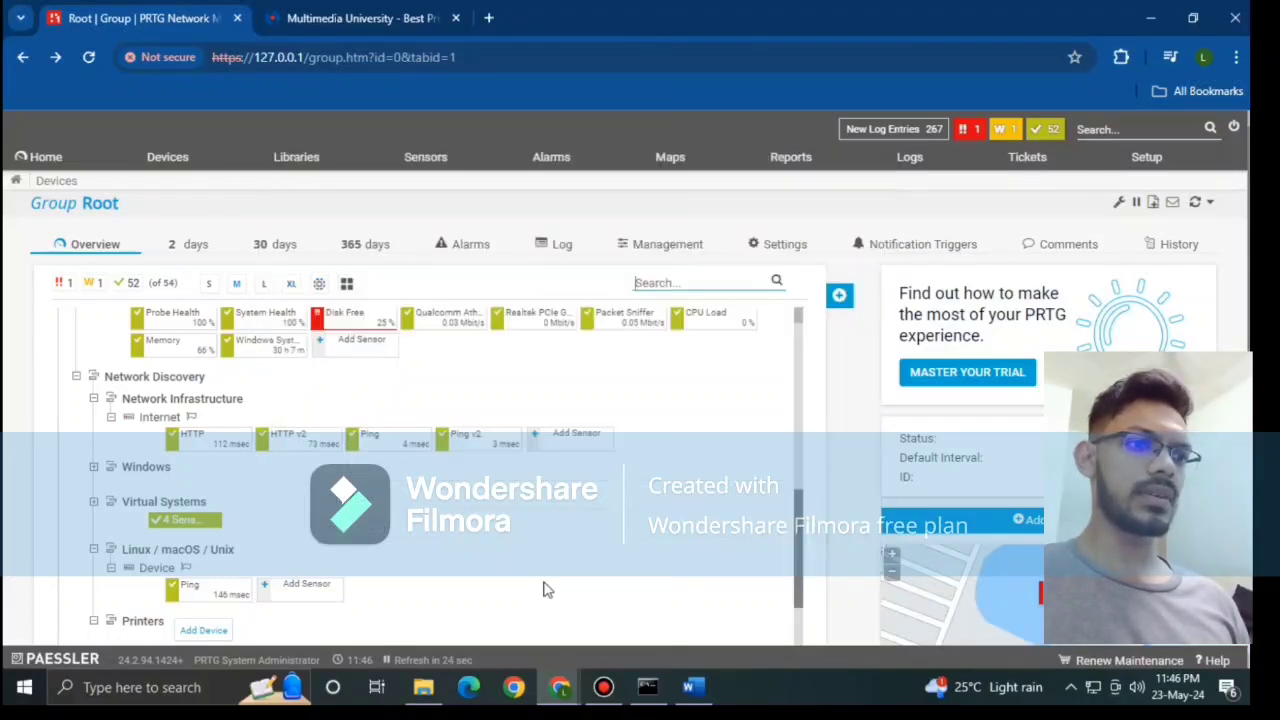
mouse_move(352, 452)
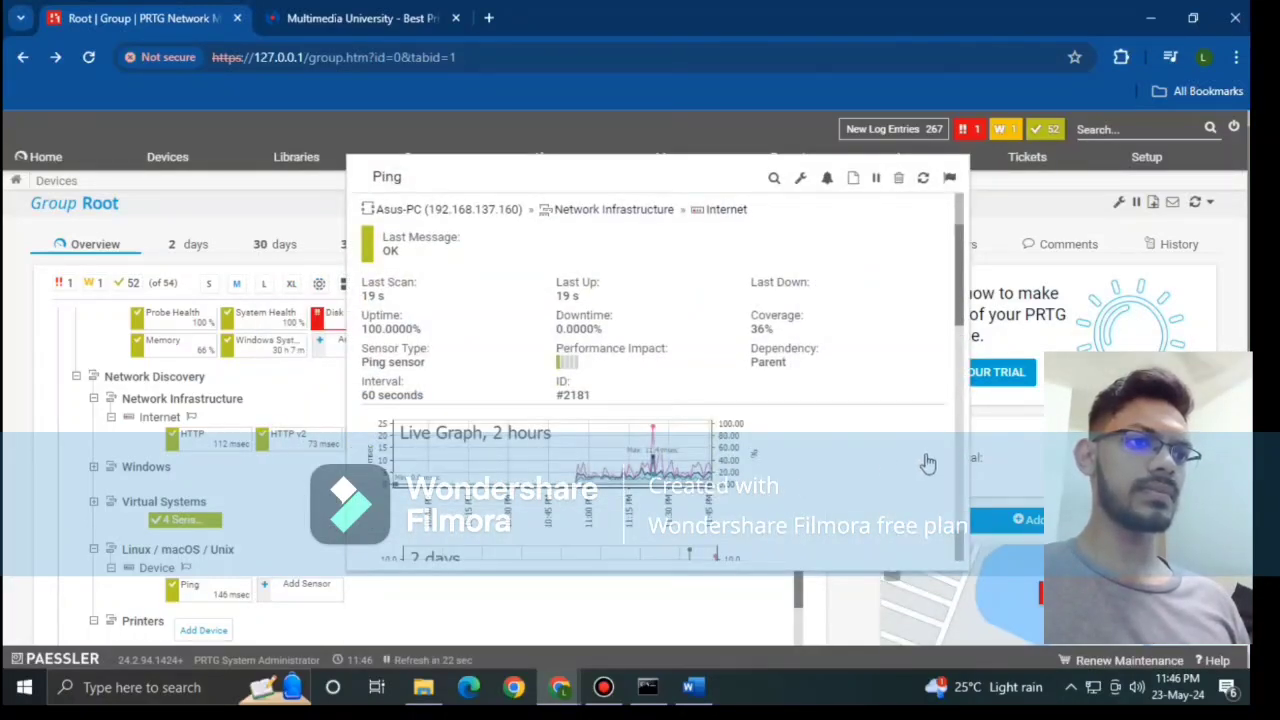
scroll(890, 445, "down", 5)
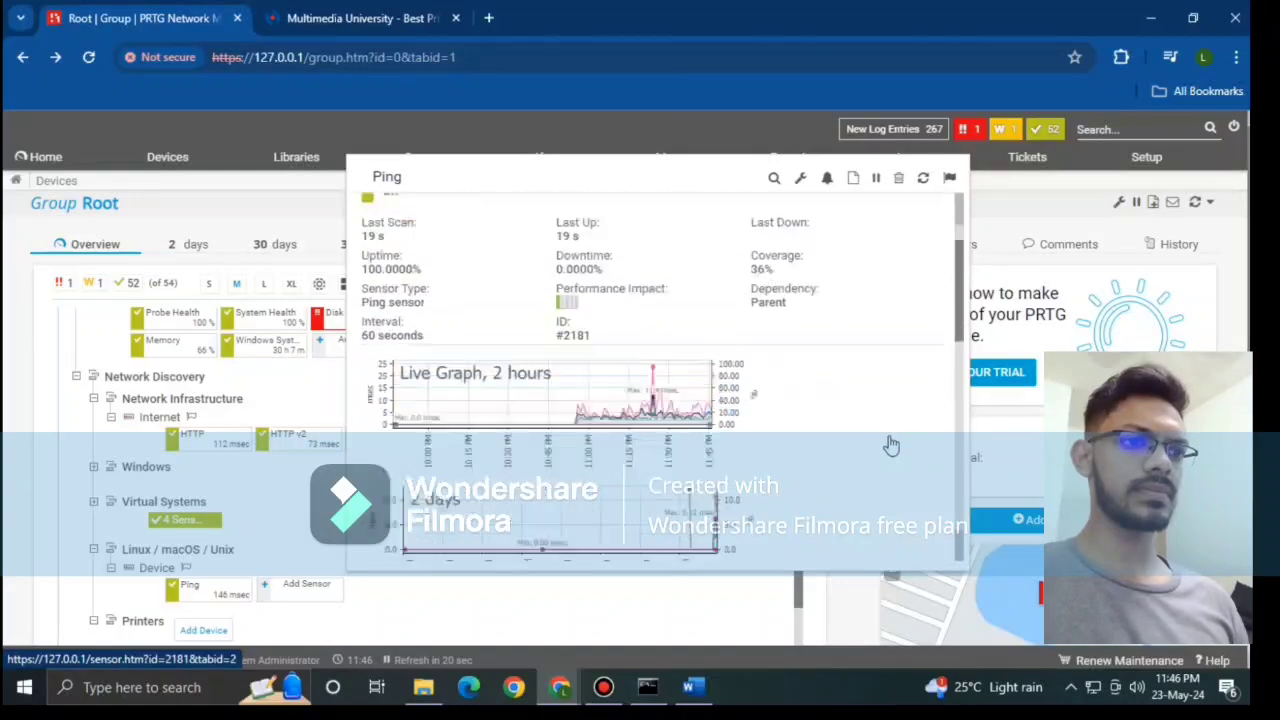
scroll(890, 445, "down", 3)
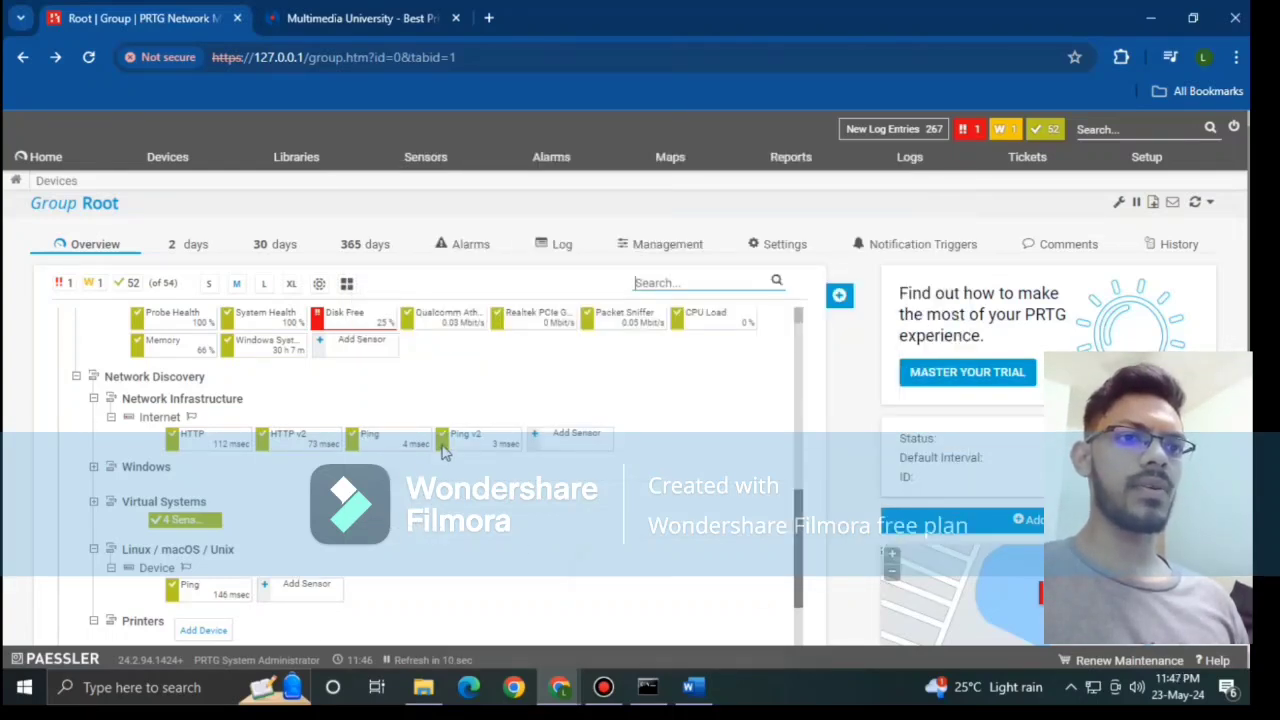
mouse_move(445, 452)
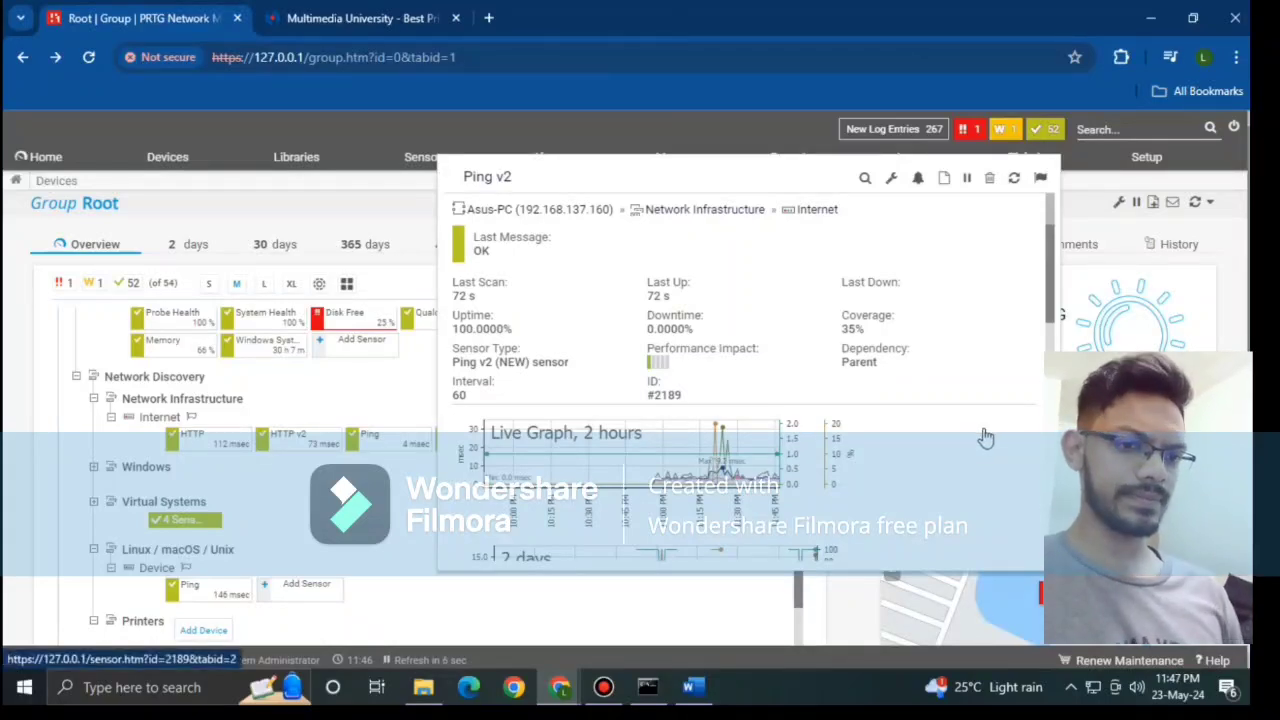
scroll(983, 435, "down", 2)
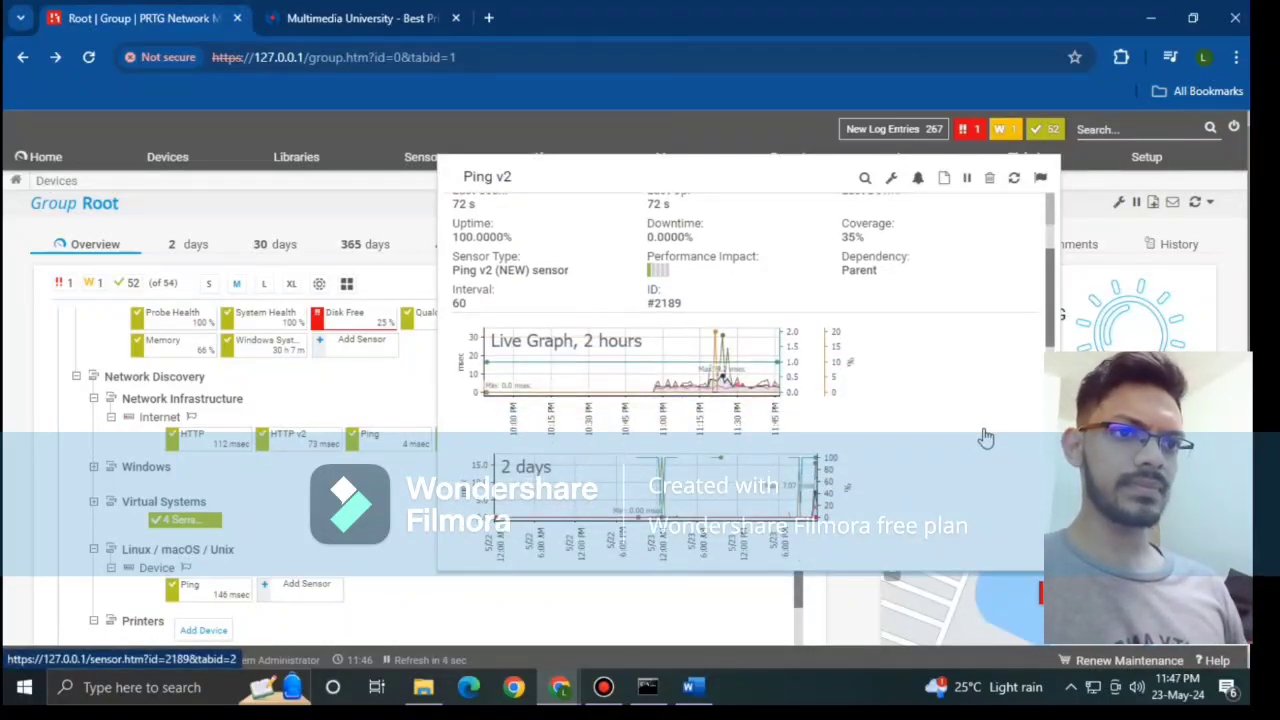
scroll(820, 410, "down", 2)
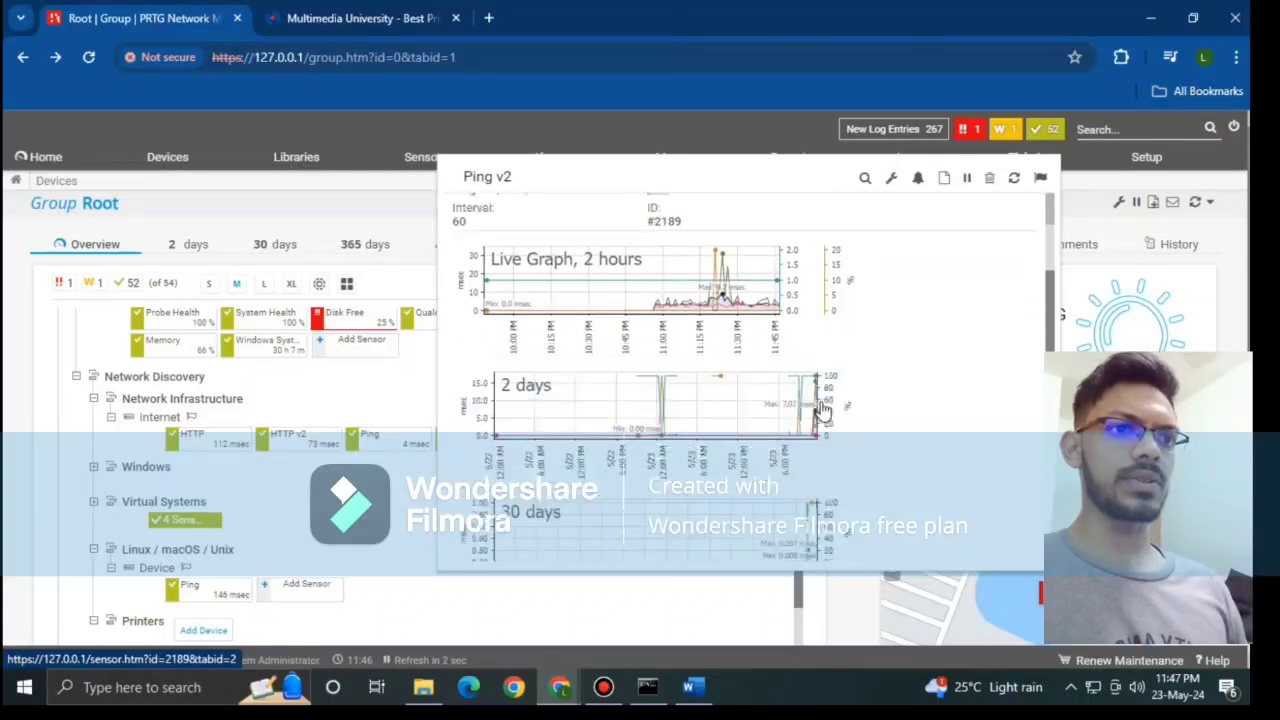
scroll(822, 410, "down", 8)
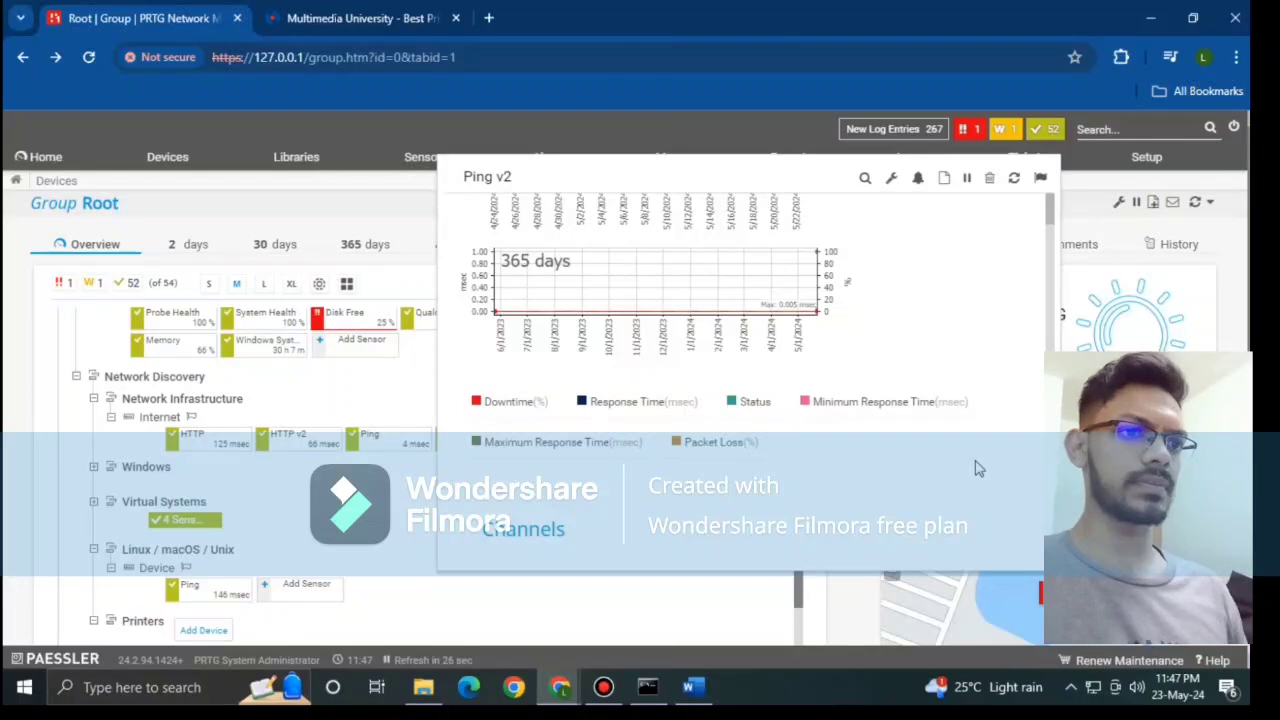
scroll(979, 468, "down", 1)
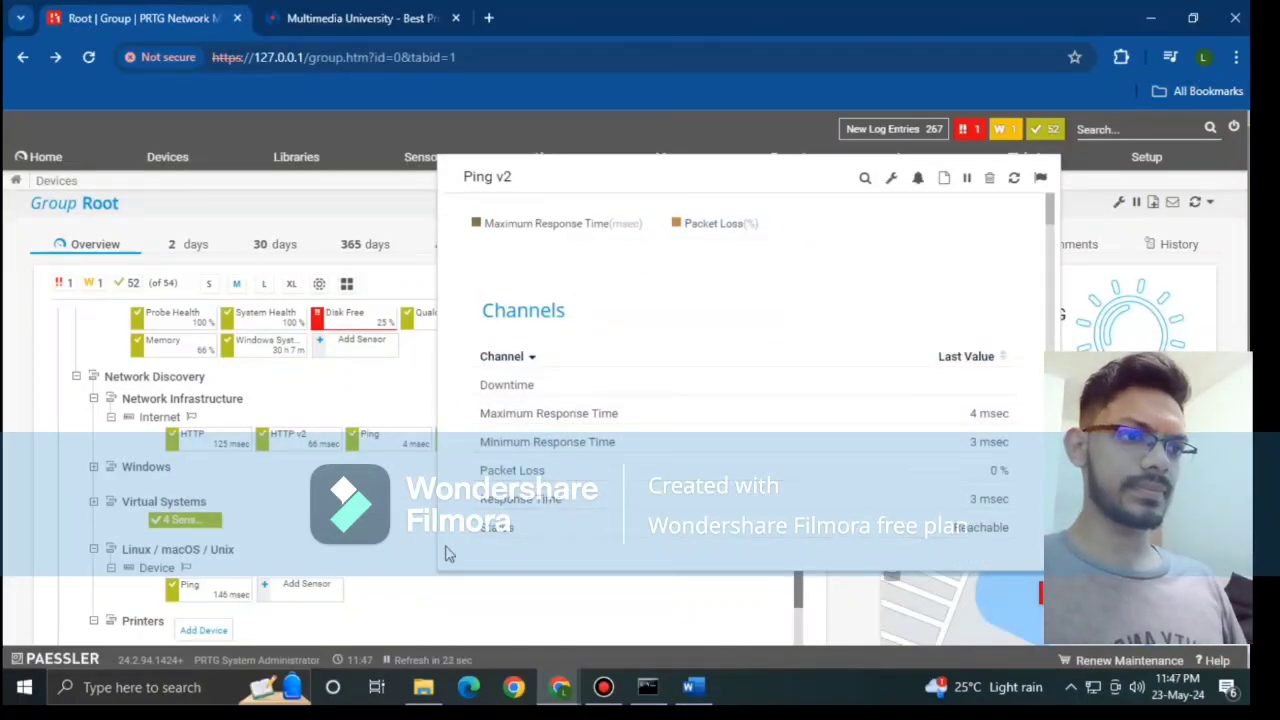
scroll(540, 497, "down", 3)
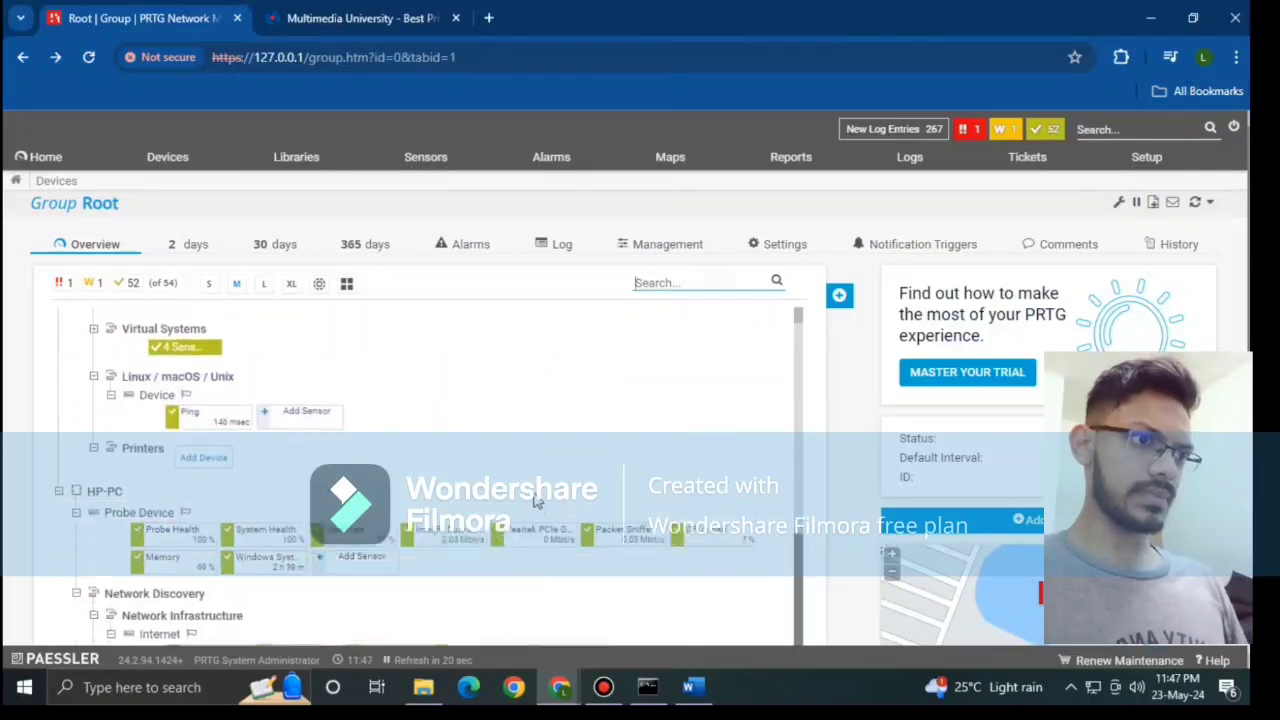
scroll(540, 497, "up", 3)
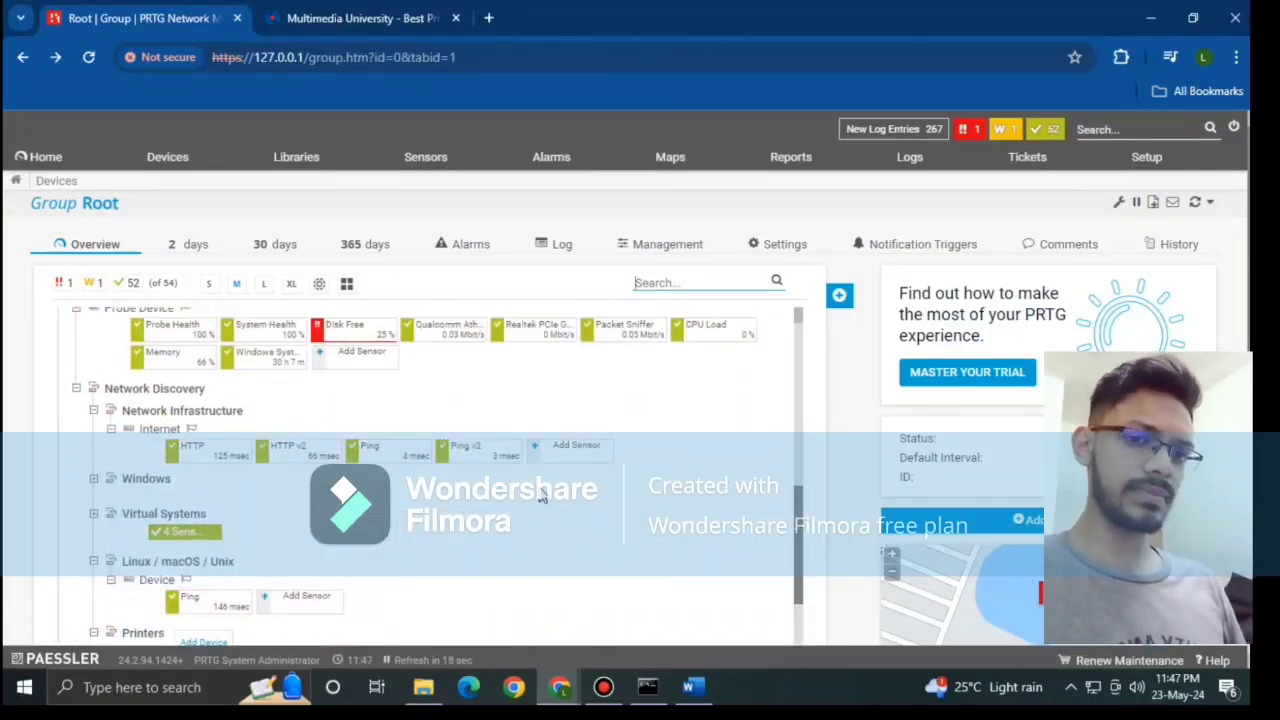
scroll(752, 500, "up", 5)
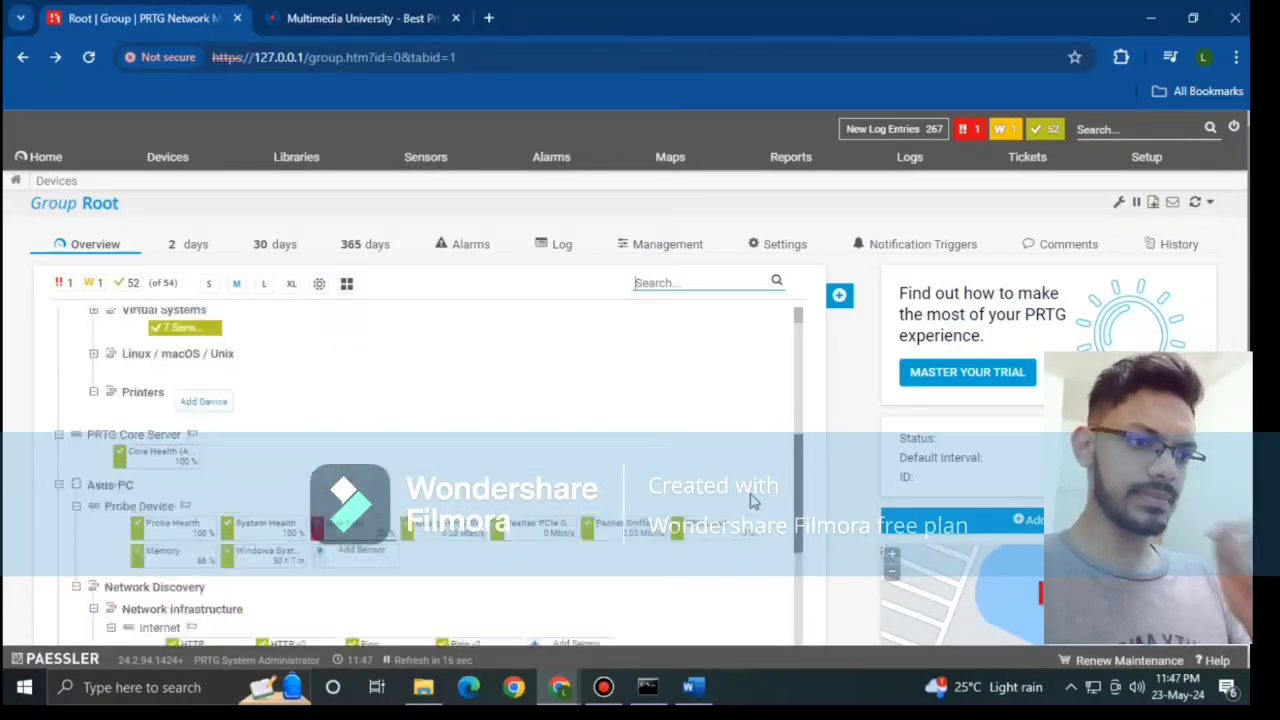
Step: Run the Summary report for all sensors for the current period and view the results
left_click(784, 162)
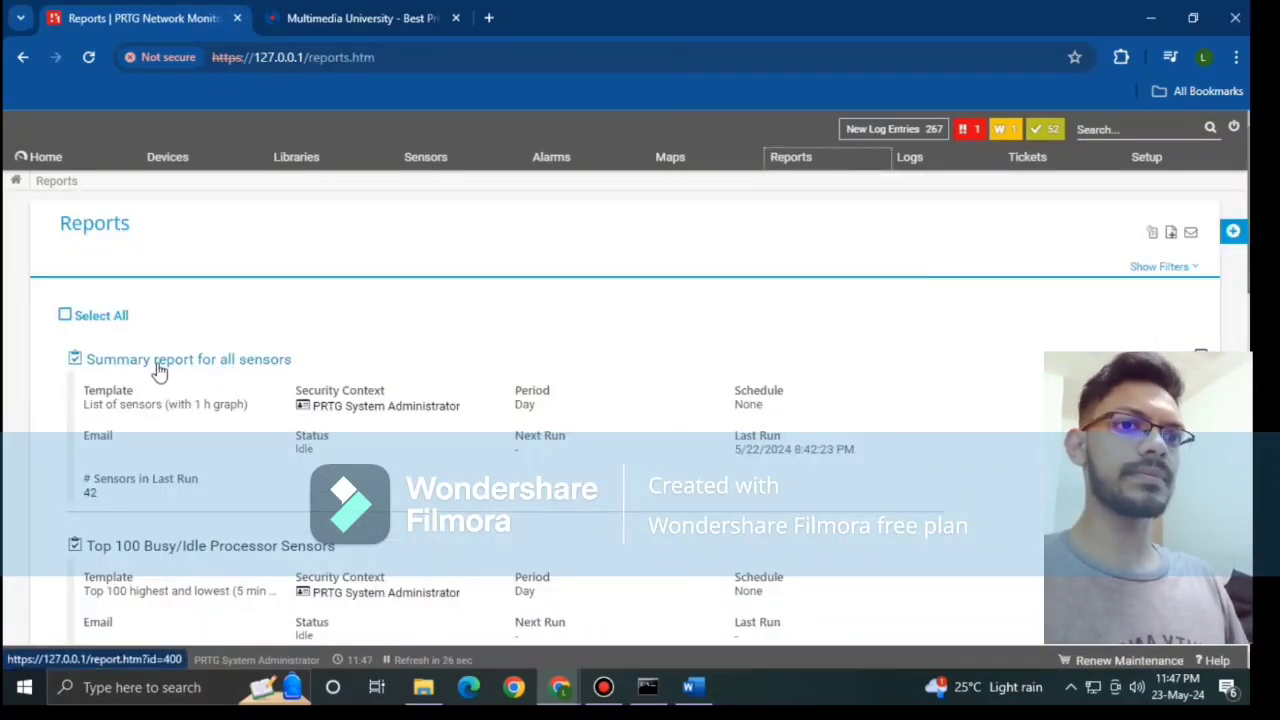
left_click(269, 369)
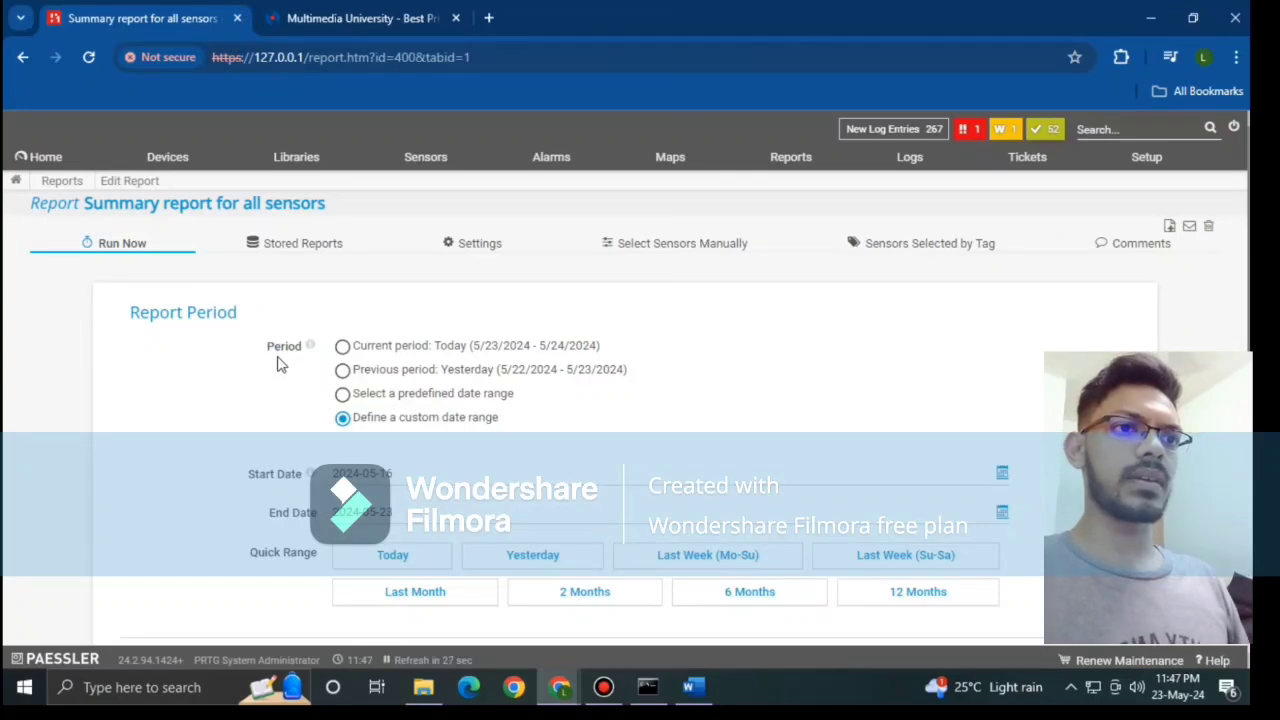
left_click(381, 350)
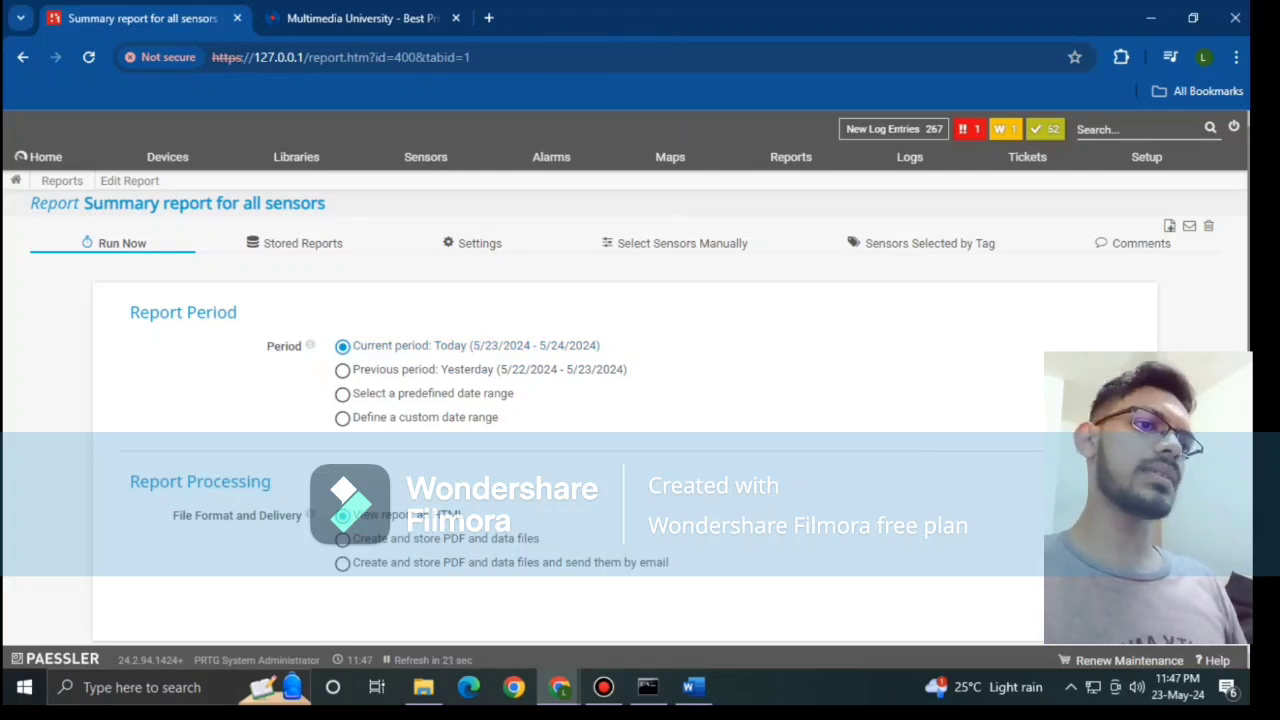
left_click(1136, 580)
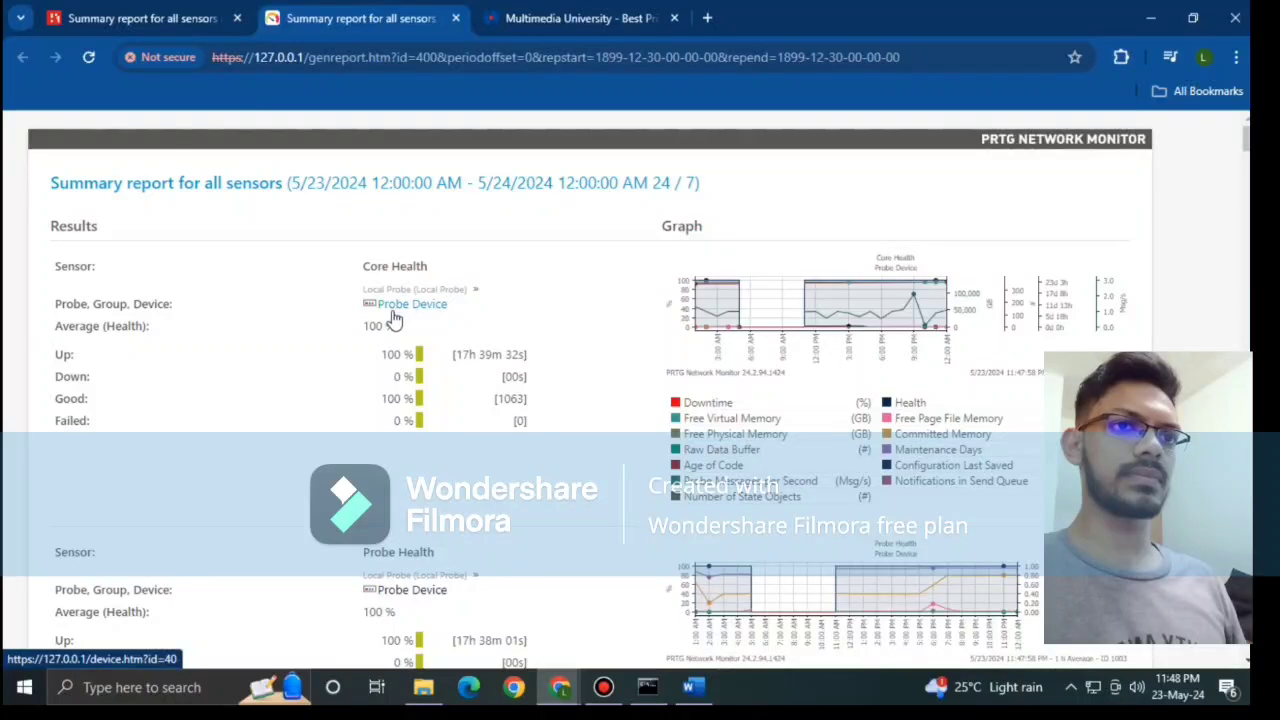
scroll(604, 346, "down", 3)
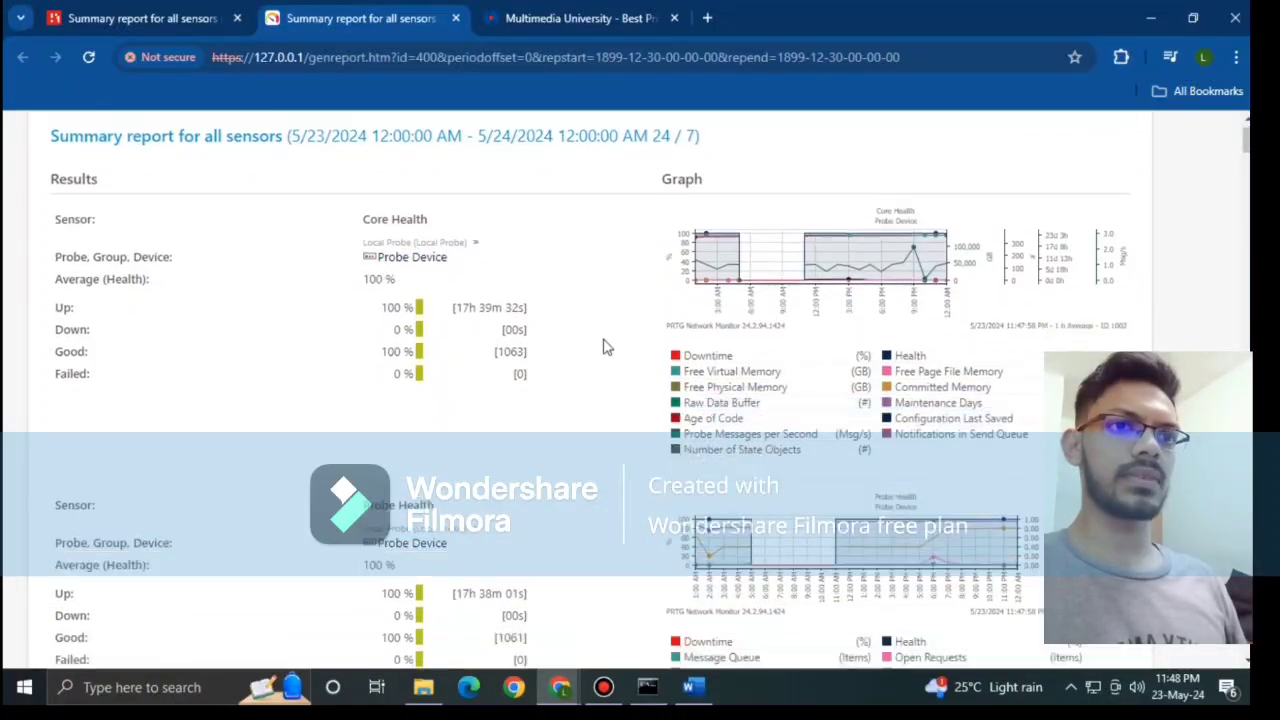
scroll(604, 346, "down", 2)
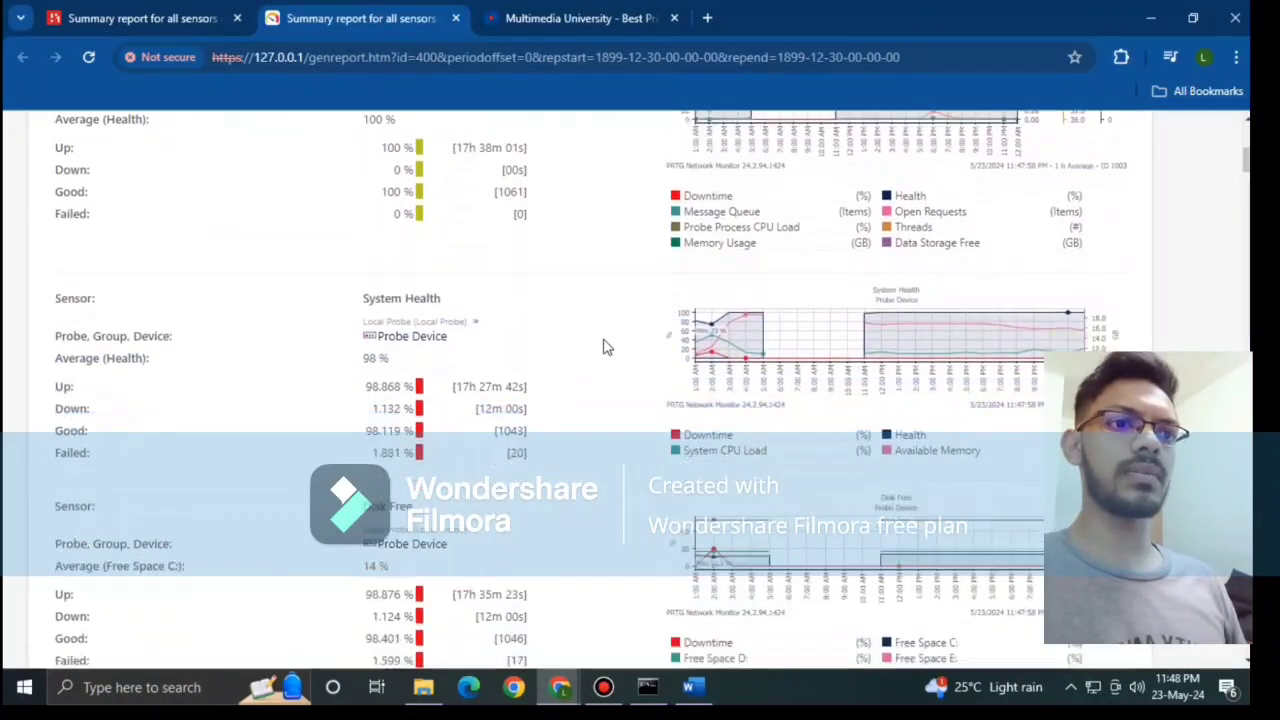
scroll(604, 346, "down", 3)
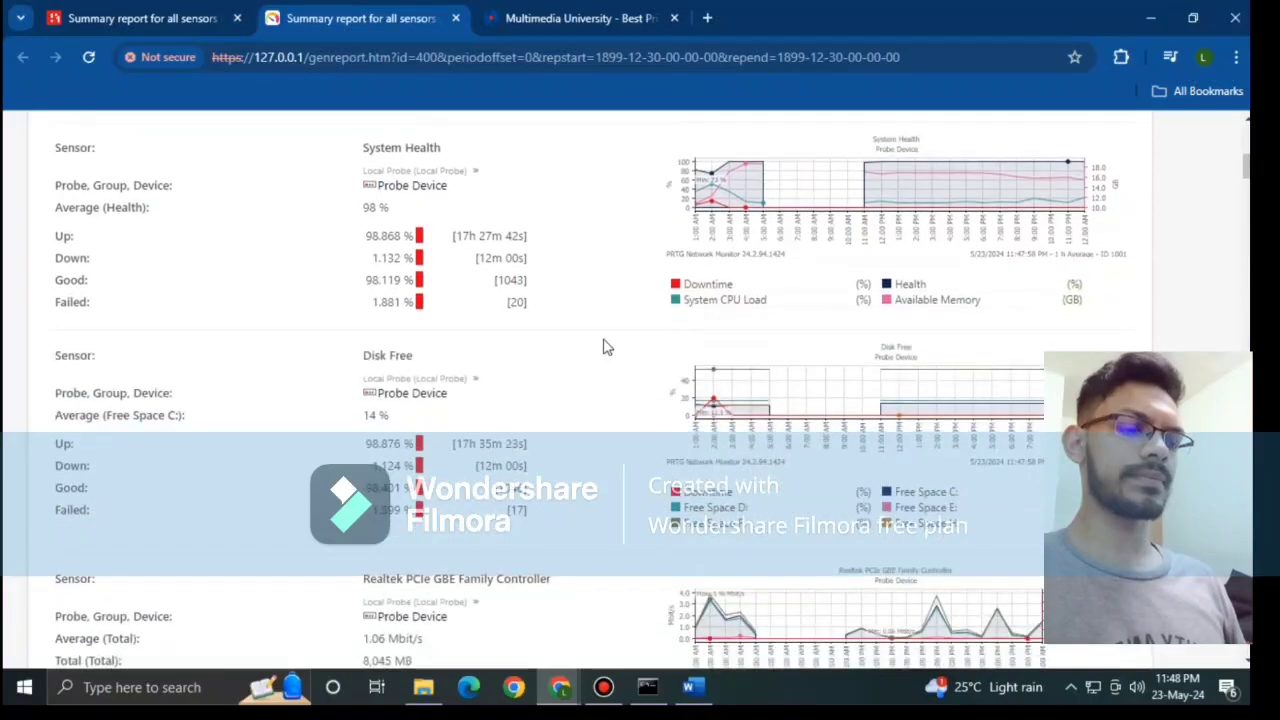
scroll(604, 346, "down", 3)
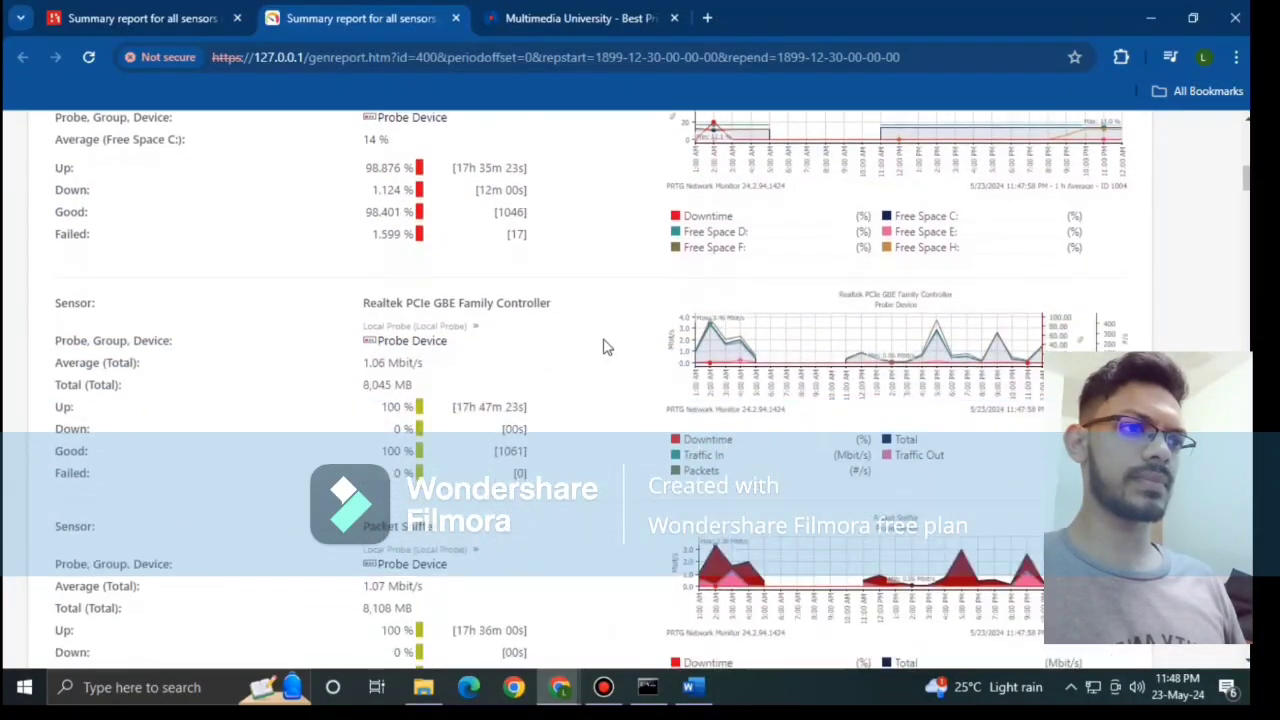
scroll(604, 346, "down", 3)
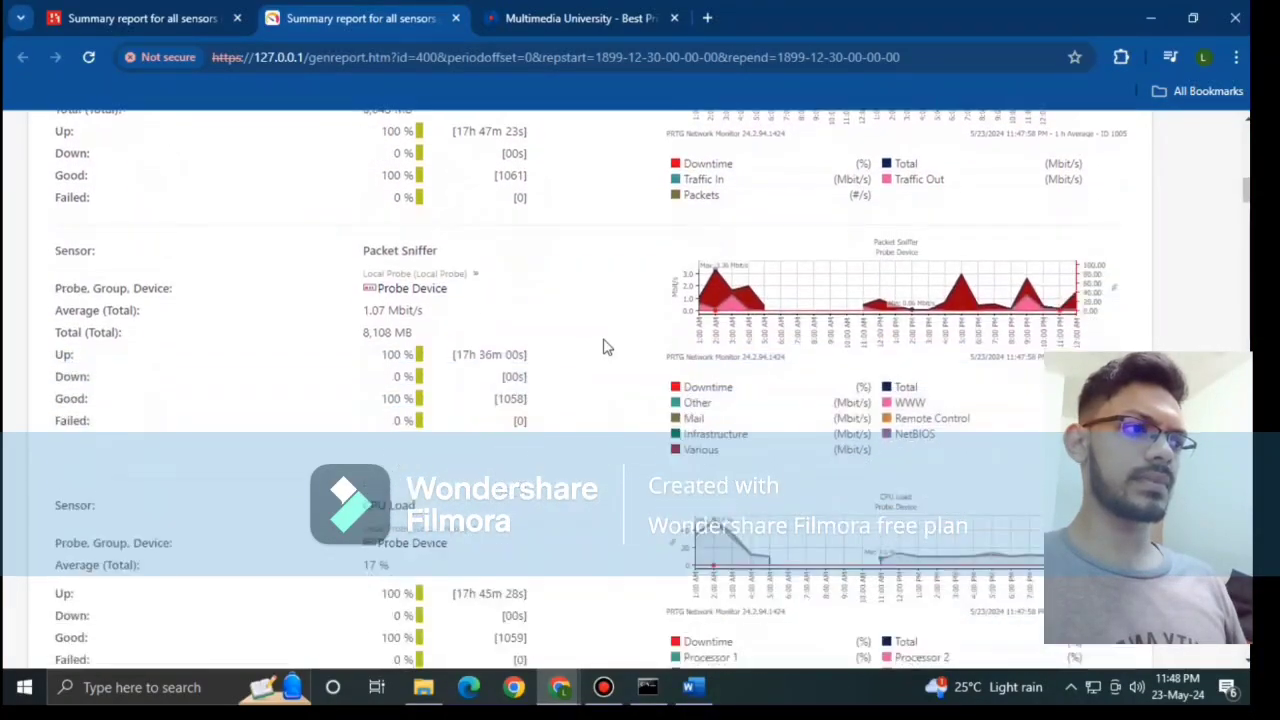
scroll(604, 346, "down", 5)
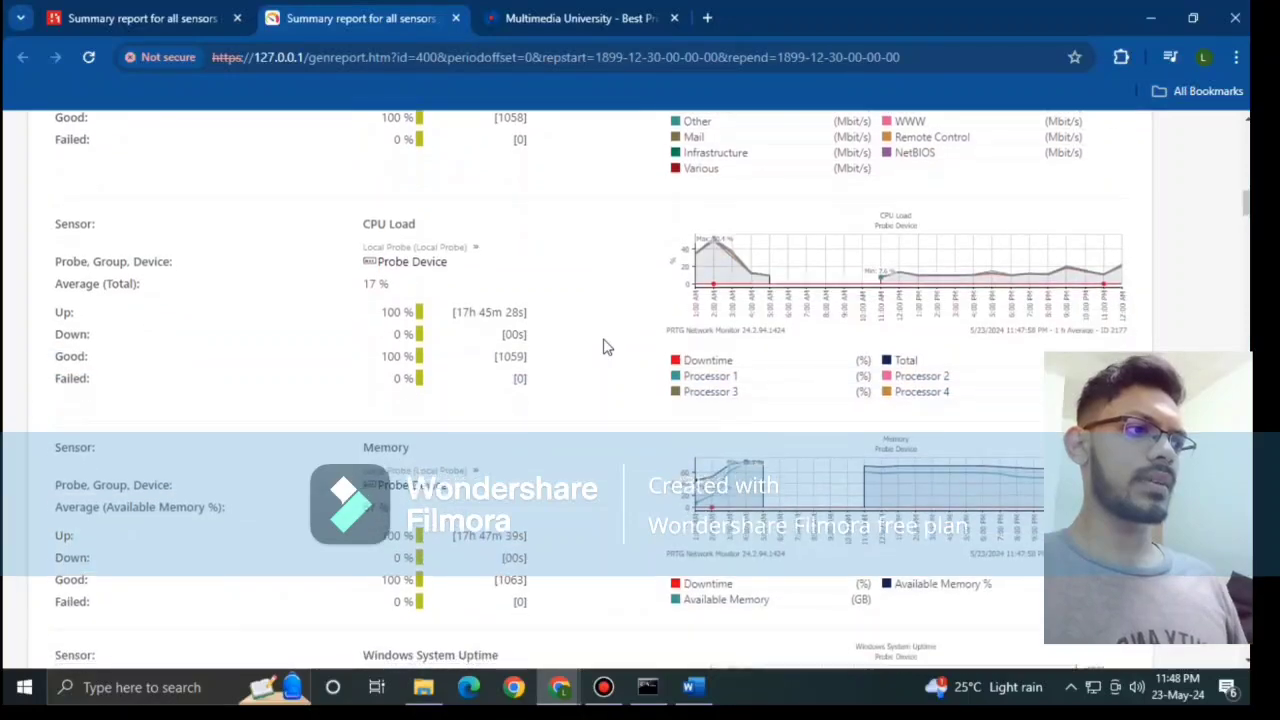
scroll(604, 346, "down", 4)
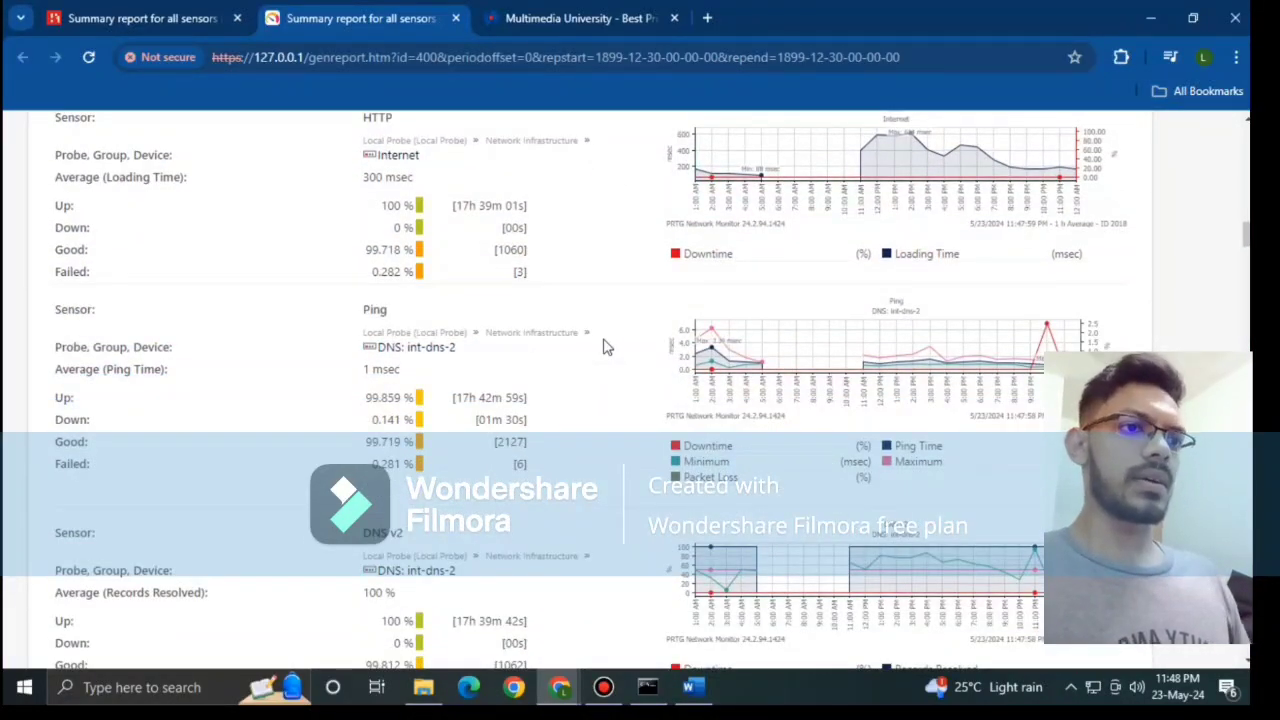
scroll(604, 346, "down", 1)
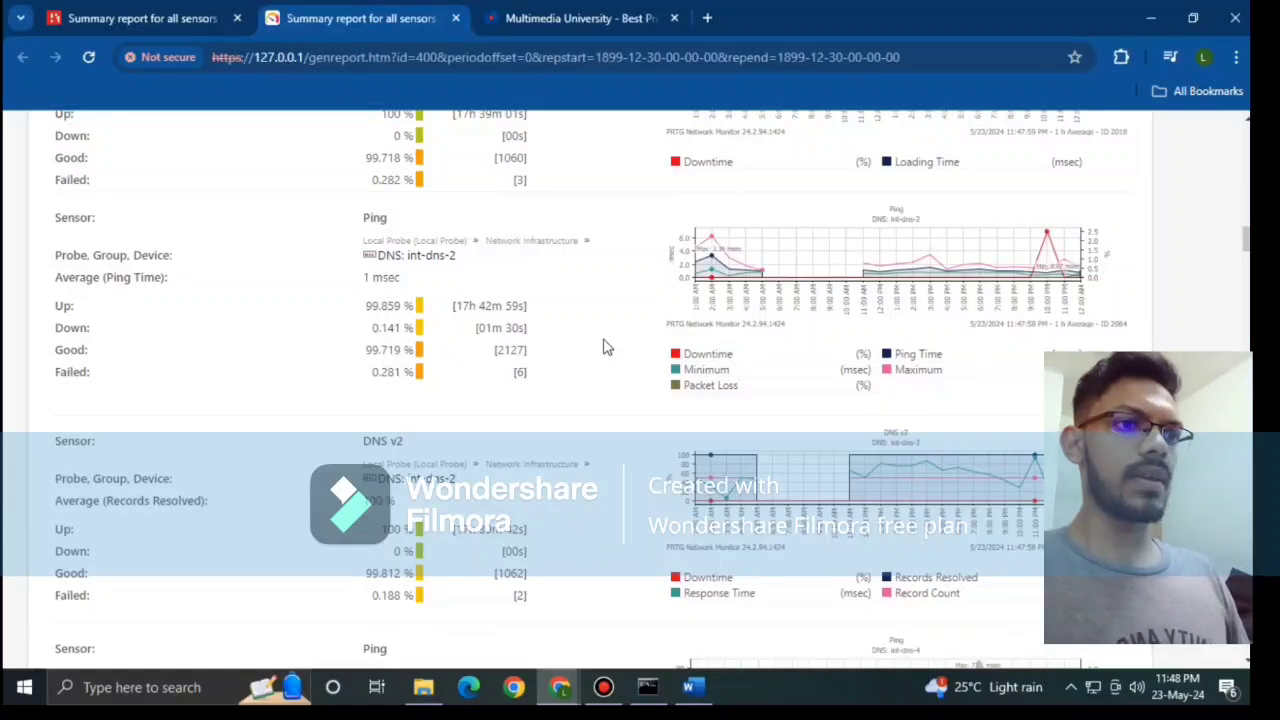
scroll(604, 346, "down", 5)
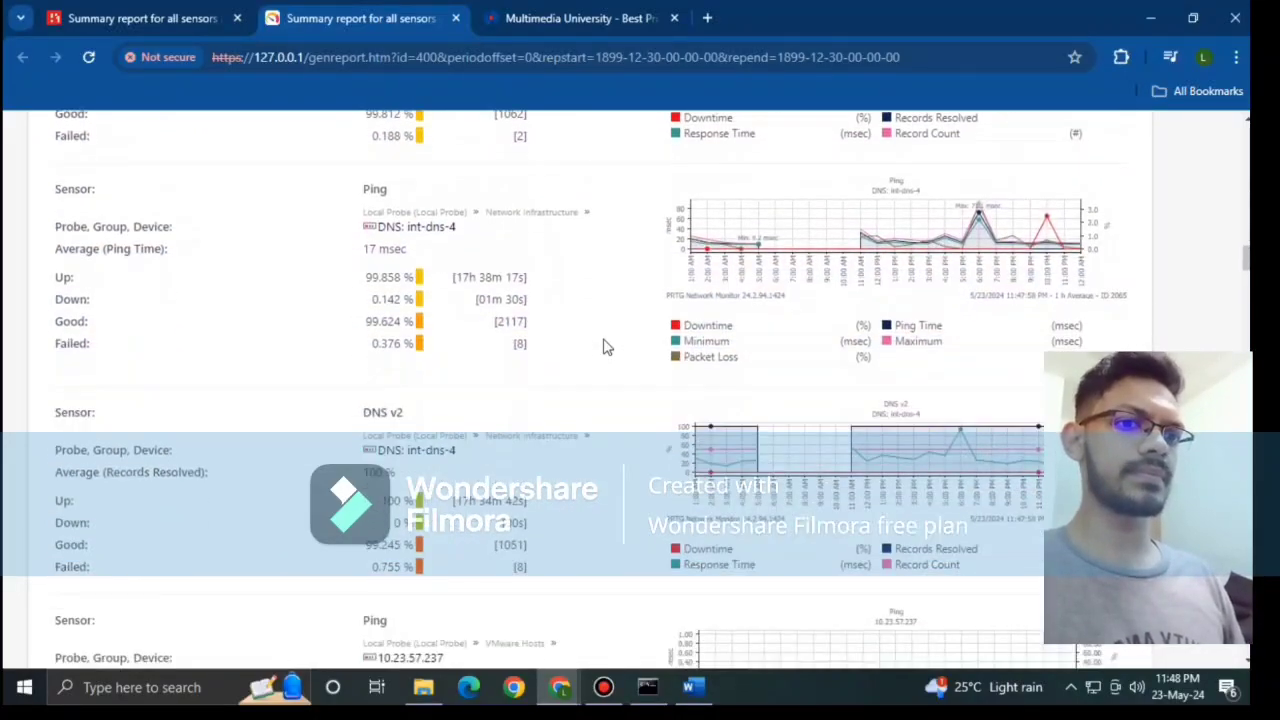
scroll(604, 346, "down", 10)
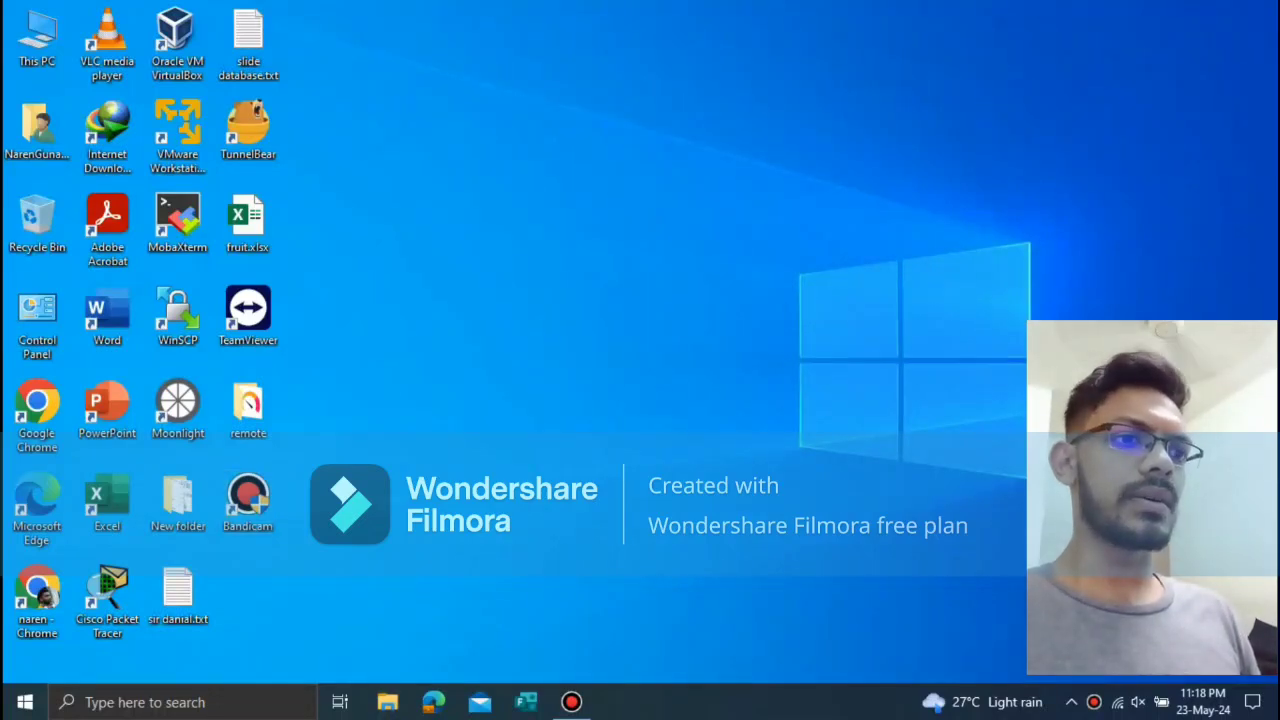
Step: Open This PC from the desktop and maximize its window
double_click(37, 38)
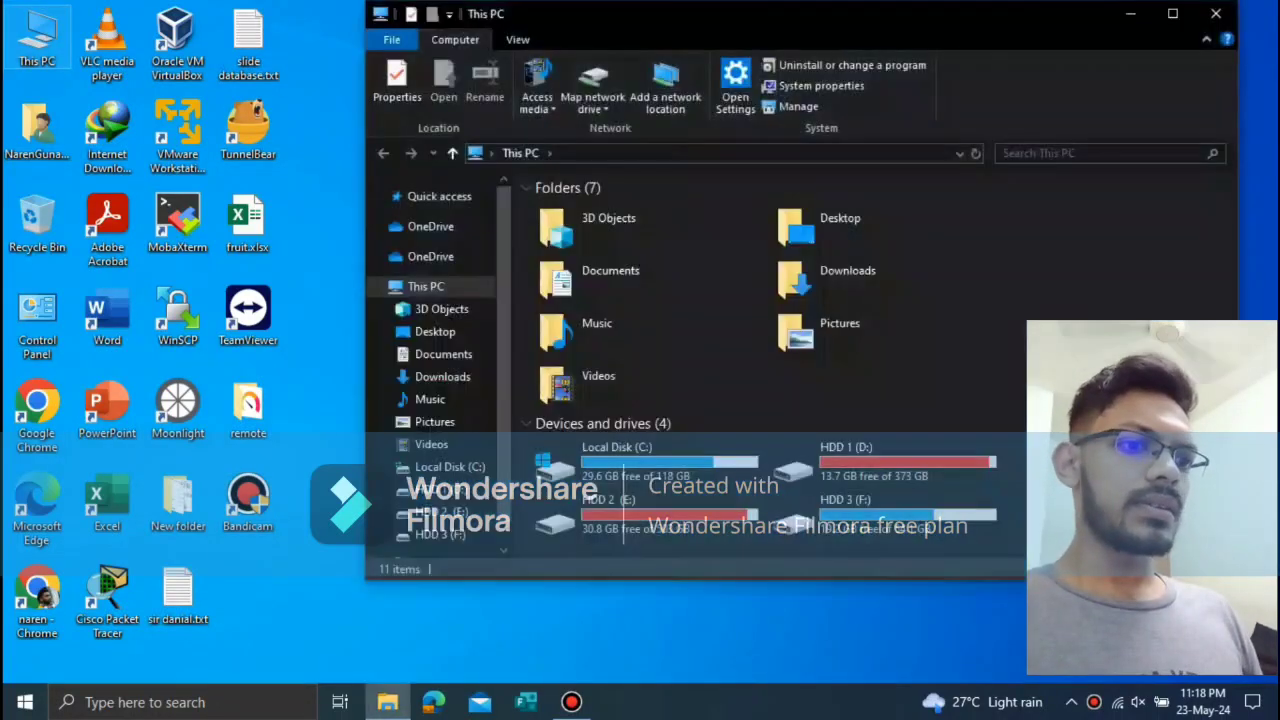
left_click(1172, 12)
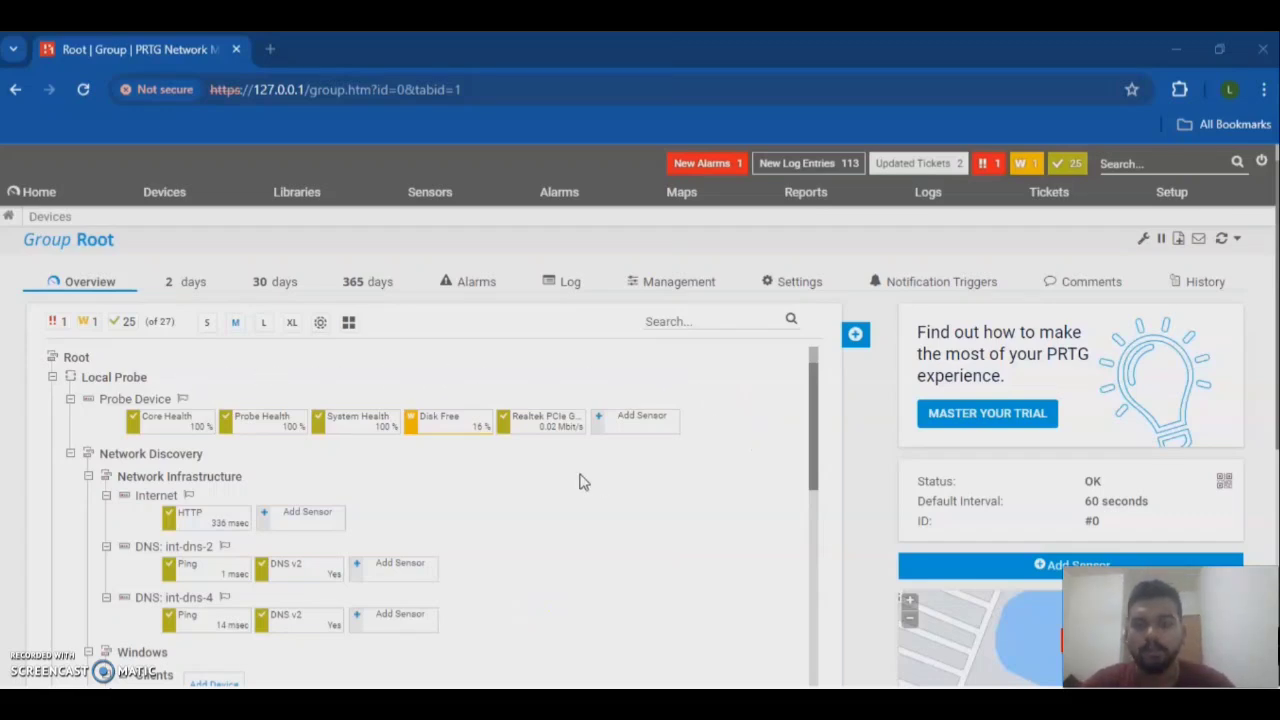
scroll(508, 477, "down", 10)
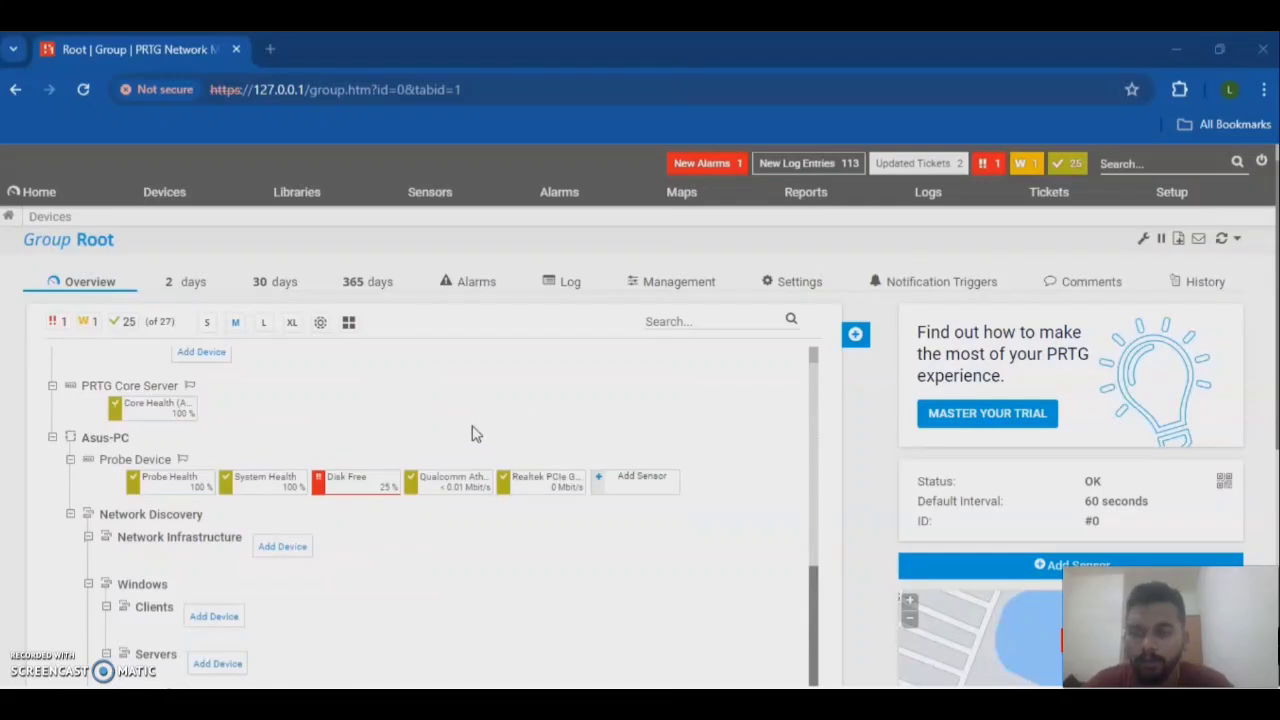
scroll(472, 434, "down", 2)
scroll(325, 423, "up", 2)
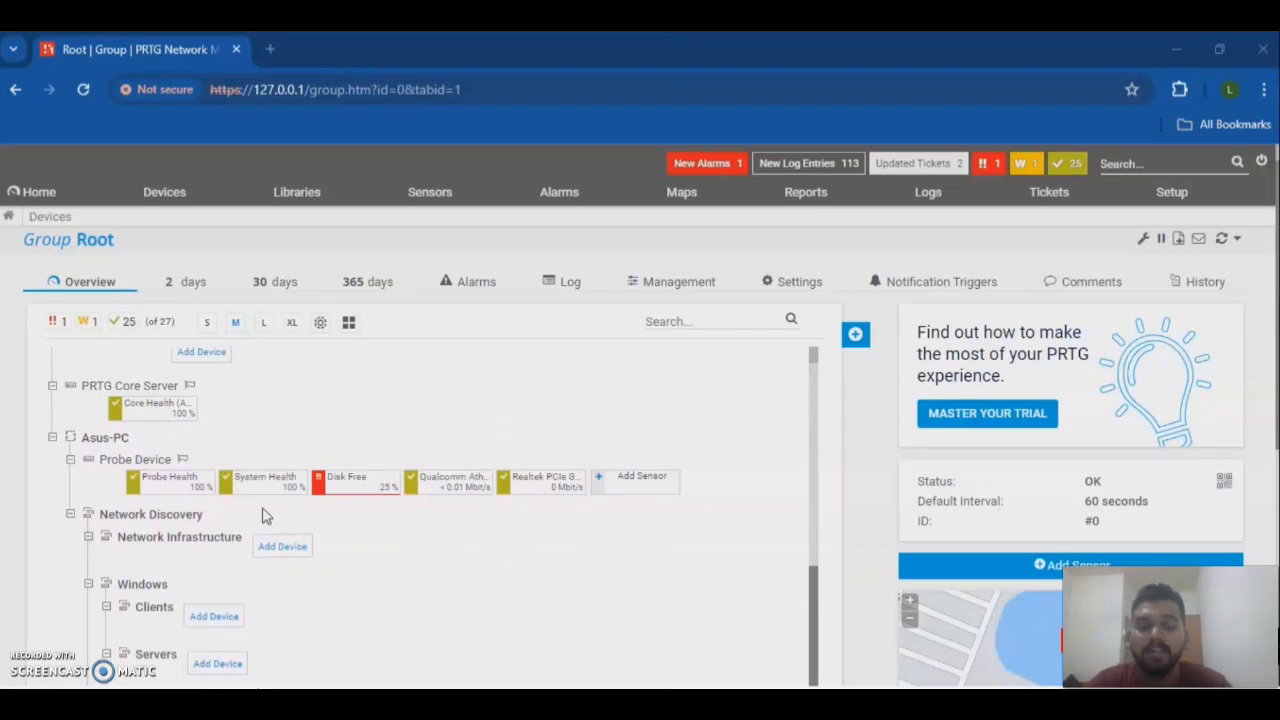
scroll(573, 513, "down", 4)
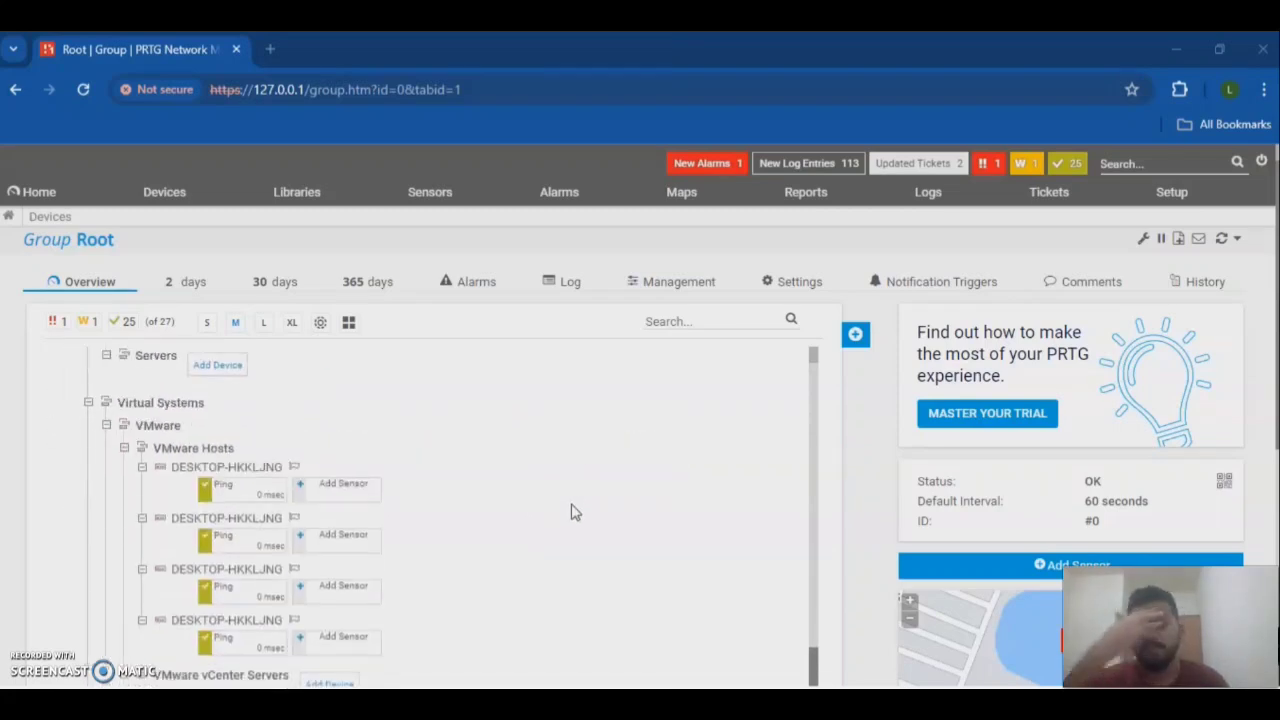
scroll(630, 516, "up", 3)
scroll(643, 517, "up", 6)
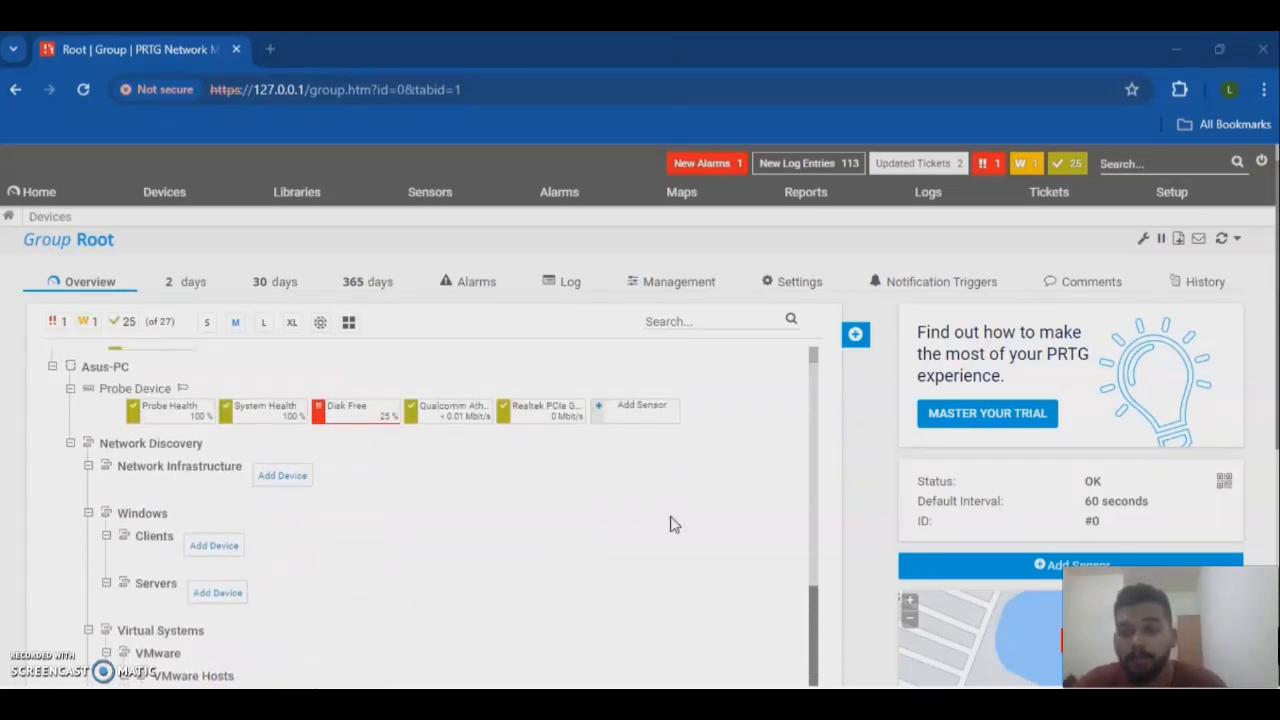
scroll(671, 524, "up", 5)
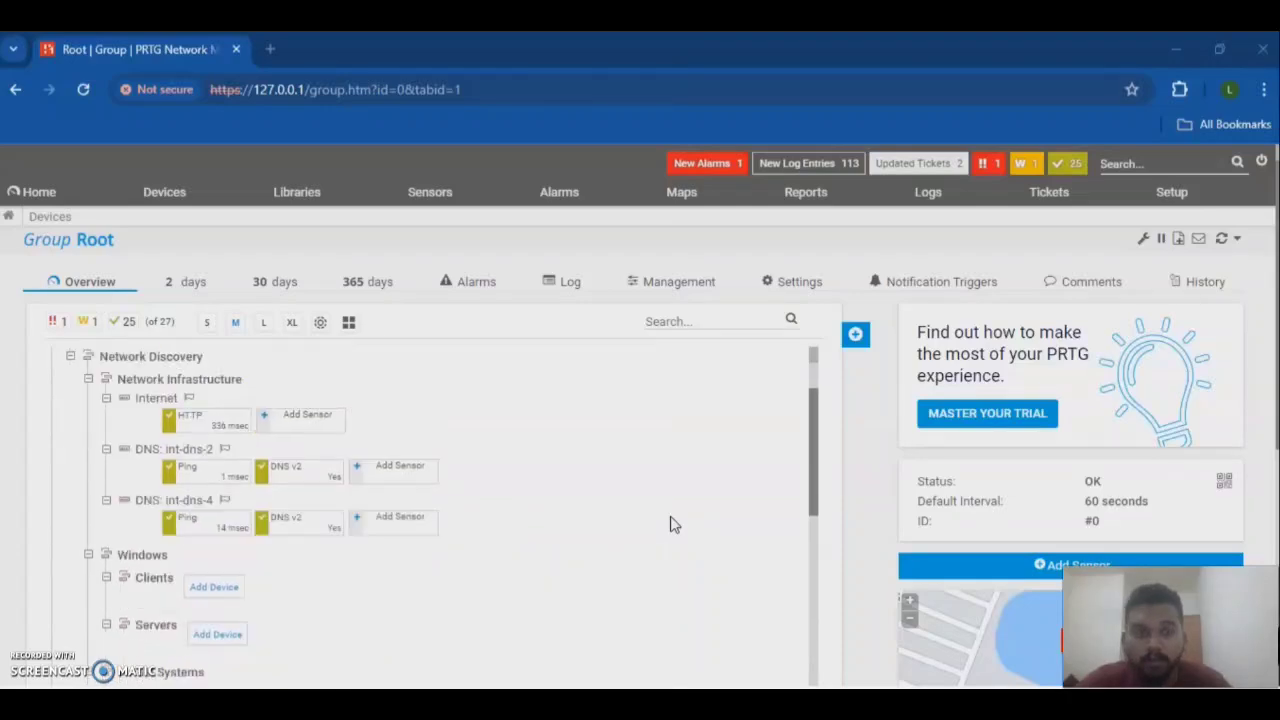
Step: Start adding a remote probe under Root and prepare its installer download
left_click(855, 335)
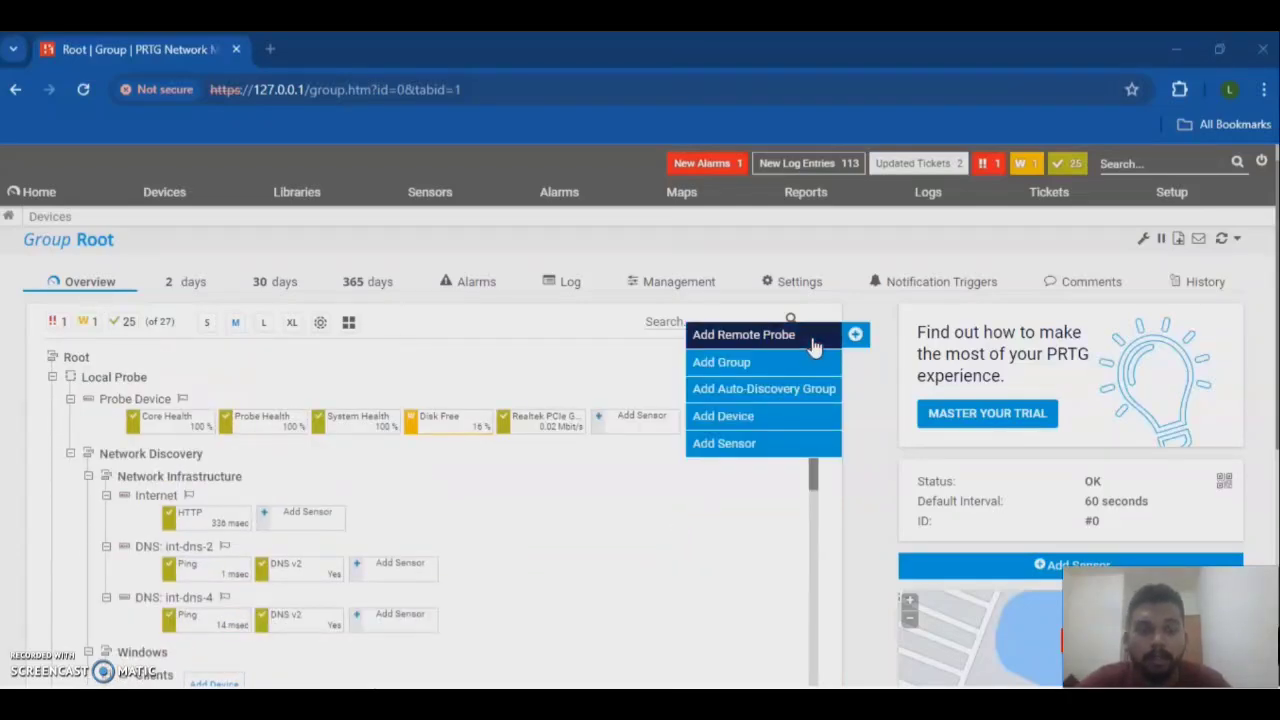
left_click(813, 340)
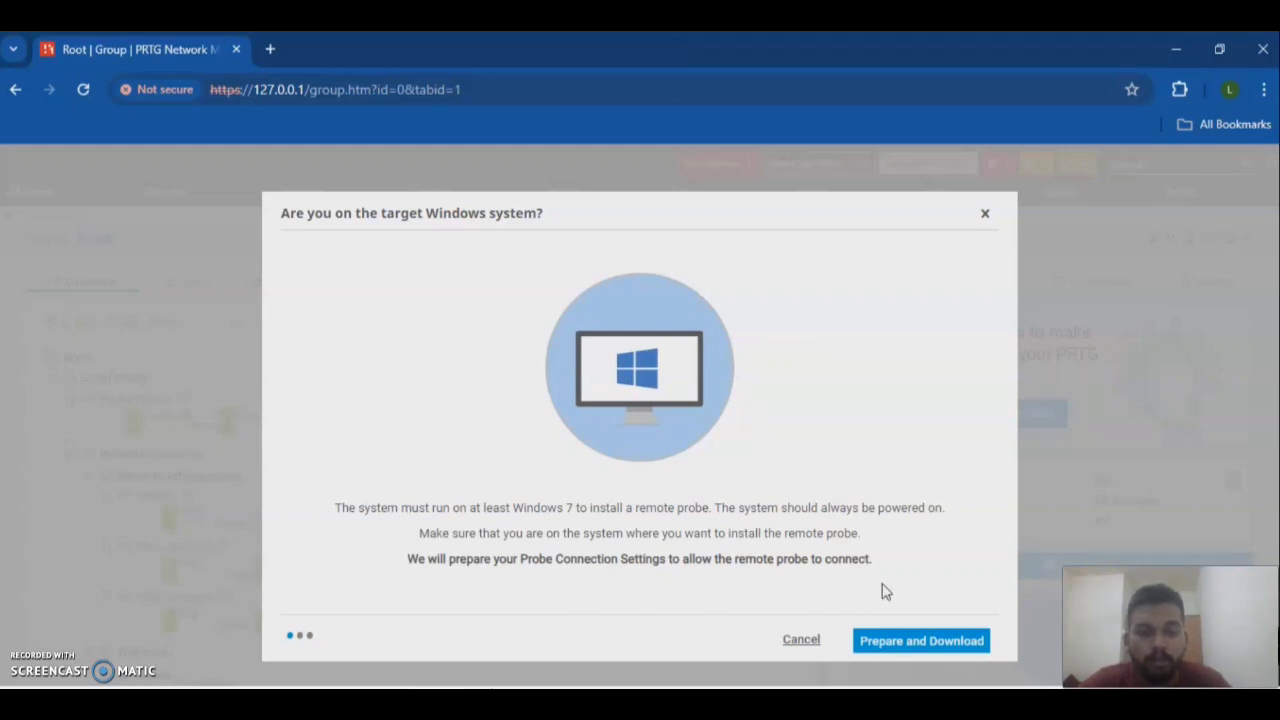
left_click(897, 645)
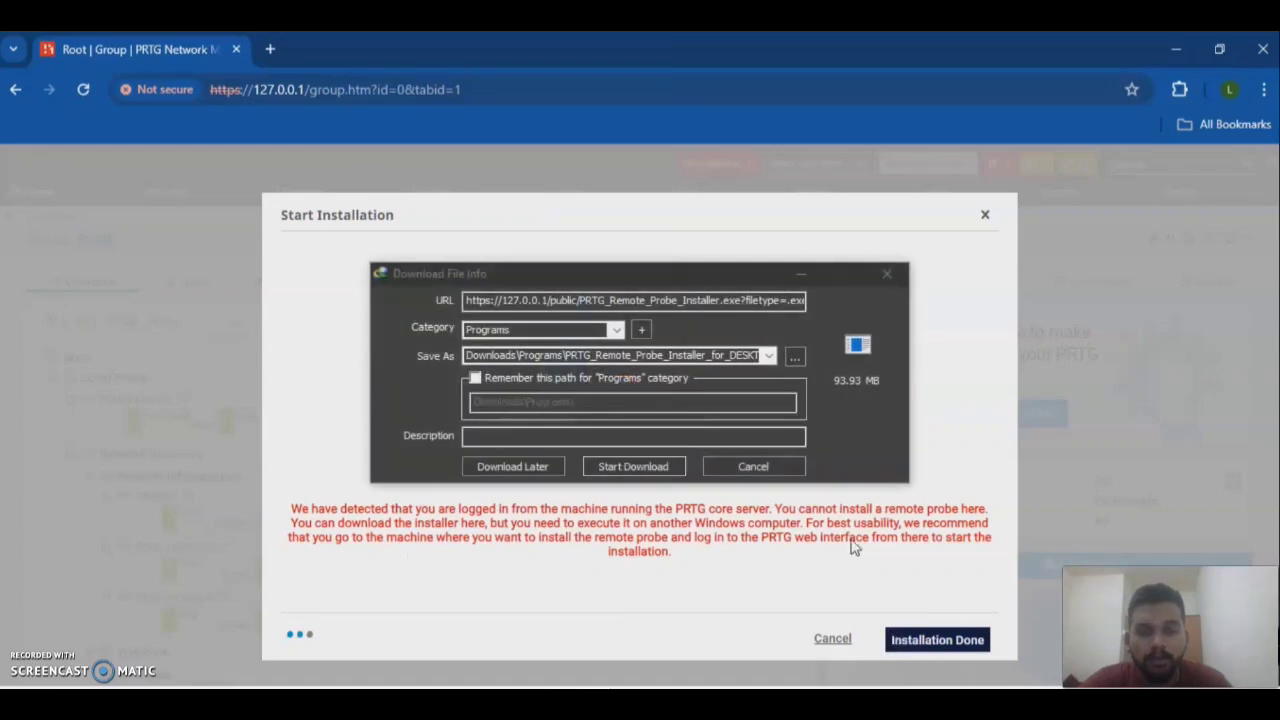
Step: Save the 93.93 MB remote probe installer into Downloads\remote and start the download
left_click(794, 357)
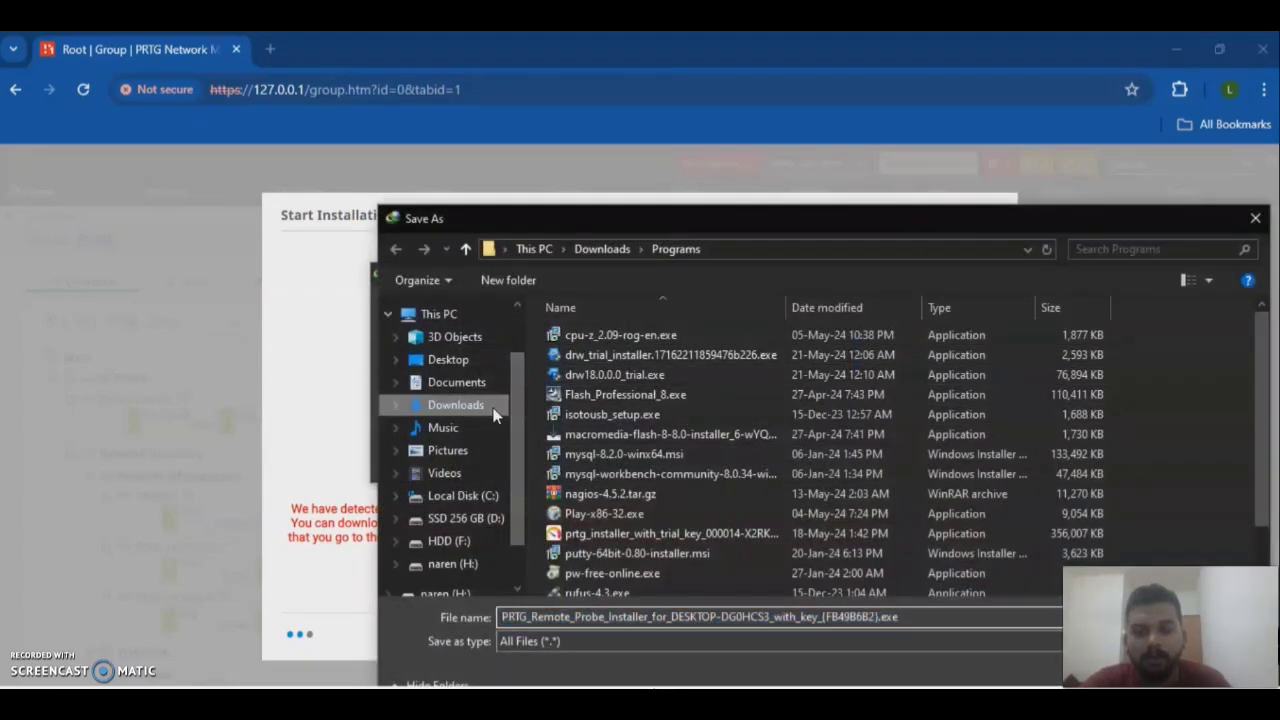
left_click(493, 415)
double_click(583, 364)
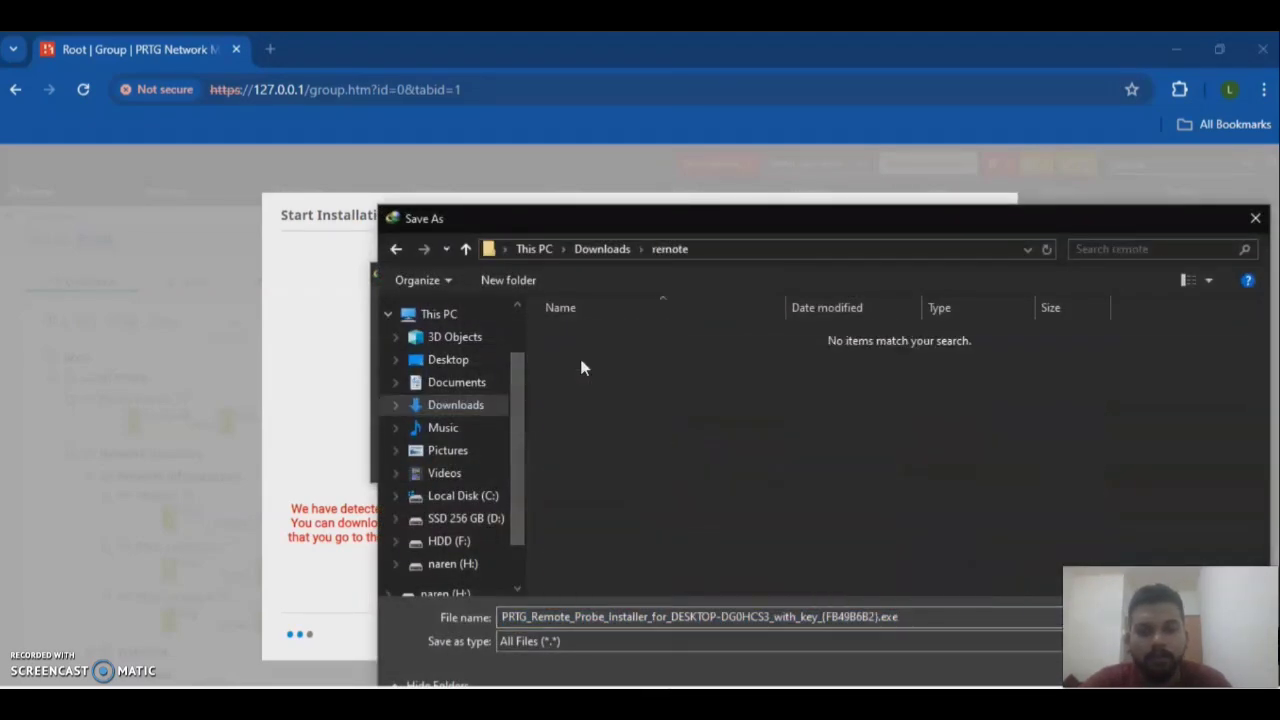
key("Return")
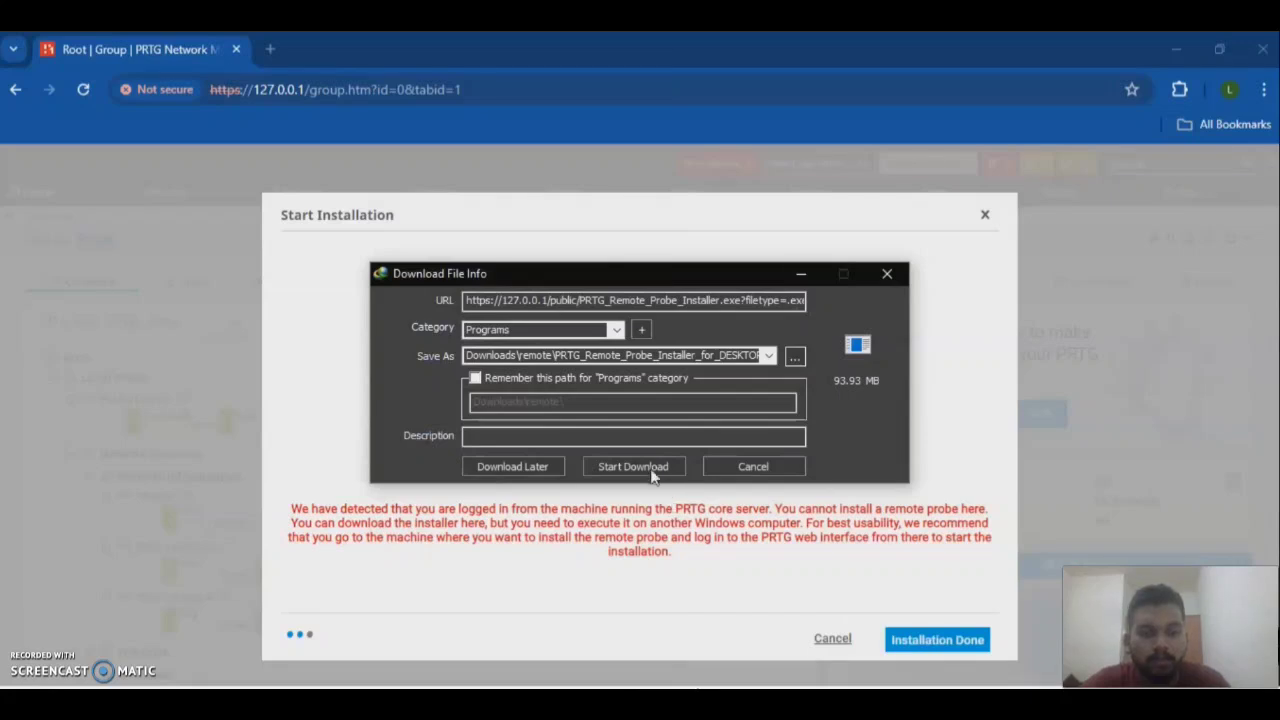
left_click(652, 476)
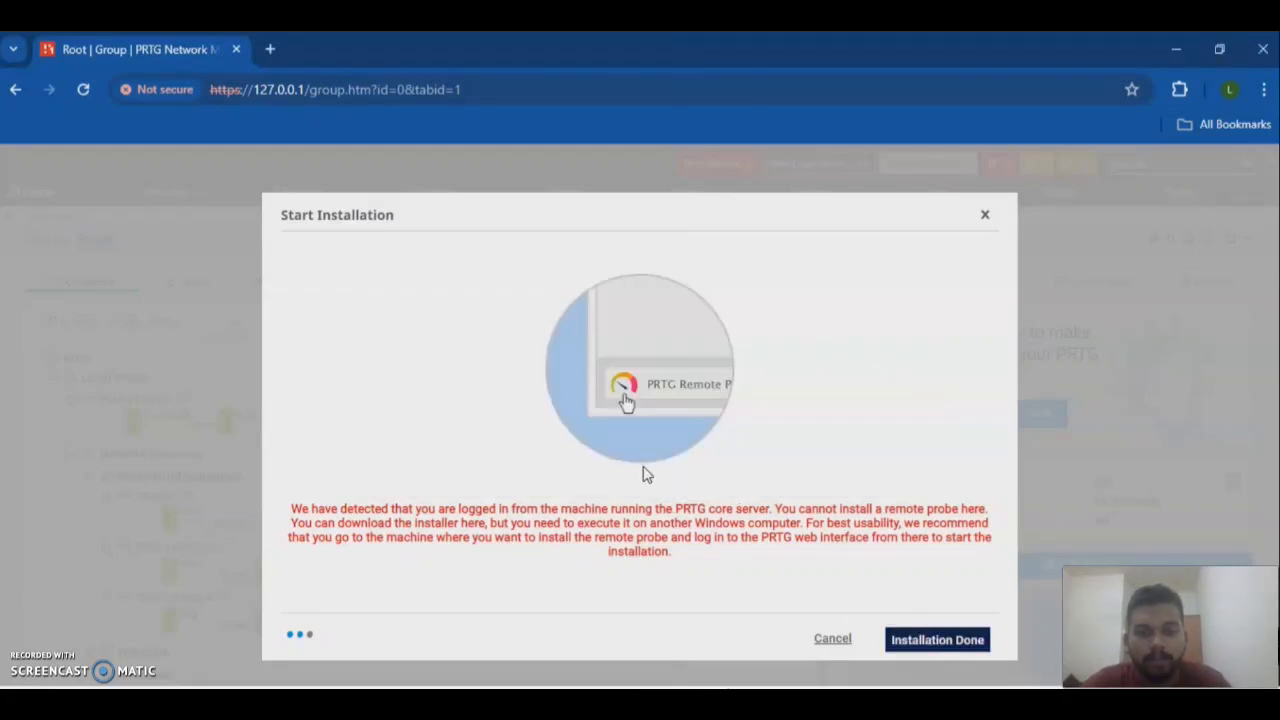
key("super+e")
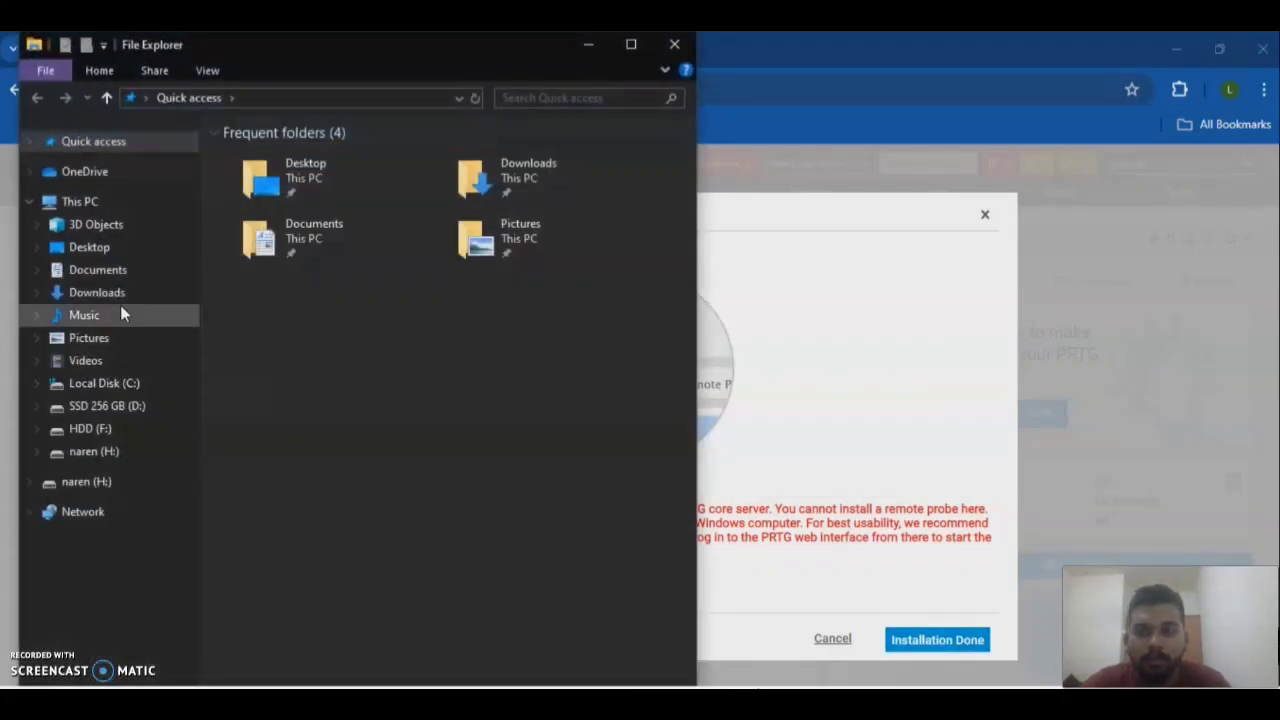
Step: Open Downloads\remote full screen and select the 96,194 KB remote probe installer
left_click(119, 298)
double_click(274, 180)
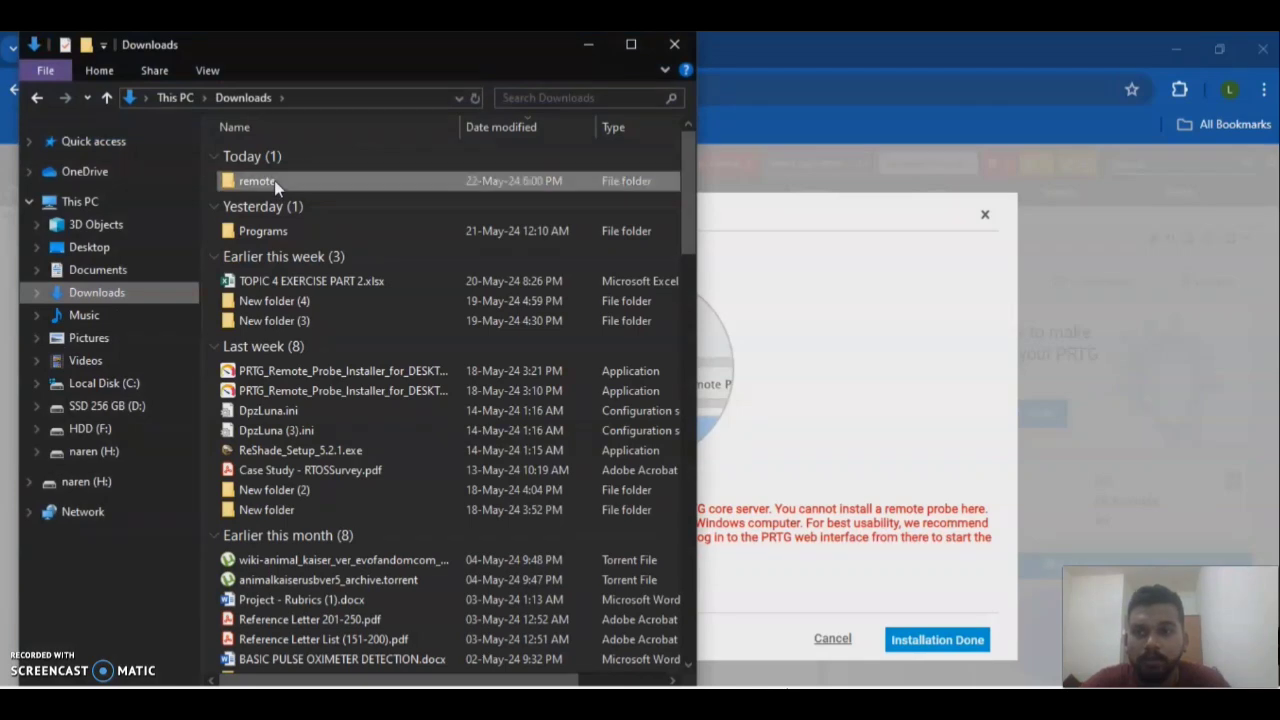
left_click(631, 45)
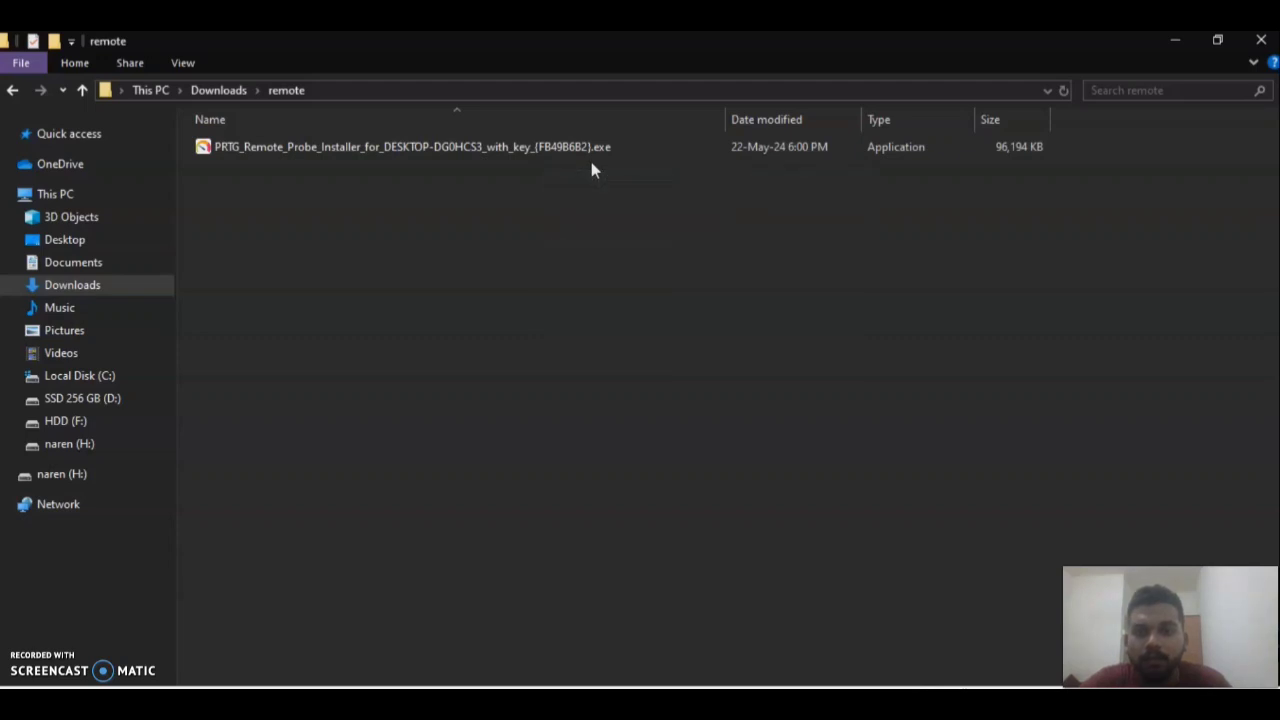
left_click(624, 150)
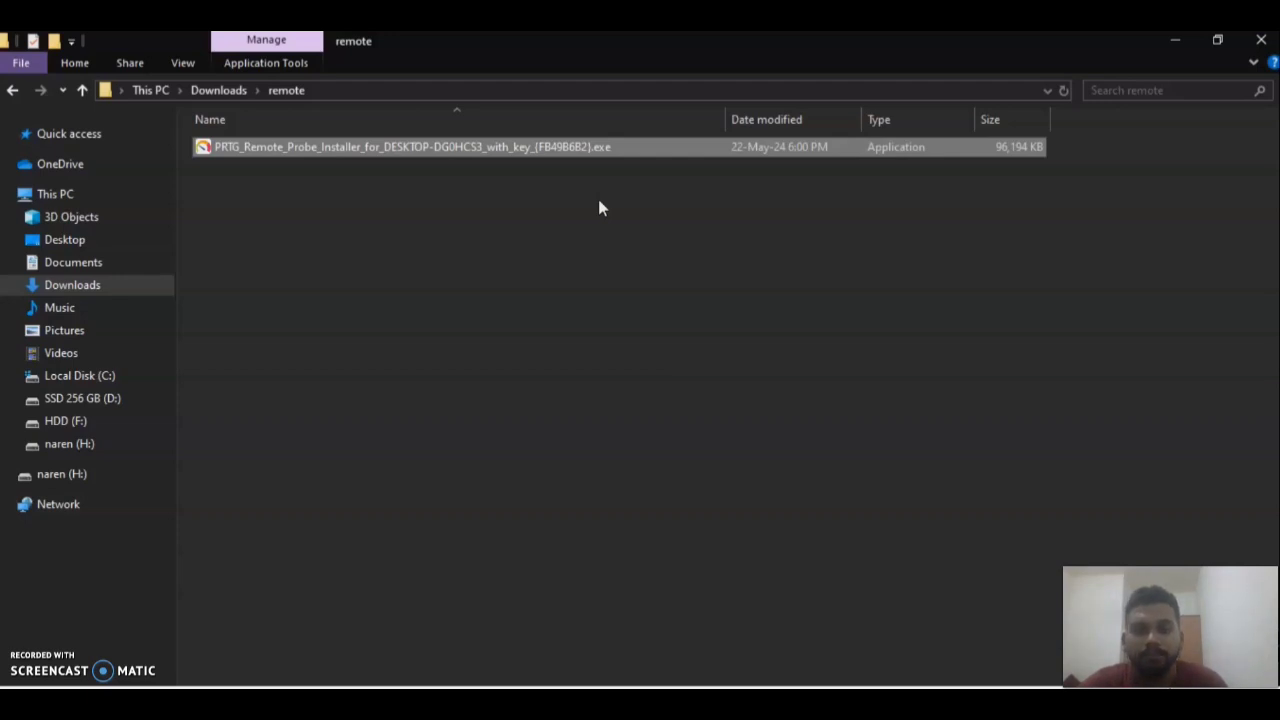
Step: Launch the PRTG remote probe installer and start the installation
left_click(1178, 42)
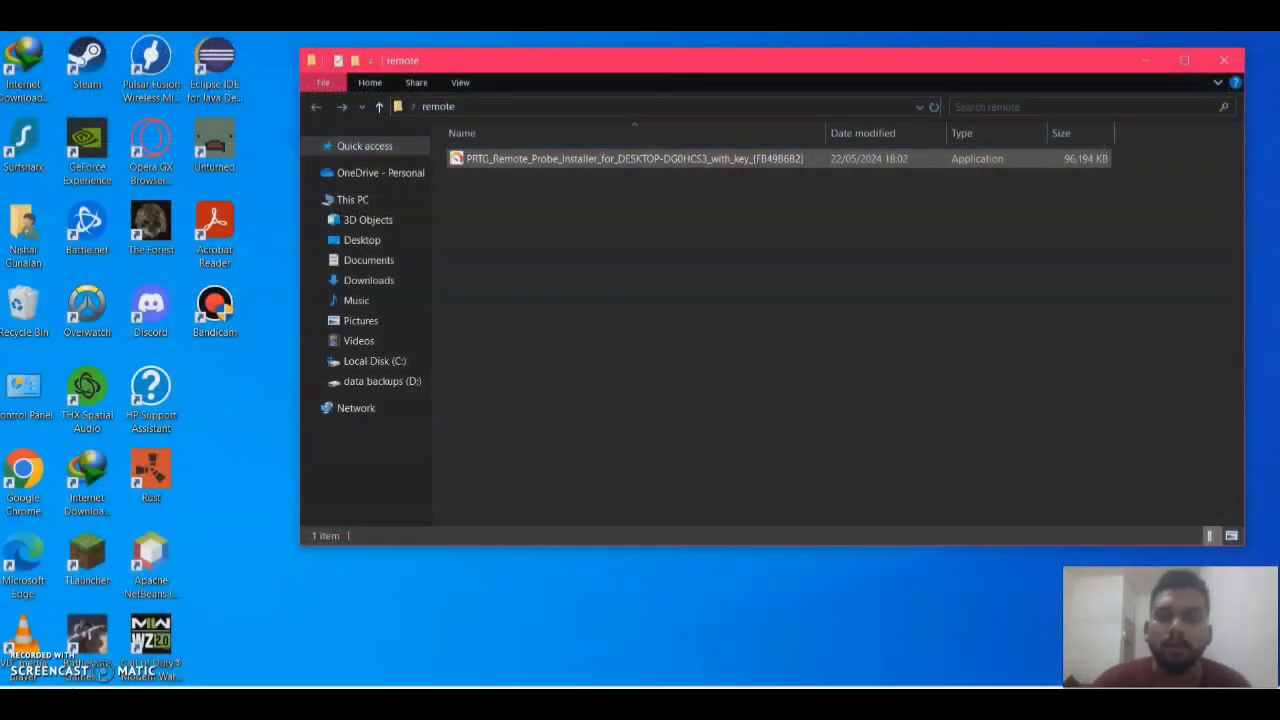
double_click(634, 159)
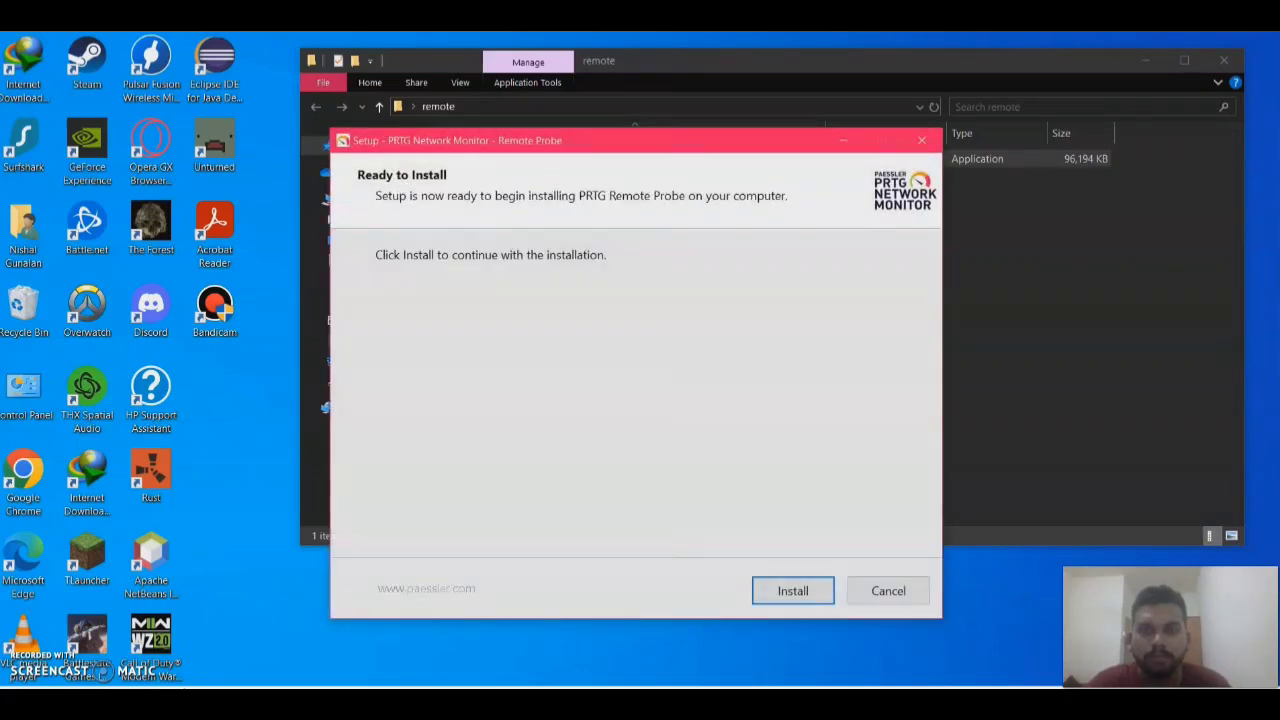
key("Return")
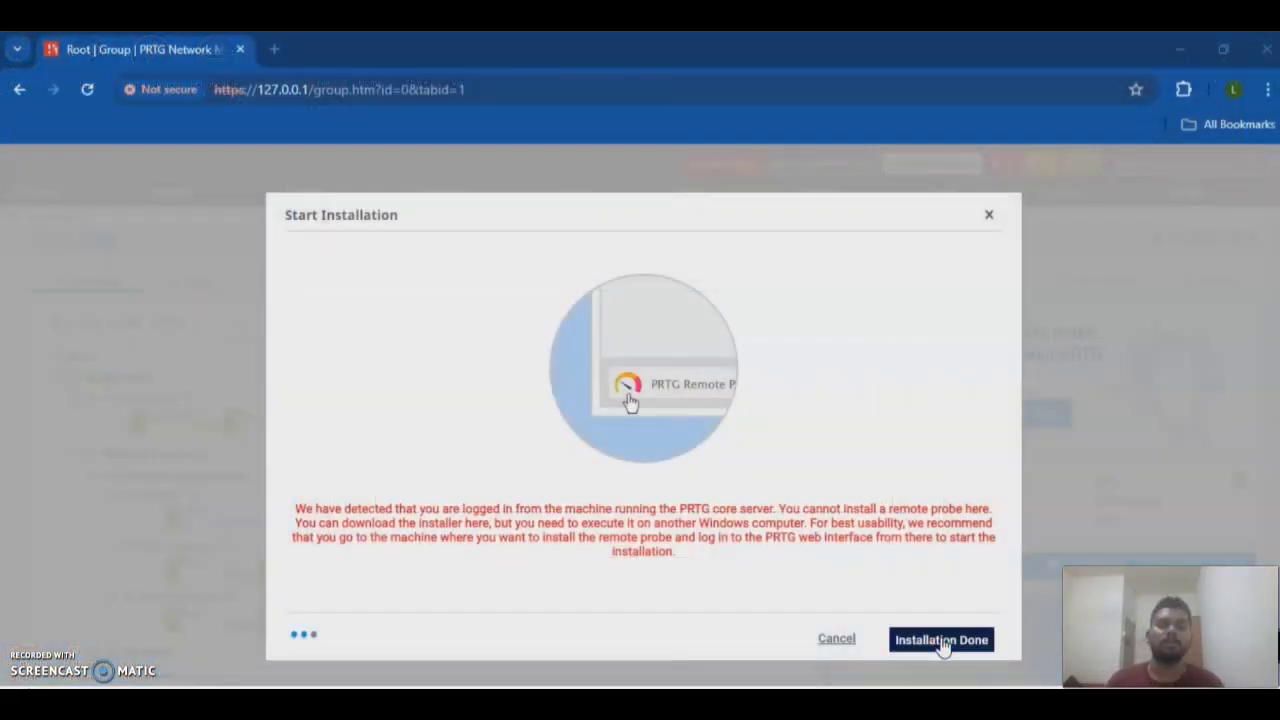
Step: Mark the installation done in PRTG, then finish the setup wizard once the probe connects
left_click(932, 646)
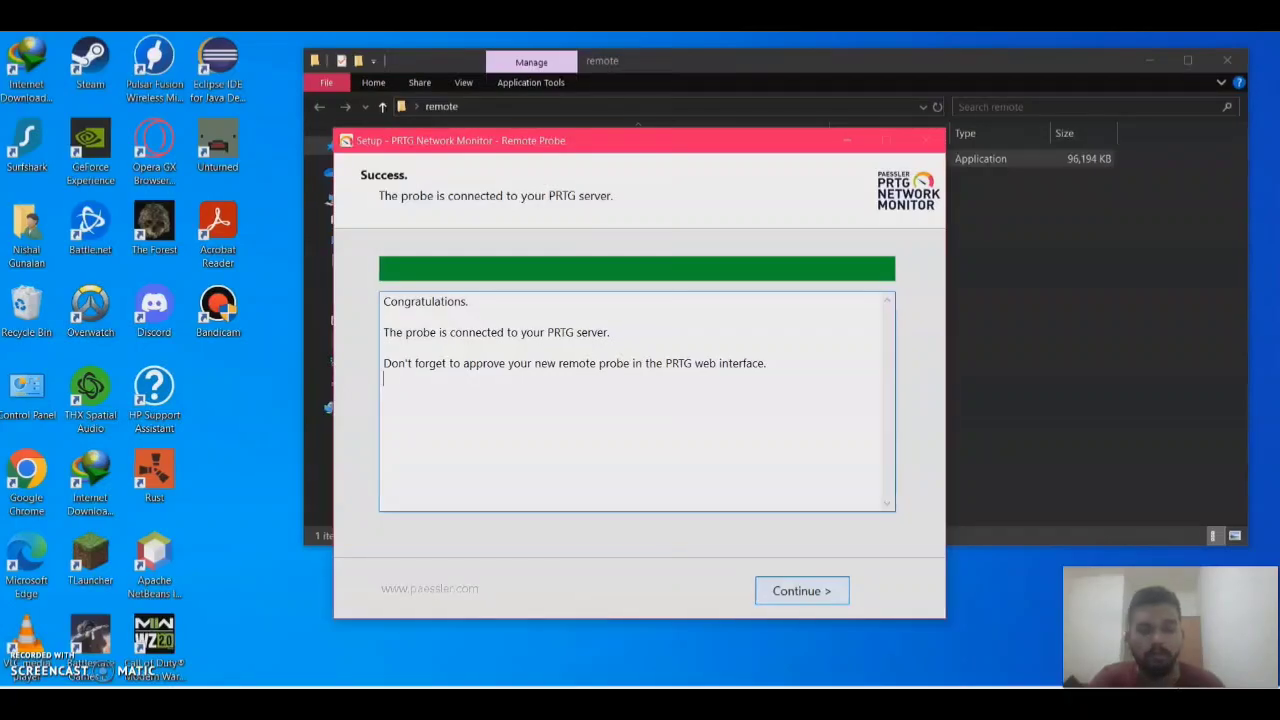
key("Return")
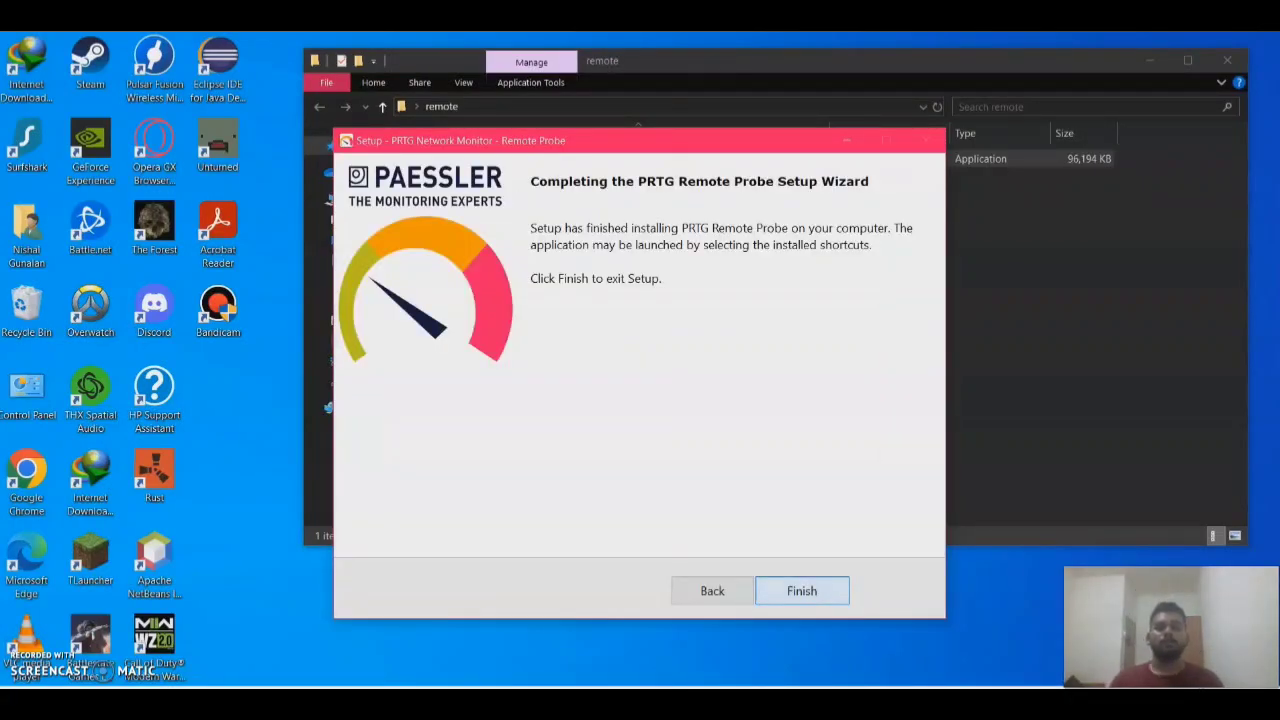
key("Return")
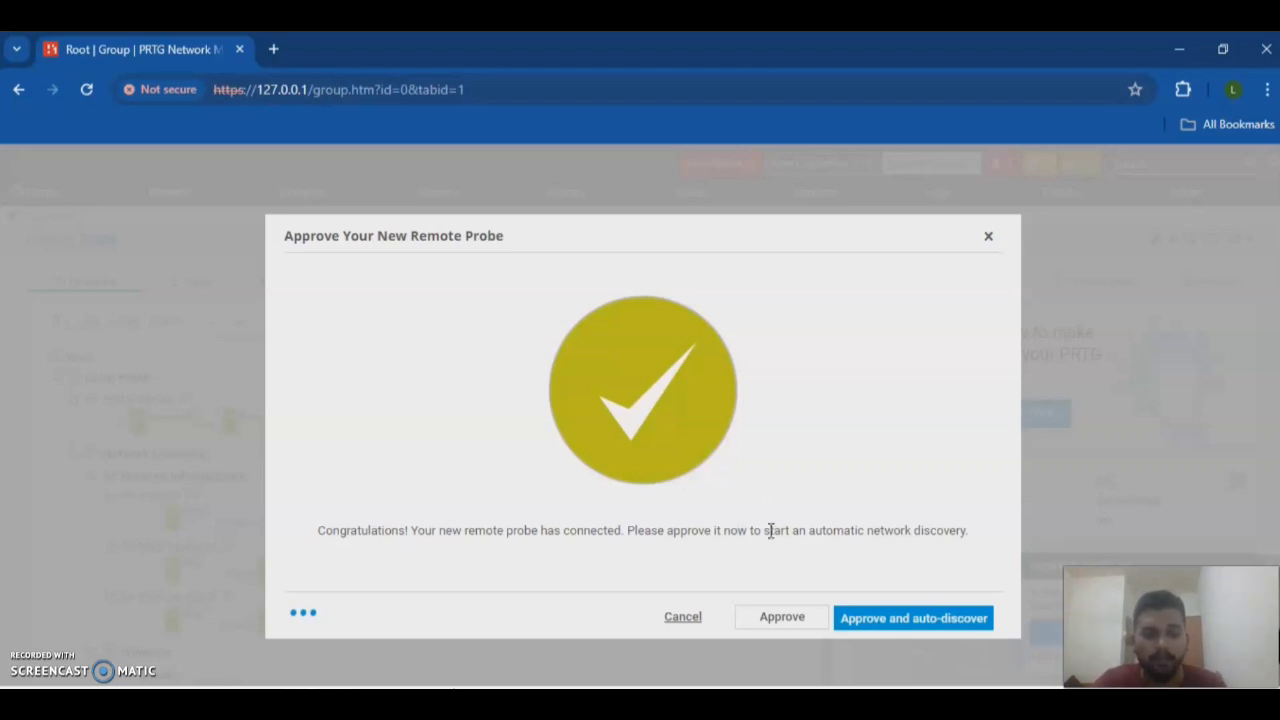
Step: Approve the new remote probe with auto-discovery enabled
left_click(915, 620)
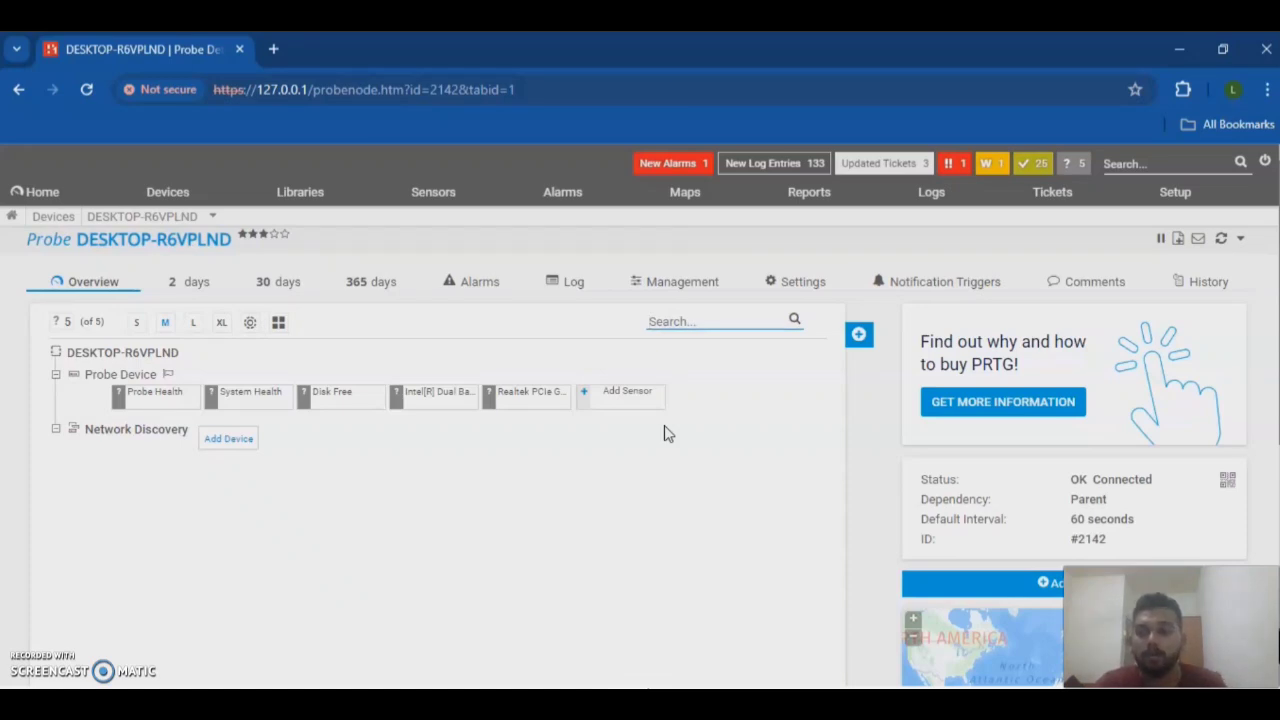
Step: Open the DESKTOP-R6VPLND probe's settings and change its Probe Name to HP-PC
right_click(150, 352)
mouse_move(194, 417)
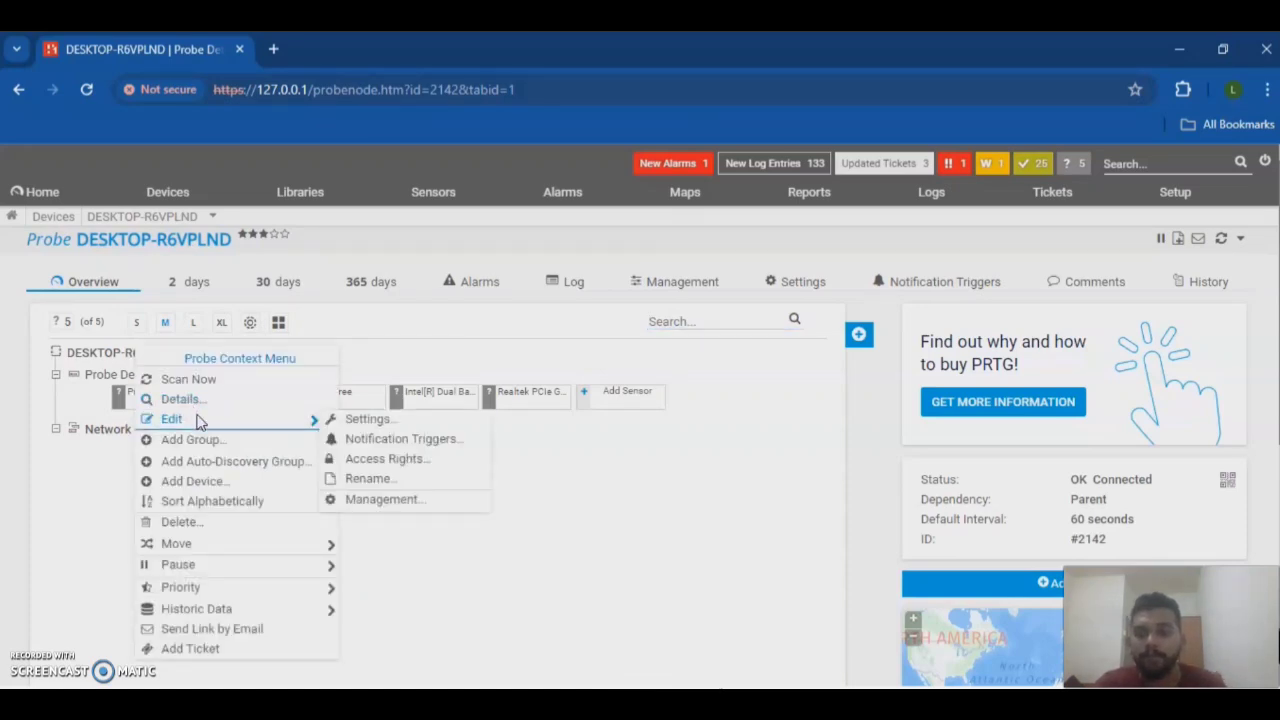
left_click(362, 424)
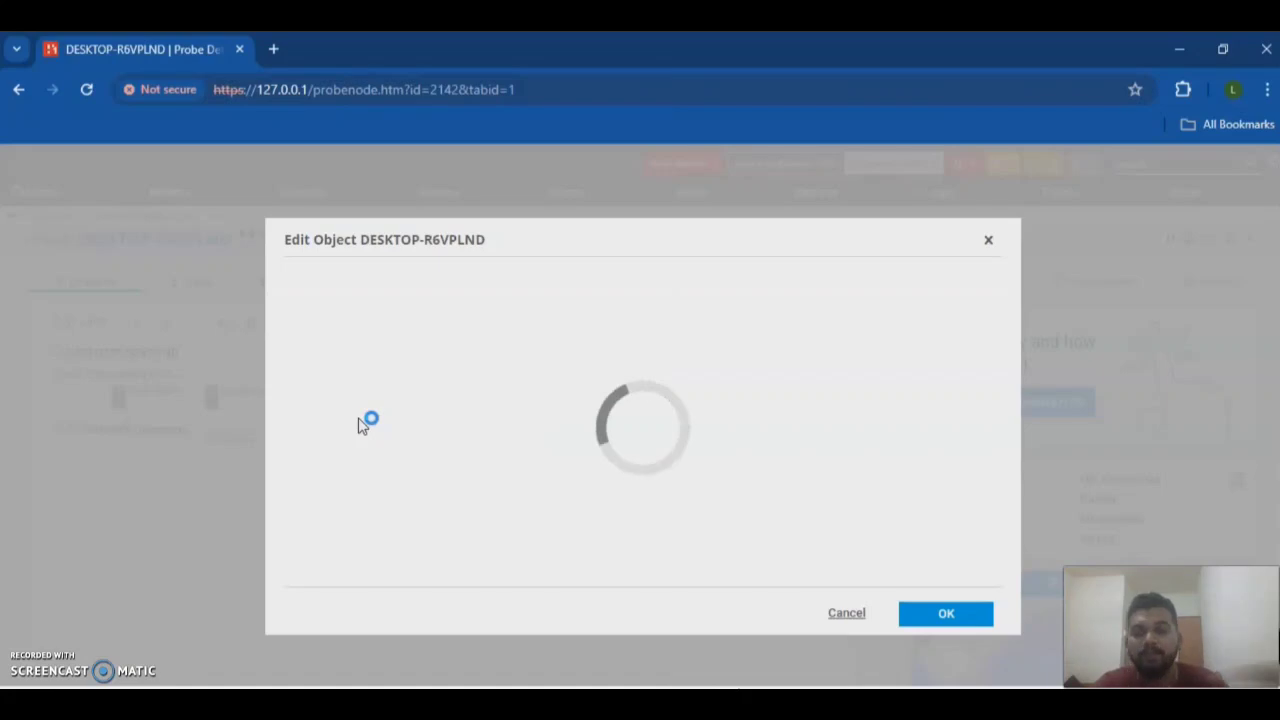
left_click_drag(424, 318, 251, 324)
key("BackSpace")
type("H")
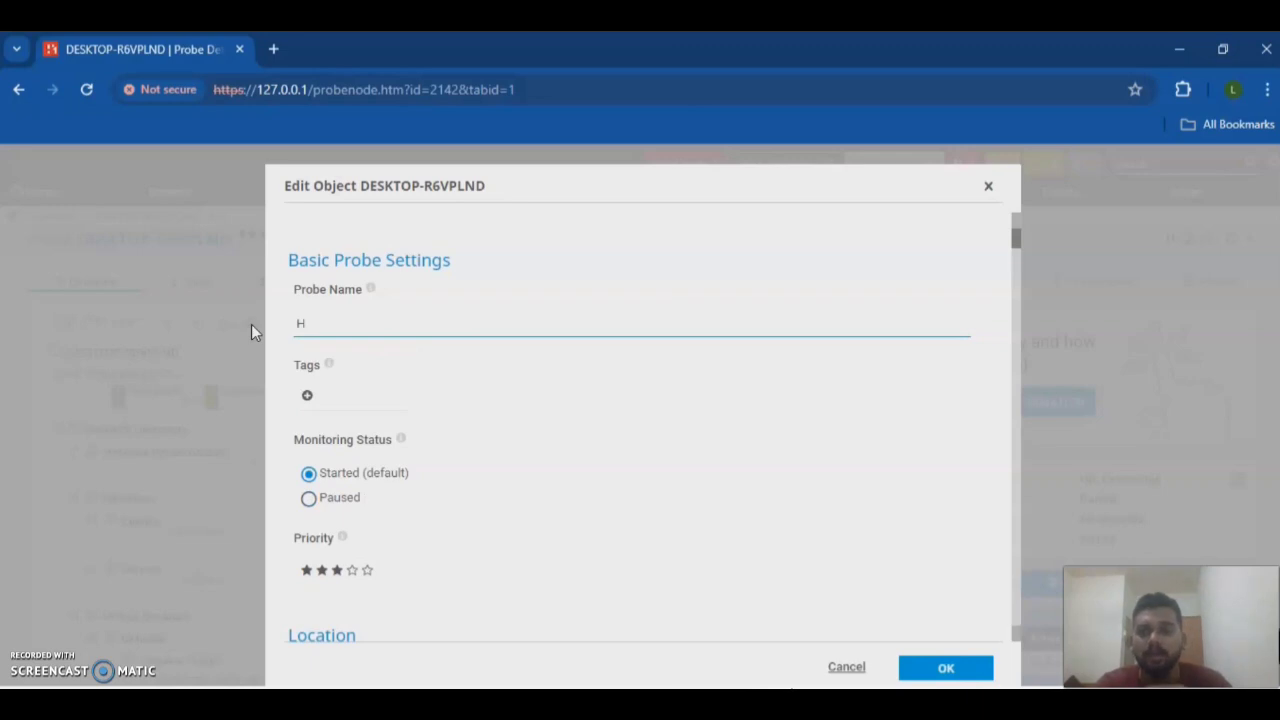
type("P-PC")
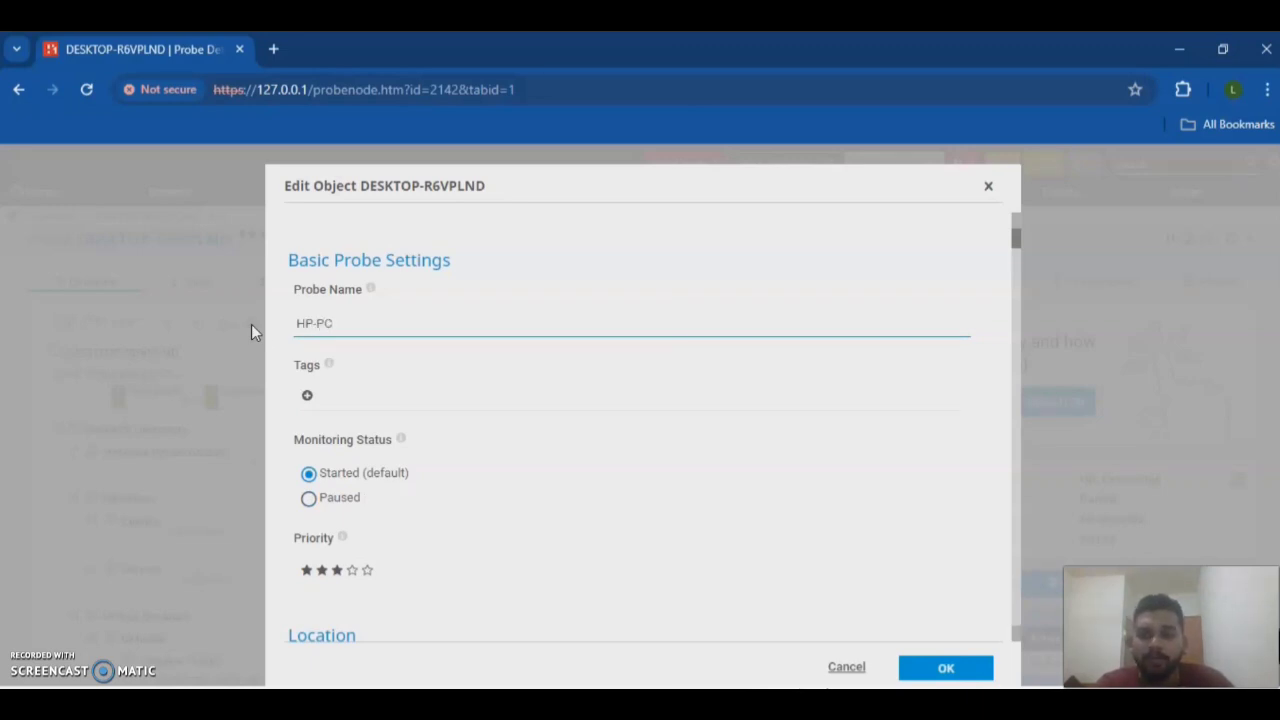
Step: Review the rest of the probe settings and save the HP-PC name
scroll(686, 480, "down", 10)
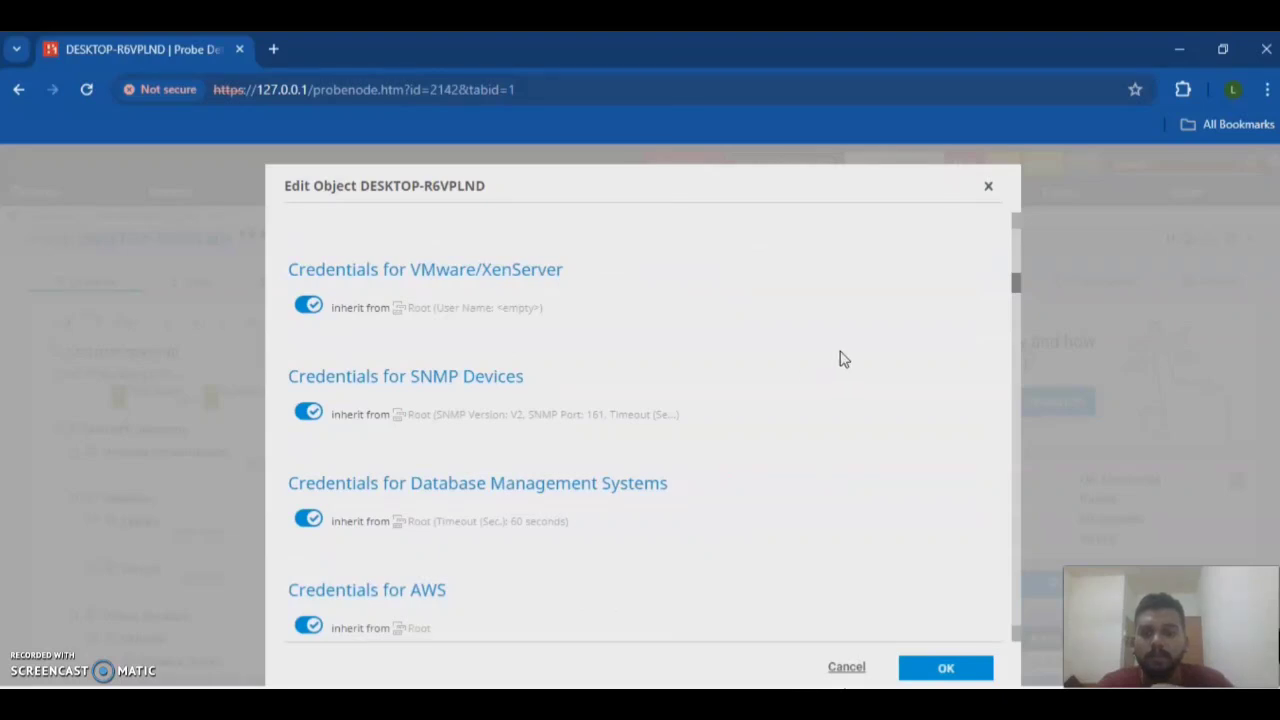
left_click_drag(1012, 284, 1000, 666)
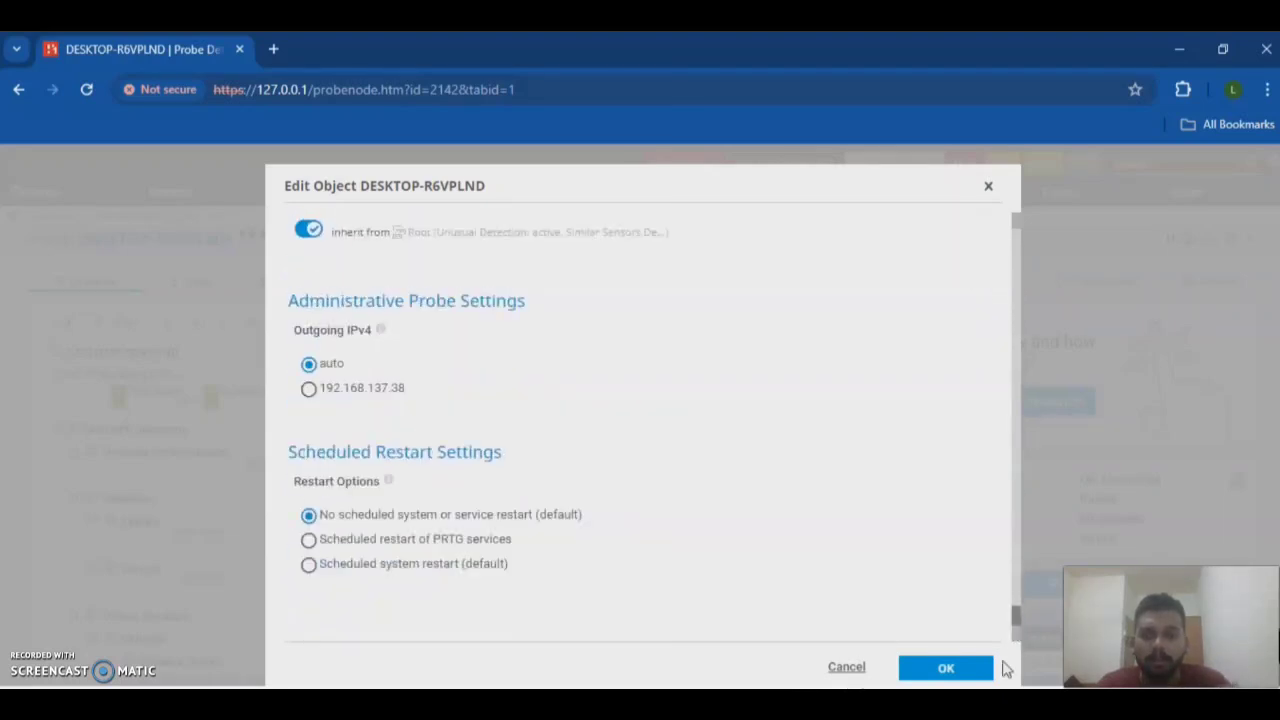
scroll(757, 523, "up", 5)
scroll(757, 523, "up", 5)
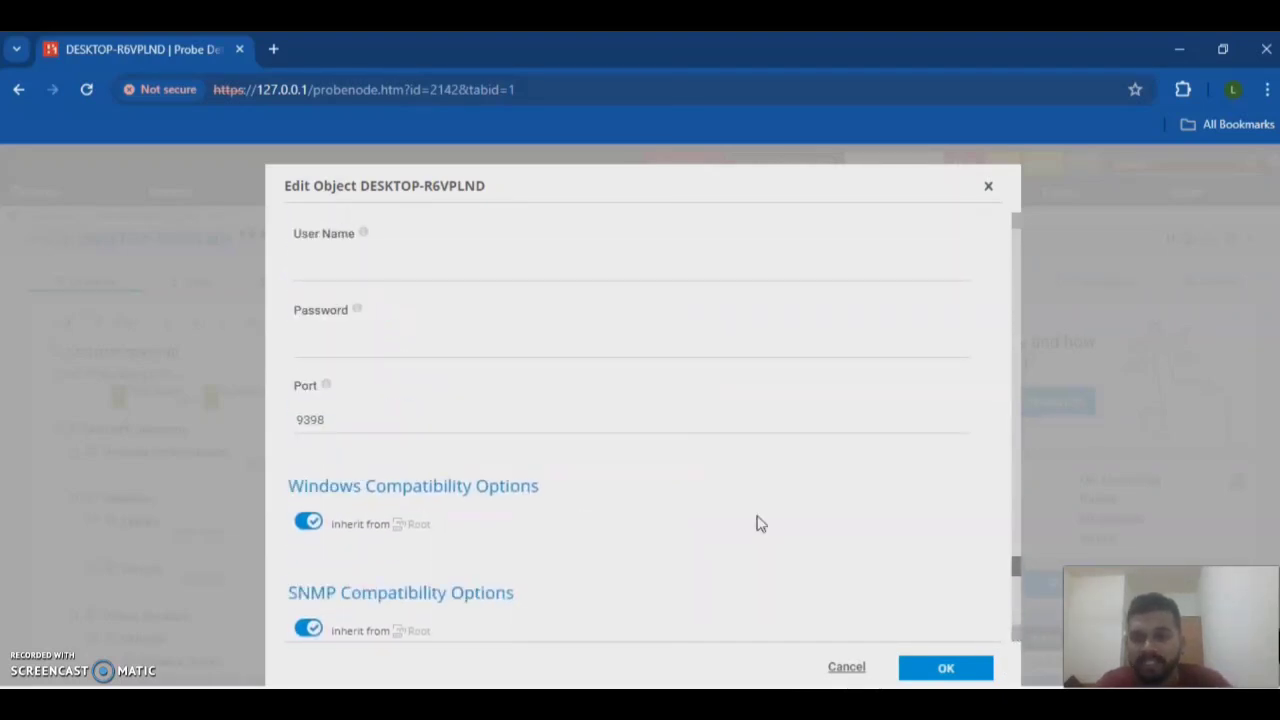
scroll(757, 523, "down", 3)
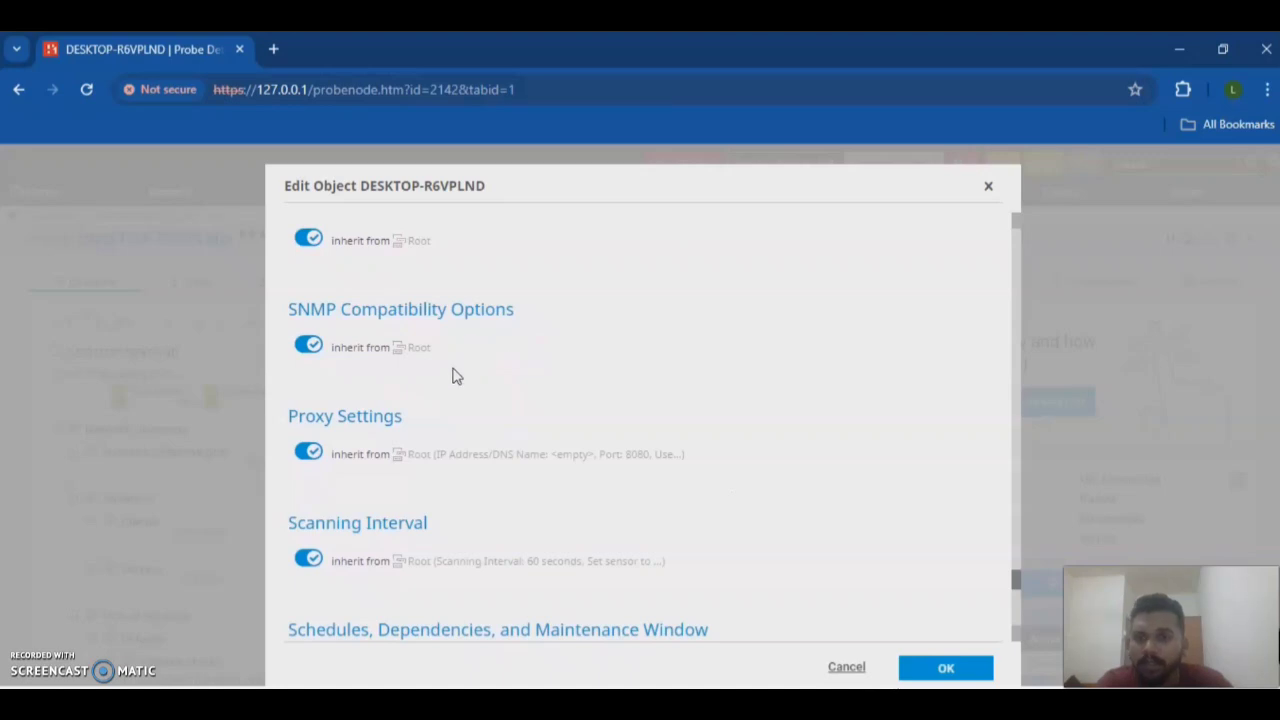
scroll(452, 370, "down", 2)
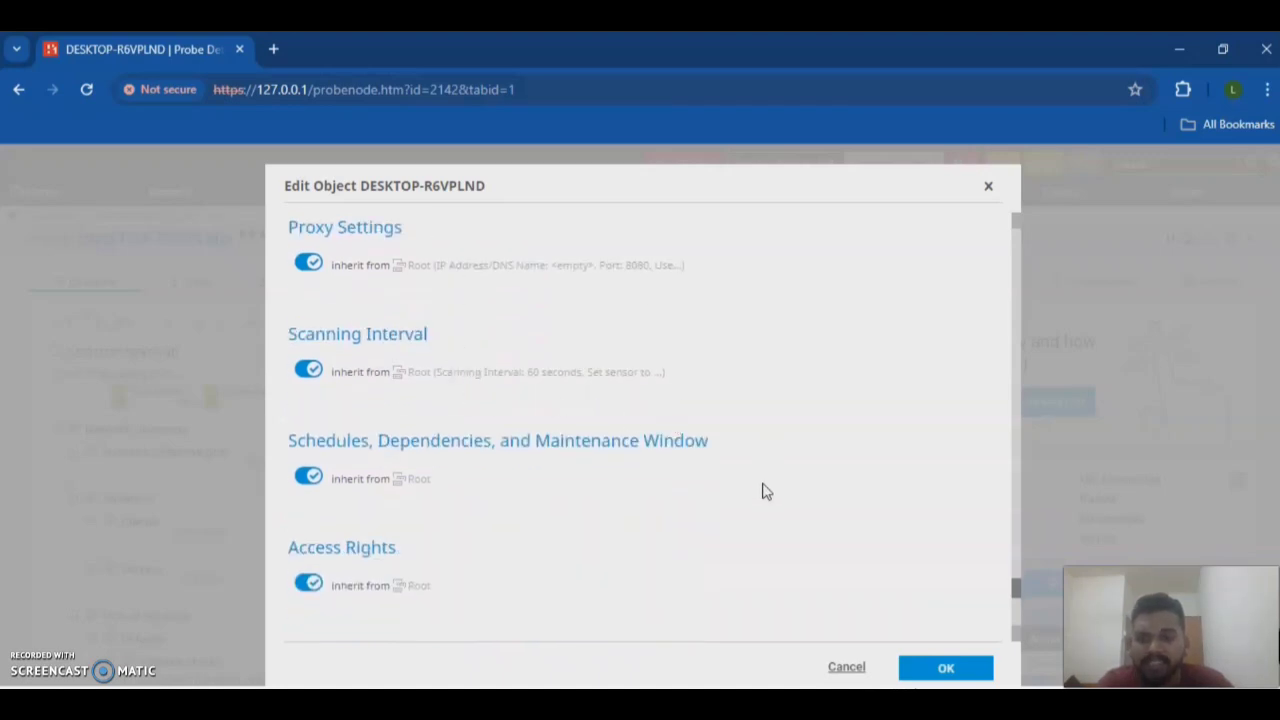
scroll(760, 488, "down", 2)
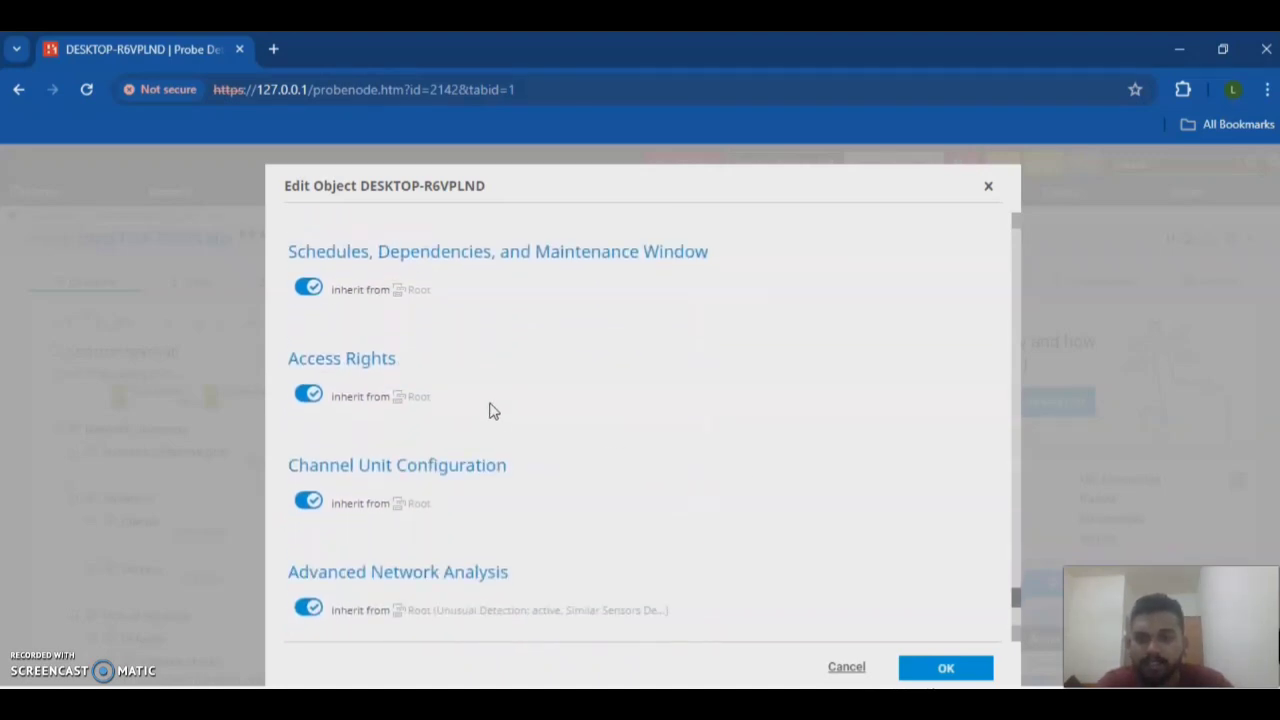
scroll(558, 503, "down", 1)
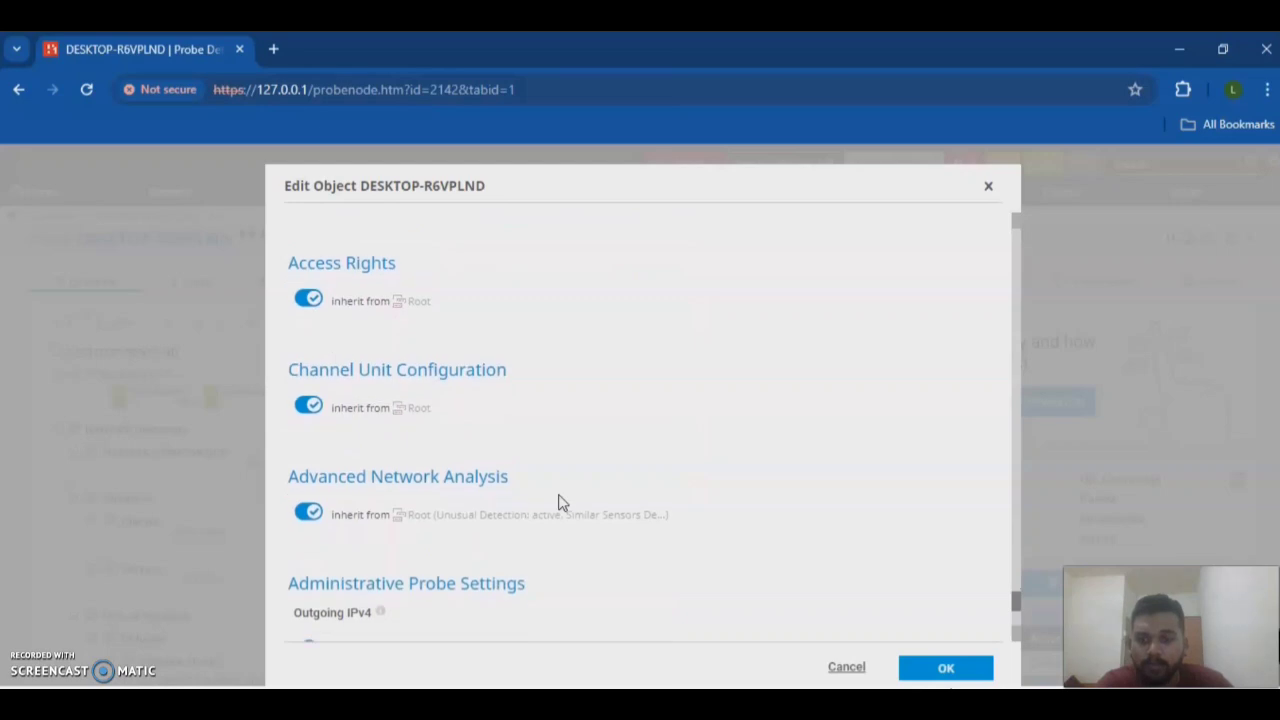
scroll(472, 420, "down", 1)
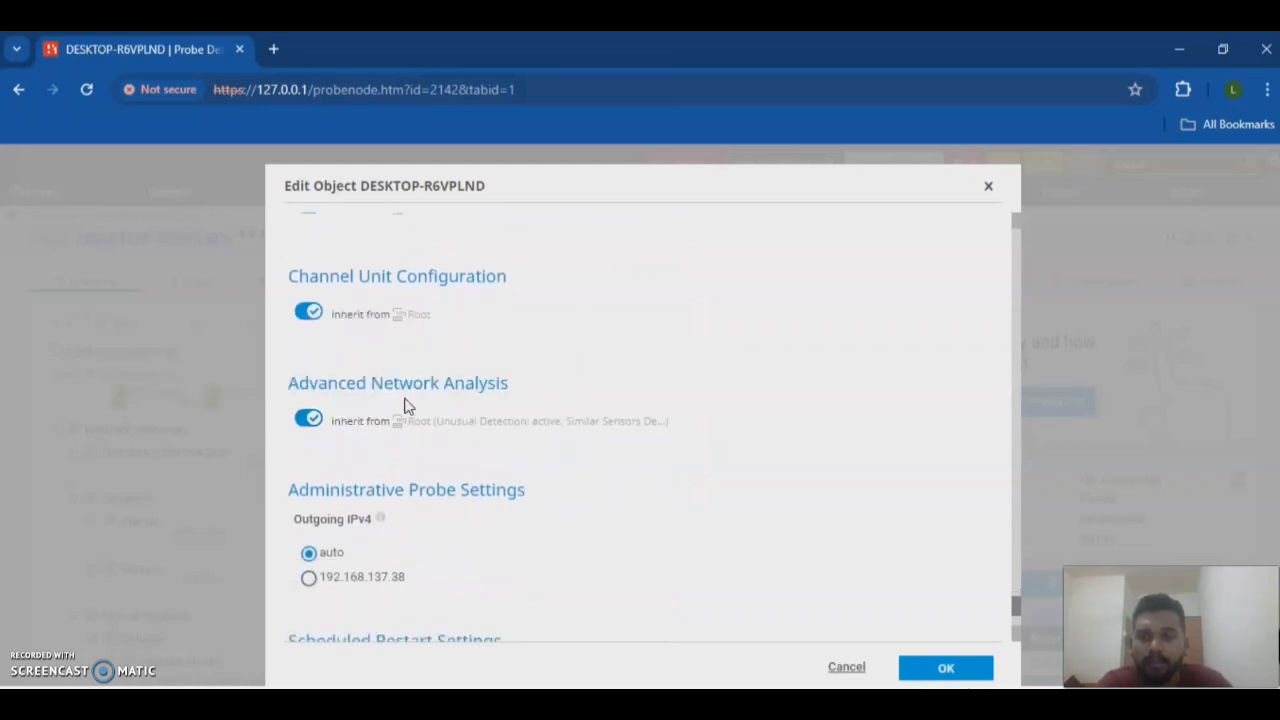
scroll(630, 458, "down", 2)
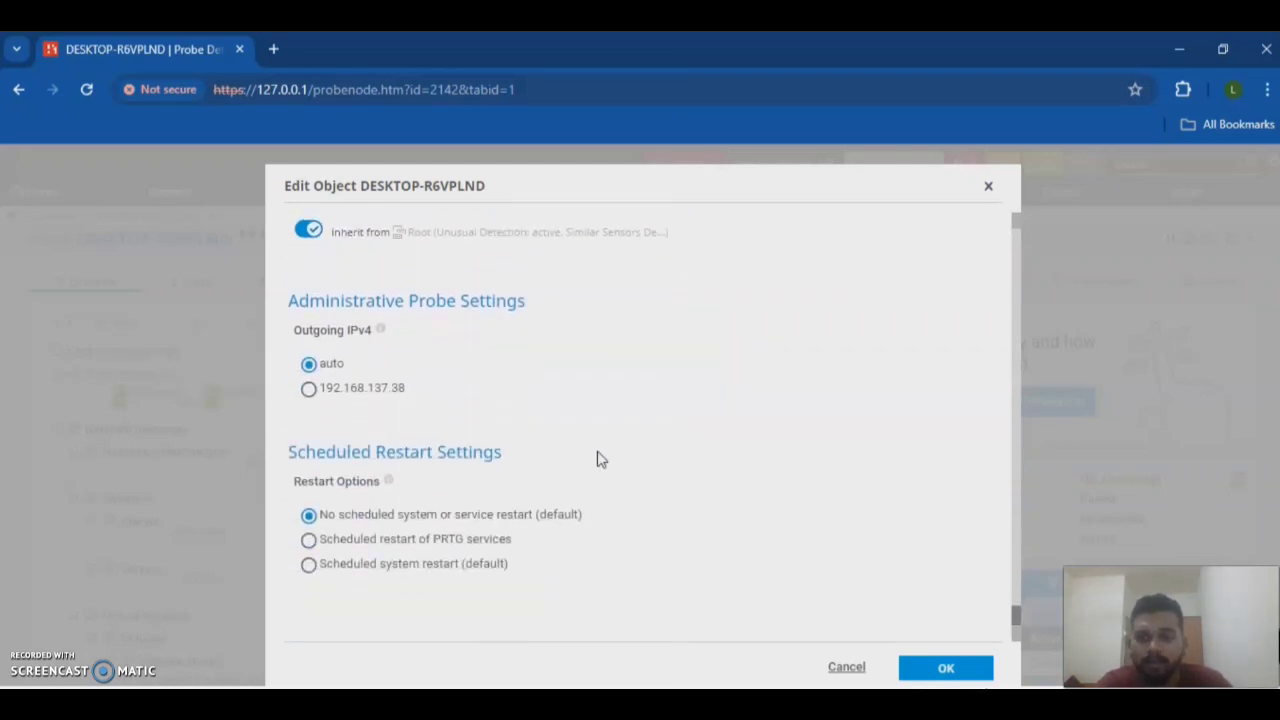
left_click(940, 669)
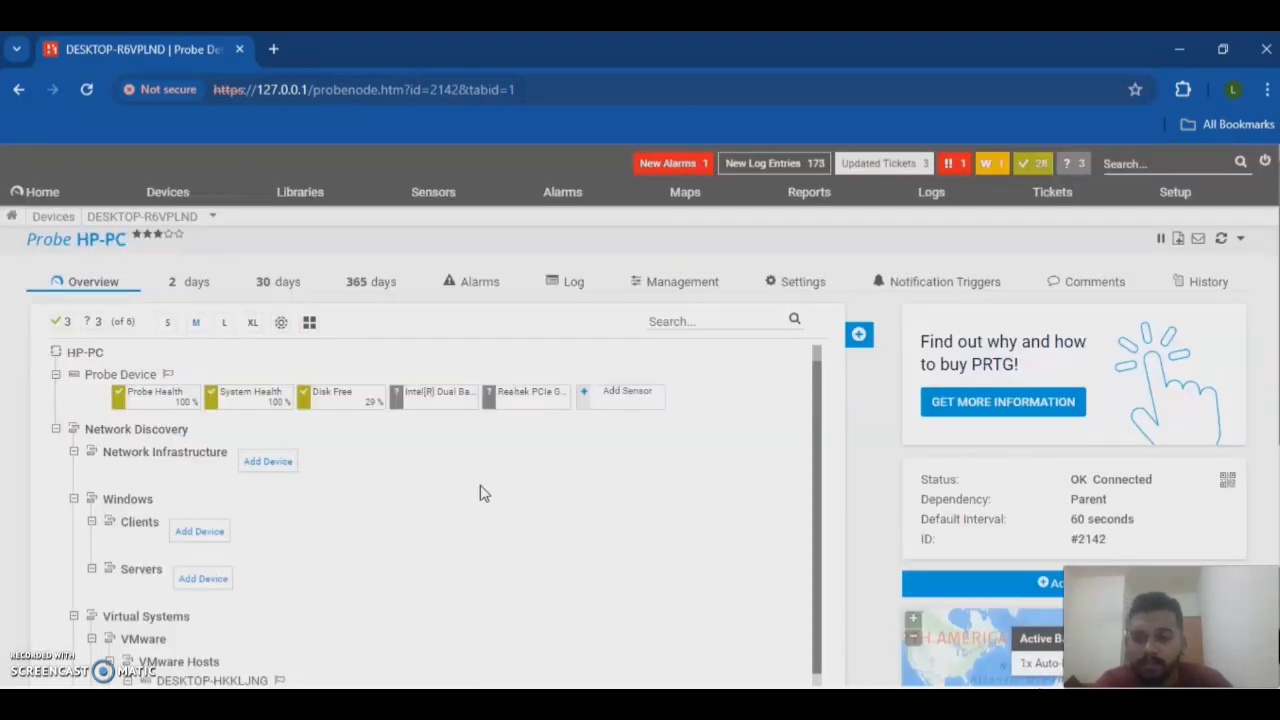
Step: Show the Root group device tree and browse all probes and devices, including the VMware hosts
scroll(478, 494, "down", 3)
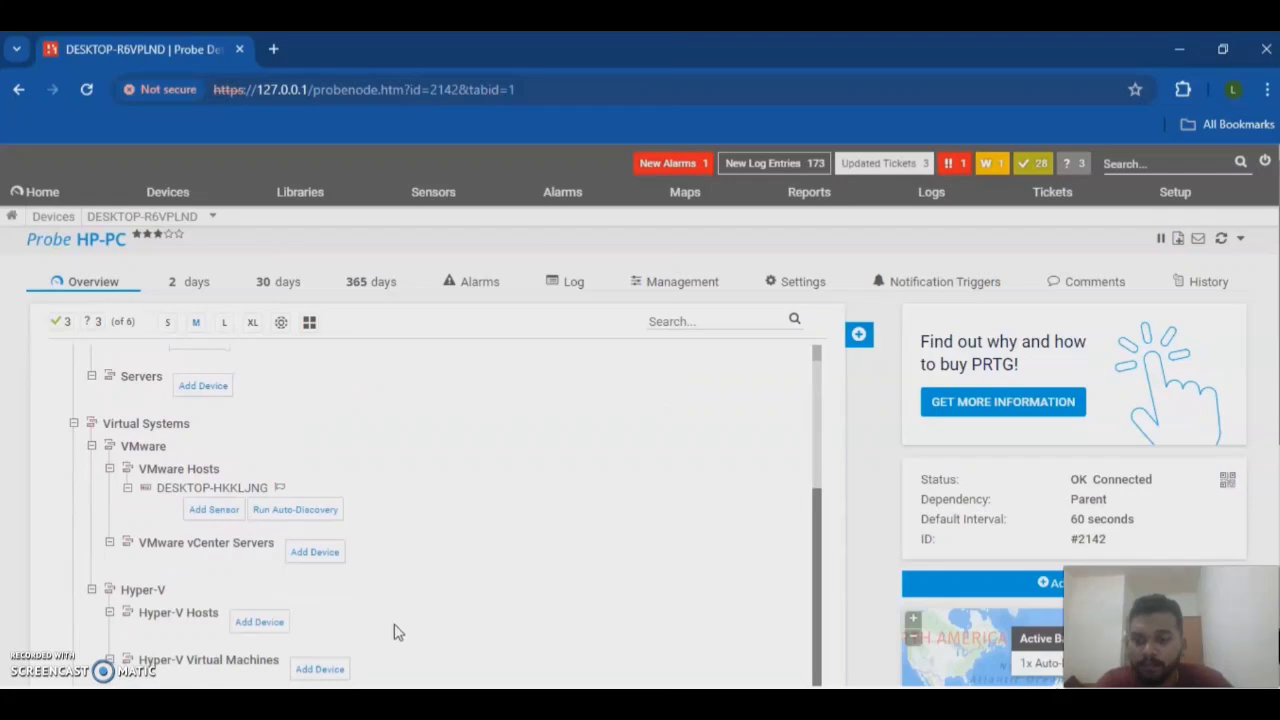
scroll(378, 472, "up", 3)
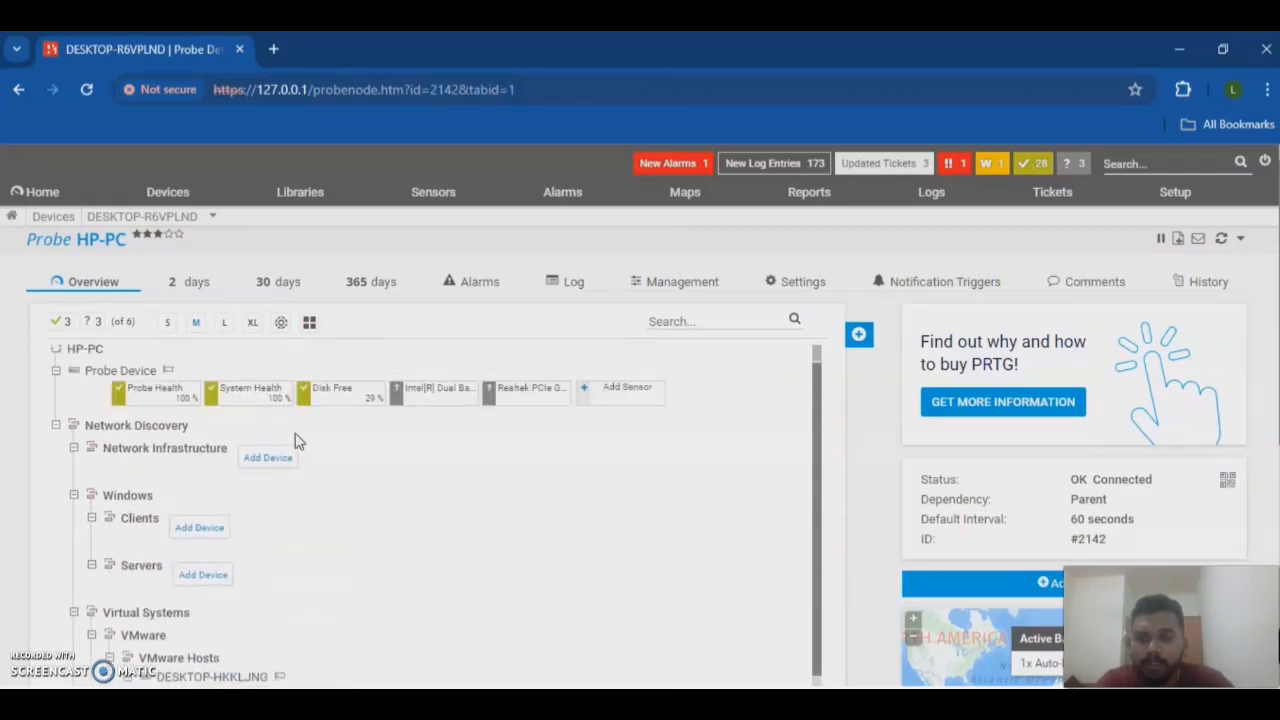
left_click(164, 191)
mouse_move(165, 200)
left_click(168, 229)
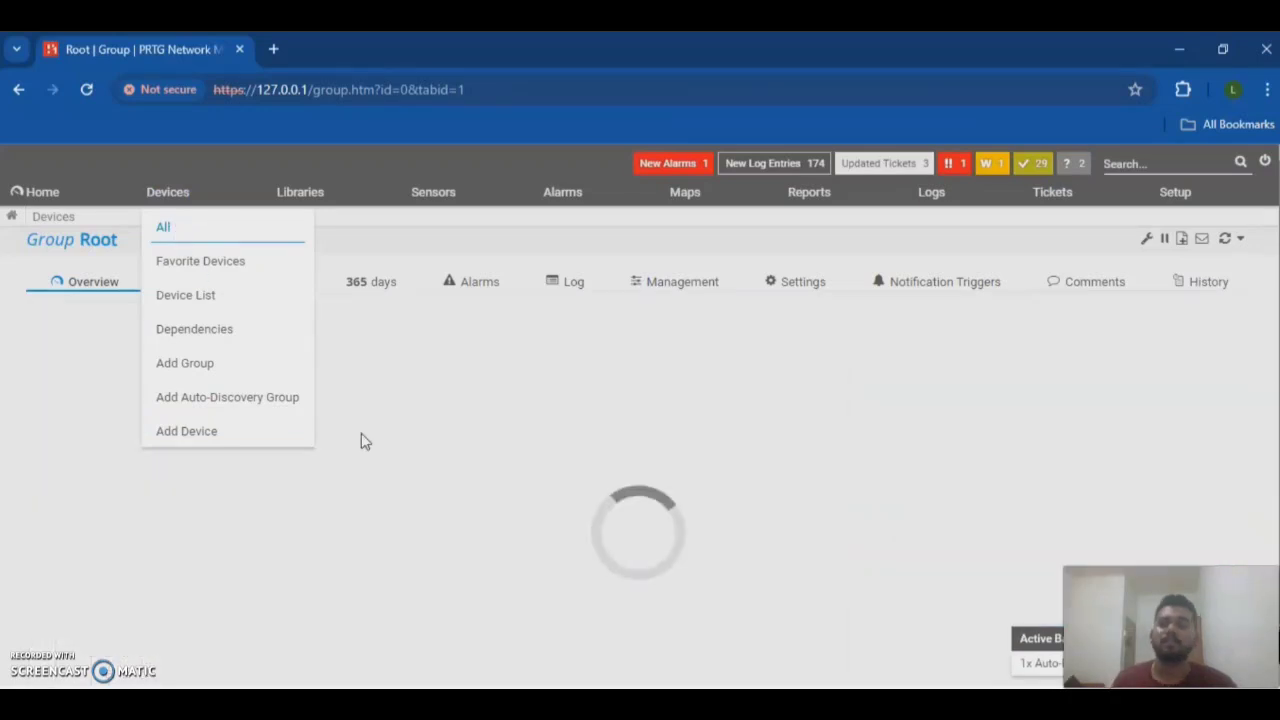
scroll(203, 413, "down", 10)
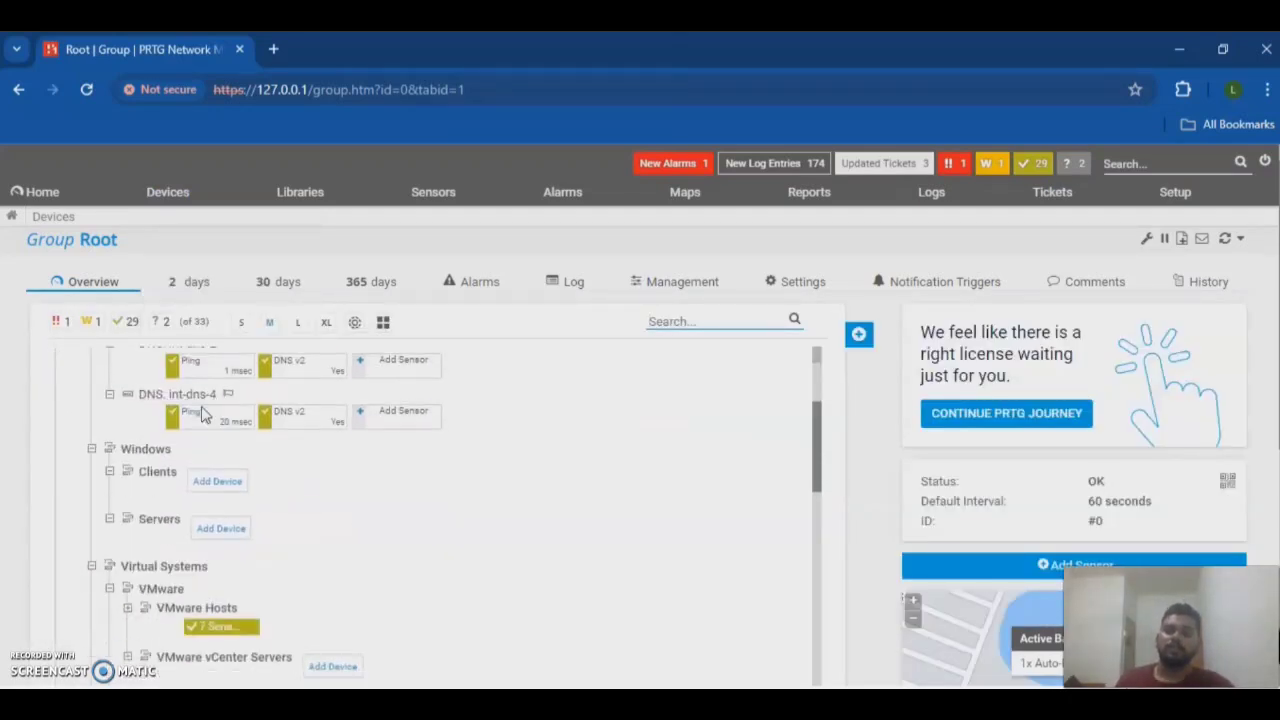
scroll(172, 500, "down", 2)
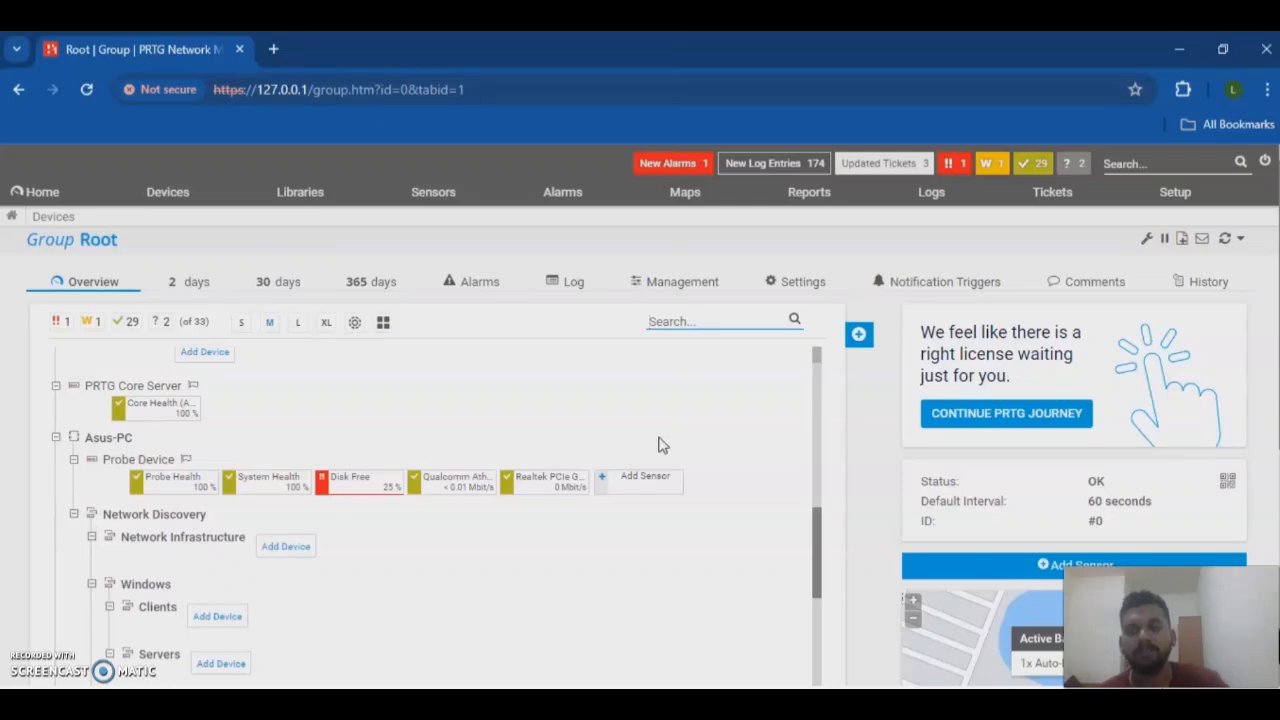
scroll(736, 492, "down", 1)
scroll(736, 492, "down", 10)
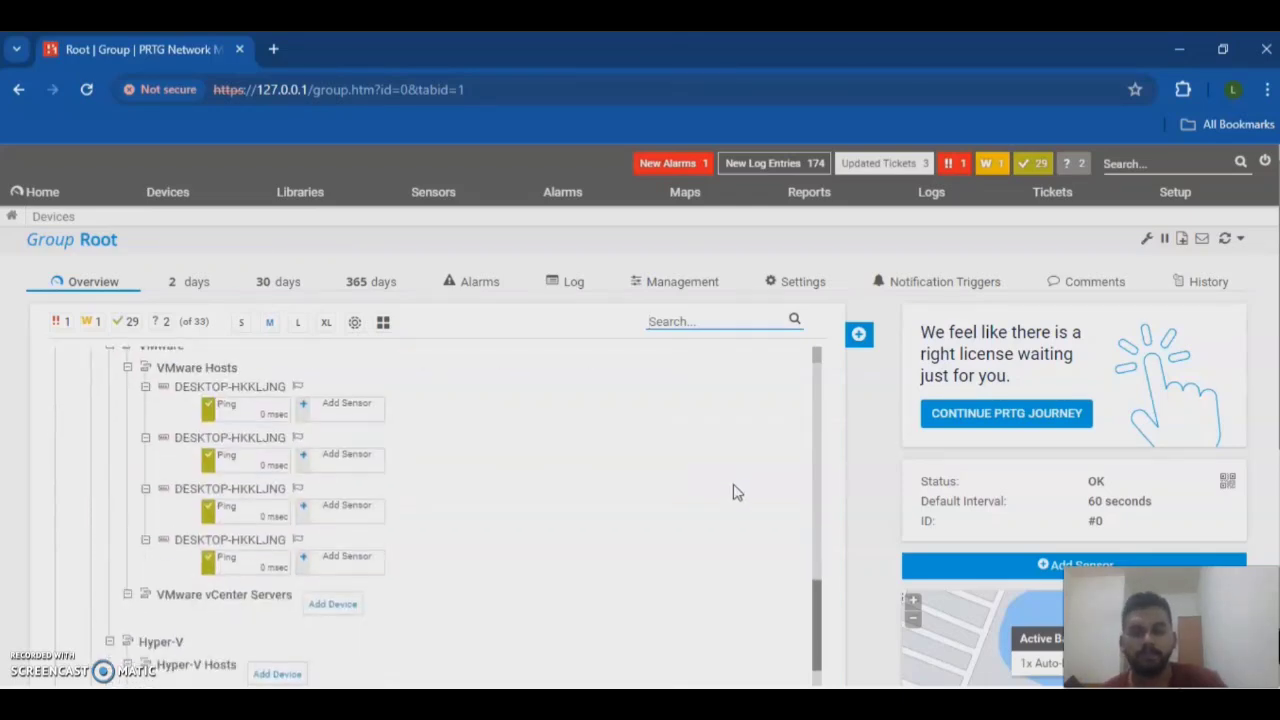